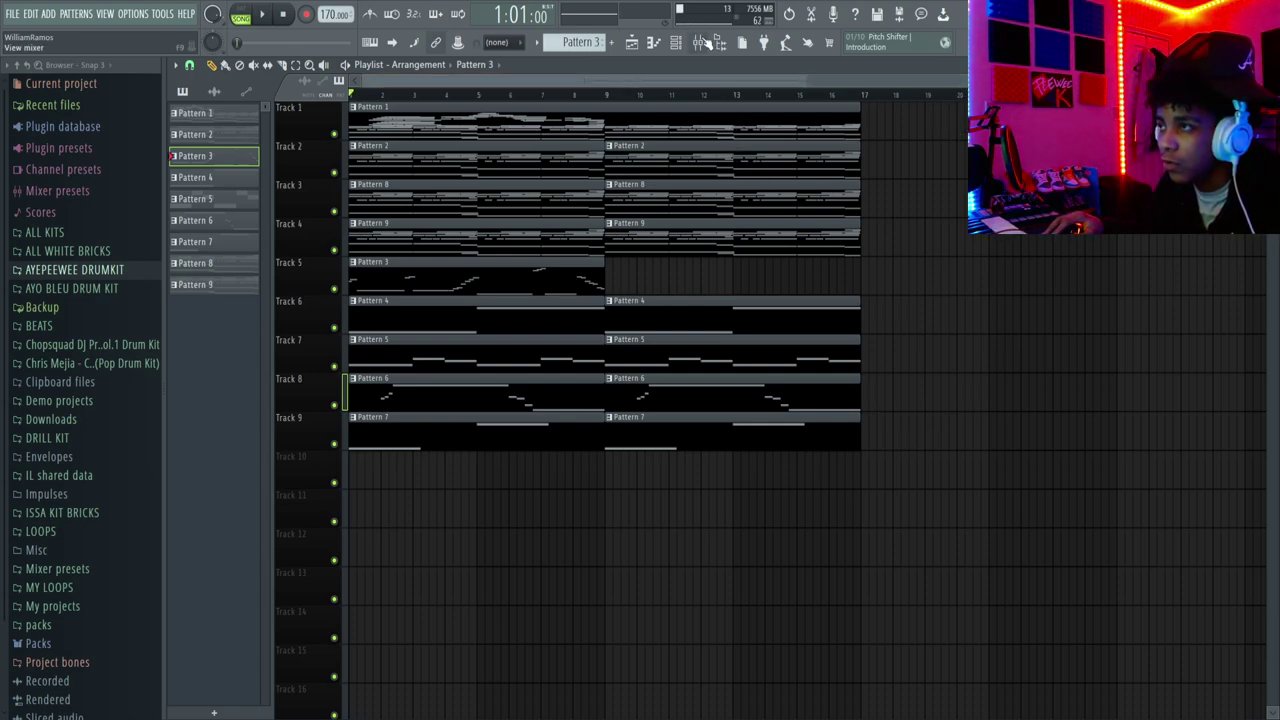
# - Check the effect slots on the GUITAR LEAD mixer track and play back the opening of the arrangement
pyautogui.click(703, 42)
pyautogui.click(658, 320)
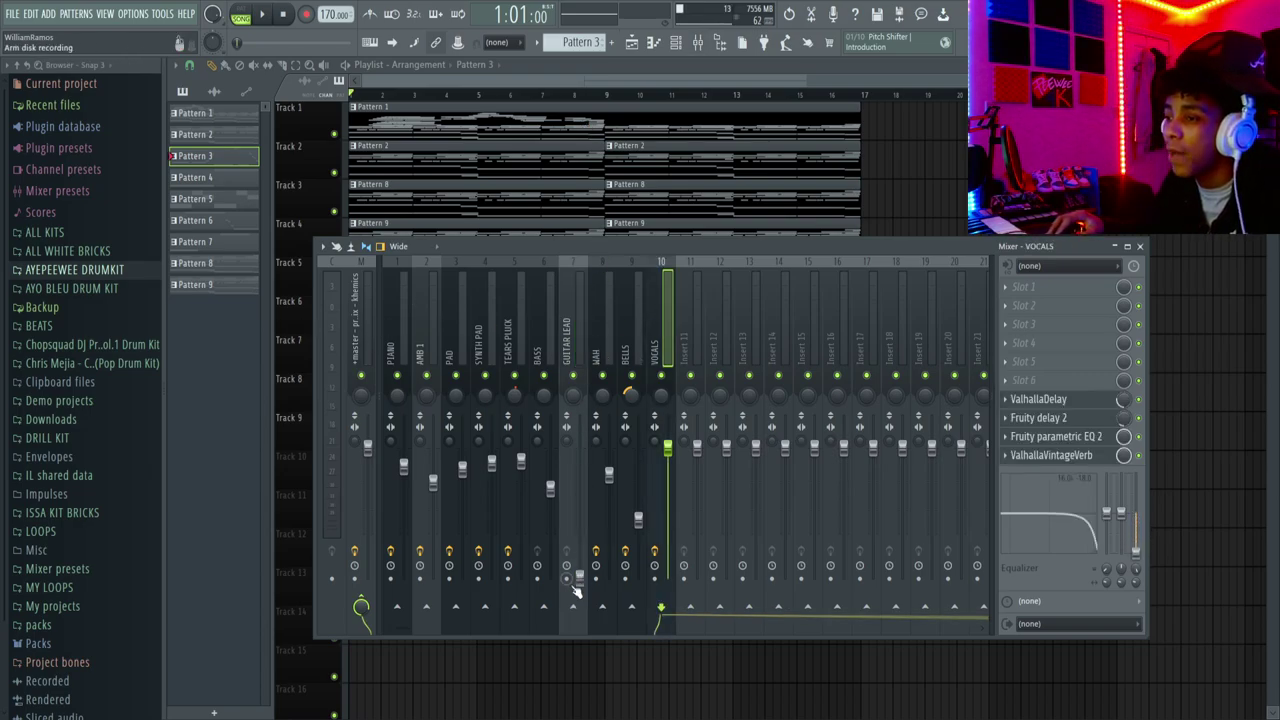
pyautogui.click(576, 340)
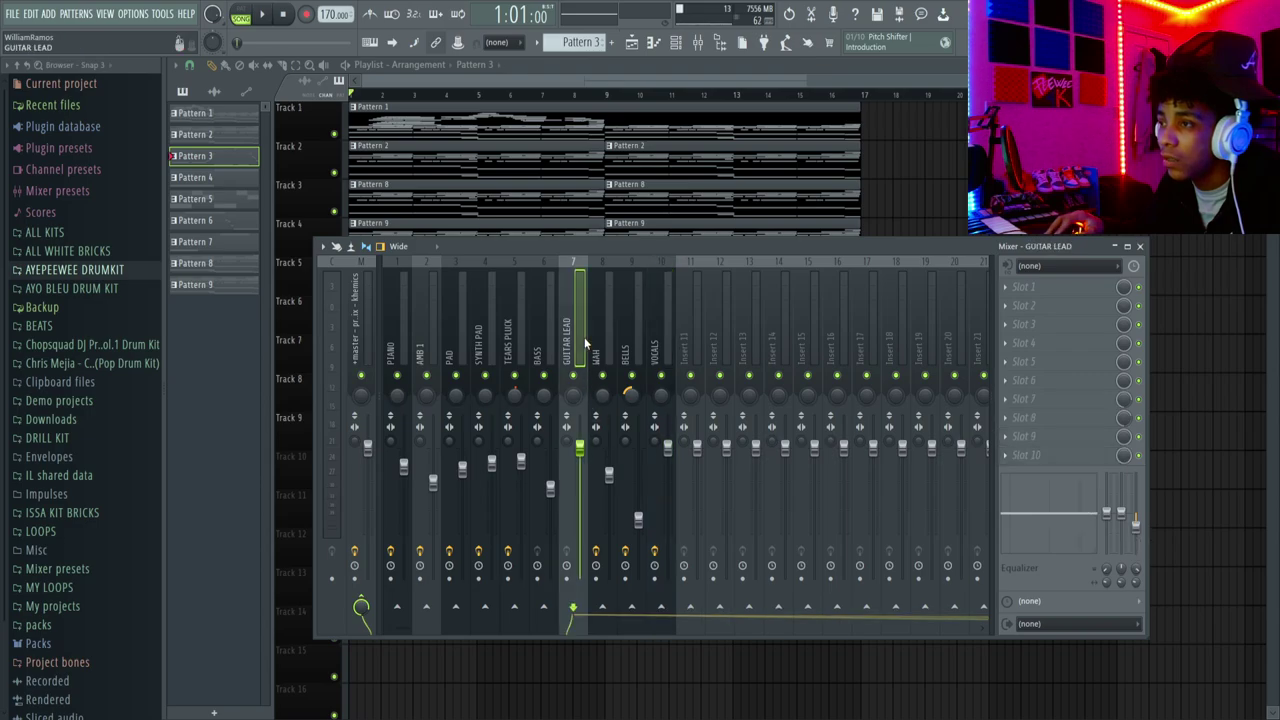
pyautogui.press('F9')
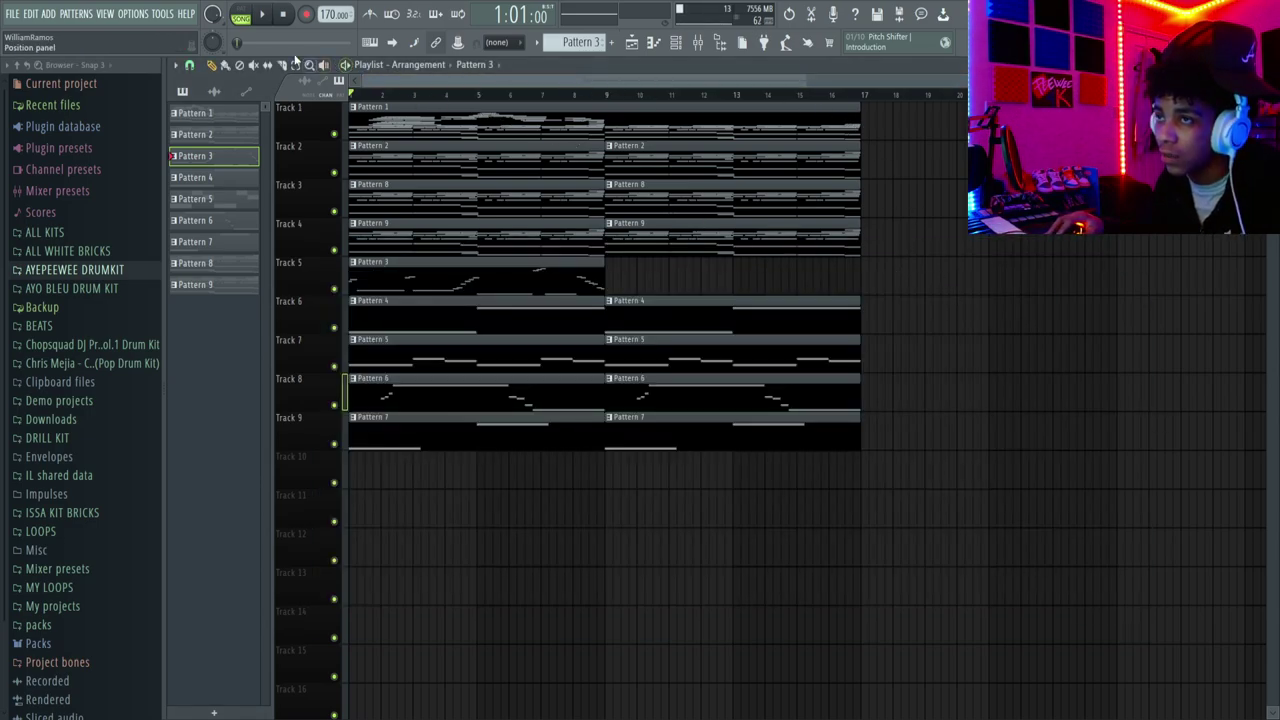
pyautogui.click(263, 15)
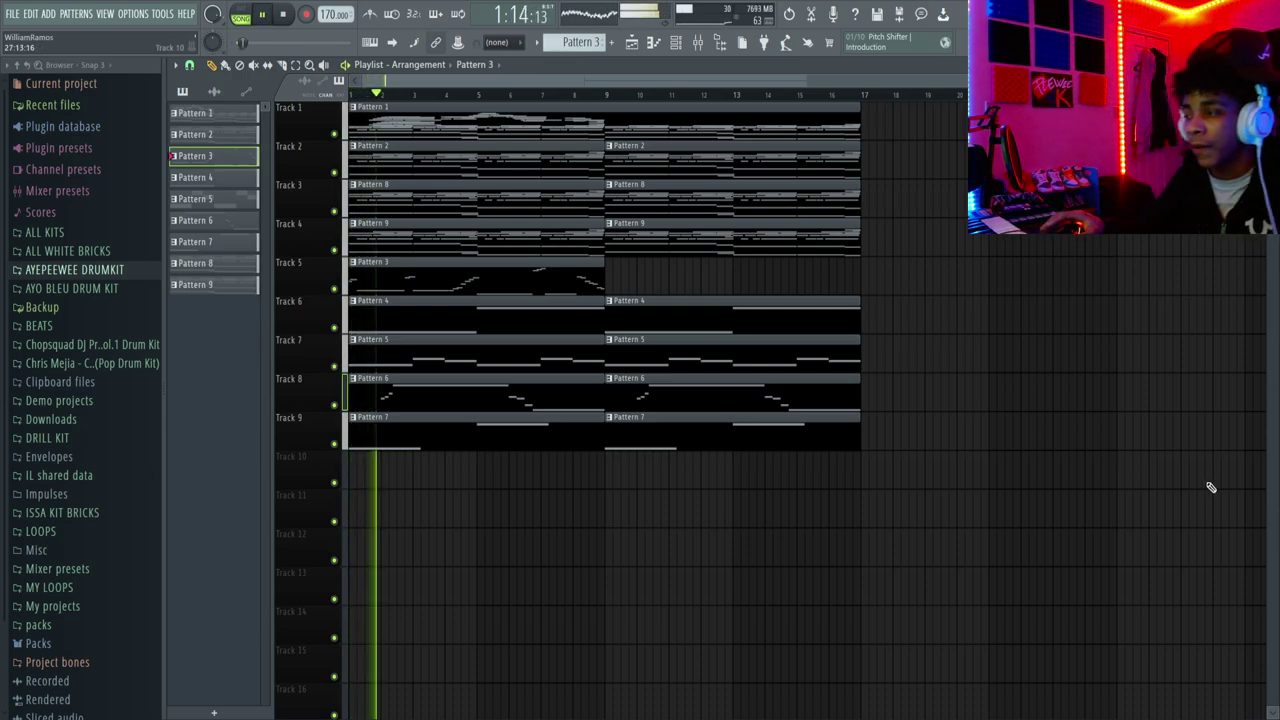
pyautogui.press('space')
# - Open the existing GUITAR LEAD channel's Kontakt instrument and delete that channel from the channel rack
pyautogui.click(678, 44)
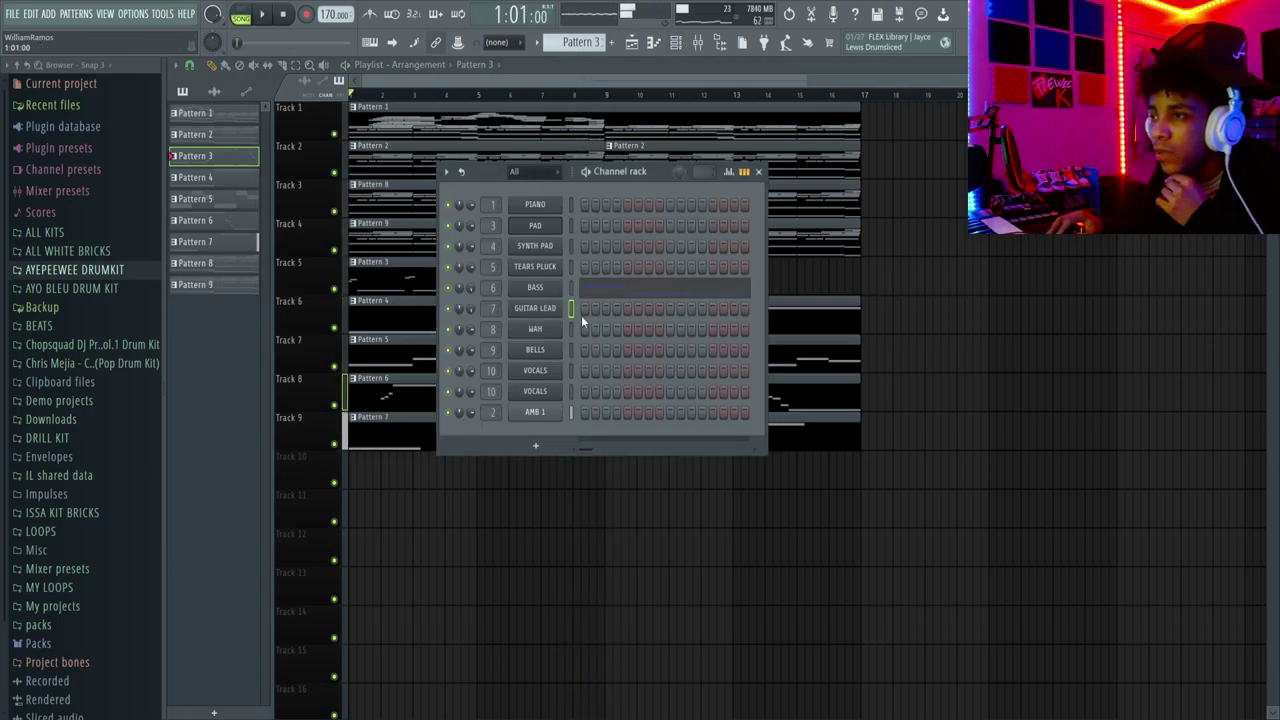
pyautogui.click(545, 310)
pyautogui.scroll(-10, 466, 511)
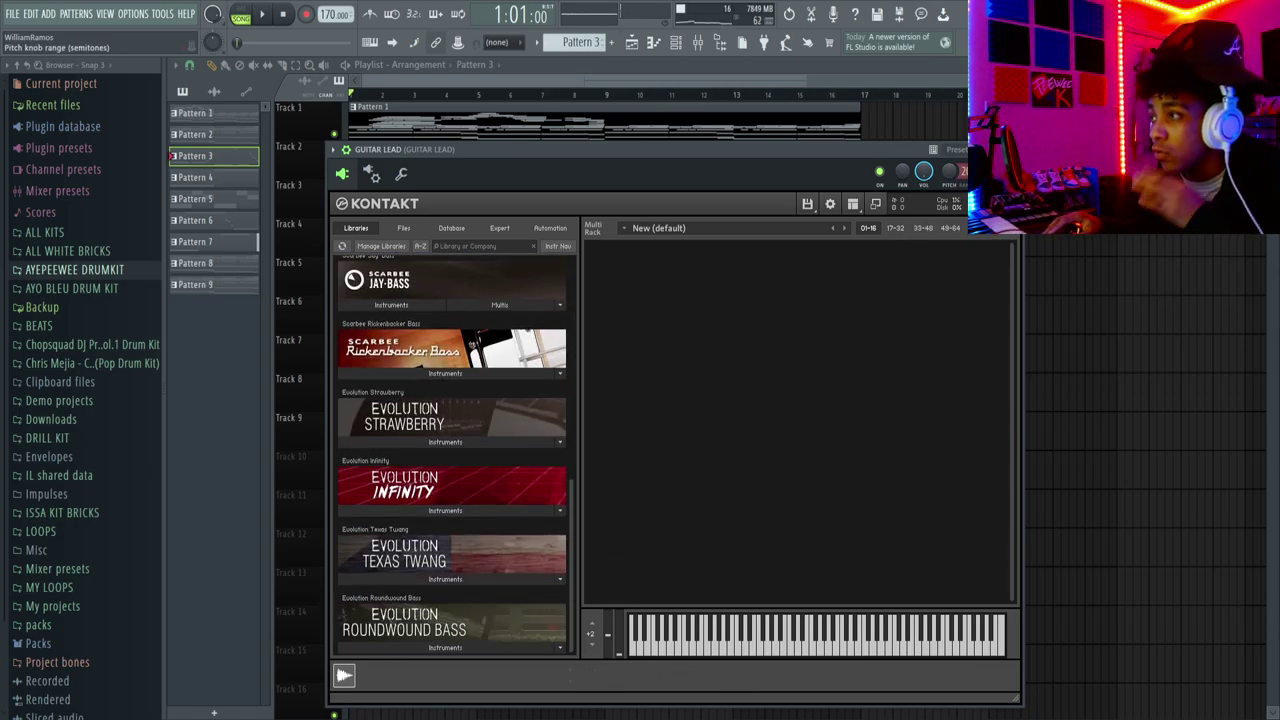
pyautogui.click(678, 44)
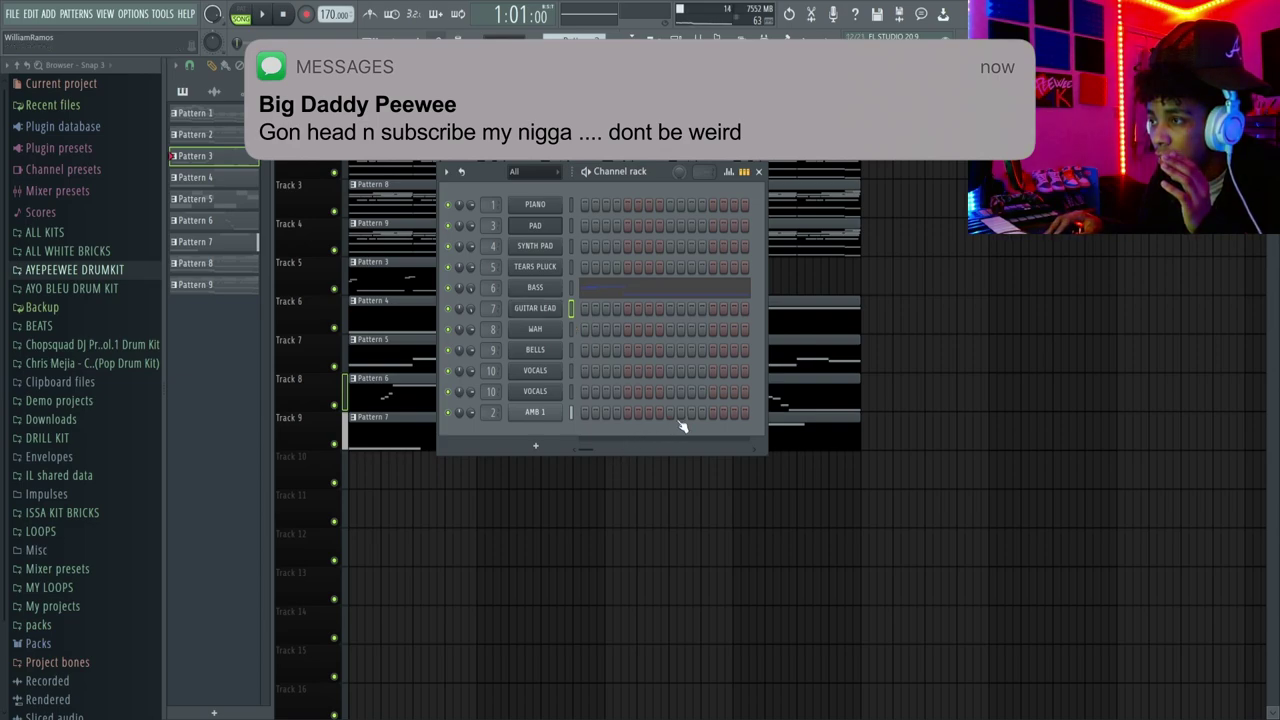
pyautogui.hotkey('alt', 'Delete')
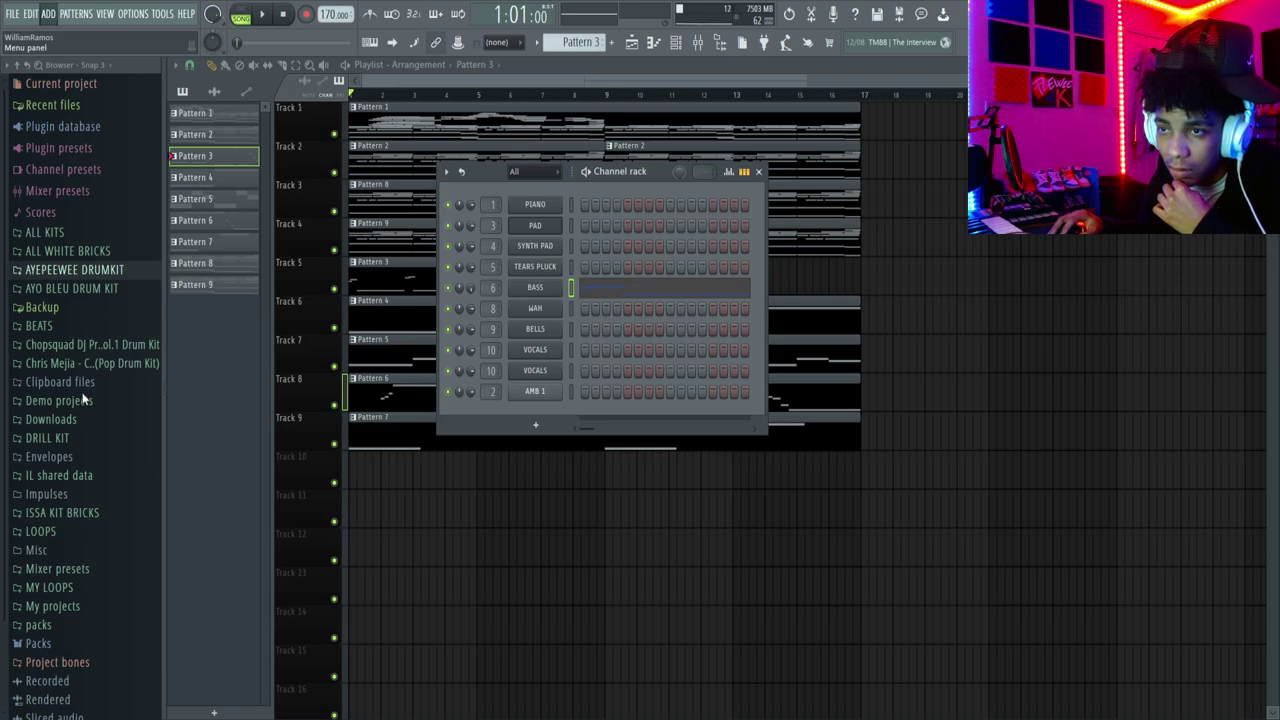
# - Add a new Kontakt channel, show its detailed settings, and load Evolution Infinity.nki from the Evolution Infinity library
pyautogui.click(535, 287)
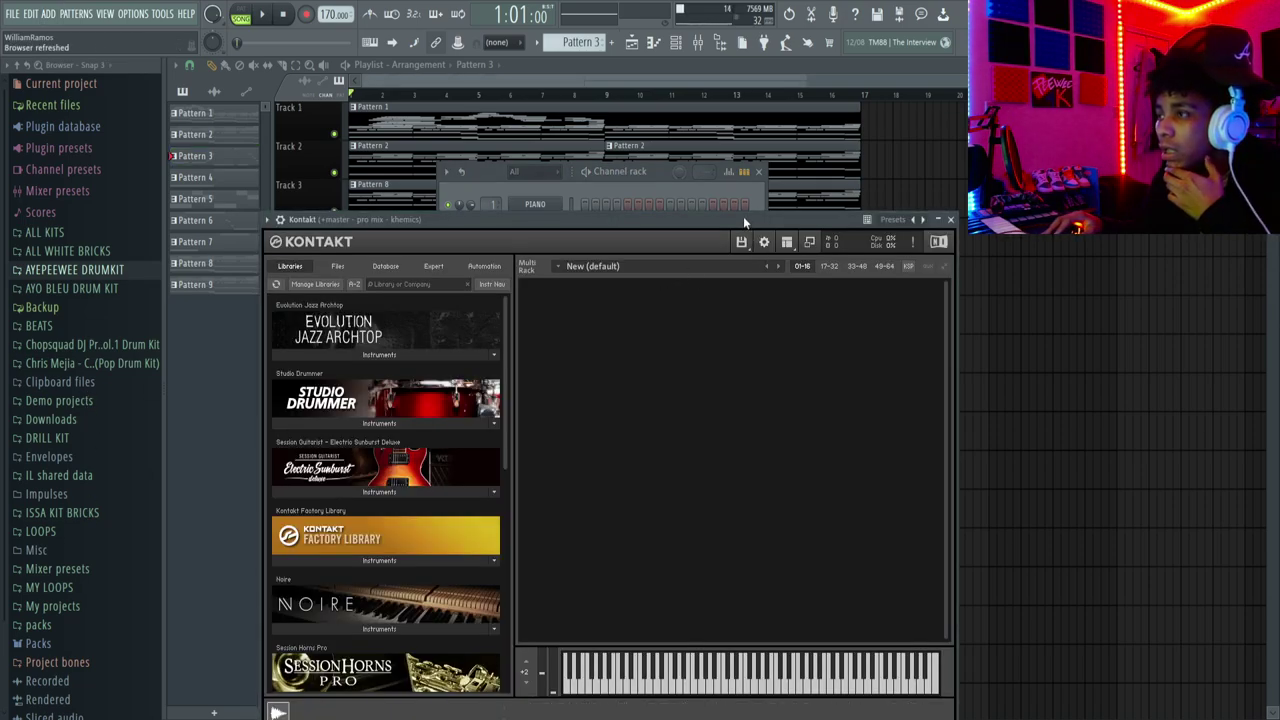
pyautogui.moveTo(743, 216); pyautogui.dragTo(752, 145)
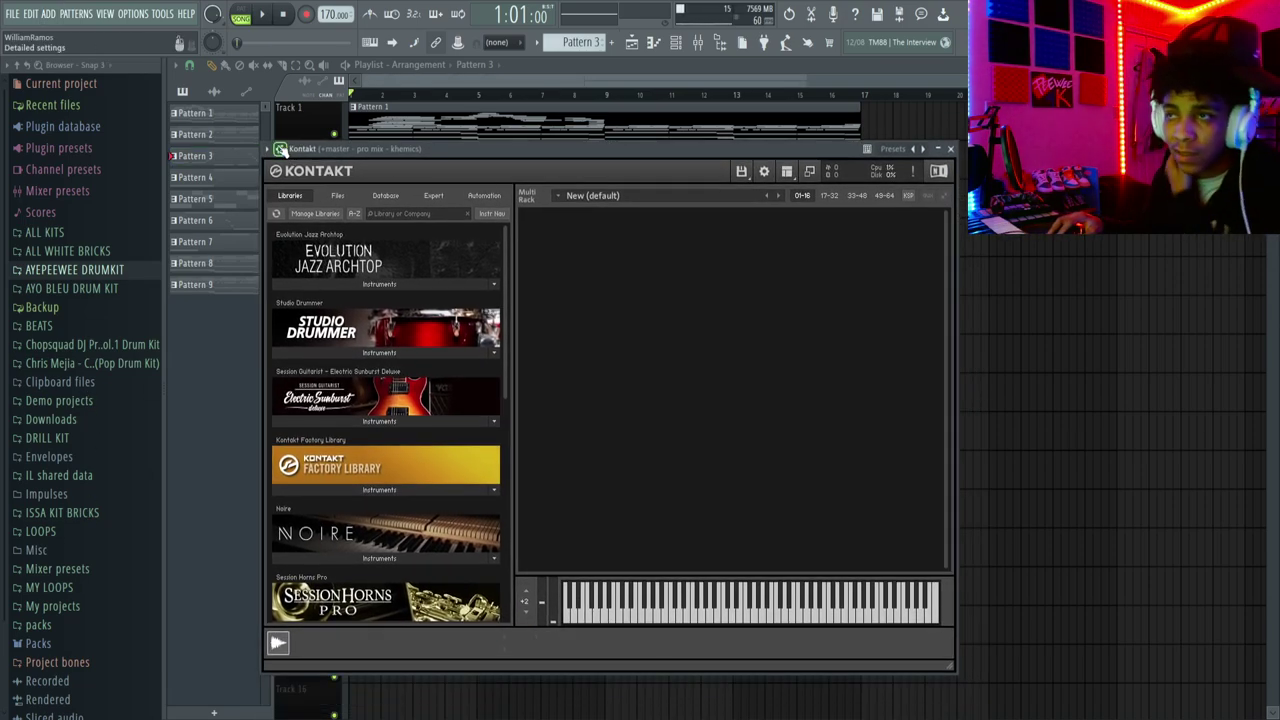
pyautogui.click(282, 150)
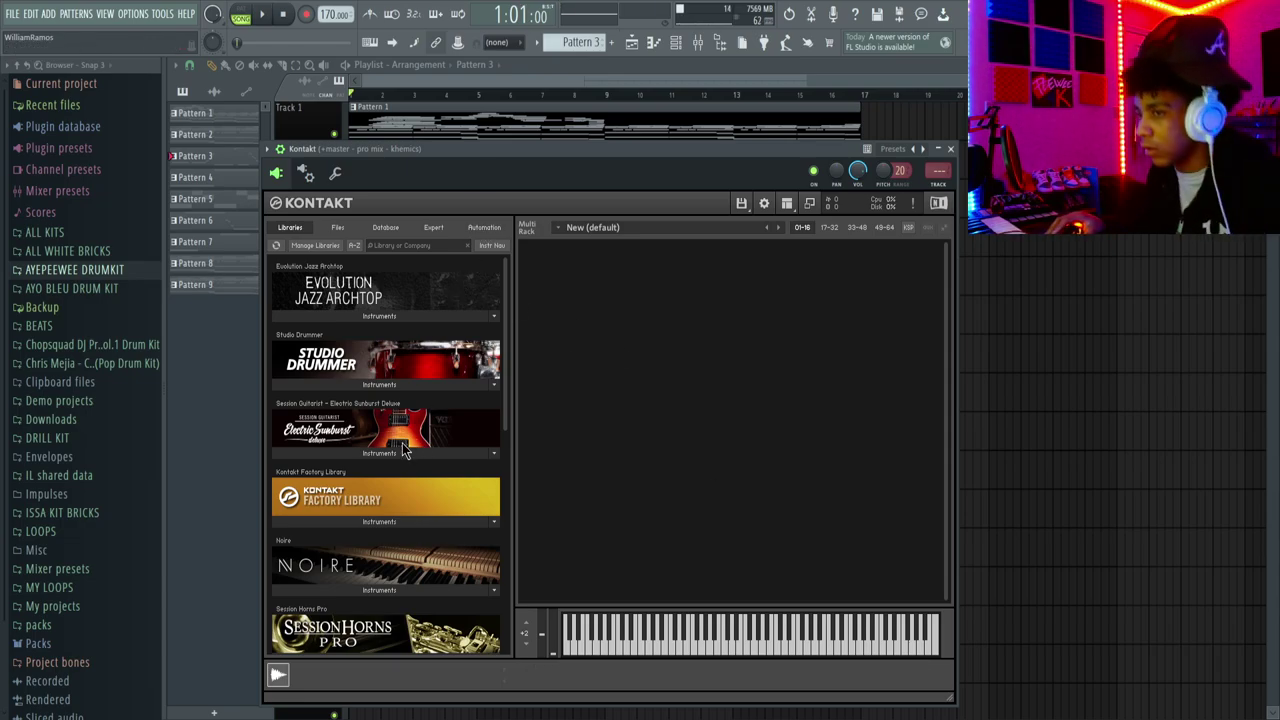
pyautogui.scroll(-4, 410, 445)
pyautogui.scroll(-4, 430, 428)
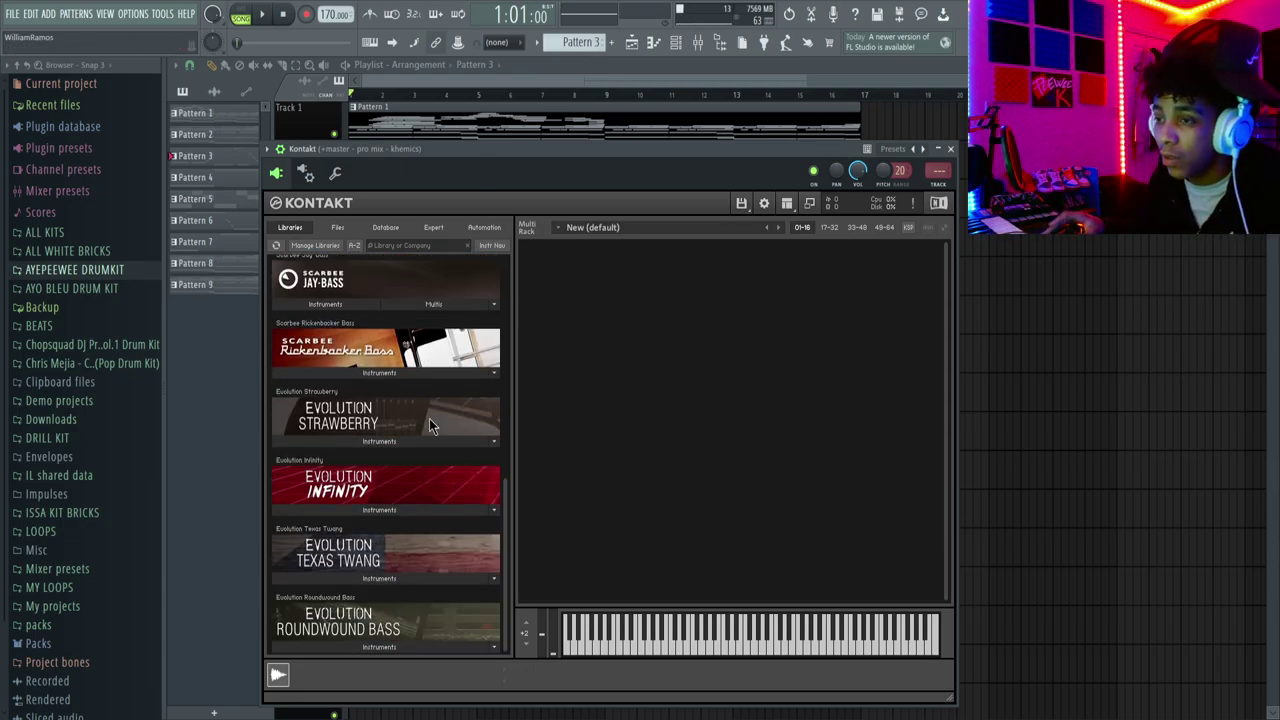
pyautogui.click(385, 512)
pyautogui.moveTo(354, 532); pyautogui.dragTo(628, 517)
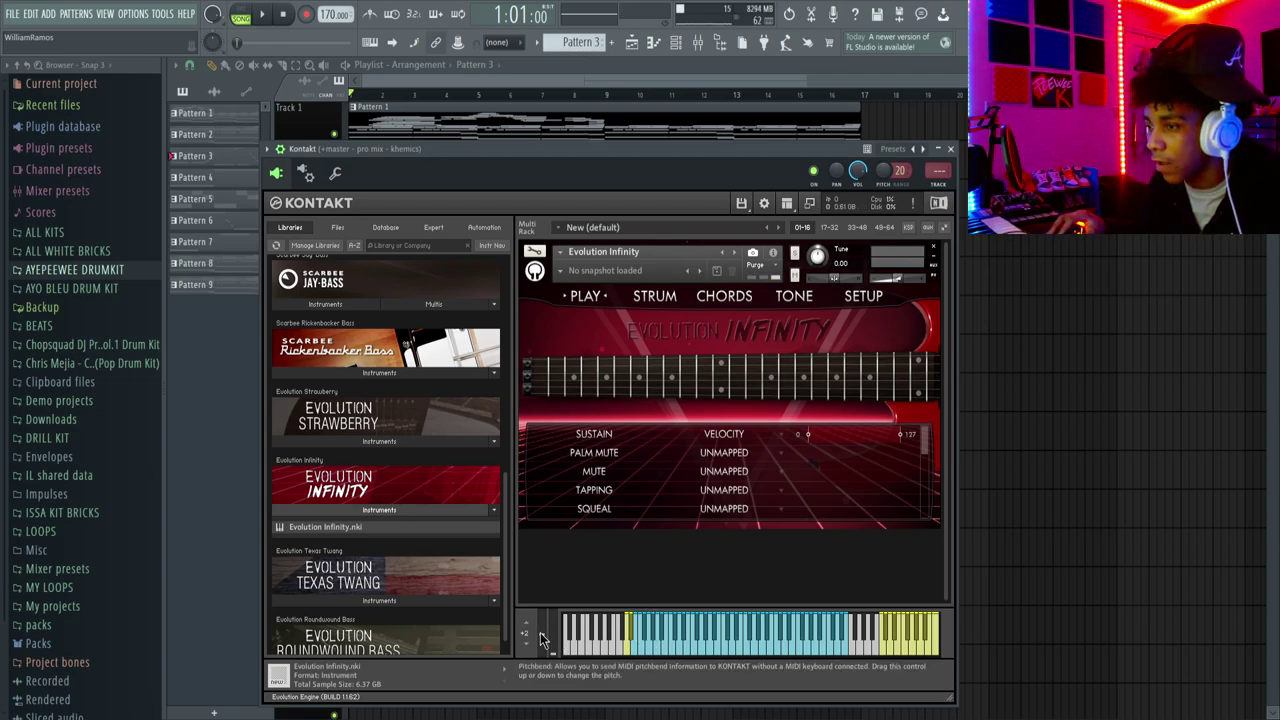
# - Load the distorted Tap Faster Lead snapshot into Evolution Infinity and name the channel GUITAR LEAD
pyautogui.click(560, 271)
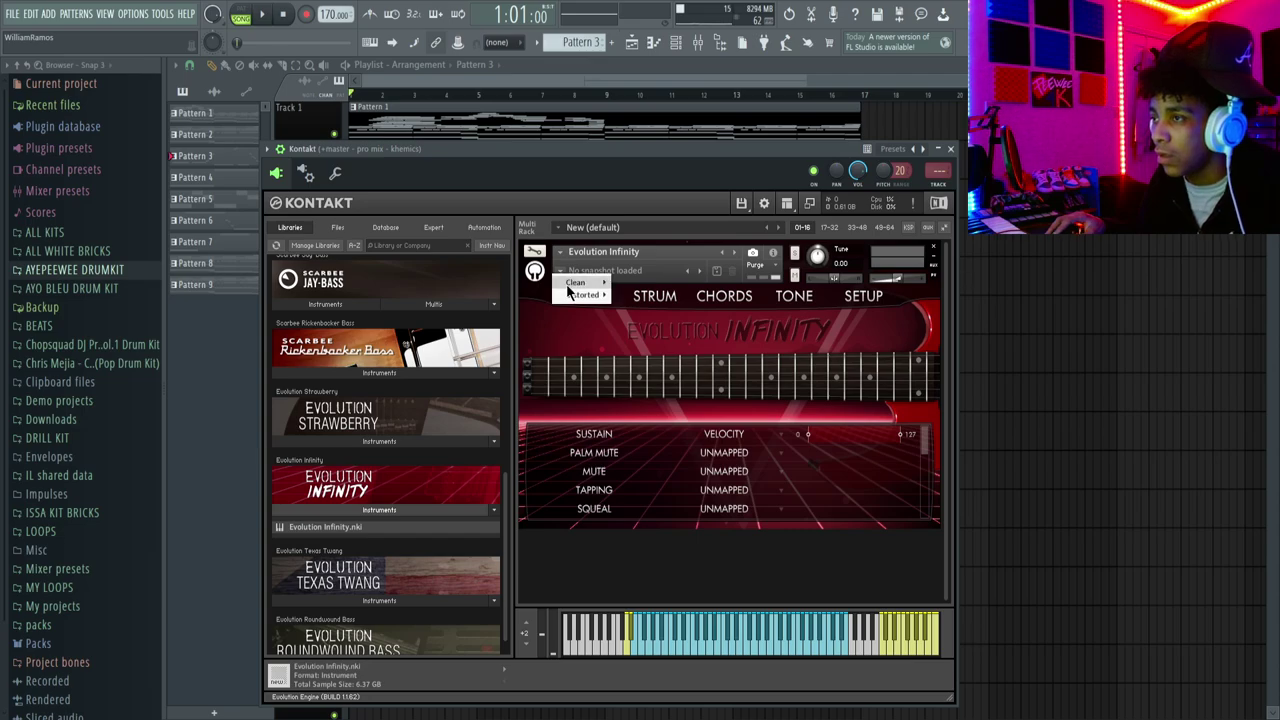
pyautogui.moveTo(593, 300)
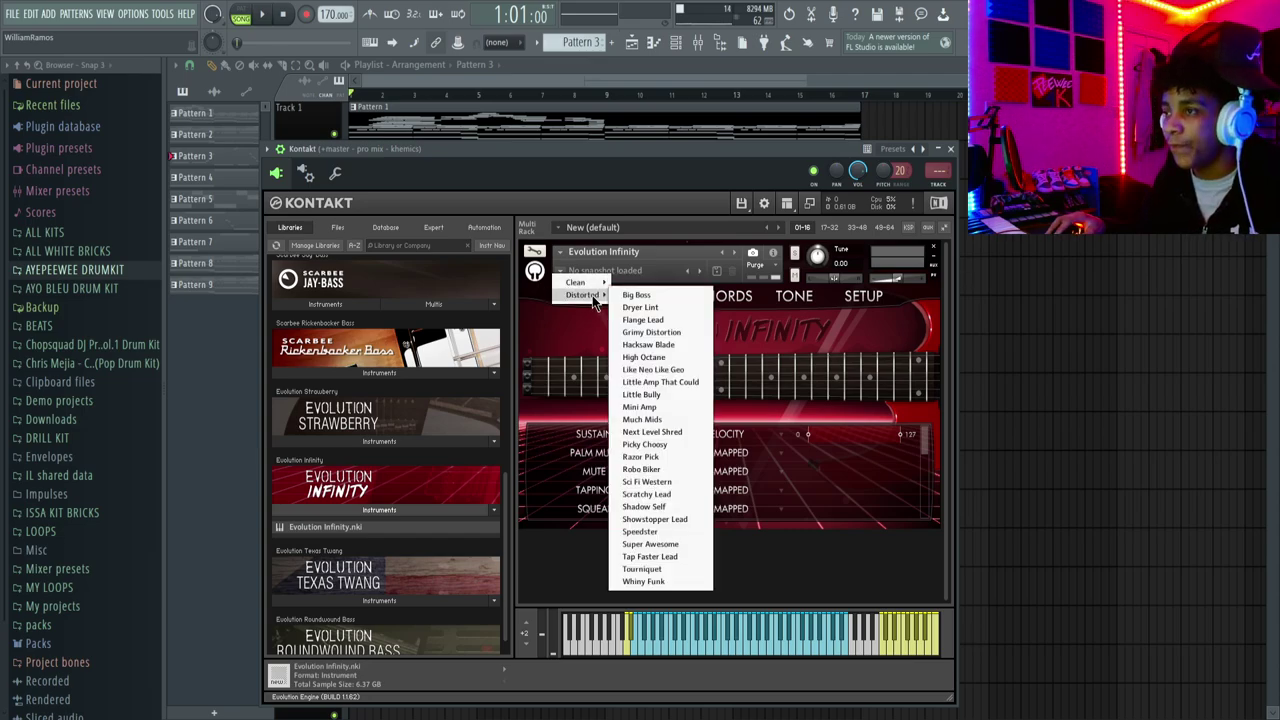
pyautogui.click(672, 557)
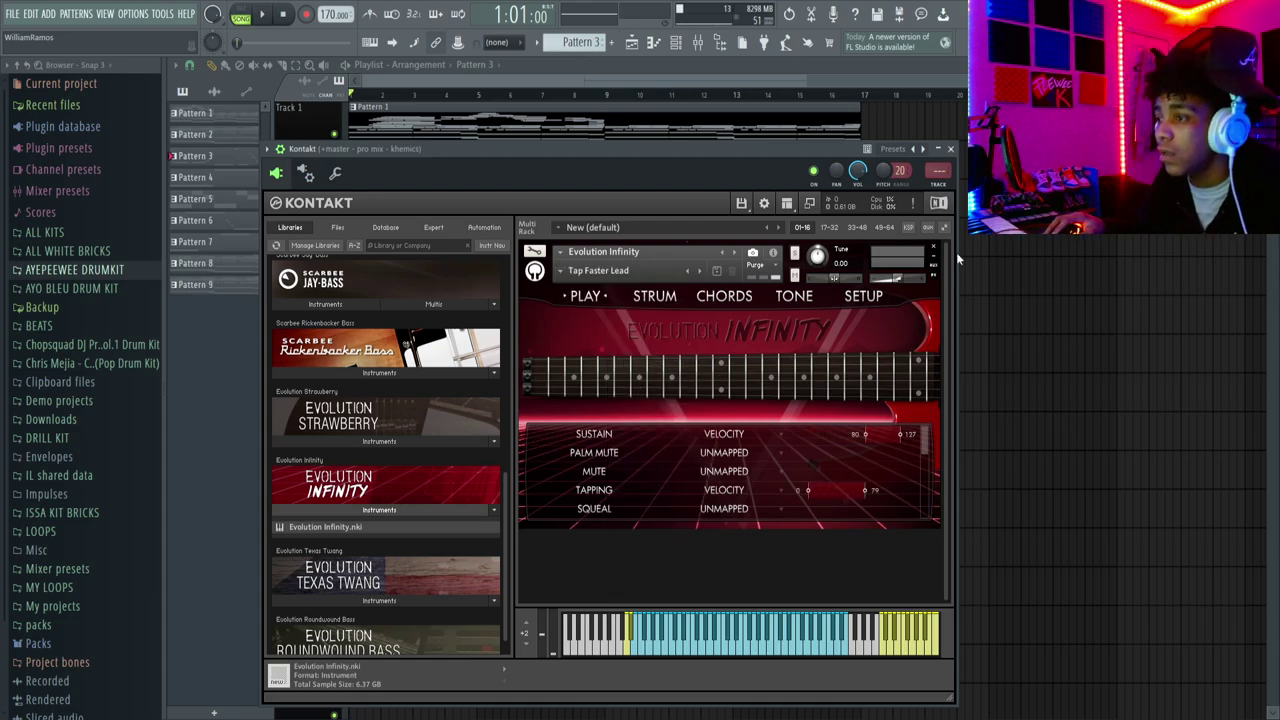
pyautogui.click(951, 149)
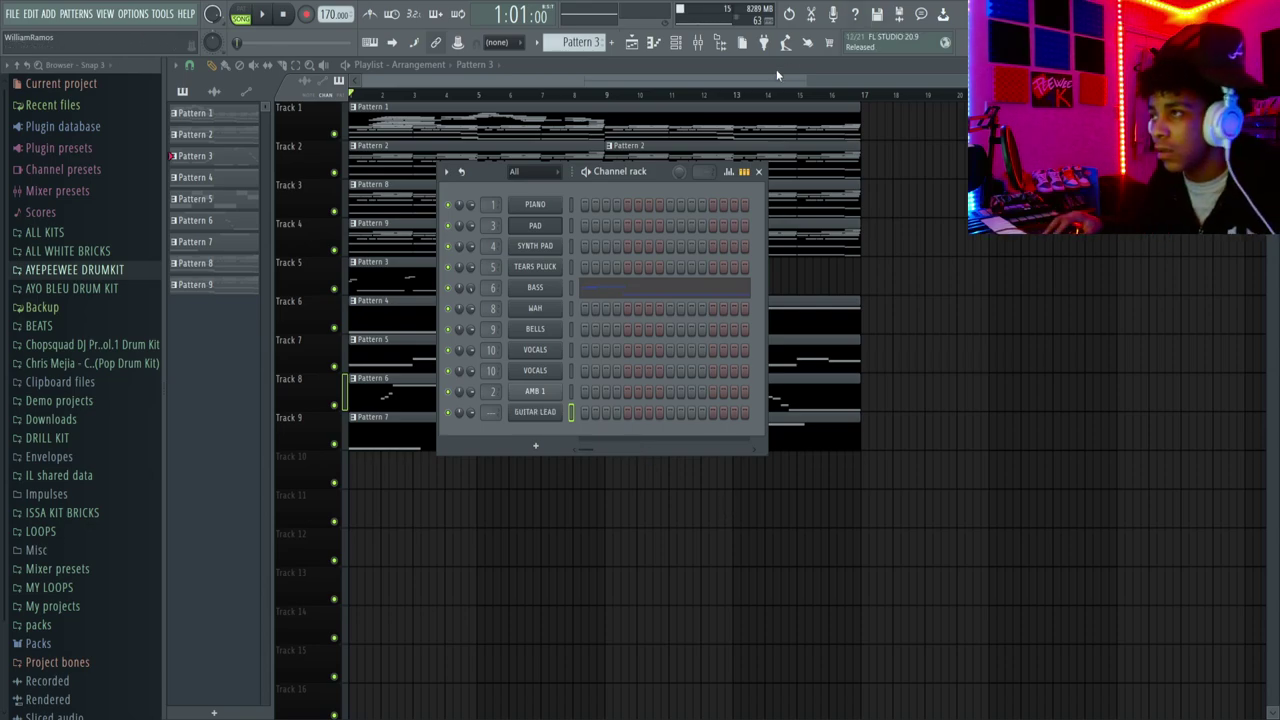
# - Route the new GUITAR LEAD channel to mixer track 7 and add ValhallaVintageVerb in effect slot 10
pyautogui.click(697, 42)
pyautogui.click(573, 358)
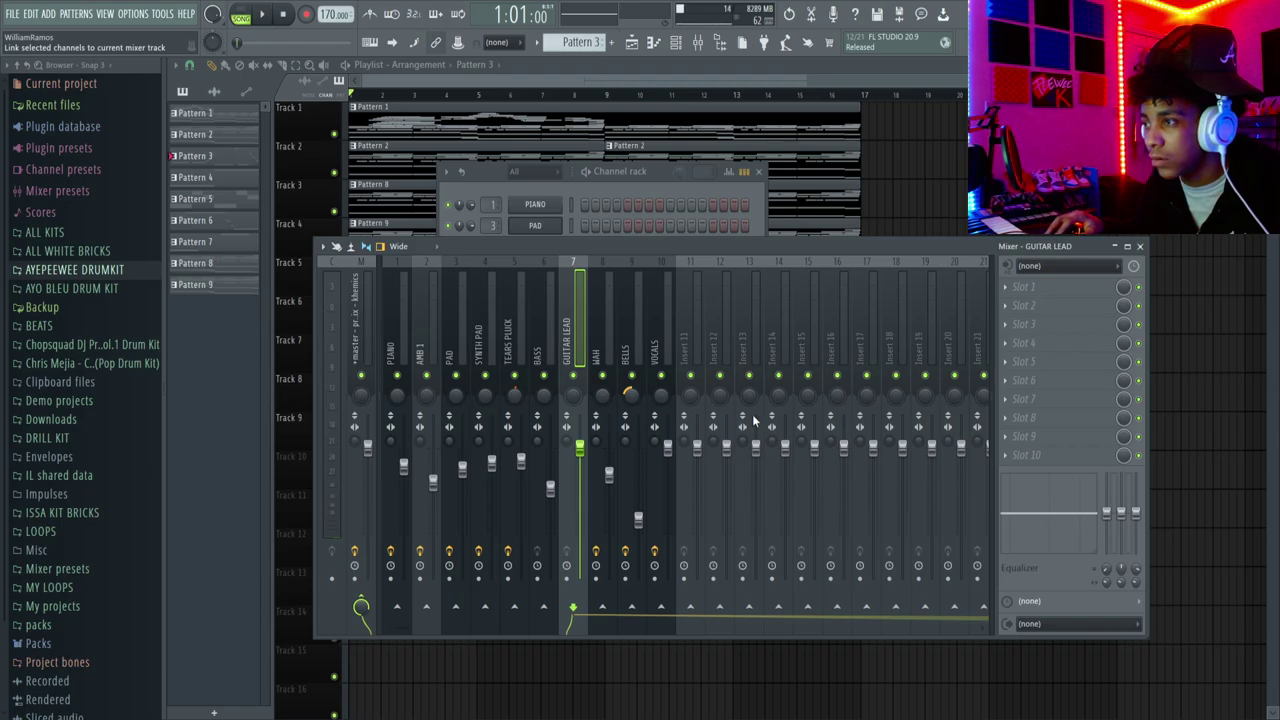
pyautogui.click(720, 76)
pyautogui.click(697, 42)
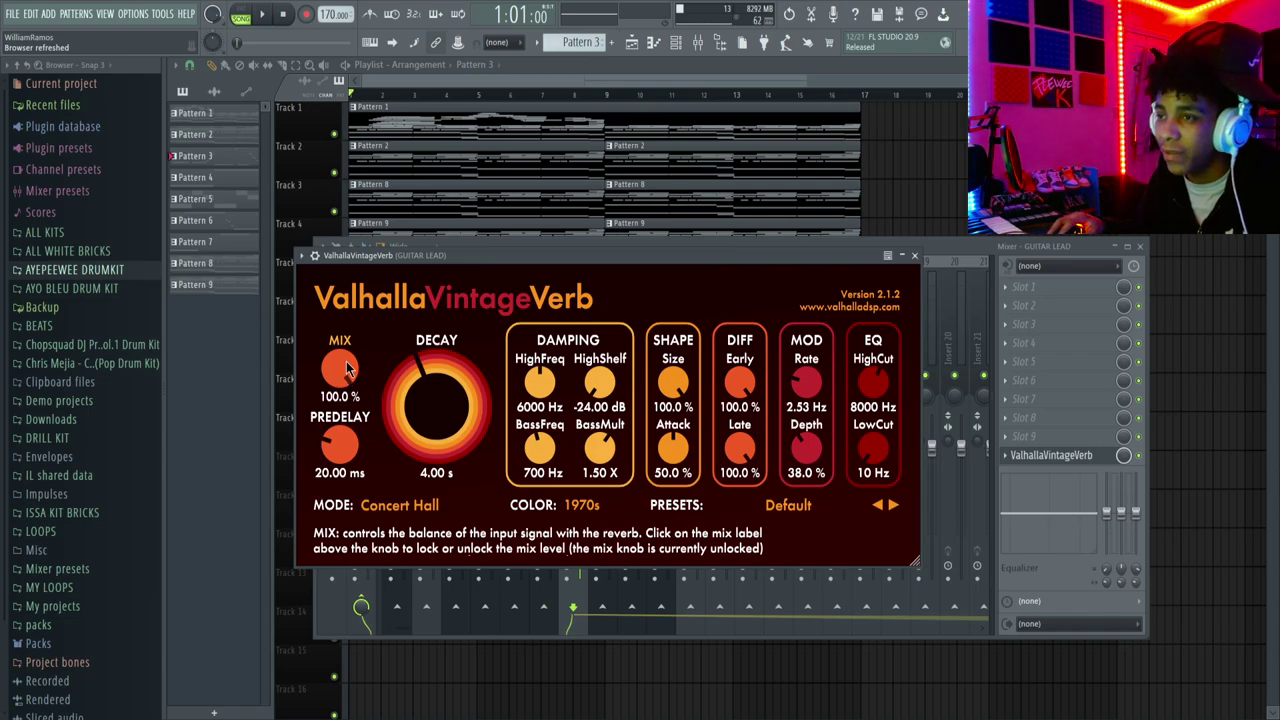
# - Set ValhallaVintageVerb's mix to 27.6 %, low cut to 1500 Hz and decay to 3.99 s
pyautogui.moveTo(344, 375); pyautogui.dragTo(350, 488)
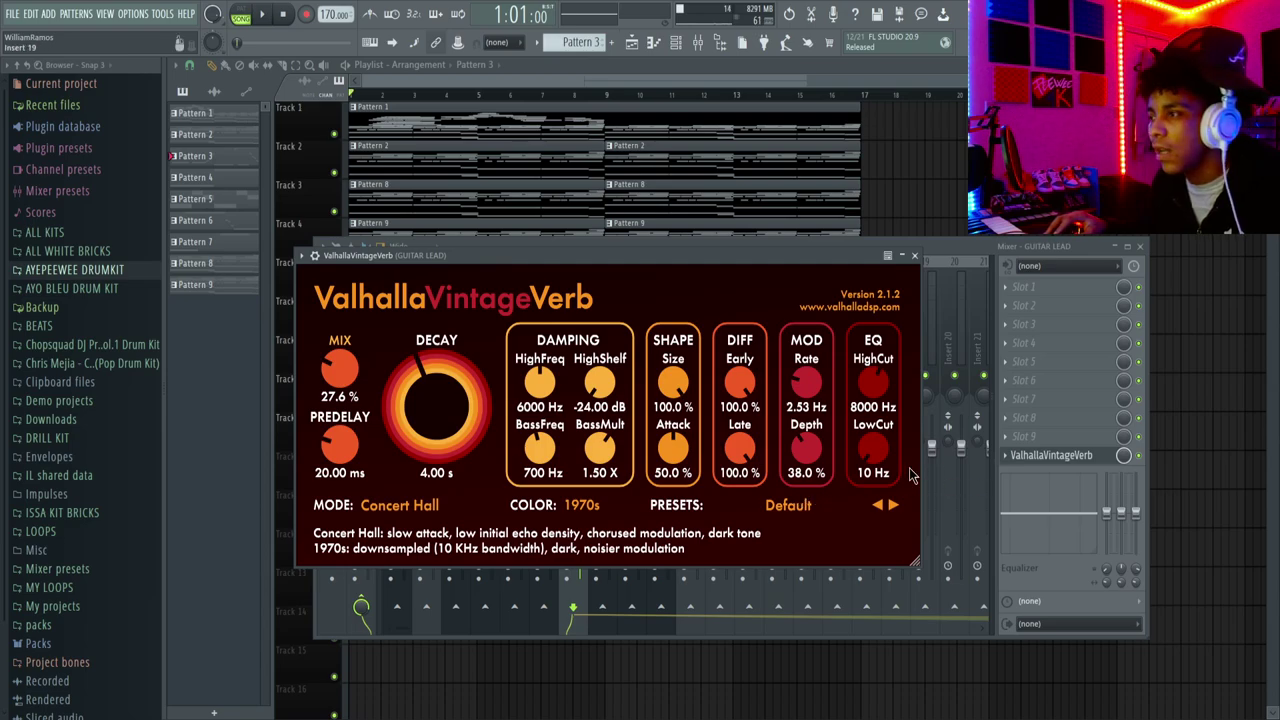
pyautogui.scroll(5, 873, 448)
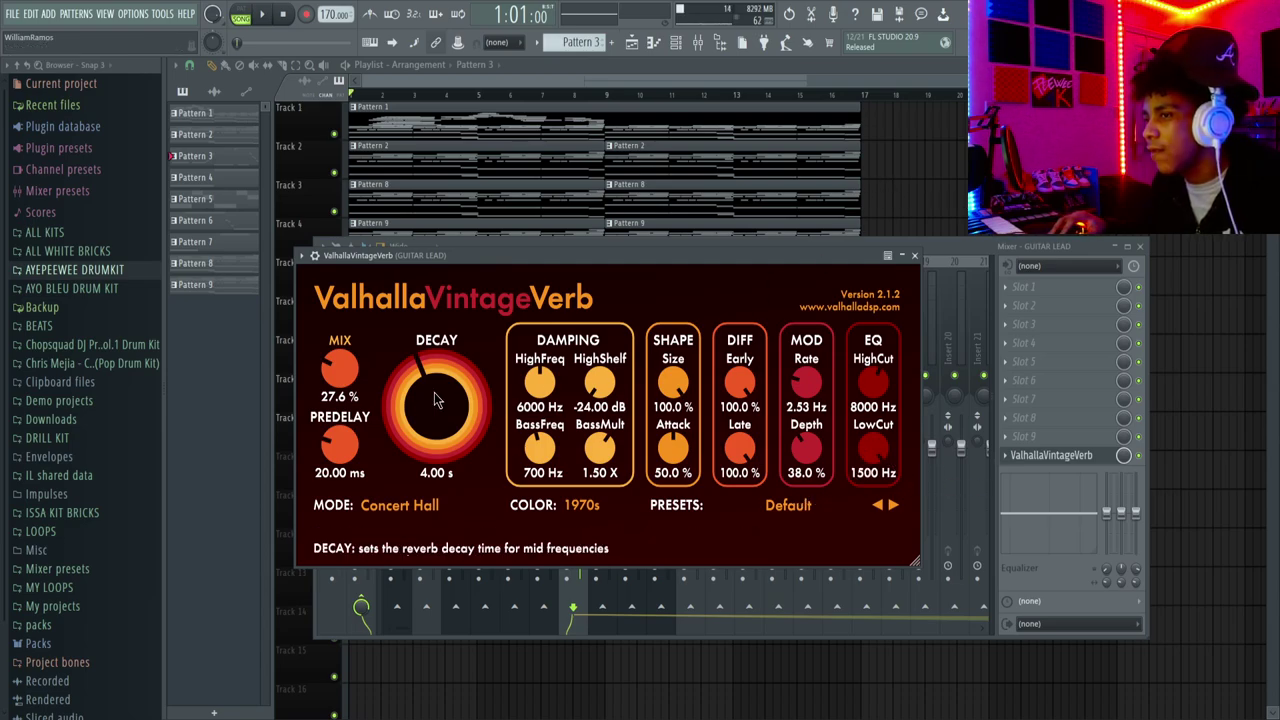
pyautogui.moveTo(447, 397)
pyautogui.mouseDown()
pyautogui.moveTo(453, 416)
pyautogui.moveTo(452, 392)
pyautogui.mouseUp()
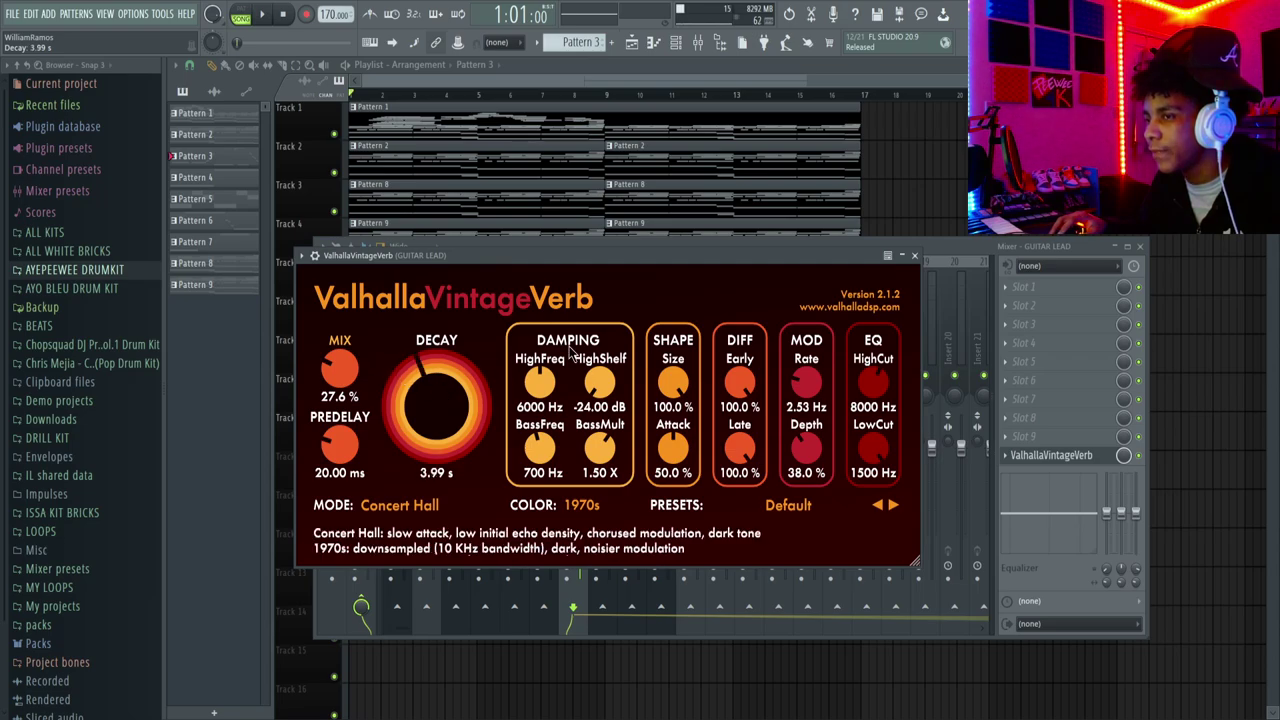
pyautogui.click(915, 257)
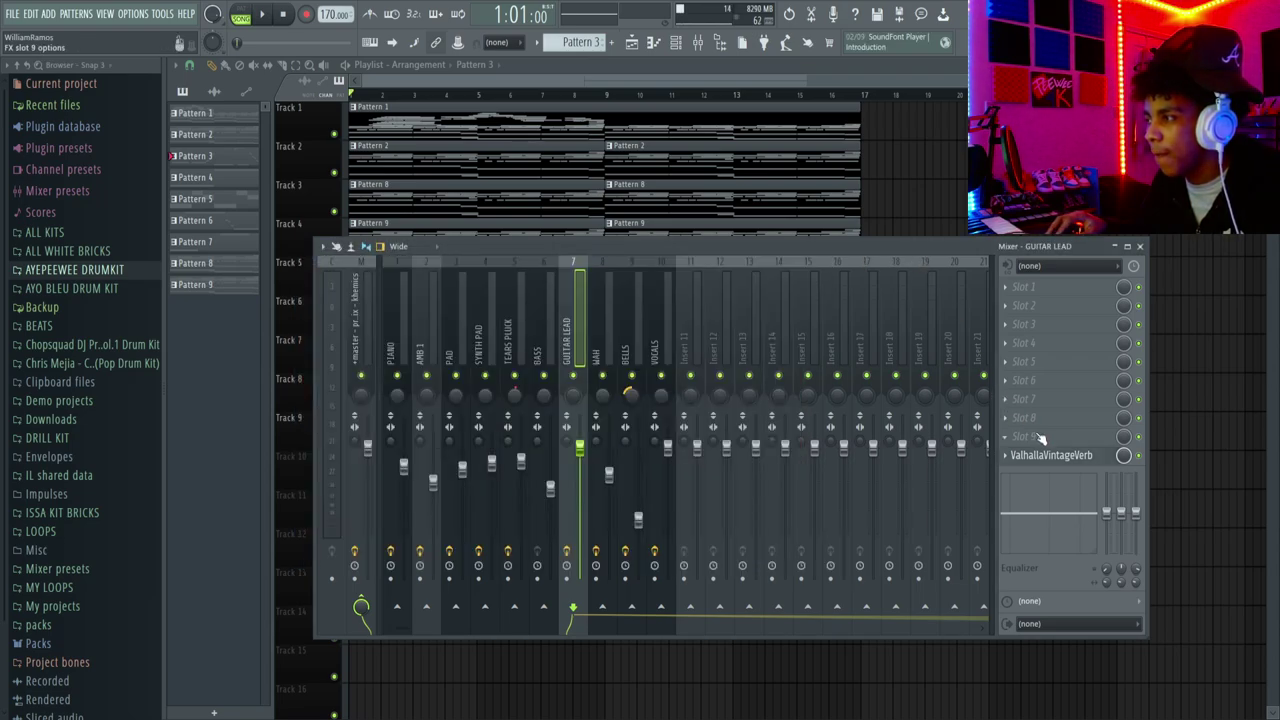
# - Add ValhallaDelay in slot 9 and Fruity delay 2 in slot 8, and lower both slots' mix levels
pyautogui.click(1024, 436)
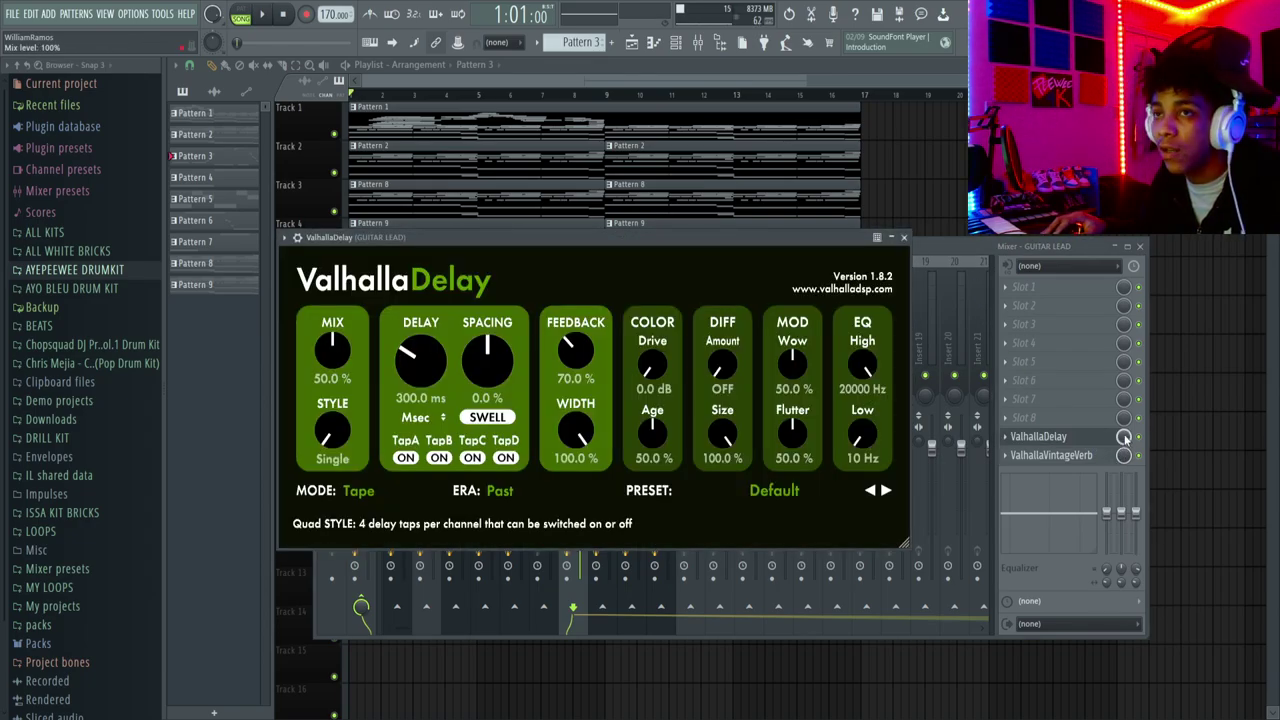
pyautogui.moveTo(1124, 437); pyautogui.dragTo(1124, 438)
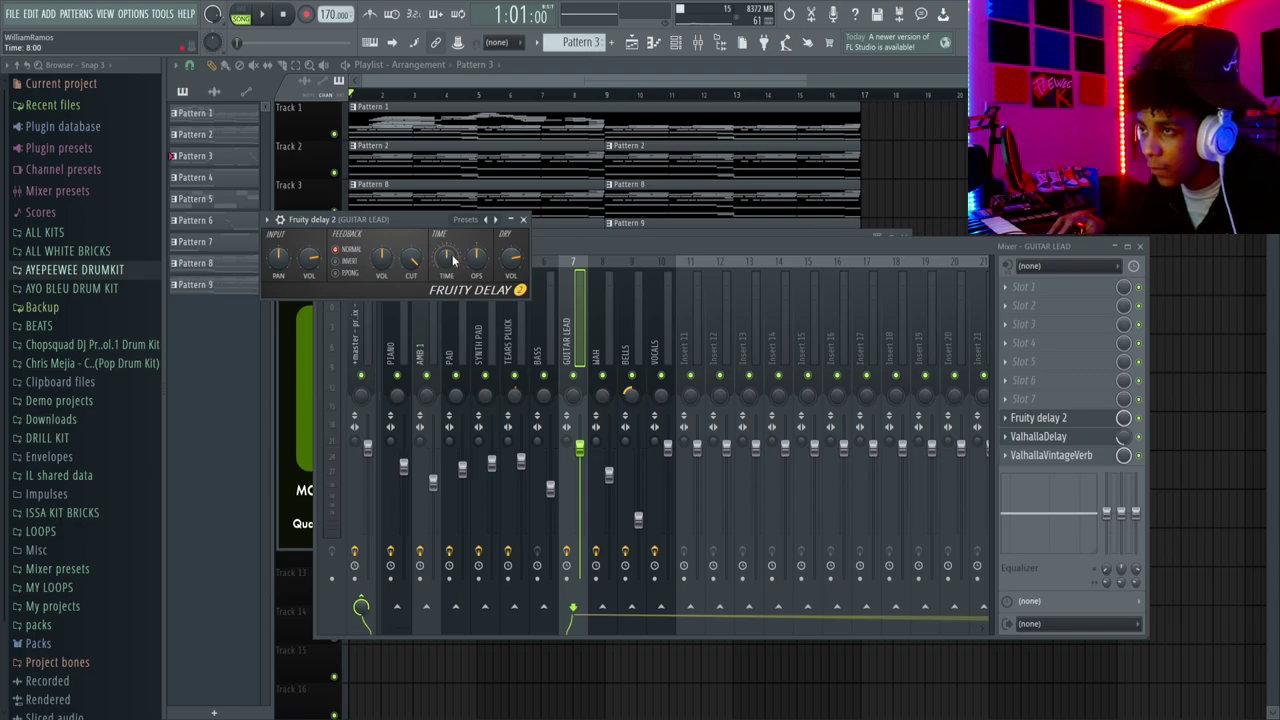
pyautogui.click(1123, 418)
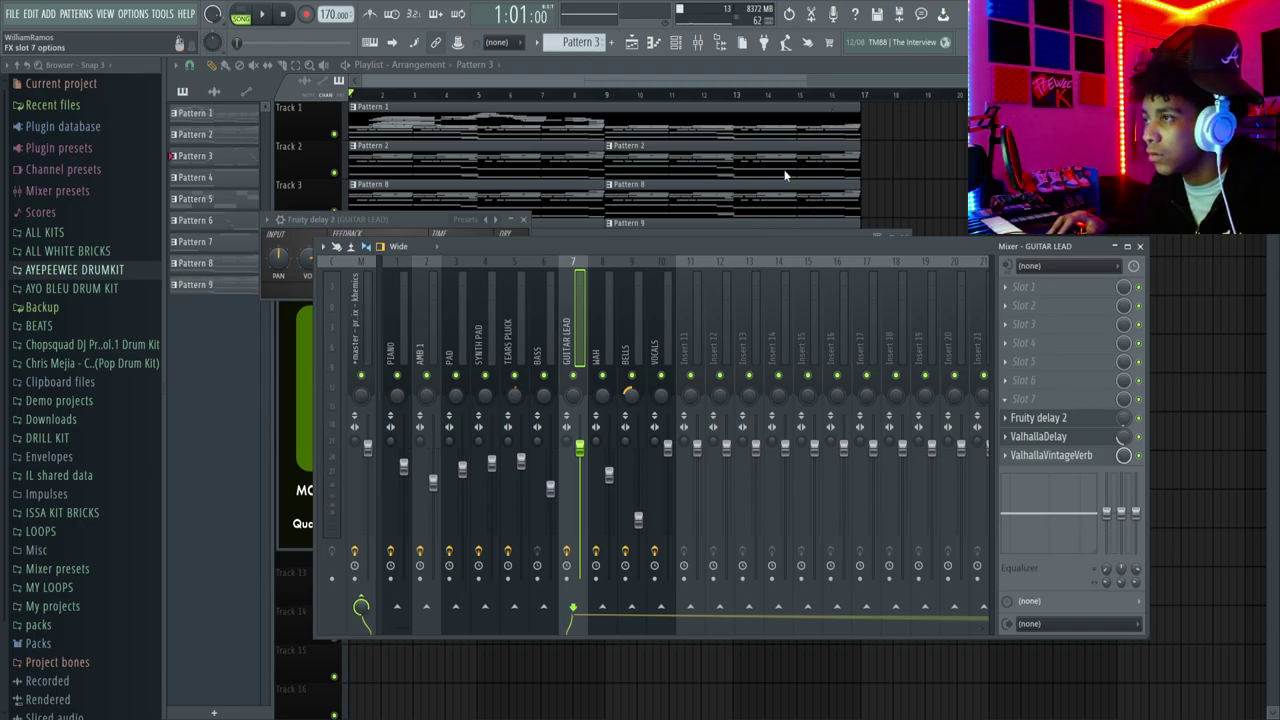
# - Add Fruity parametric EQ 2 in slot 7 and roll off the guitar's low frequencies with the first band
pyautogui.moveTo(304, 319); pyautogui.dragTo(359, 400)
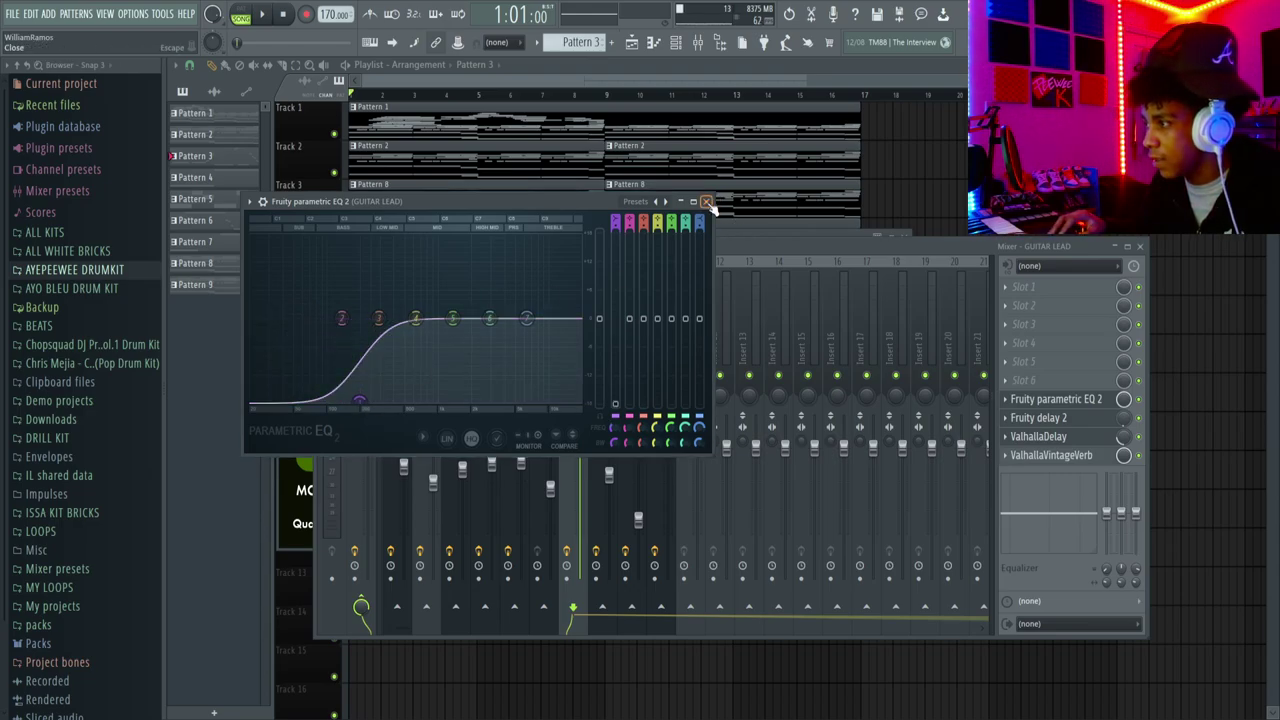
pyautogui.click(705, 201)
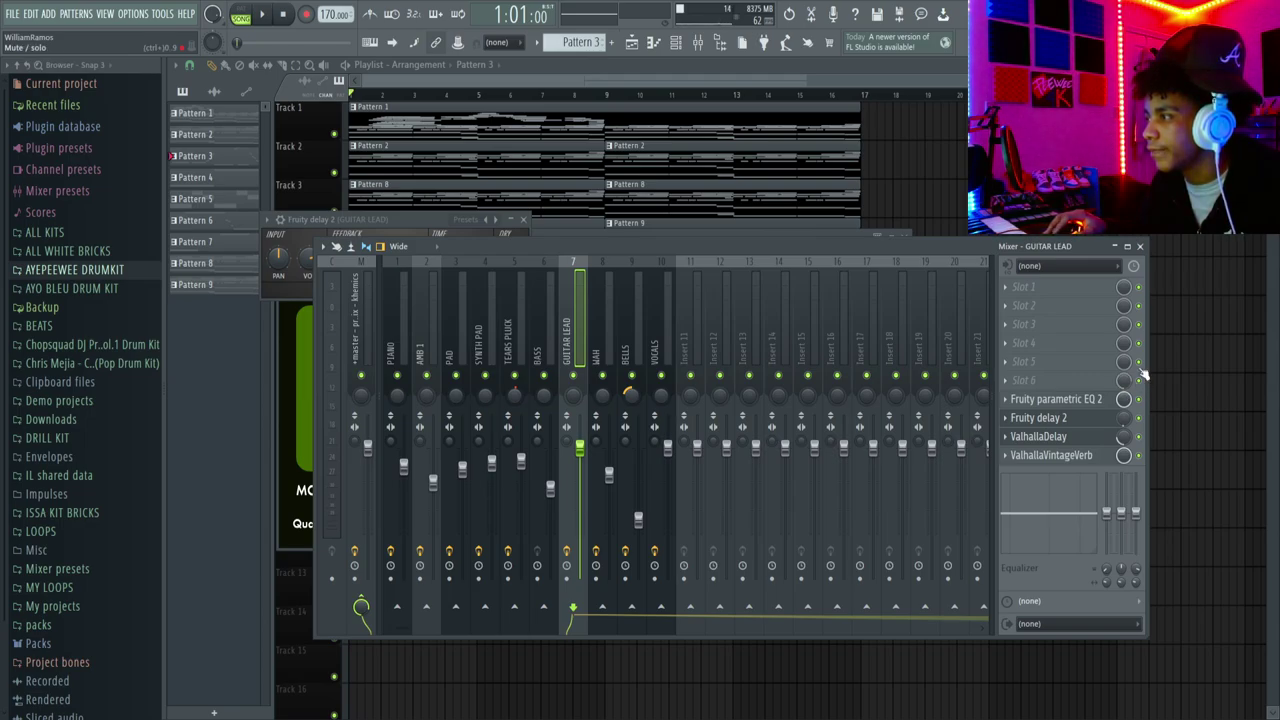
# - Open the GUITAR LEAD channel's Kontakt instrument and play back the arrangement from the start
pyautogui.click(545, 376)
pyautogui.click(574, 377)
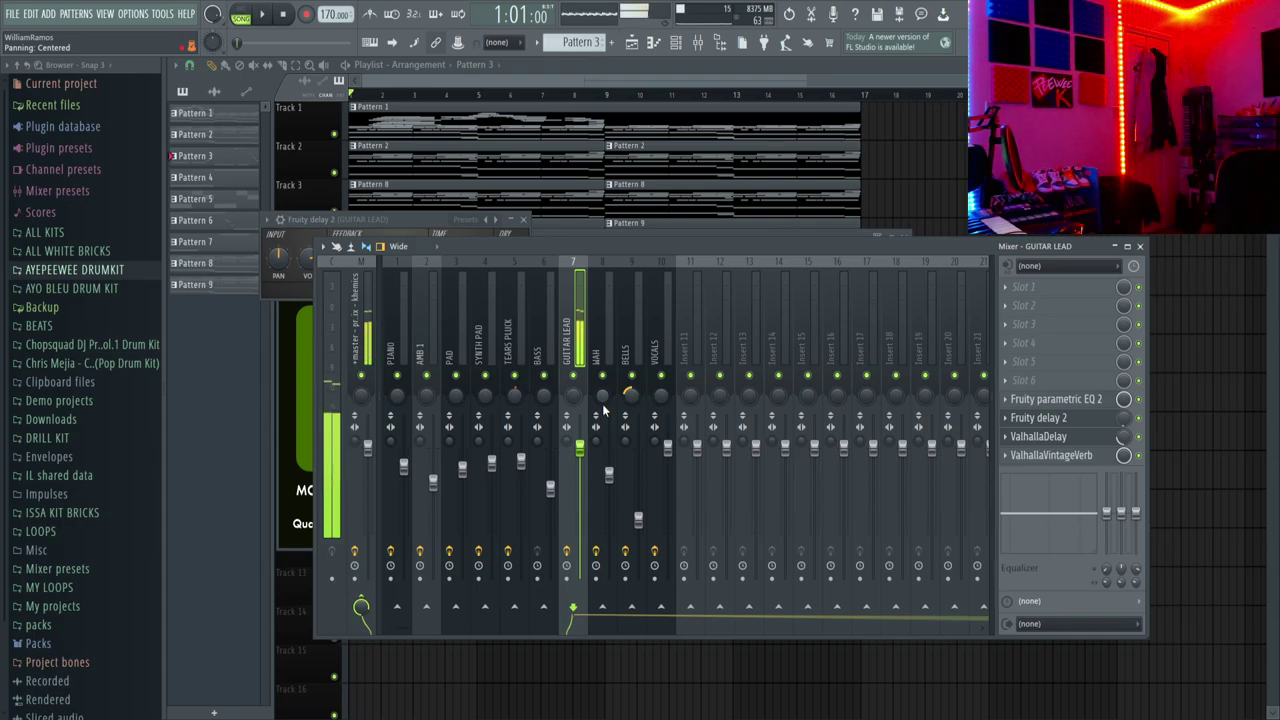
pyautogui.click(676, 42)
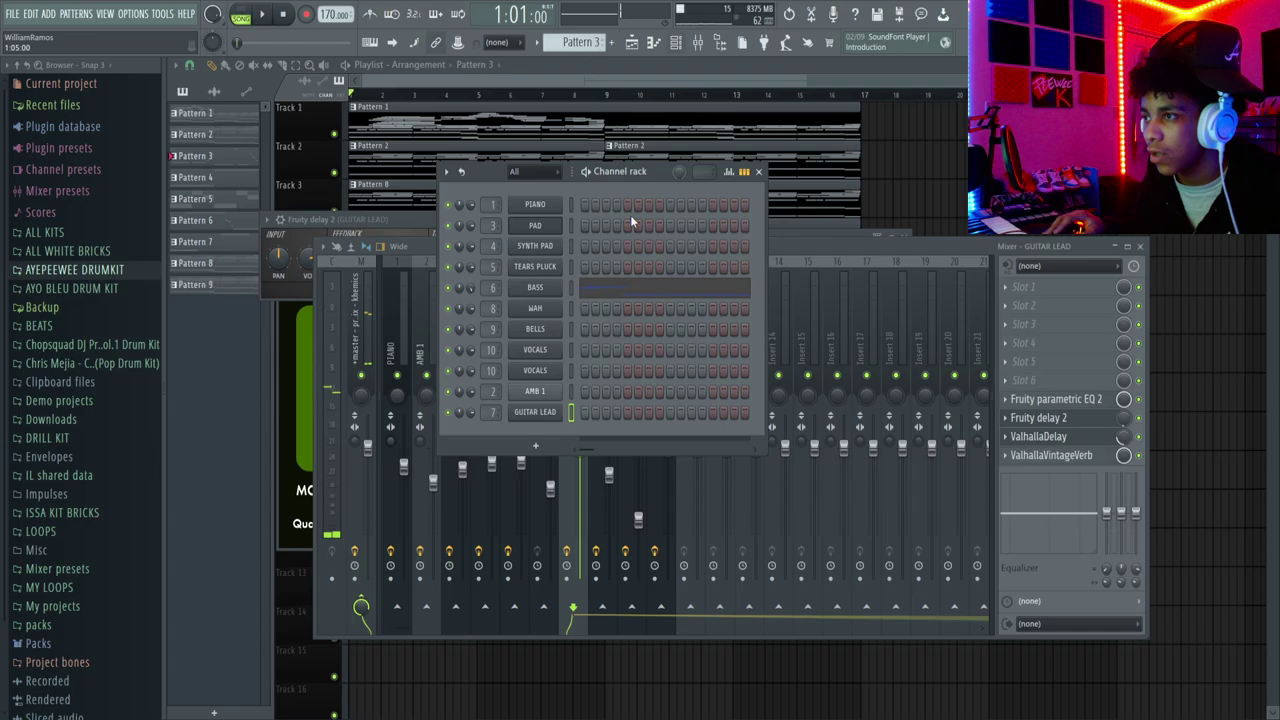
pyautogui.click(535, 411)
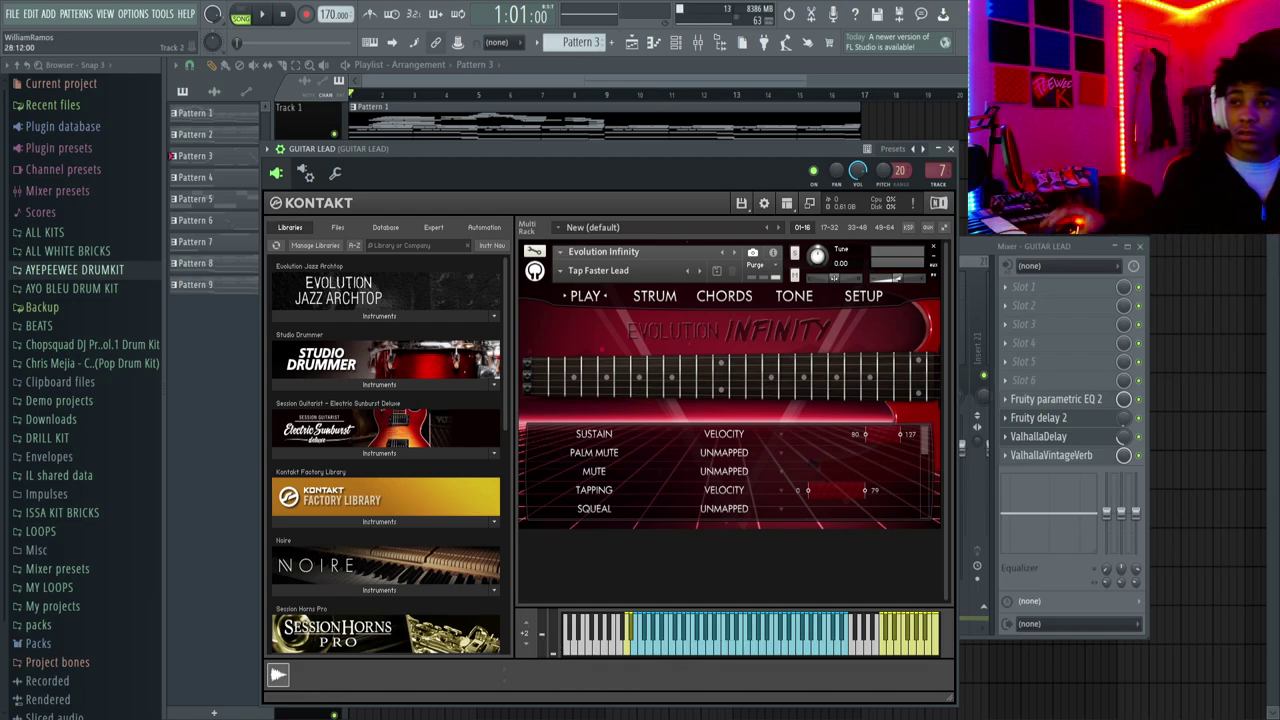
pyautogui.click(264, 18)
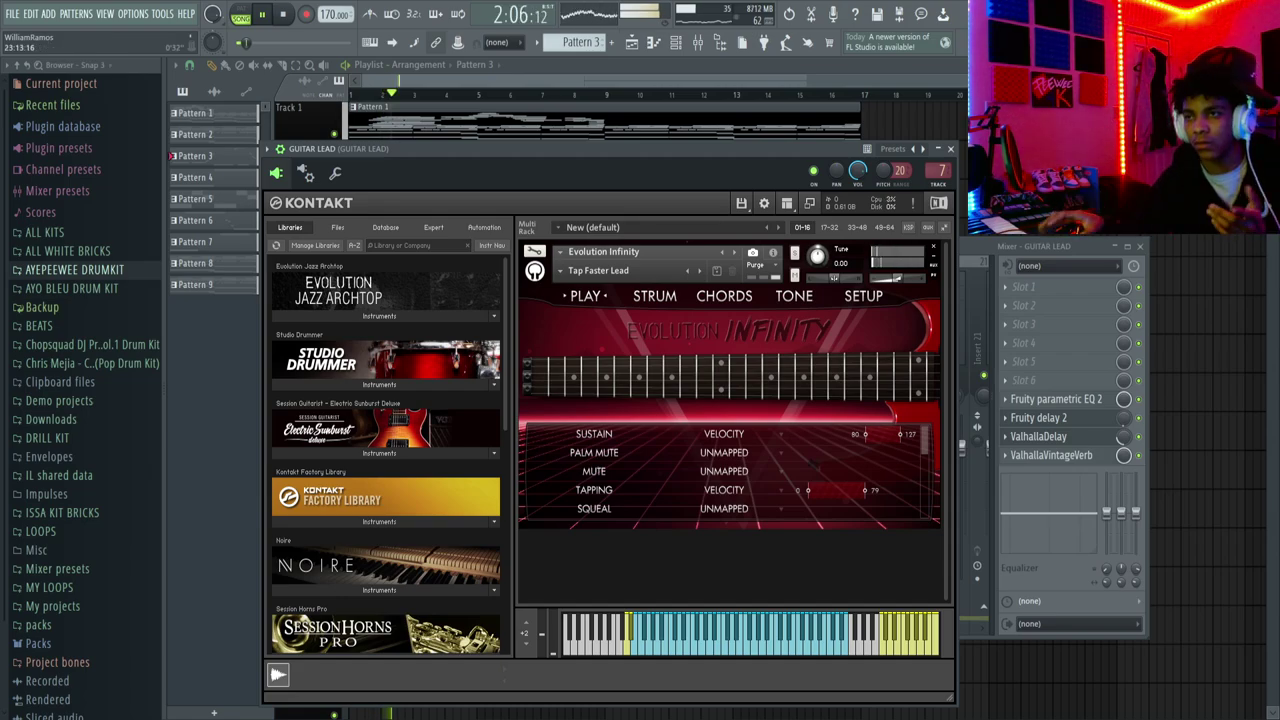
pyautogui.press('space')
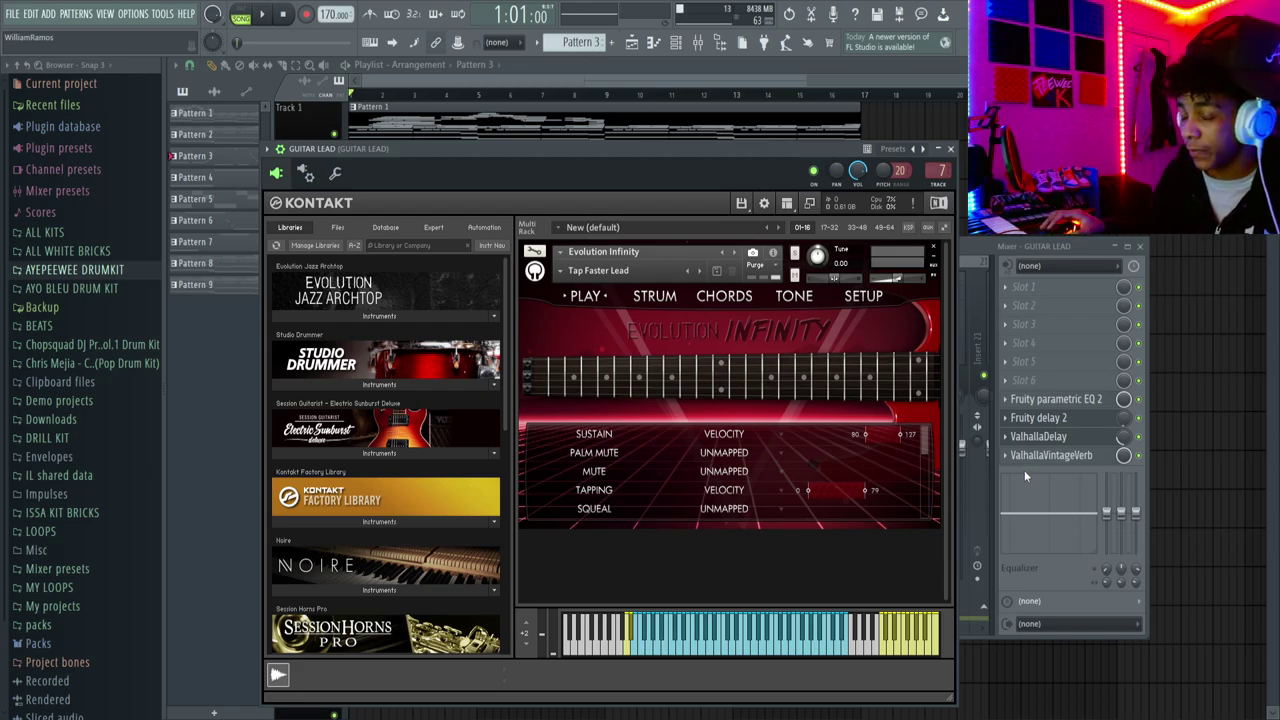
# - Set the mix of ValhallaVintageVerb on the GUITAR LEAD track to 32.4 %
pyautogui.click(1045, 455)
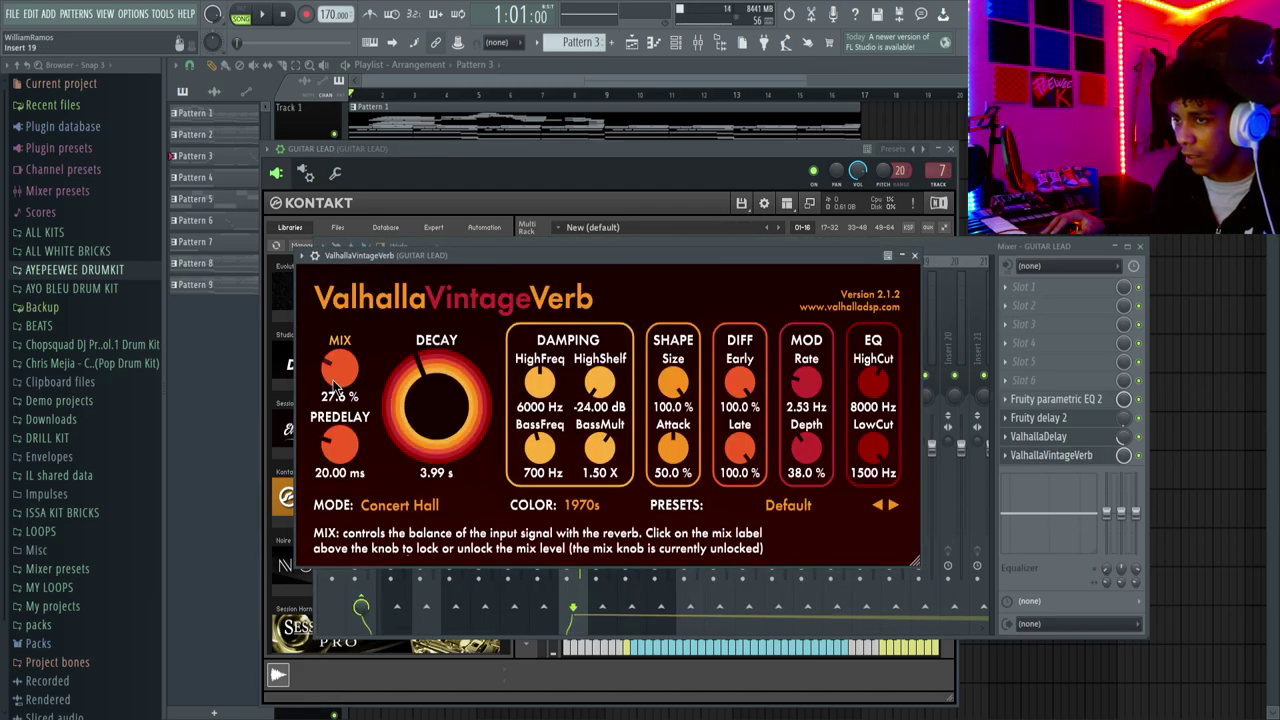
pyautogui.moveTo(334, 387); pyautogui.dragTo(336, 380)
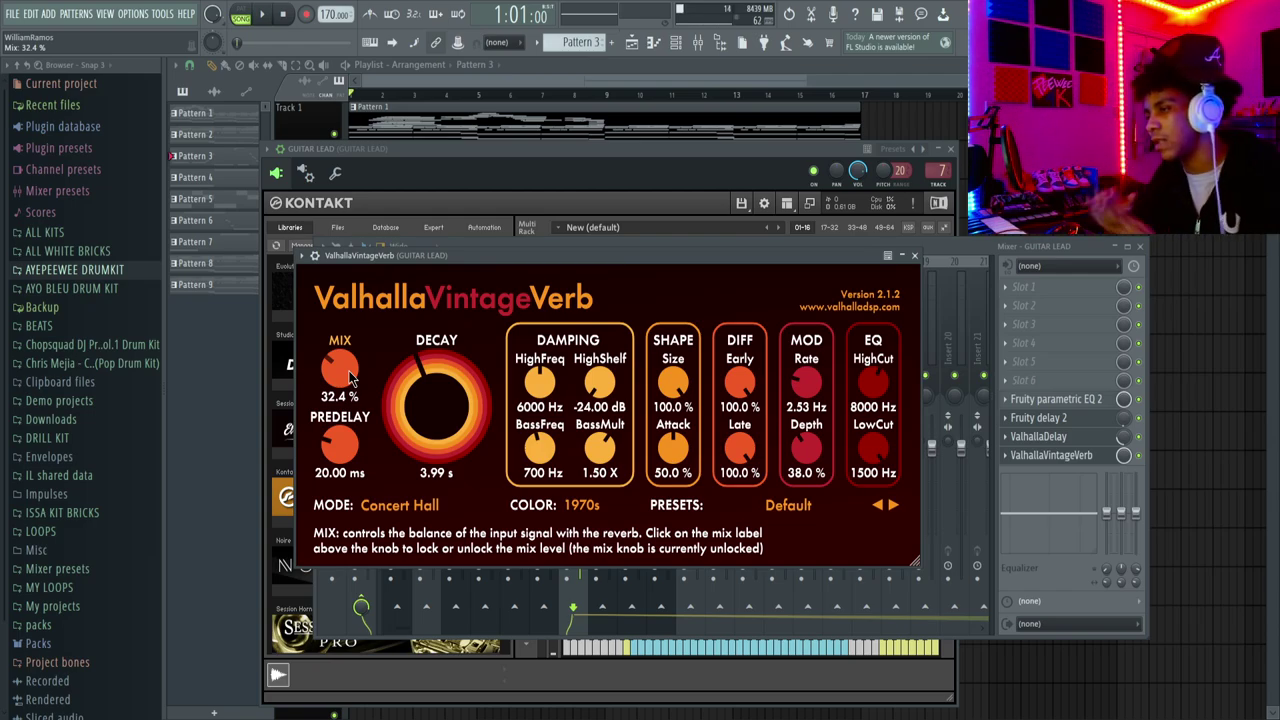
# - Select bars 1 to 8 of the arrangement and place a new empty Pattern 10 on Track 10, extended to eight bars
pyautogui.click(632, 101)
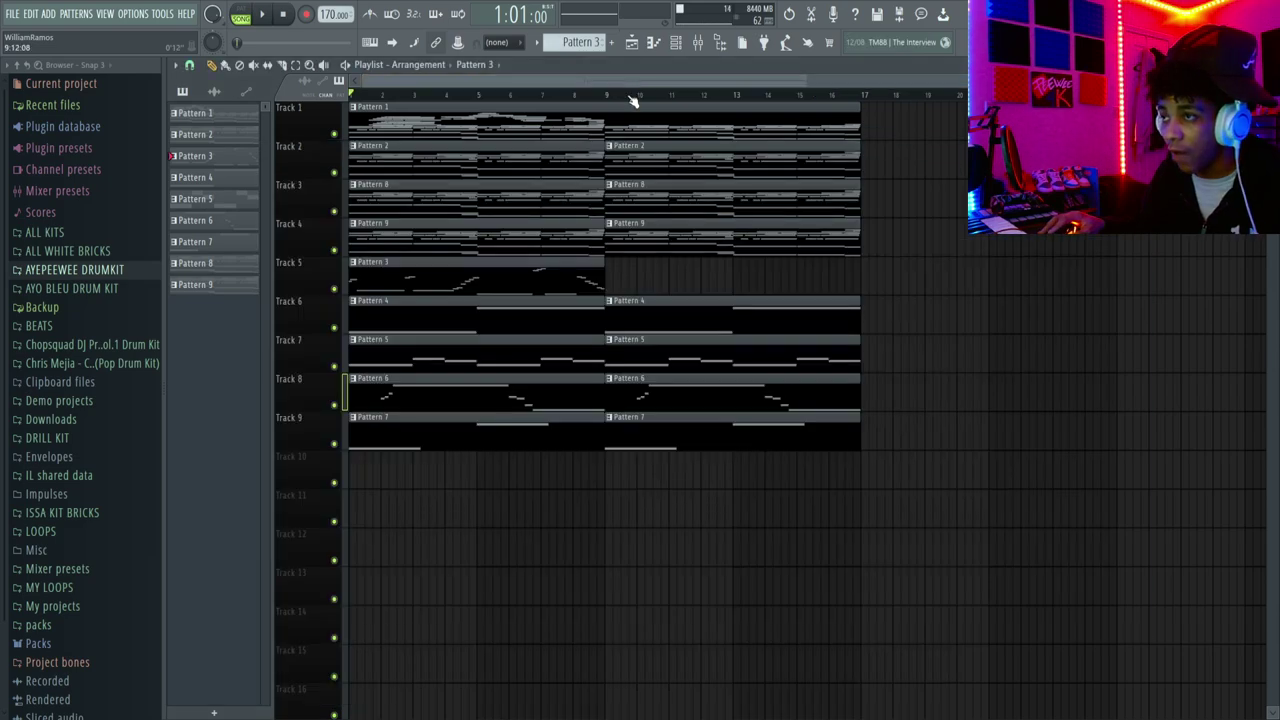
pyautogui.moveTo(606, 94); pyautogui.dragTo(350, 94)
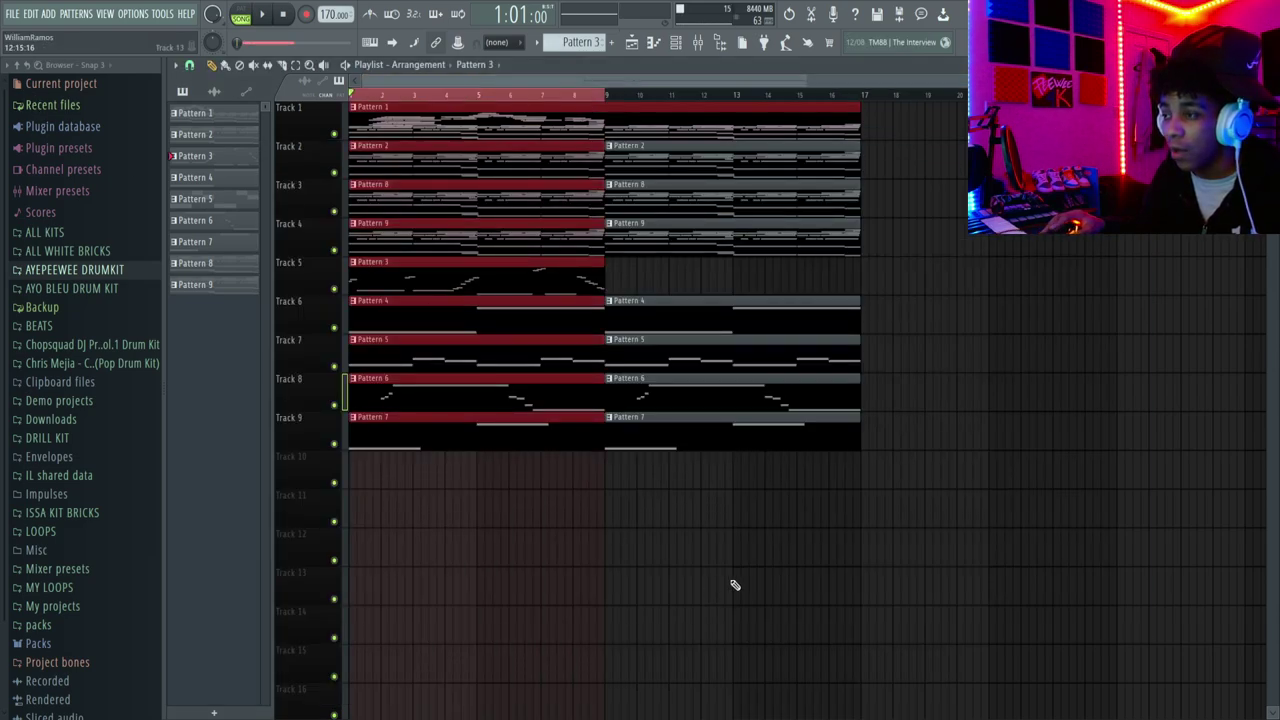
pyautogui.click(611, 43)
pyautogui.click(362, 470)
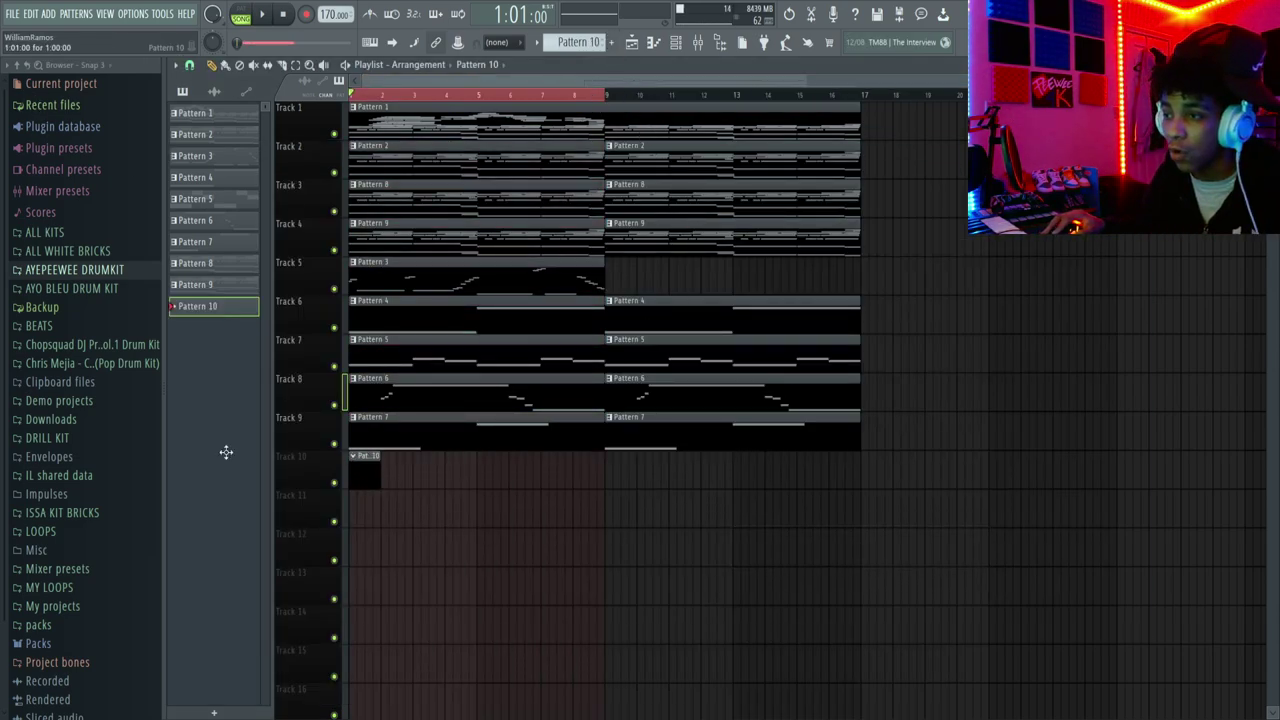
pyautogui.moveTo(379, 469); pyautogui.dragTo(612, 470)
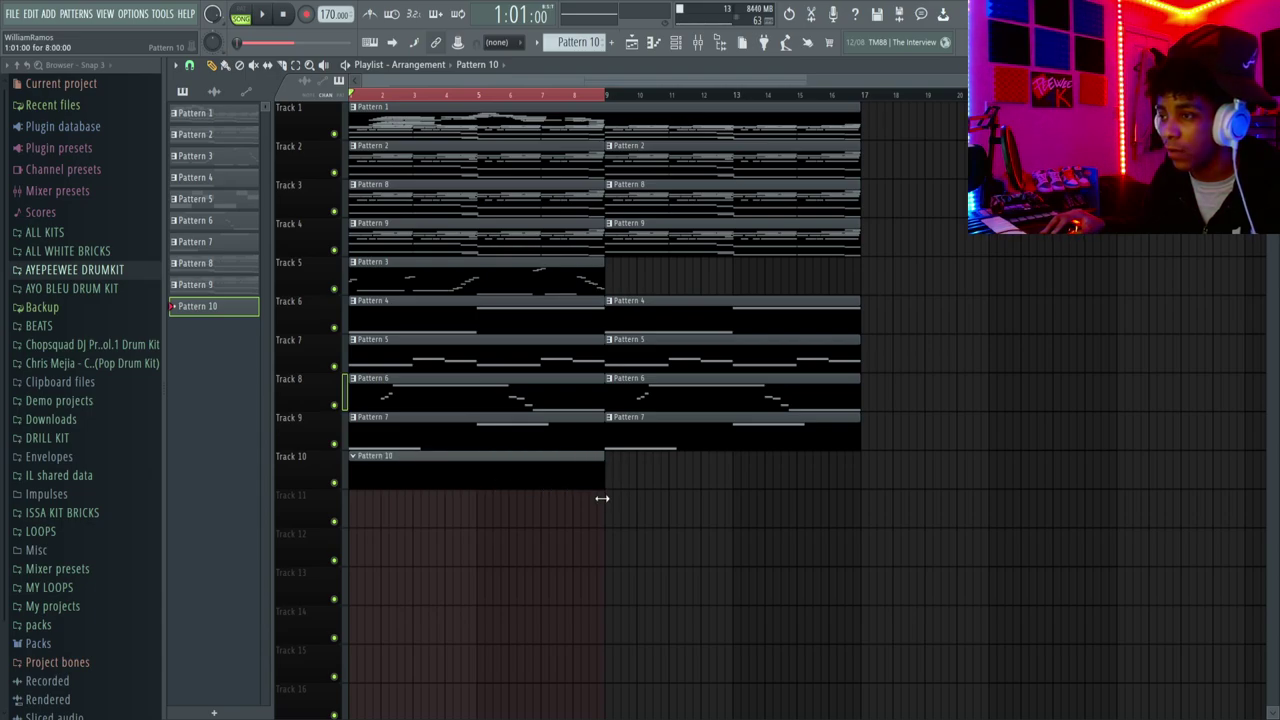
pyautogui.click(698, 42)
pyautogui.click(672, 85)
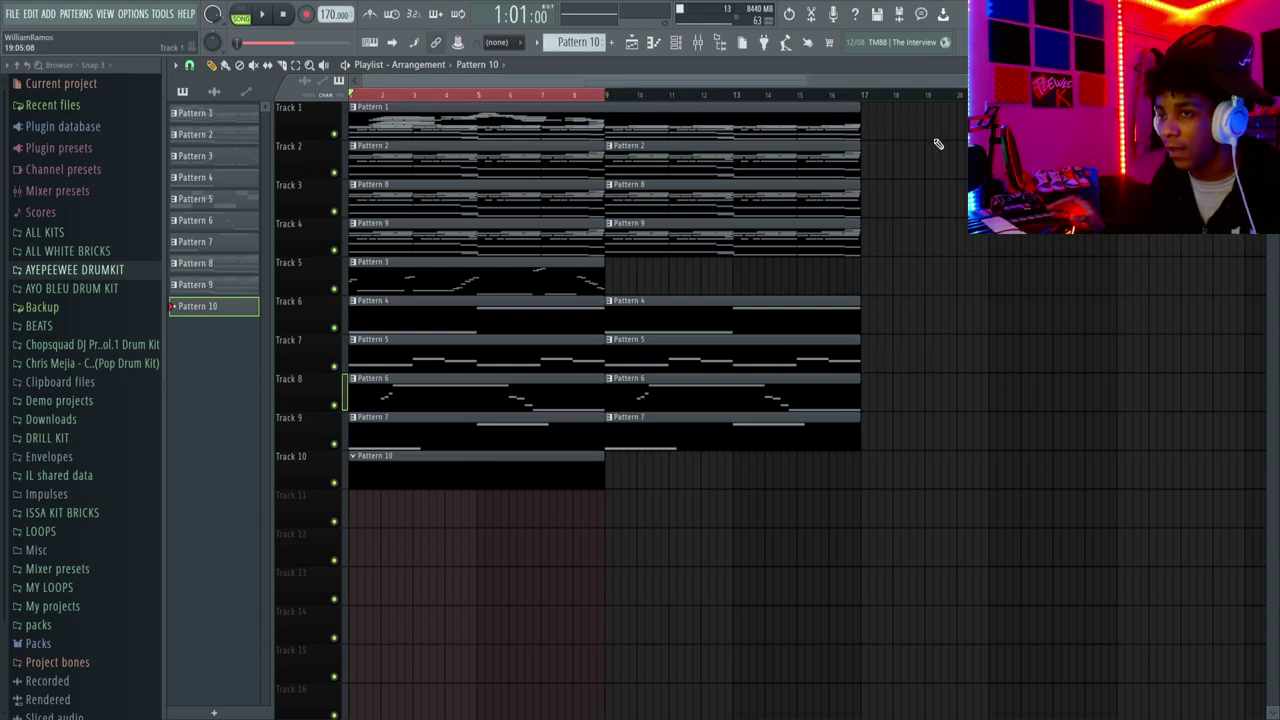
pyautogui.click(486, 508)
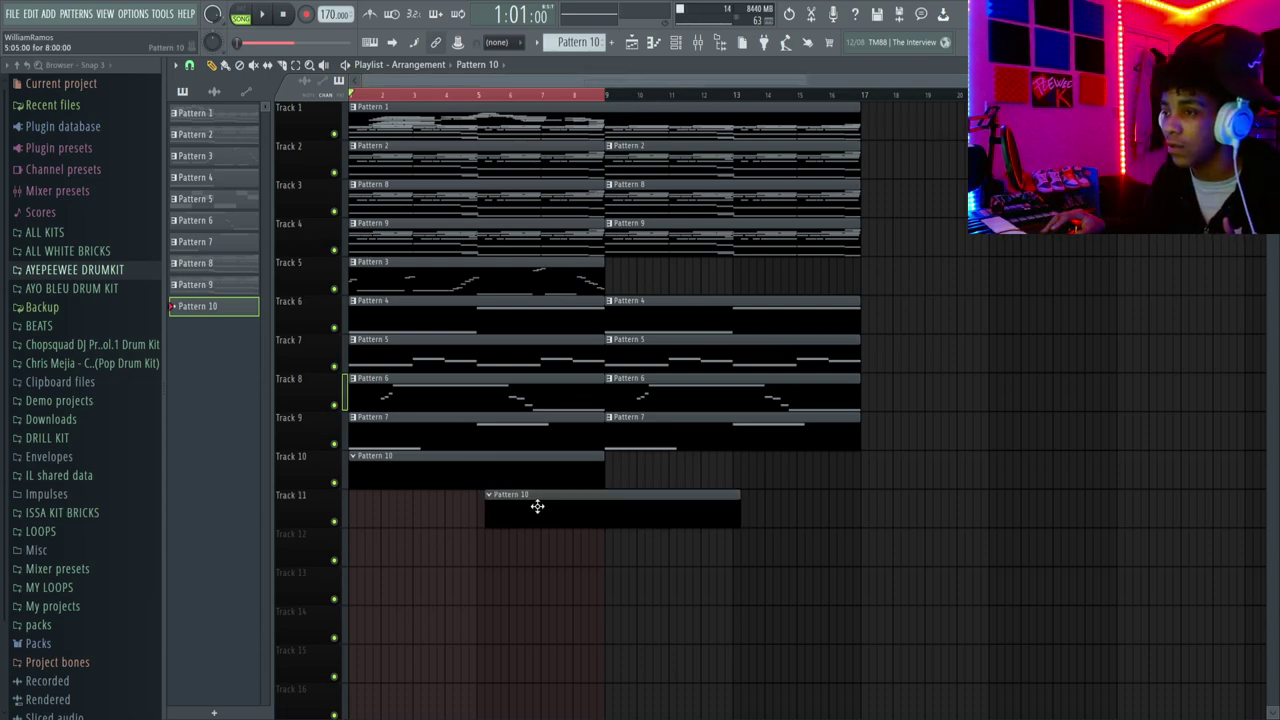
pyautogui.rightClick(550, 507)
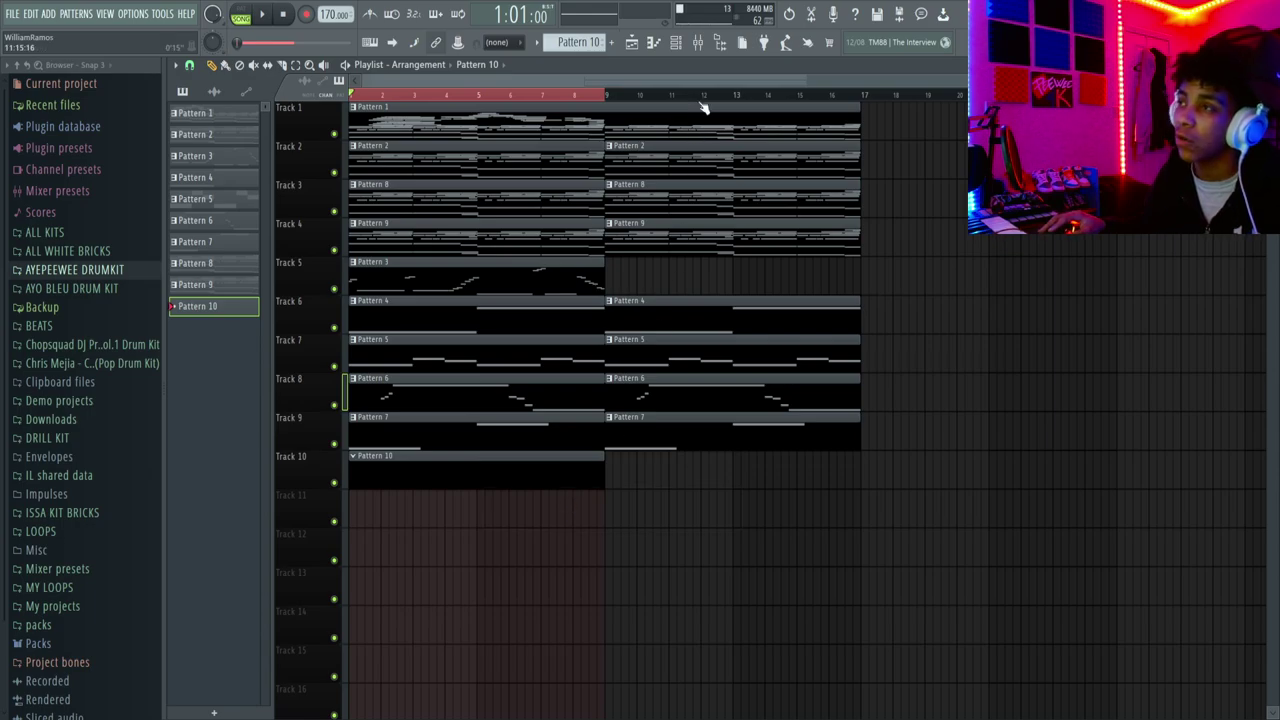
# - Open the GUITAR LEAD channel's Kontakt instrument and browse its library list to the Evolution guitar libraries
pyautogui.click(699, 46)
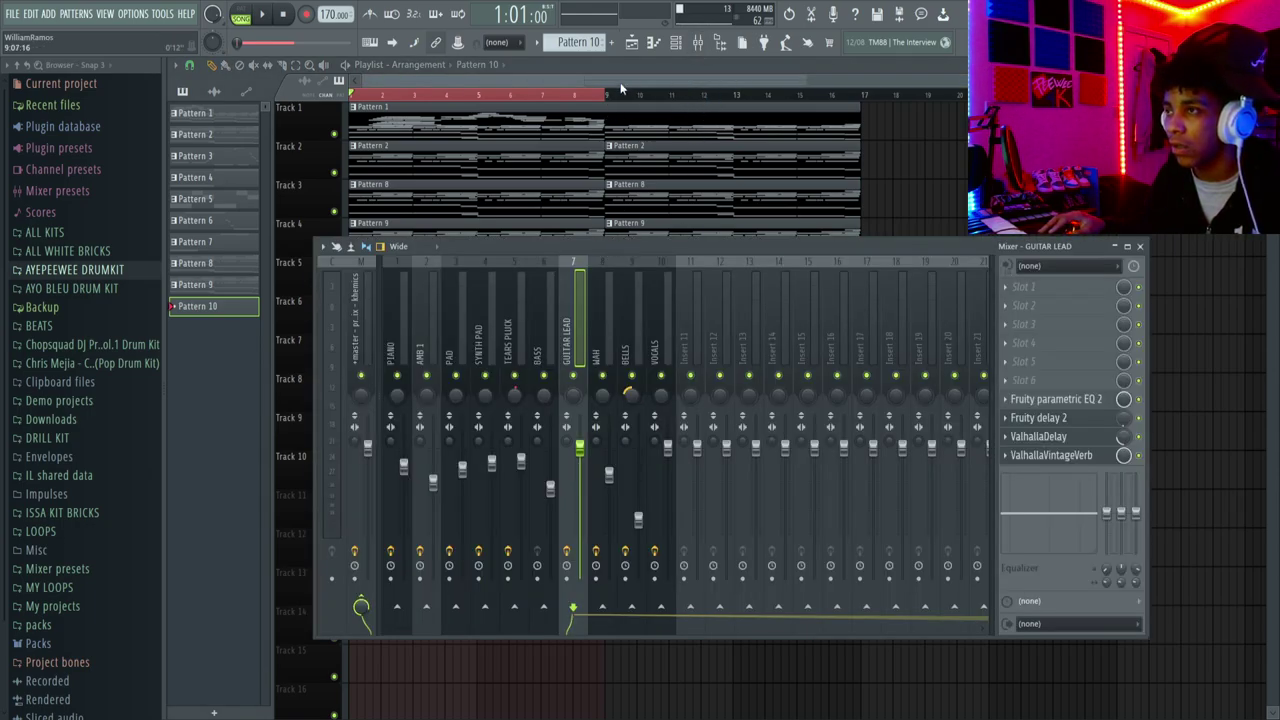
pyautogui.click(699, 45)
pyautogui.click(675, 42)
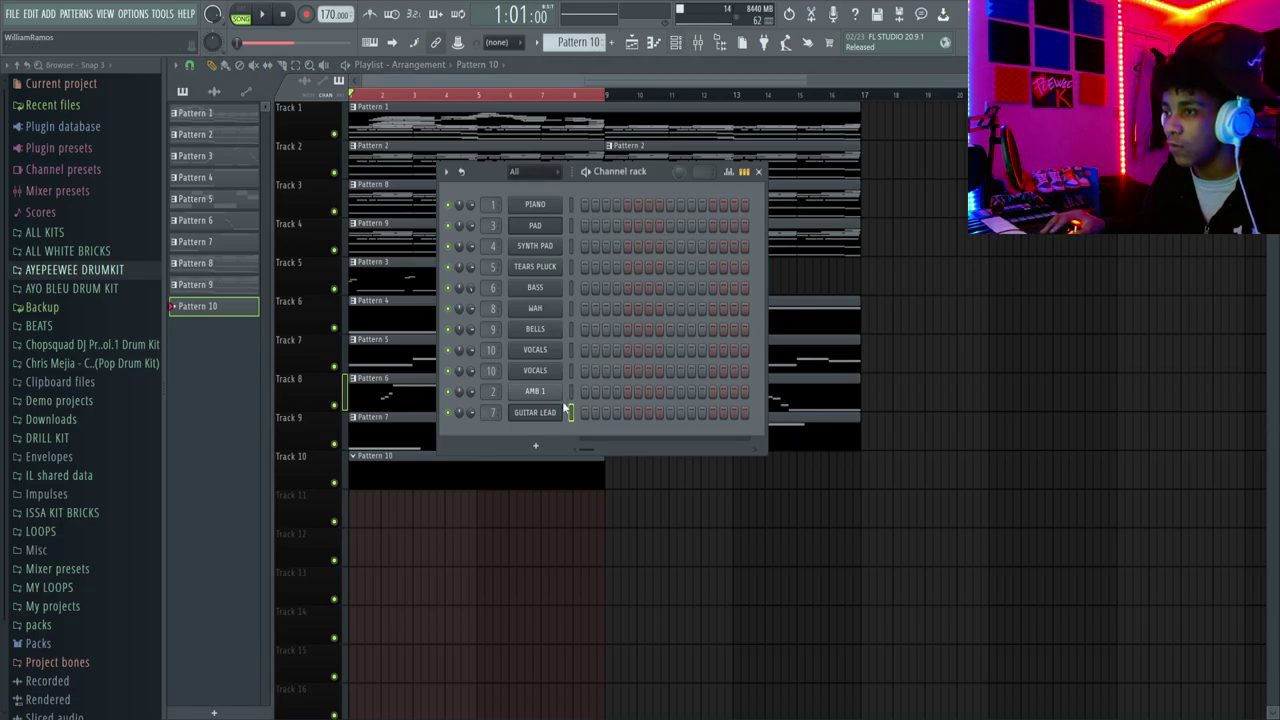
pyautogui.click(555, 411)
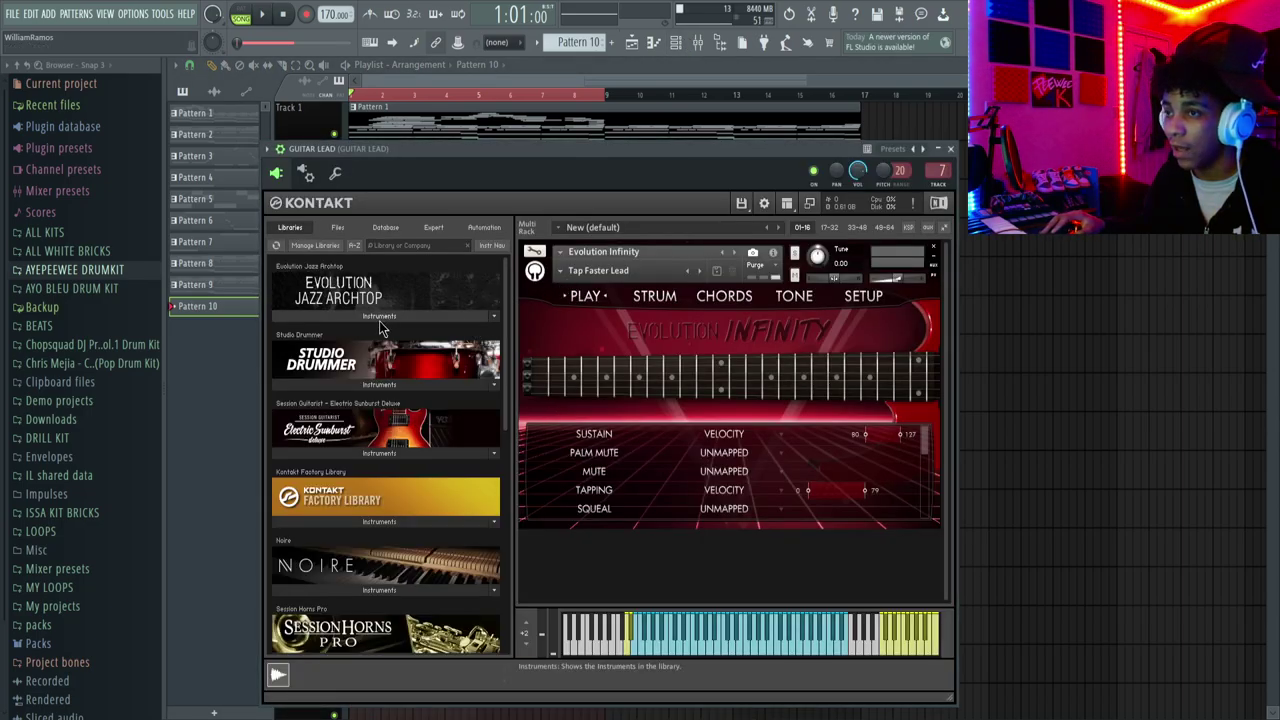
pyautogui.scroll(-5, 410, 410)
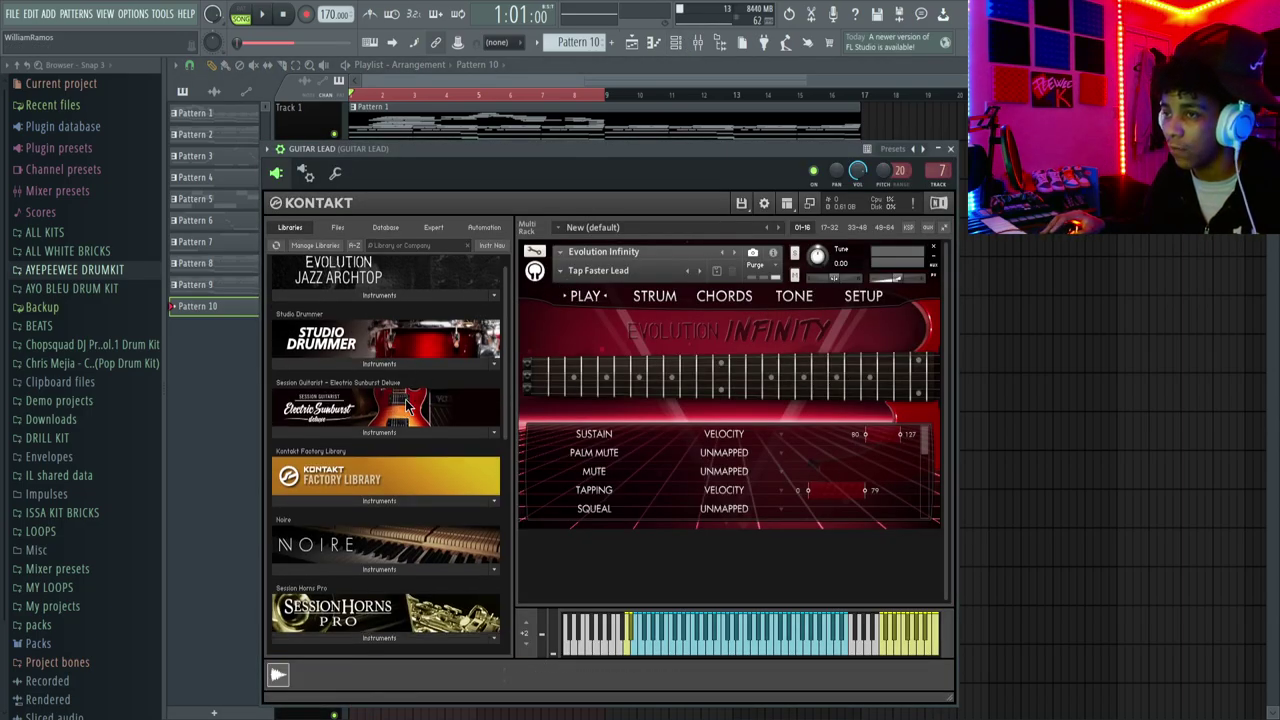
pyautogui.scroll(-4, 404, 520)
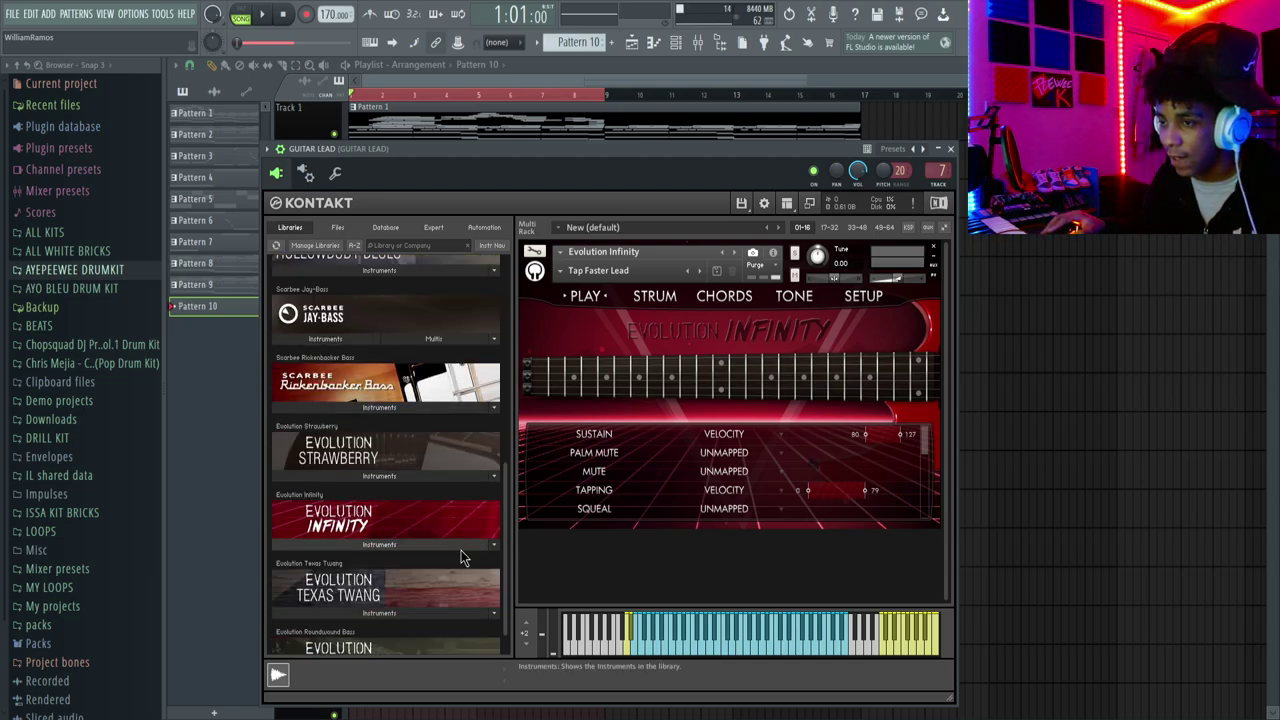
pyautogui.scroll(-2, 461, 550)
pyautogui.click(950, 148)
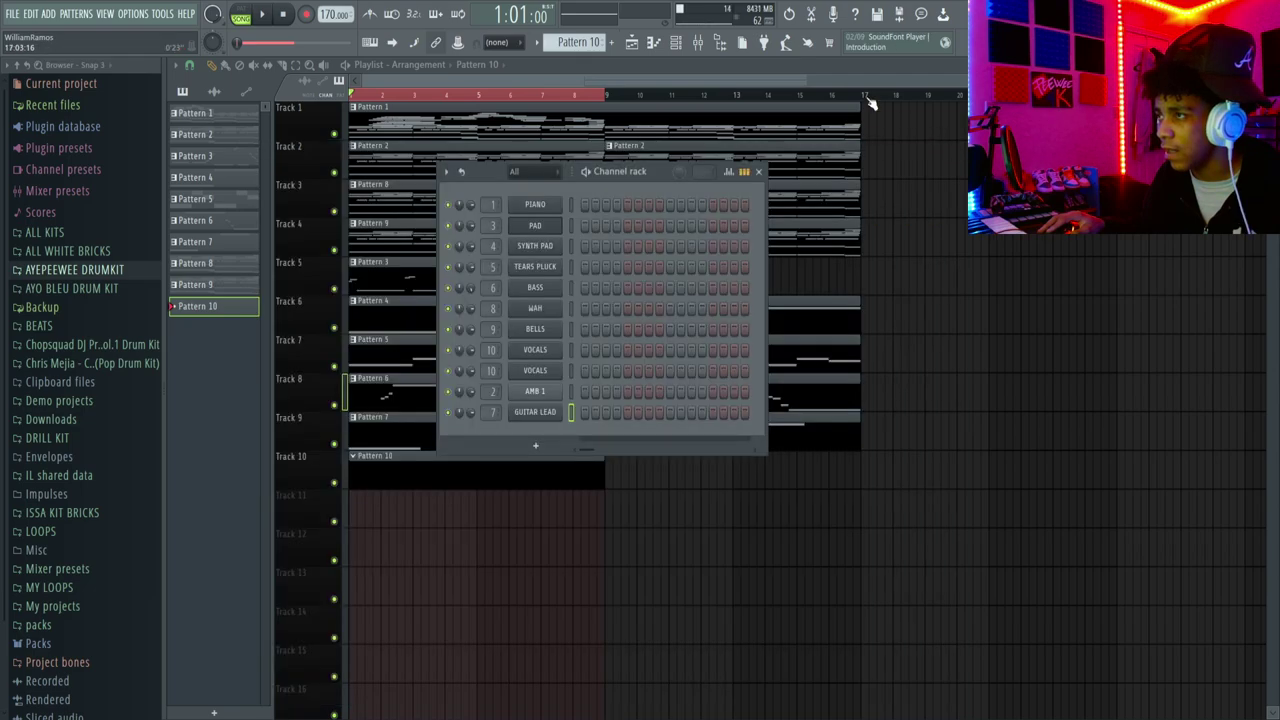
# - Record a GUITAR LEAD melody into Pattern 10 over bars 1 to 8 while the arrangement plays
pyautogui.press('F9')
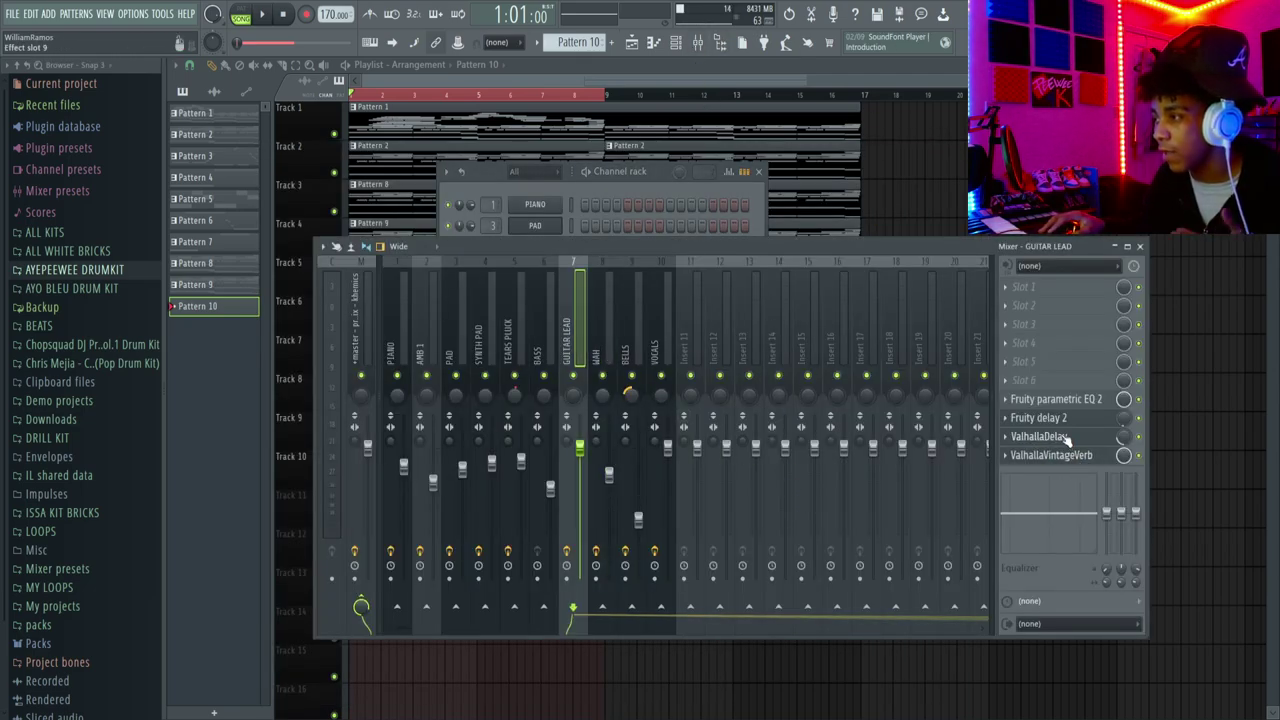
pyautogui.press('F5')
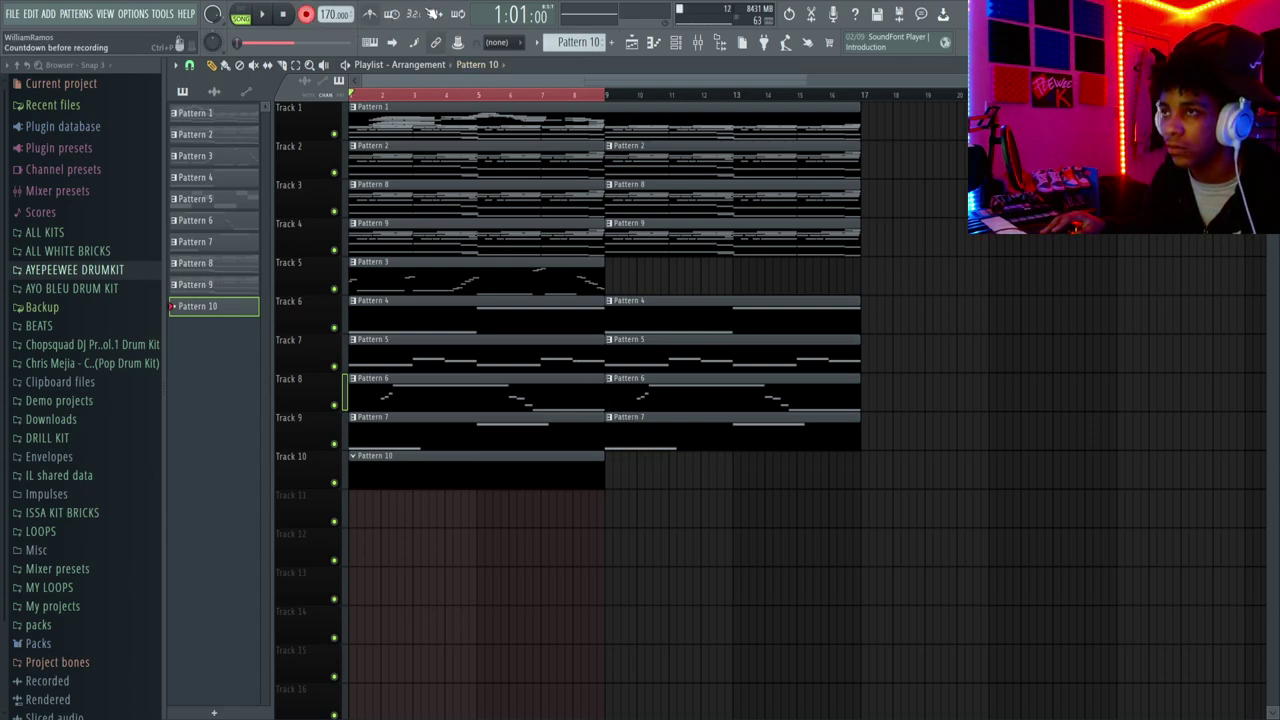
pyautogui.press('space')
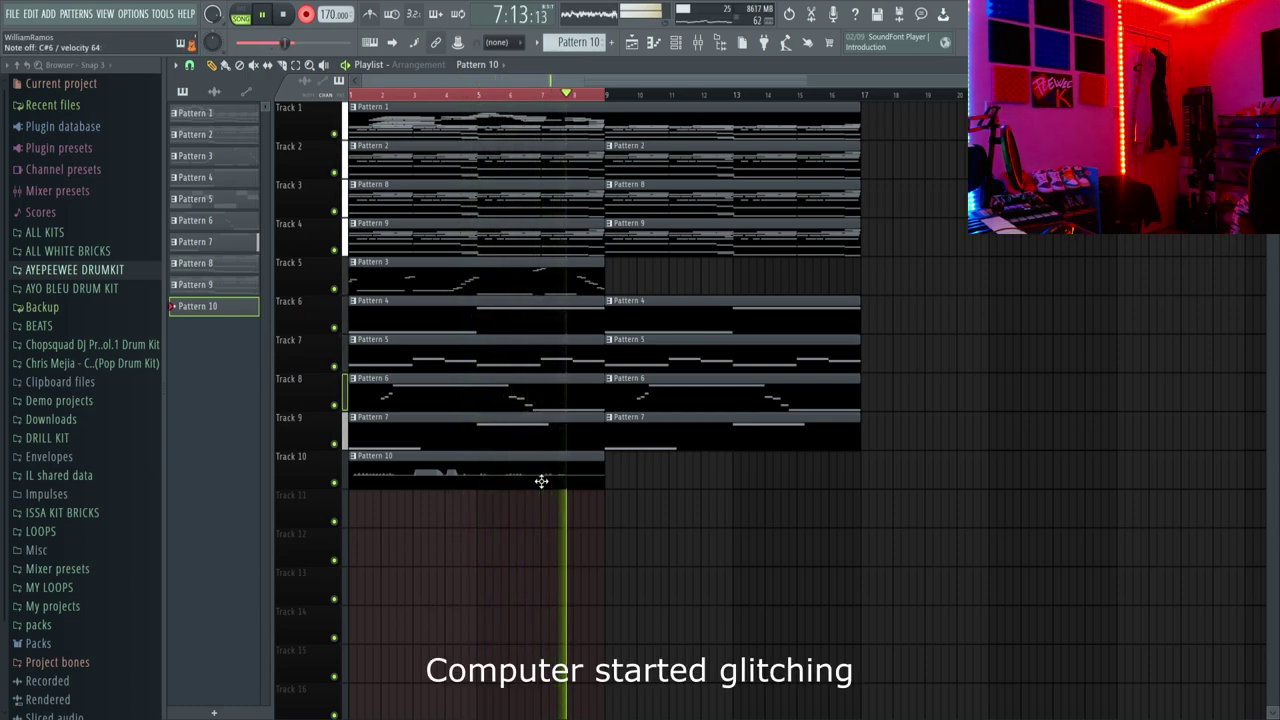
pyautogui.press('space')
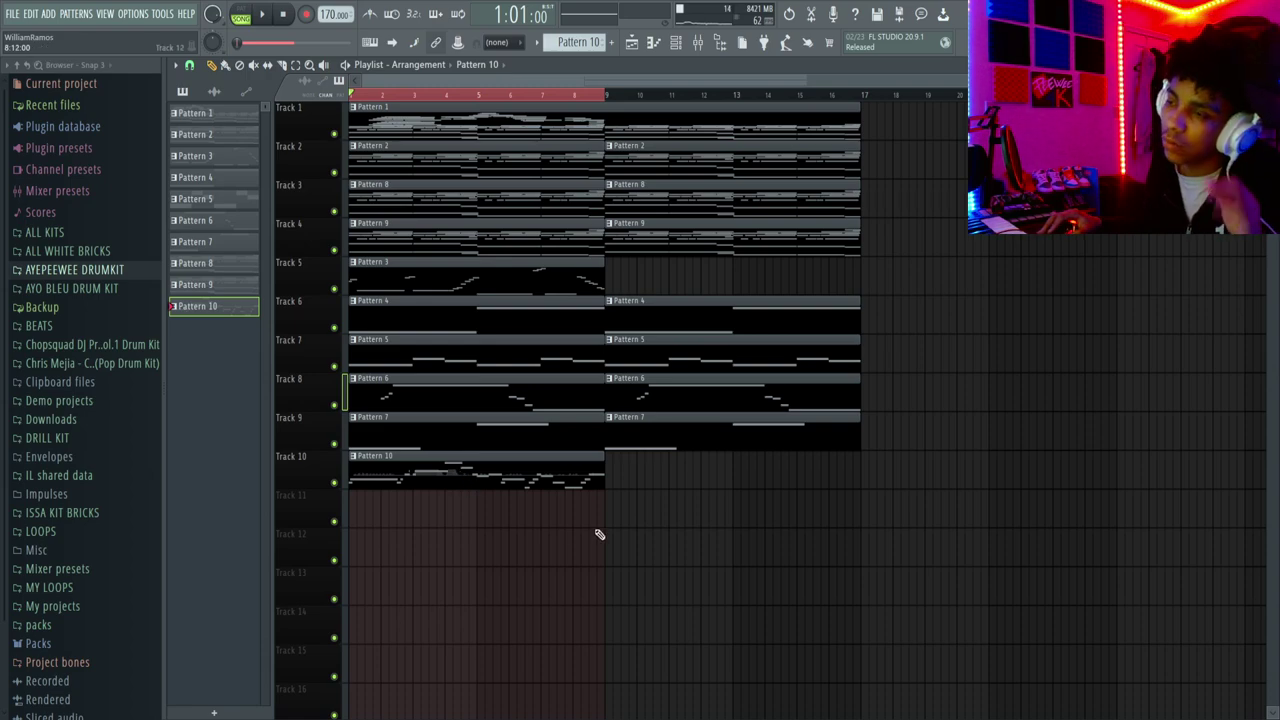
# - Open Pattern 10's GUITAR LEAD notes in the piano roll and examine the pitches and timing across all eight bars
pyautogui.doubleClick(472, 485)
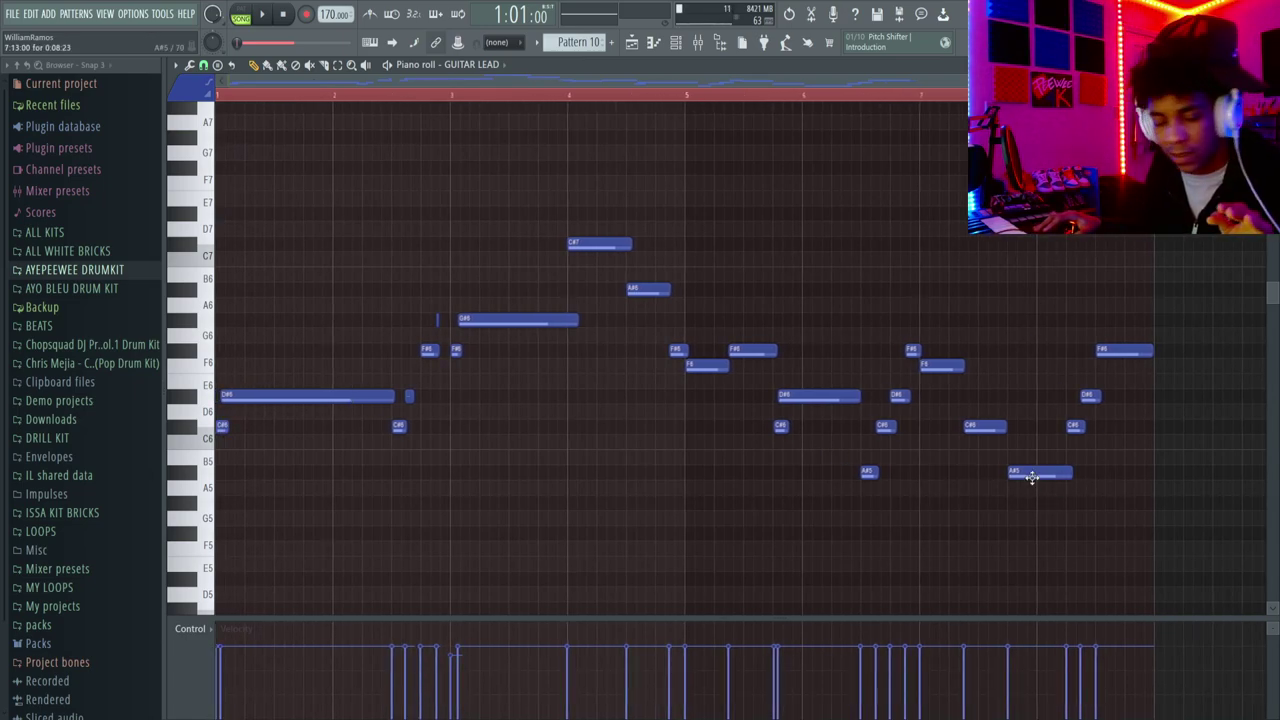
pyautogui.scroll(4, 223, 457)
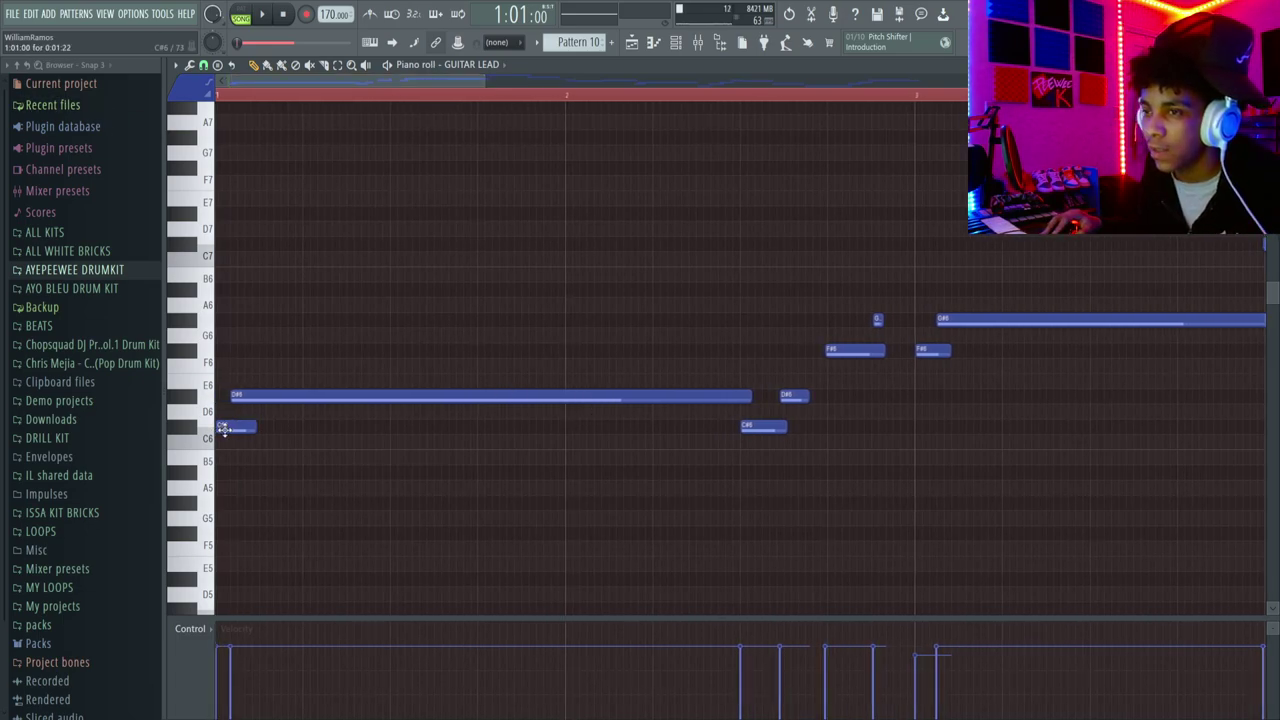
pyautogui.scroll(3, 810, 430)
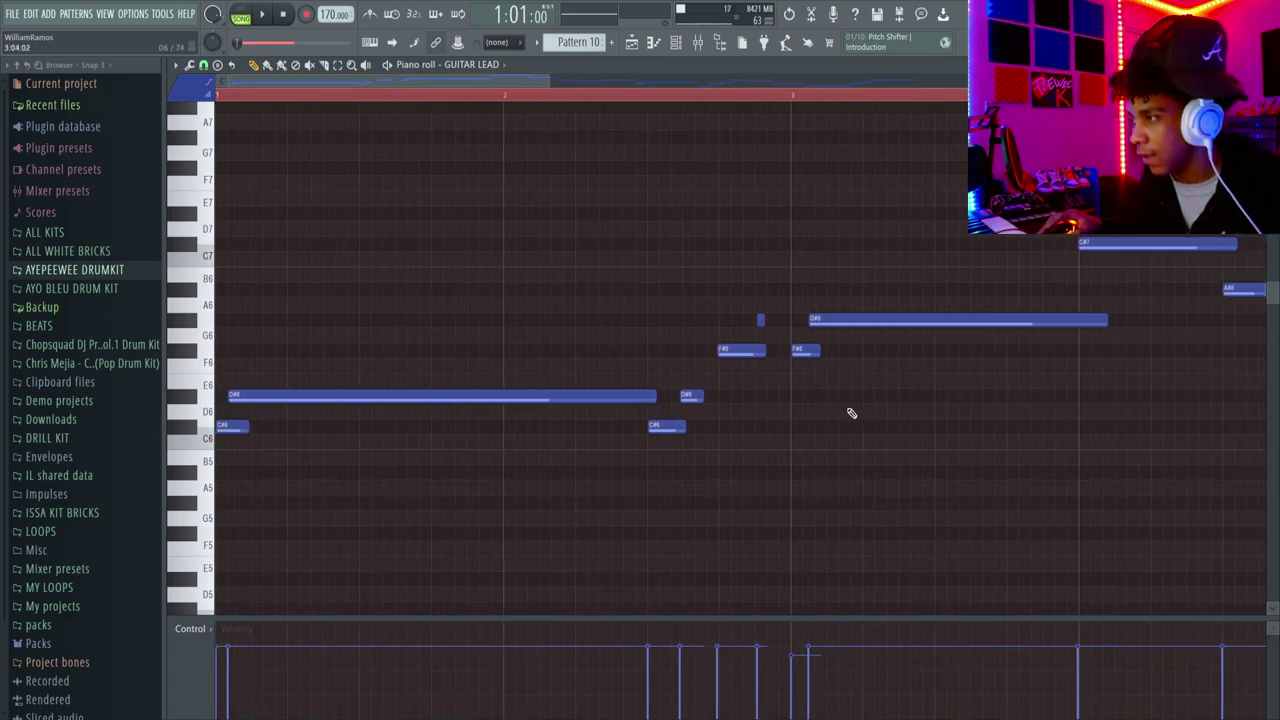
pyautogui.hscroll(5, 561, 415)
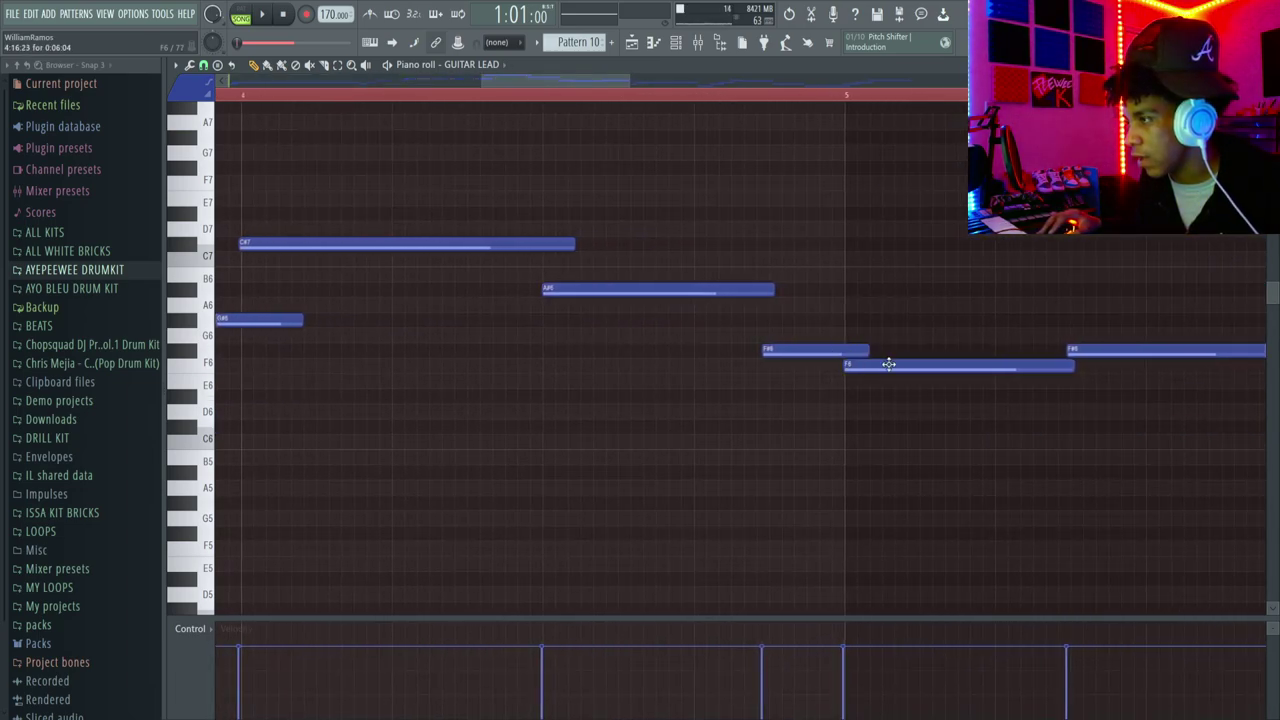
pyautogui.scroll(-4, 886, 363)
pyautogui.scroll(3, 909, 451)
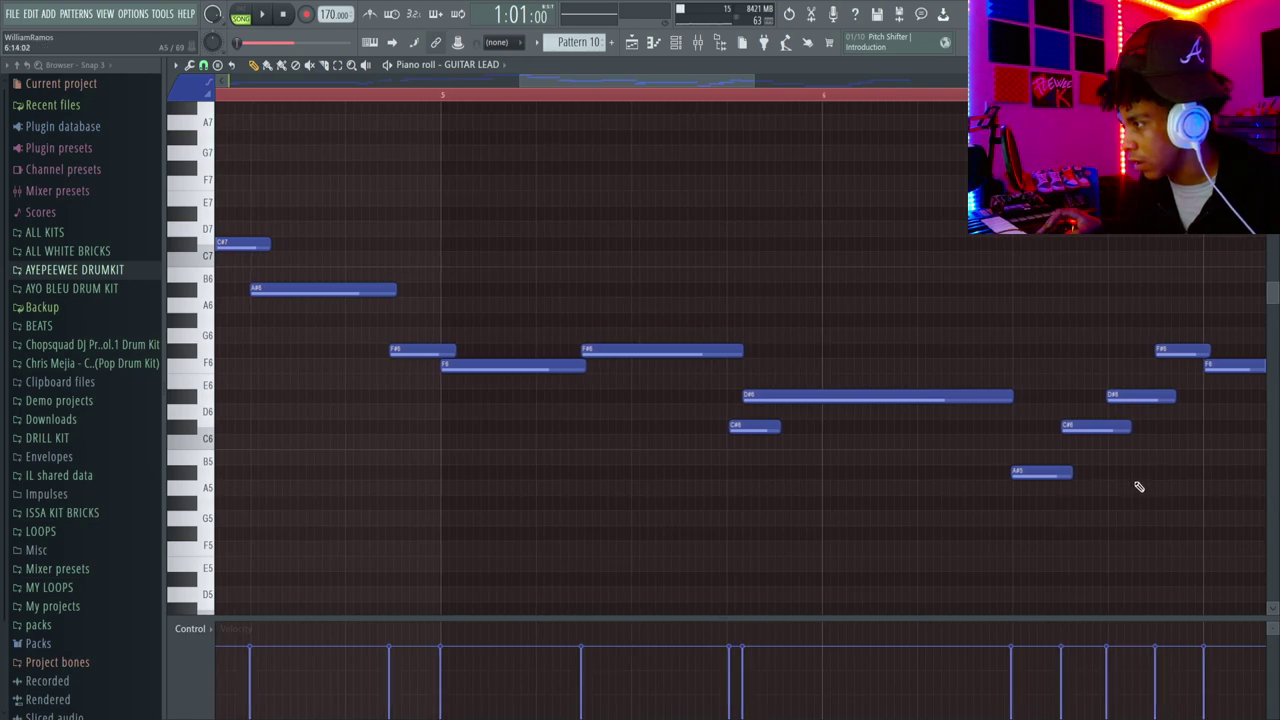
pyautogui.scroll(-4, 766, 123)
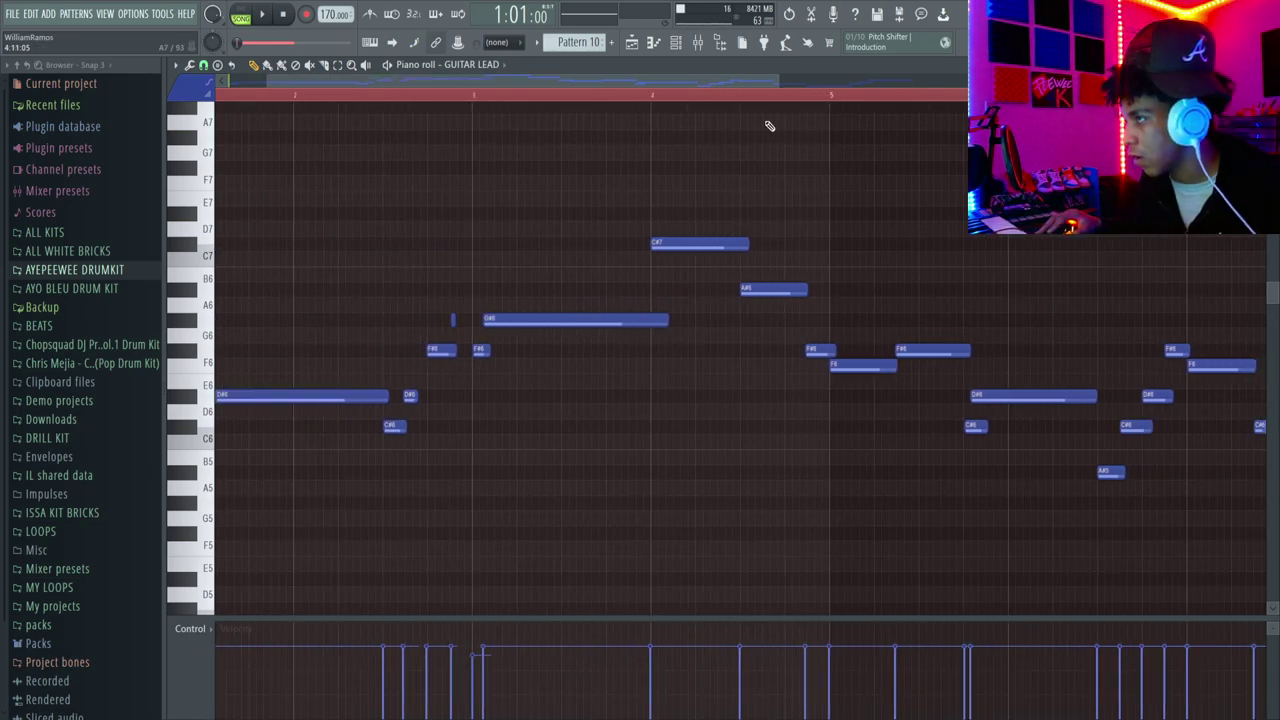
pyautogui.scroll(3, 817, 449)
pyautogui.scroll(3, 1109, 445)
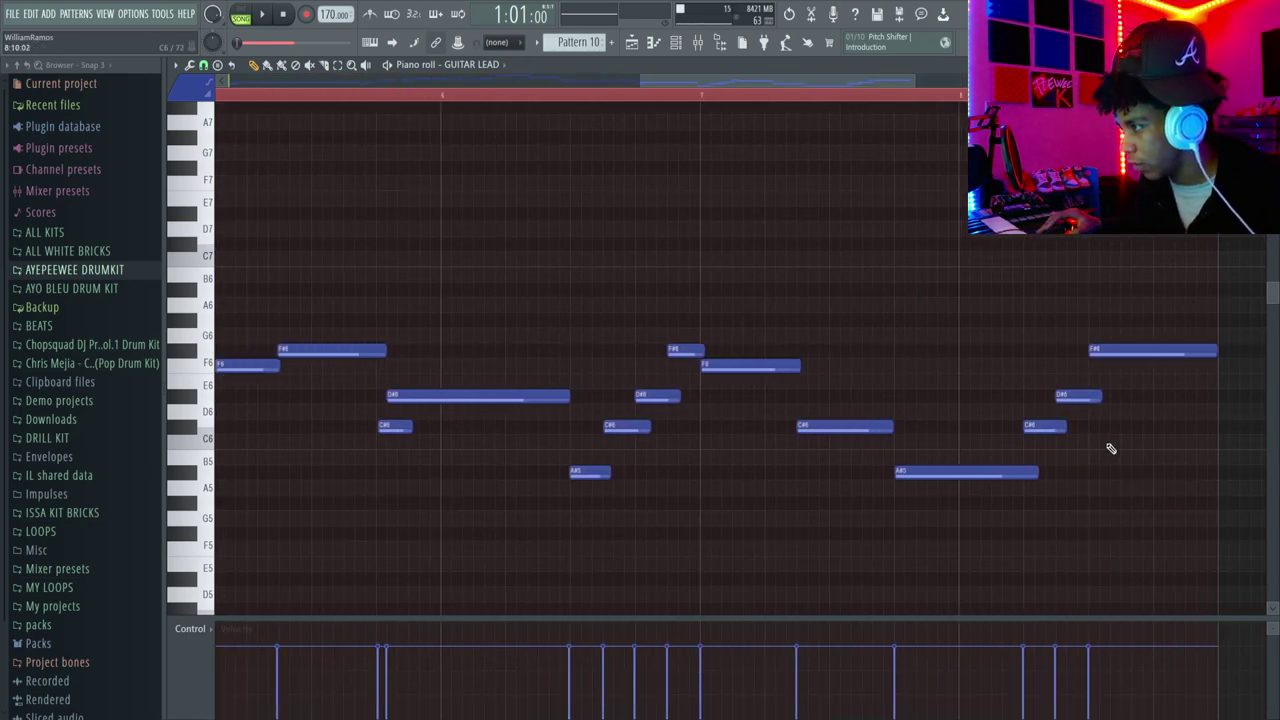
pyautogui.moveTo(440, 432)
pyautogui.mouseDown()
pyautogui.moveTo(489, 431)
pyautogui.moveTo(461, 432)
pyautogui.mouseUp()
# - Slightly vary the velocities of the GUITAR LEAD notes in Pattern 10
pyautogui.scroll(-5, 949, 466)
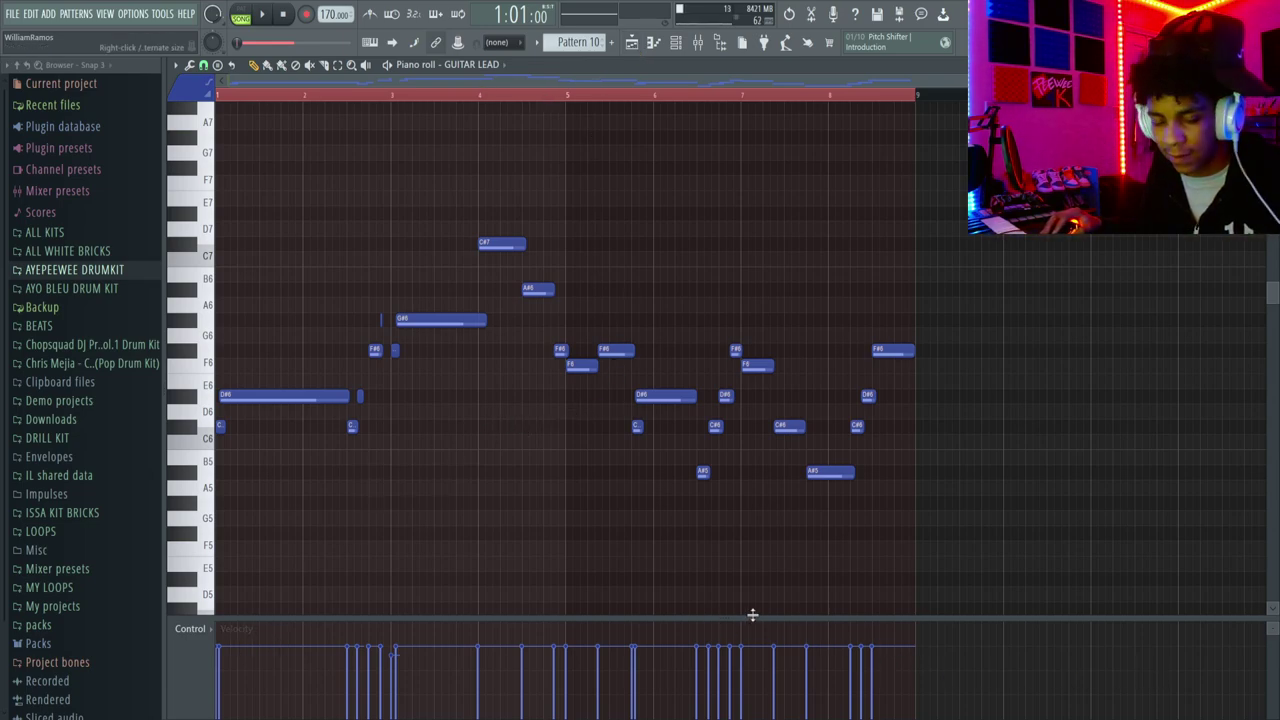
pyautogui.scroll(-3, 752, 614)
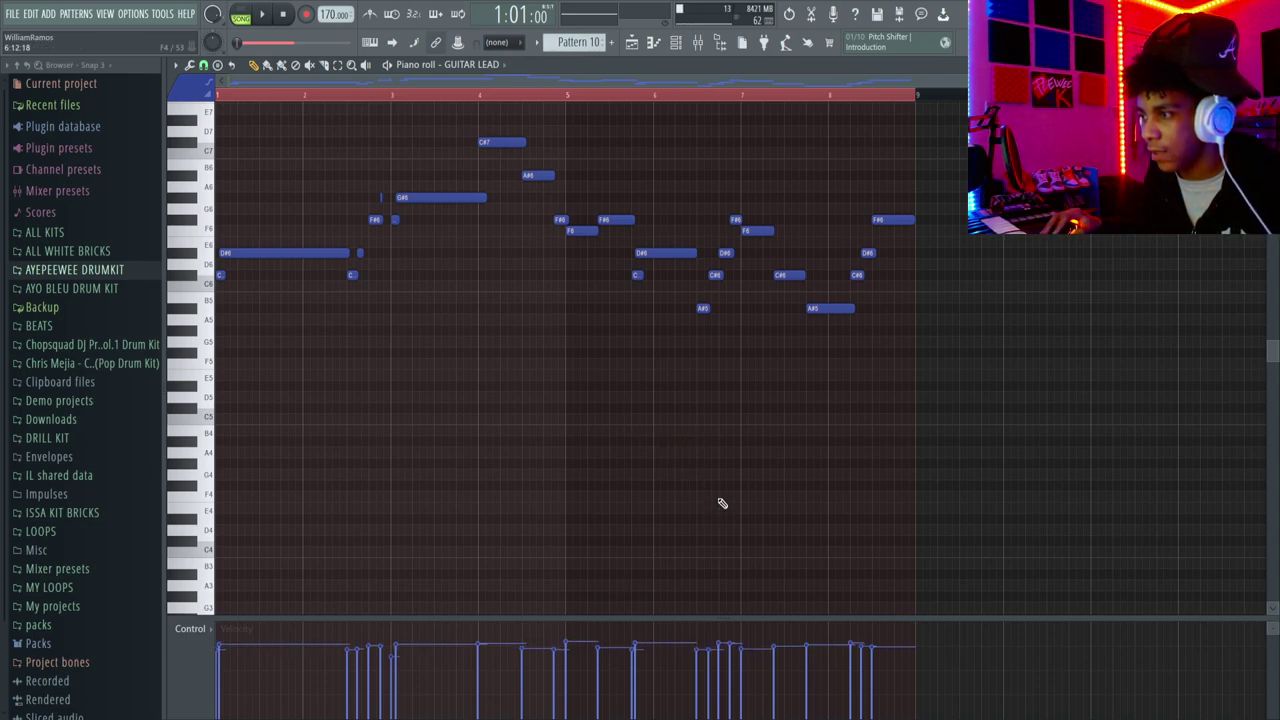
pyautogui.scroll(6, 574, 100)
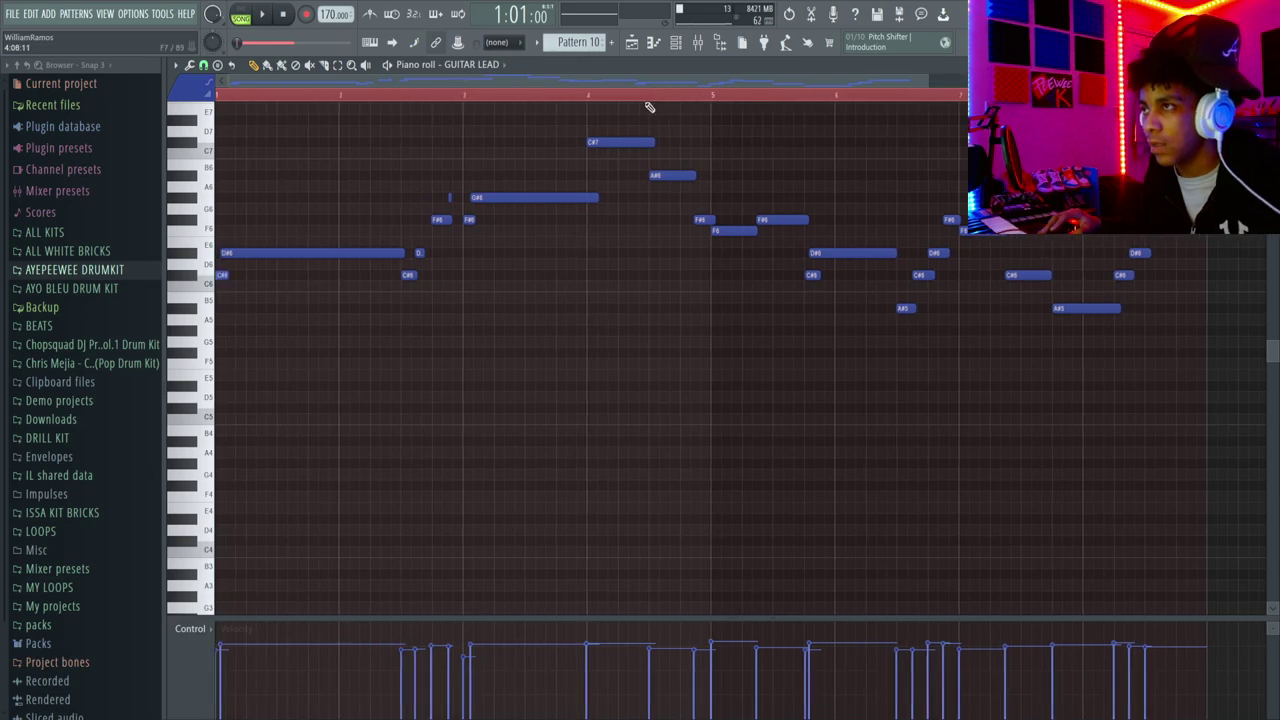
# - Raise the mix of ValhallaVintageVerb on the GUITAR LEAD track to 47.2 %
pyautogui.click(707, 47)
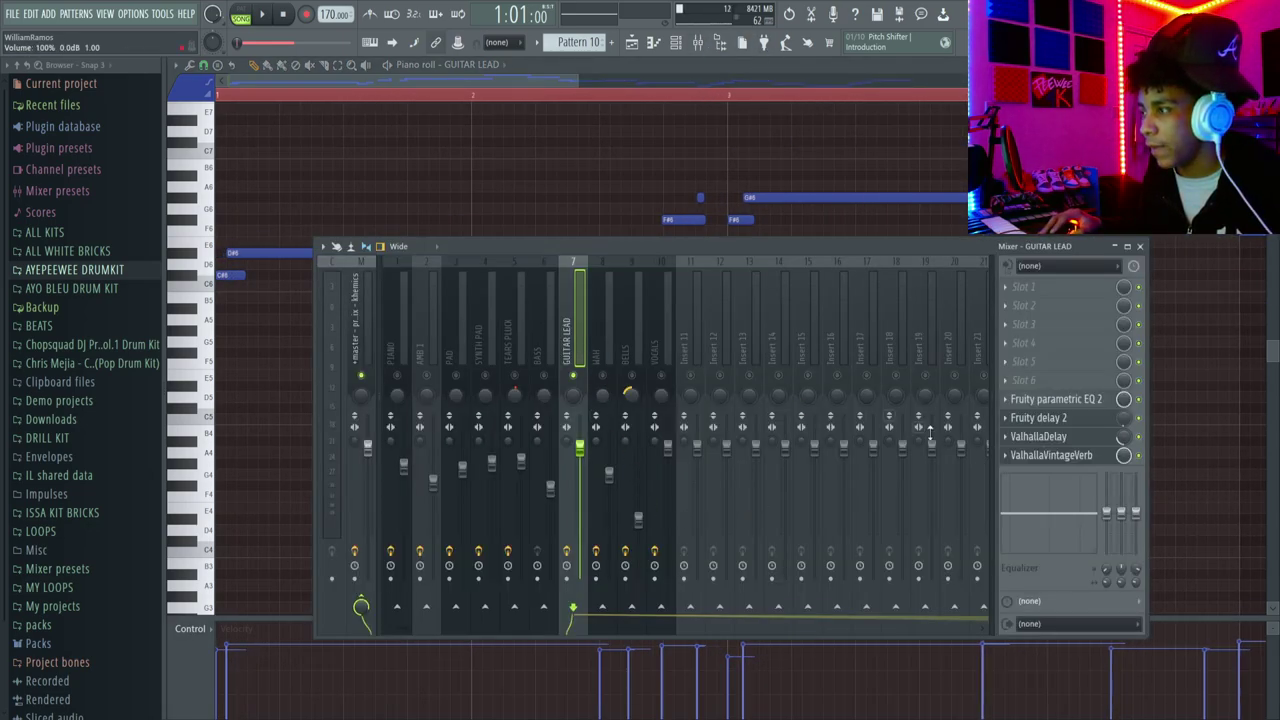
pyautogui.click(1050, 455)
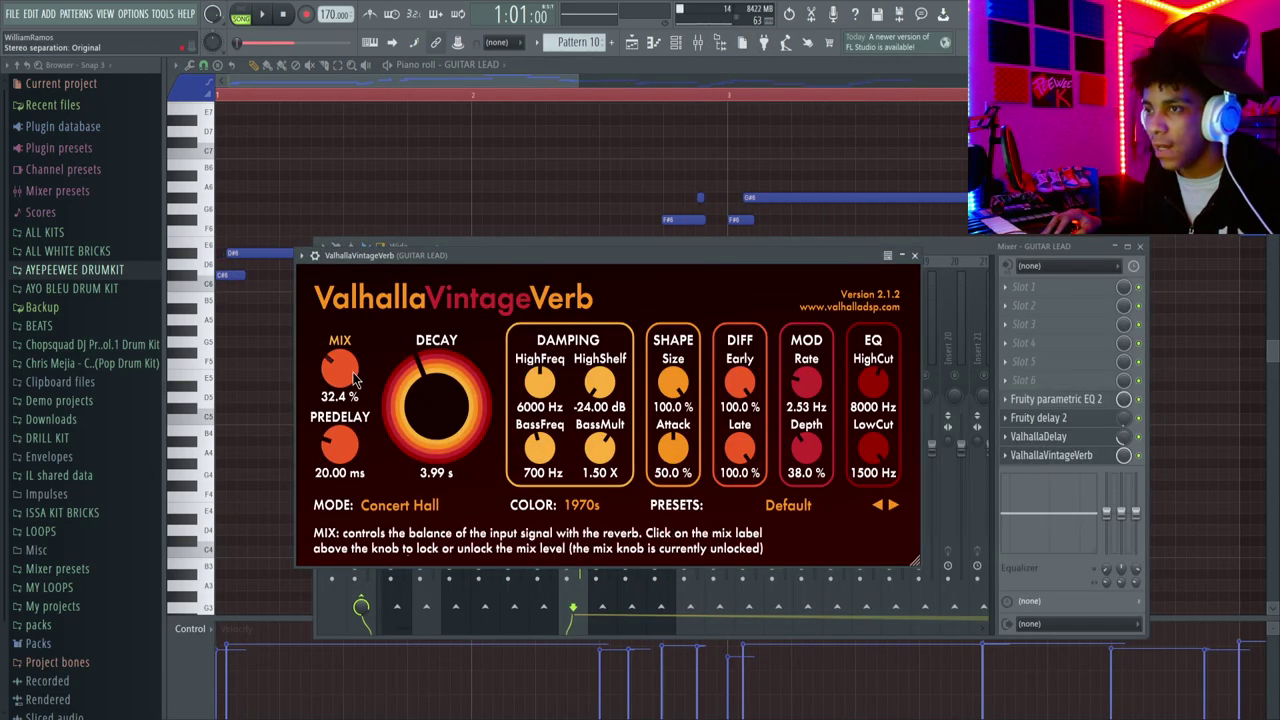
pyautogui.moveTo(343, 366); pyautogui.dragTo(347, 353)
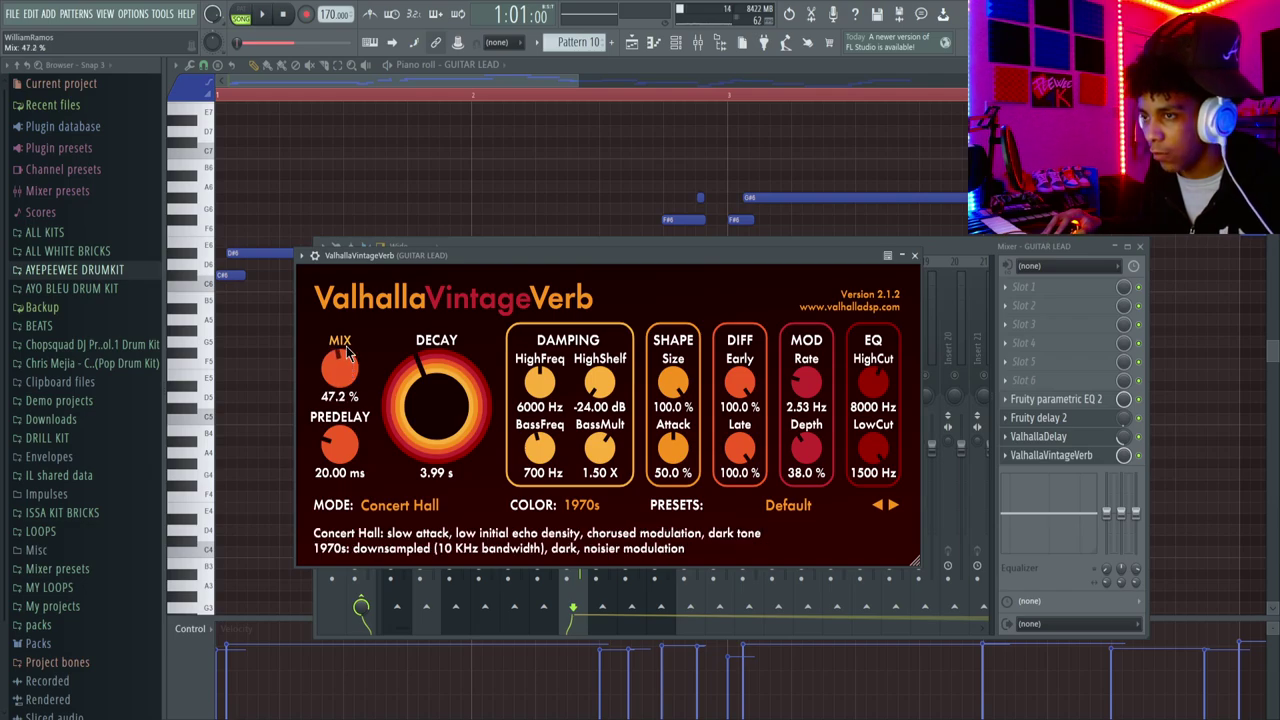
pyautogui.click(915, 256)
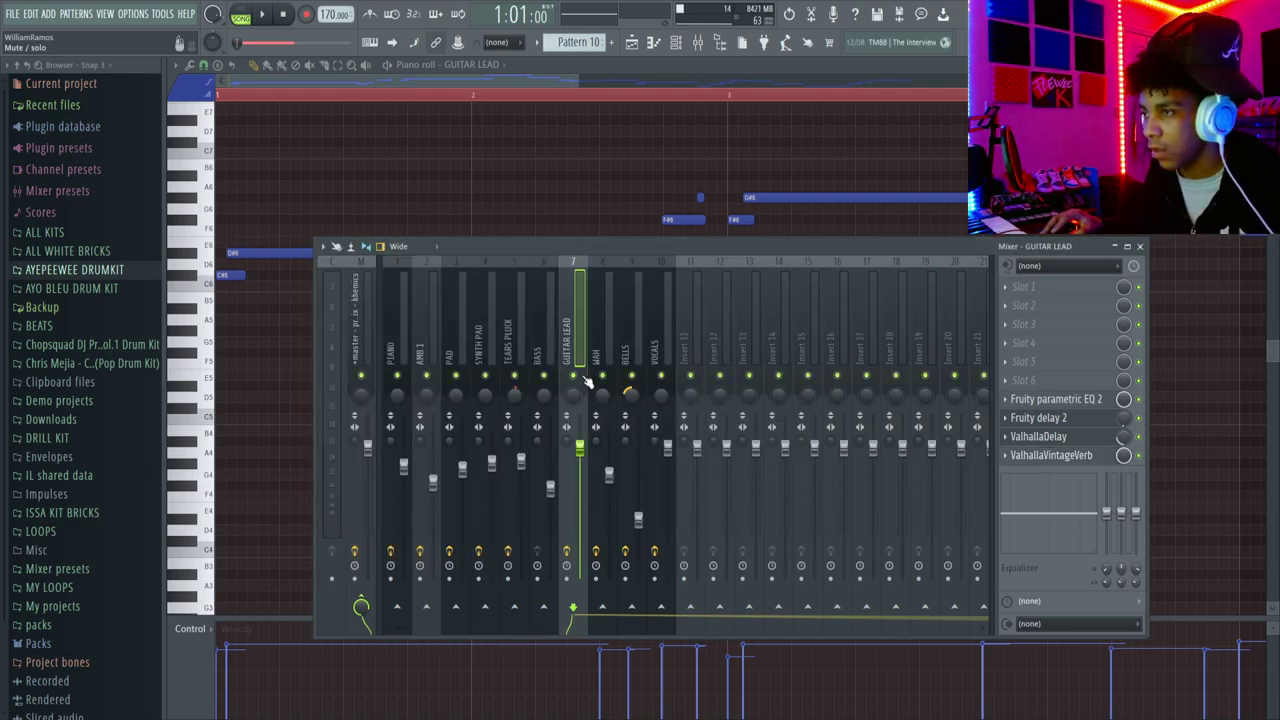
# - Reopen the Pattern 10 clip from Track 10 in the piano roll and play the guitar melody from the start
pyautogui.press('F5')
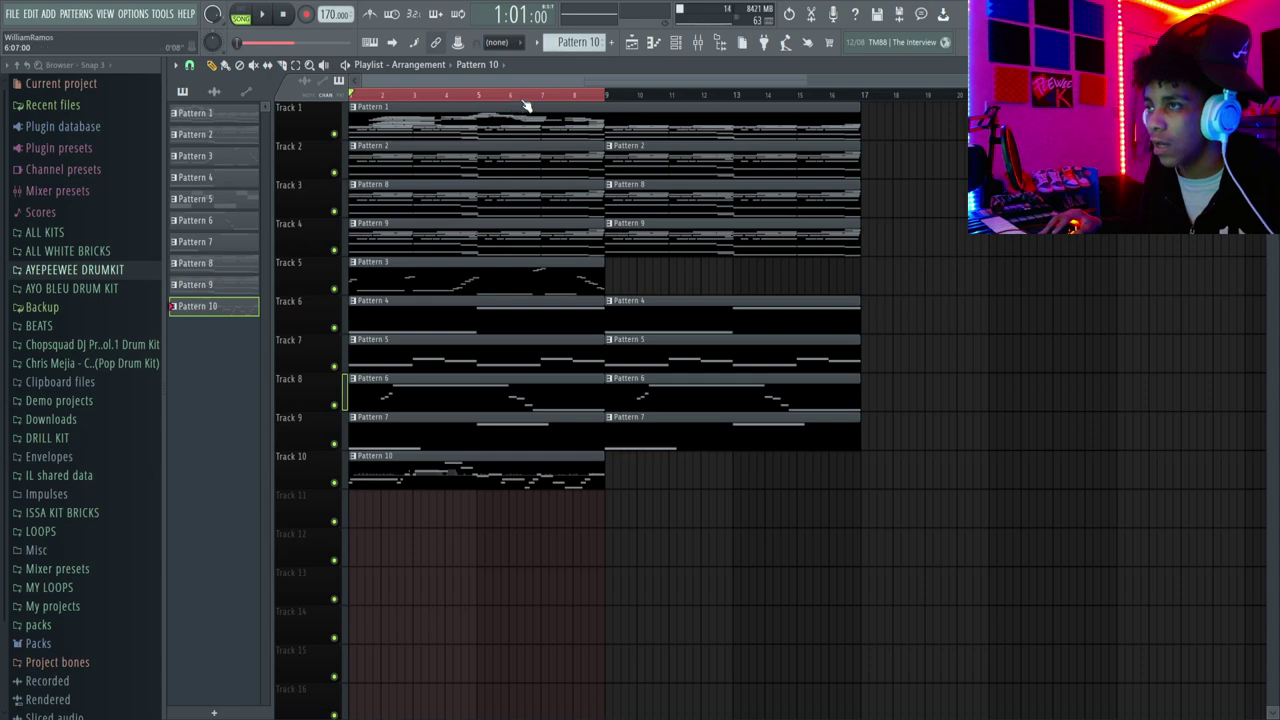
pyautogui.doubleClick(426, 476)
pyautogui.scroll(-3, 723, 209)
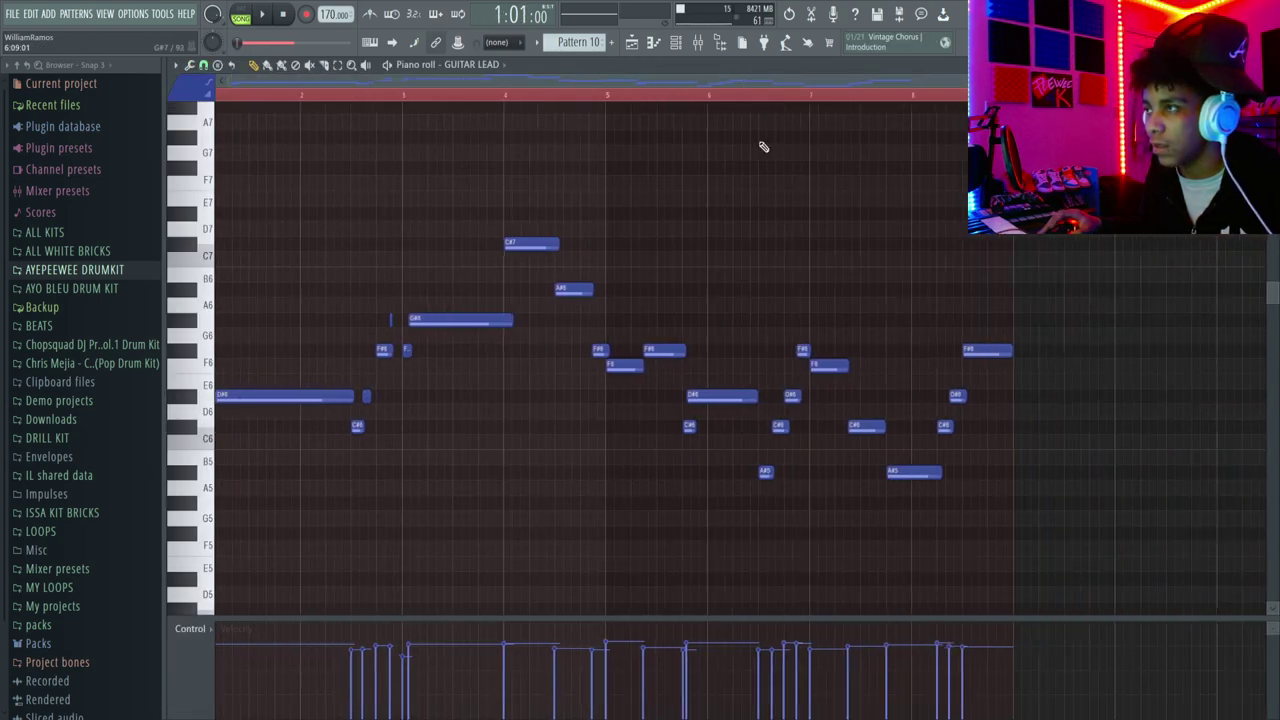
pyautogui.scroll(-1, 735, 75)
pyautogui.scroll(3, 603, 110)
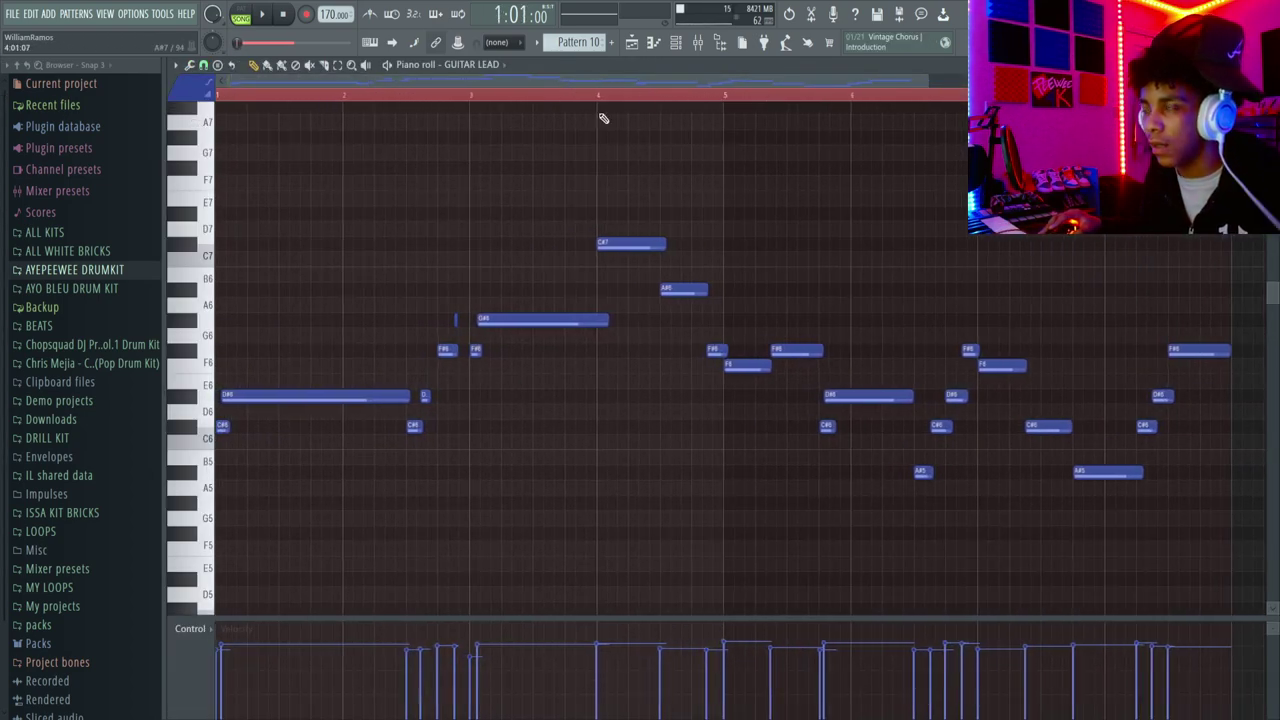
pyautogui.press('space')
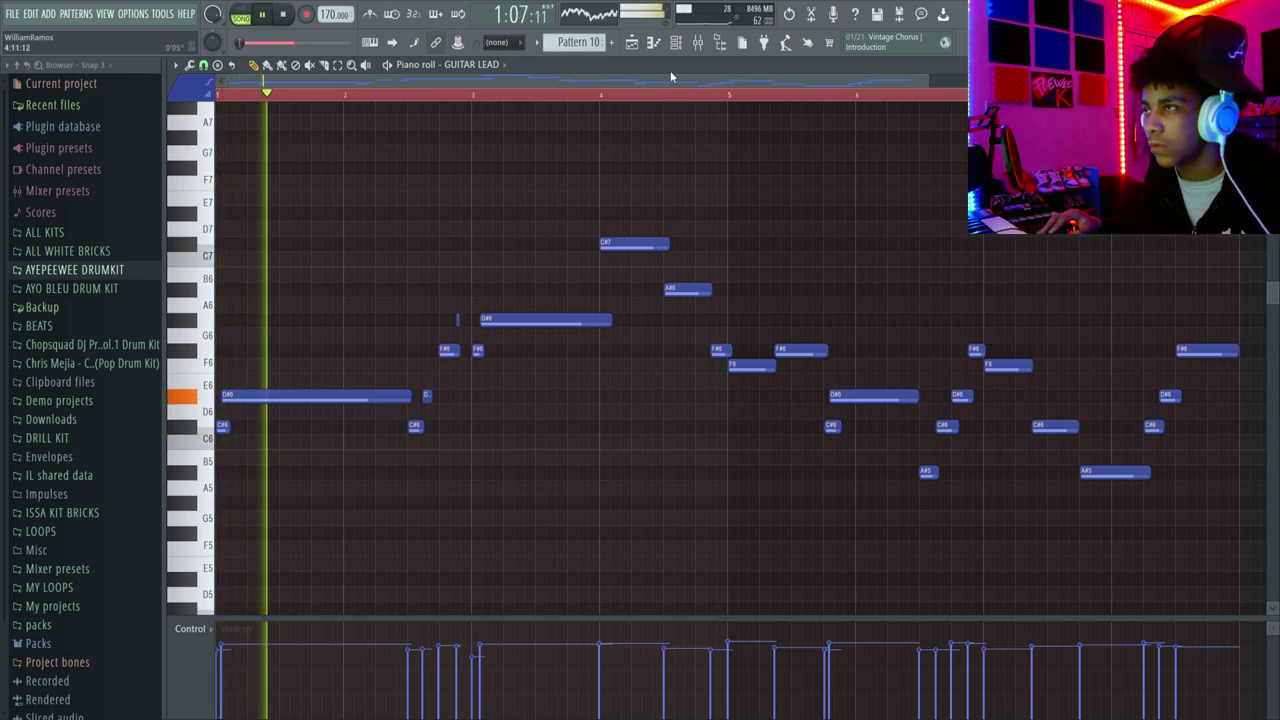
# - Raise the ValhallaVintageVerb mix on the GUITAR LEAD track to 54.0 % during playback
pyautogui.click(697, 42)
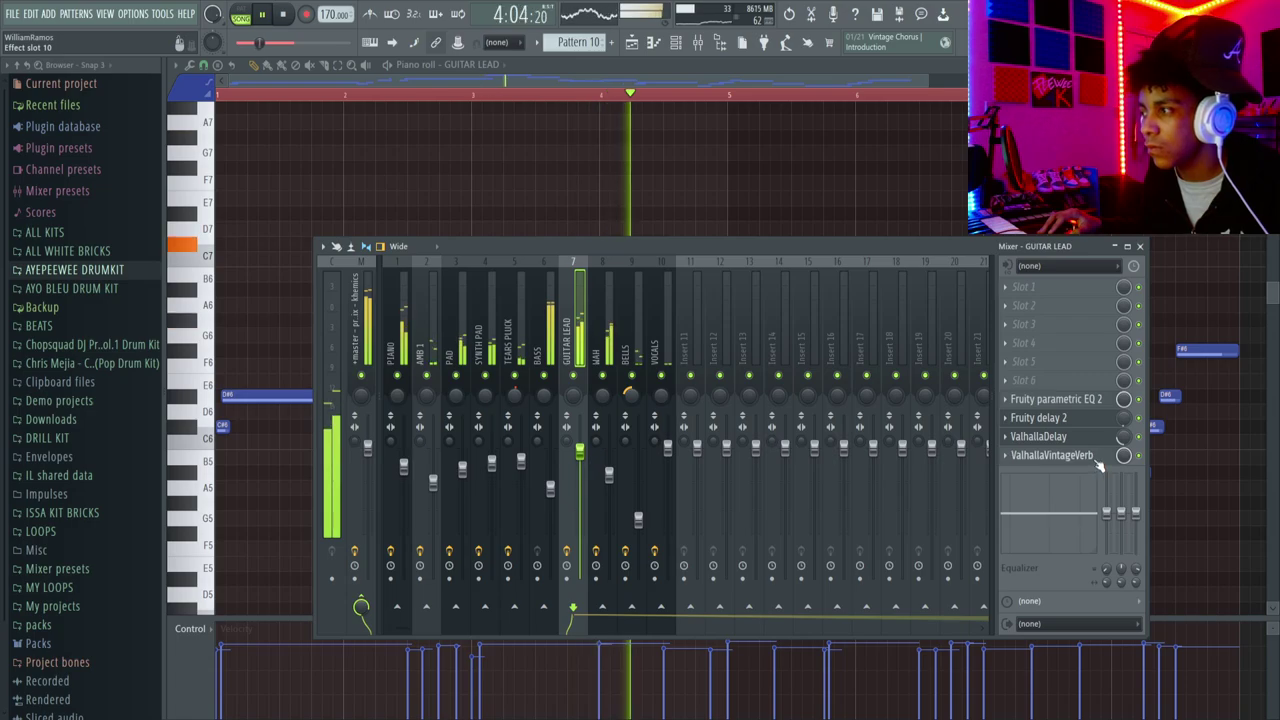
pyautogui.click(1050, 455)
pyautogui.moveTo(339, 375); pyautogui.dragTo(339, 362)
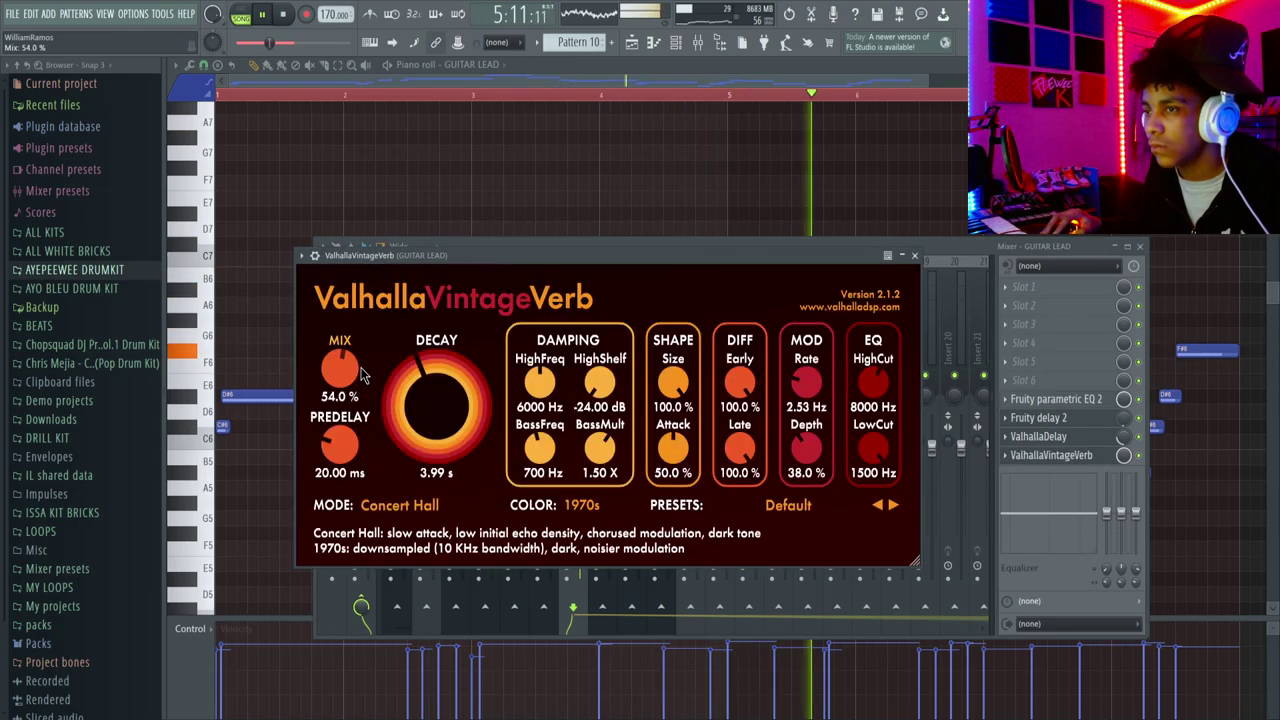
pyautogui.click(506, 79)
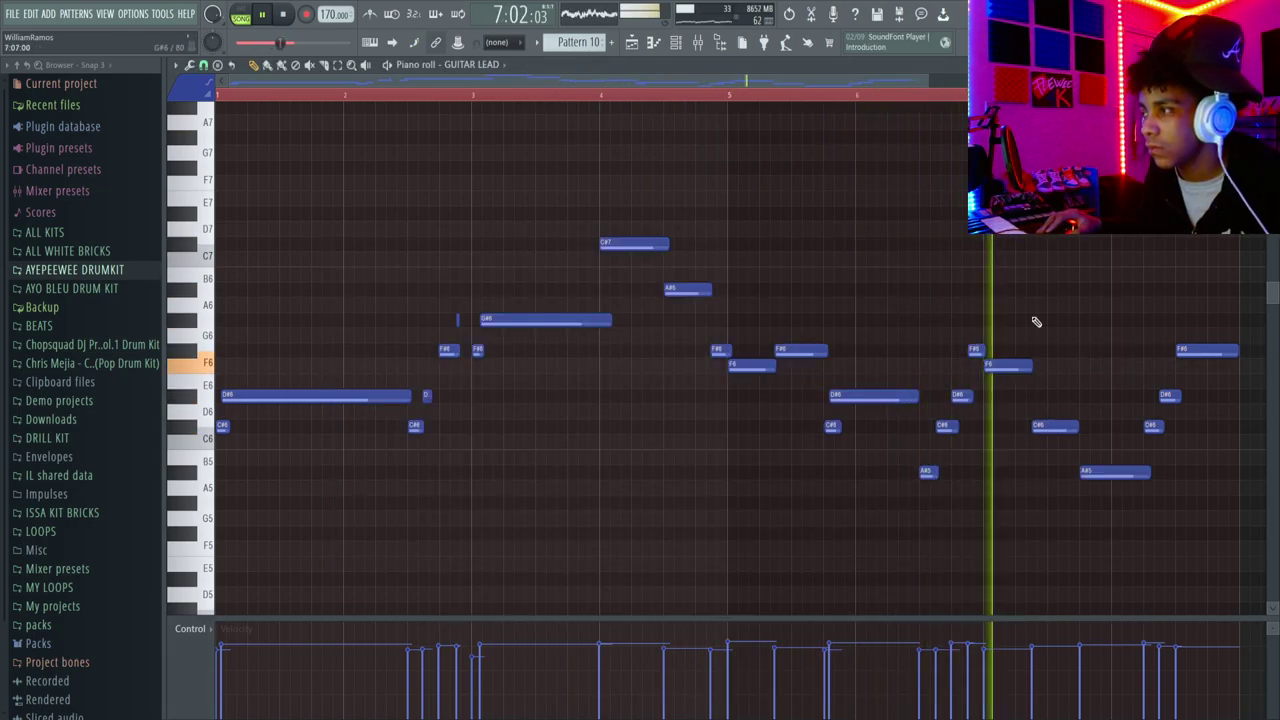
# - Stop playback and examine the pitches and lengths of the GUITAR LEAD notes from bar 1 to bar 8 of Pattern 10
pyautogui.moveTo(761, 84); pyautogui.dragTo(681, 78)
pyautogui.press('space')
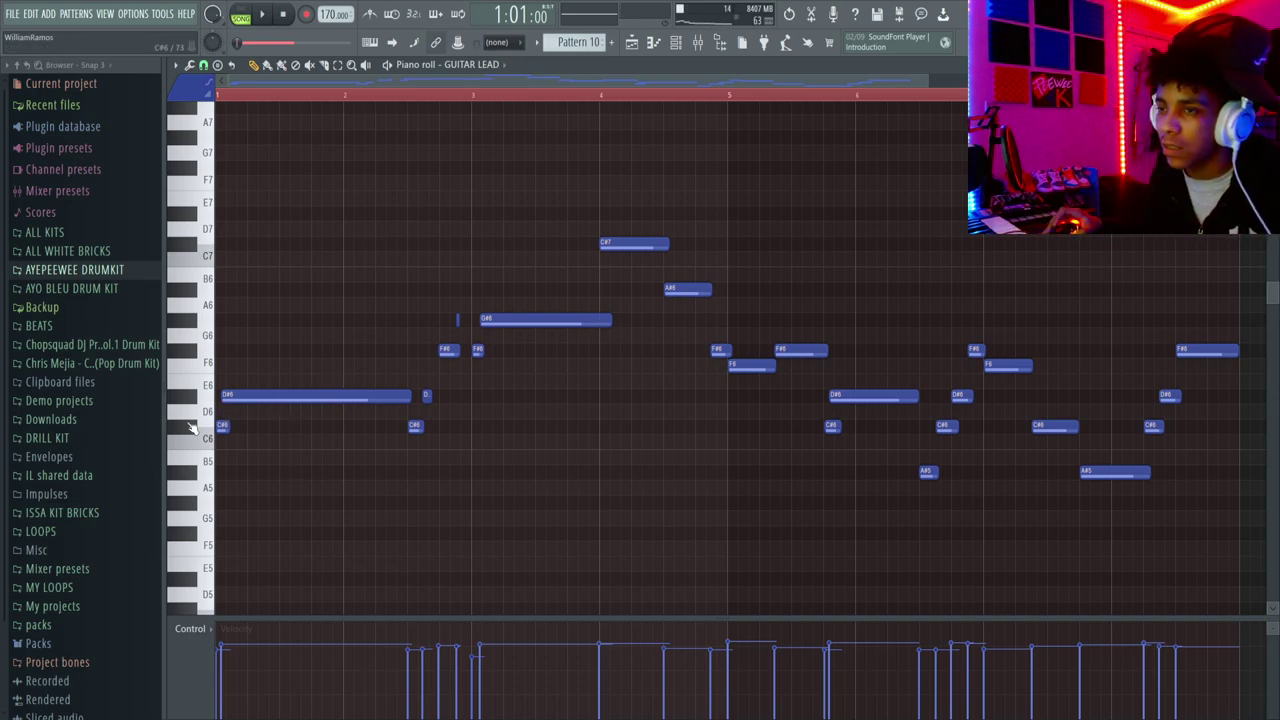
pyautogui.scroll(3, 263, 386)
pyautogui.scroll(-4, 529, 423)
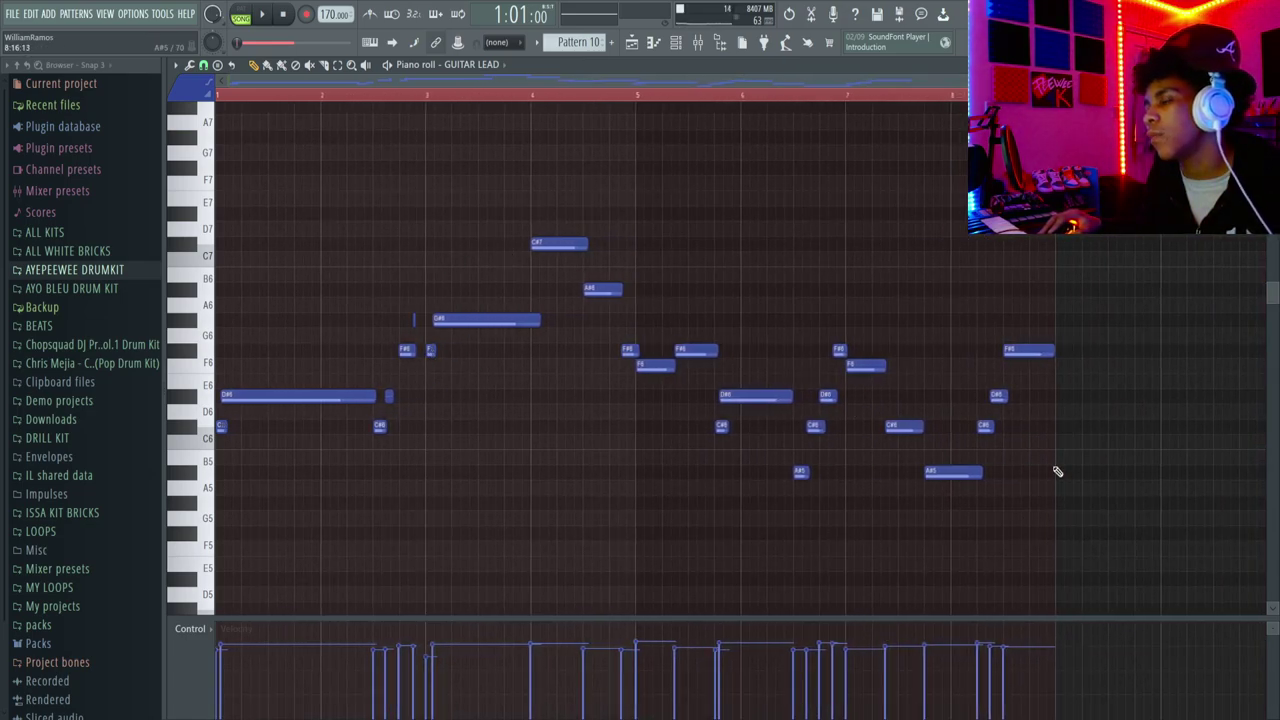
pyautogui.scroll(2, 494, 417)
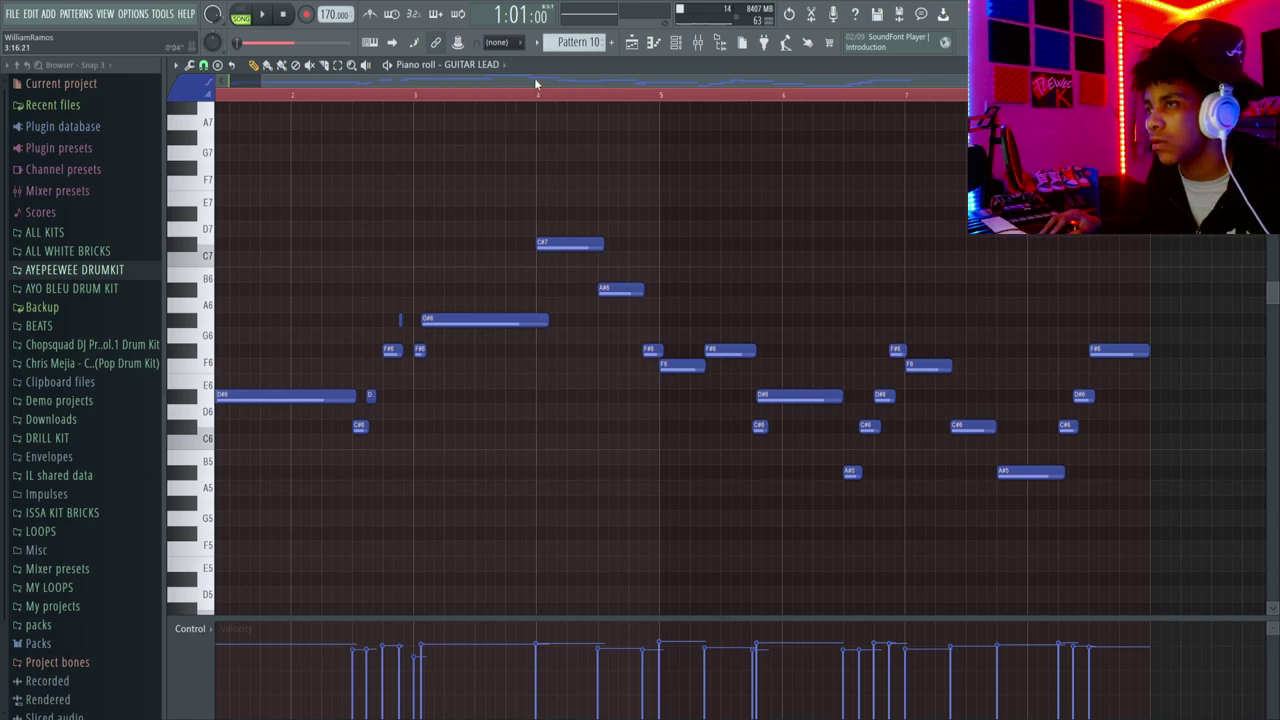
pyautogui.scroll(2, 523, 297)
pyautogui.scroll(2, 480, 395)
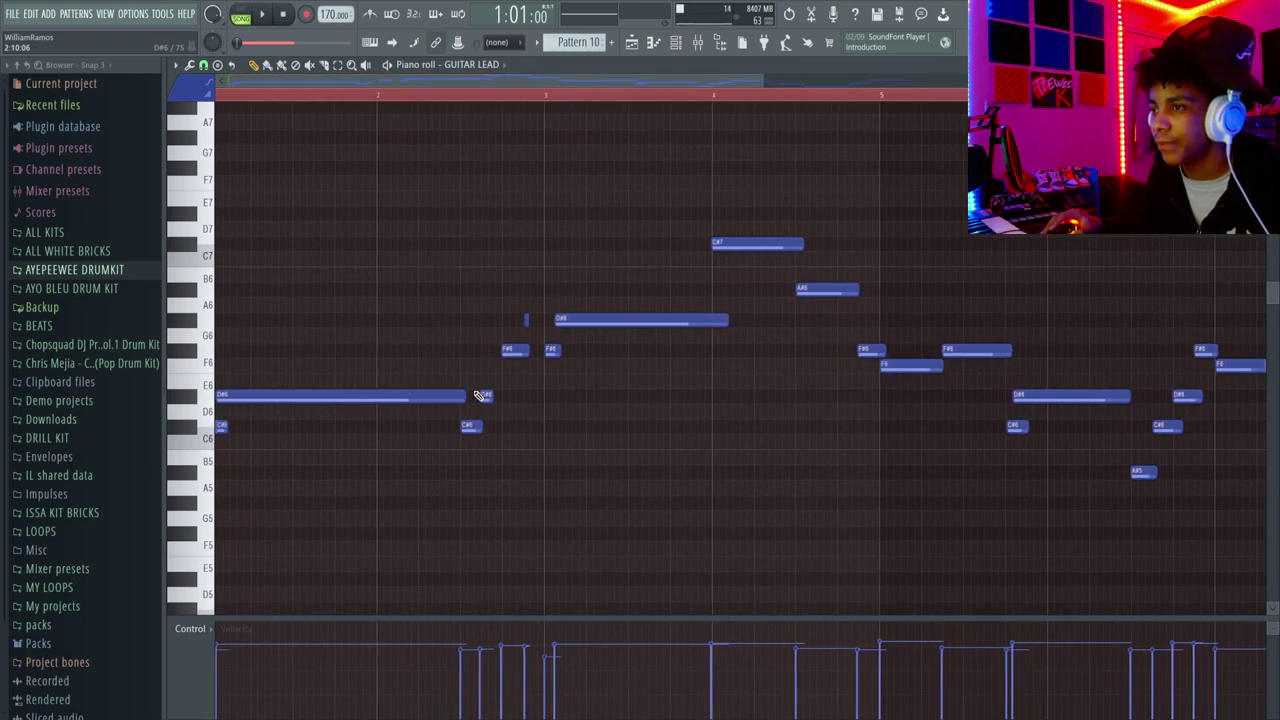
pyautogui.scroll(-3, 808, 393)
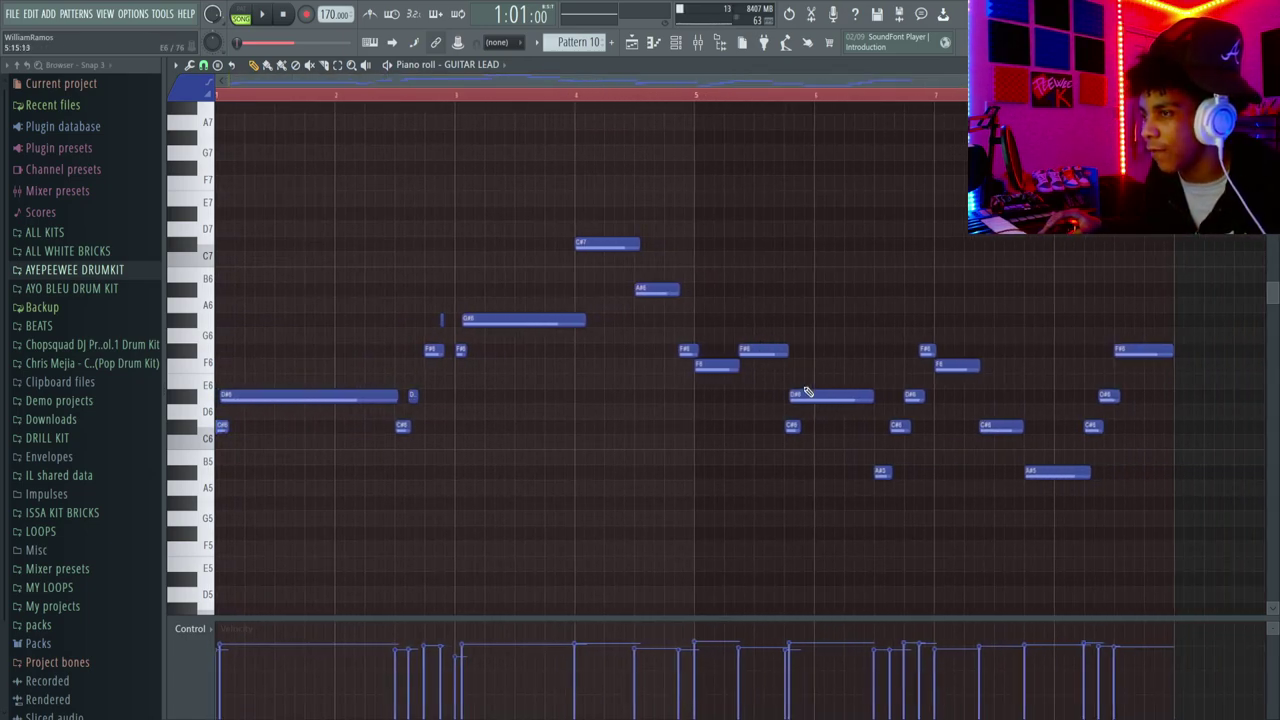
pyautogui.scroll(-2, 680, 430)
pyautogui.scroll(4, 309, 391)
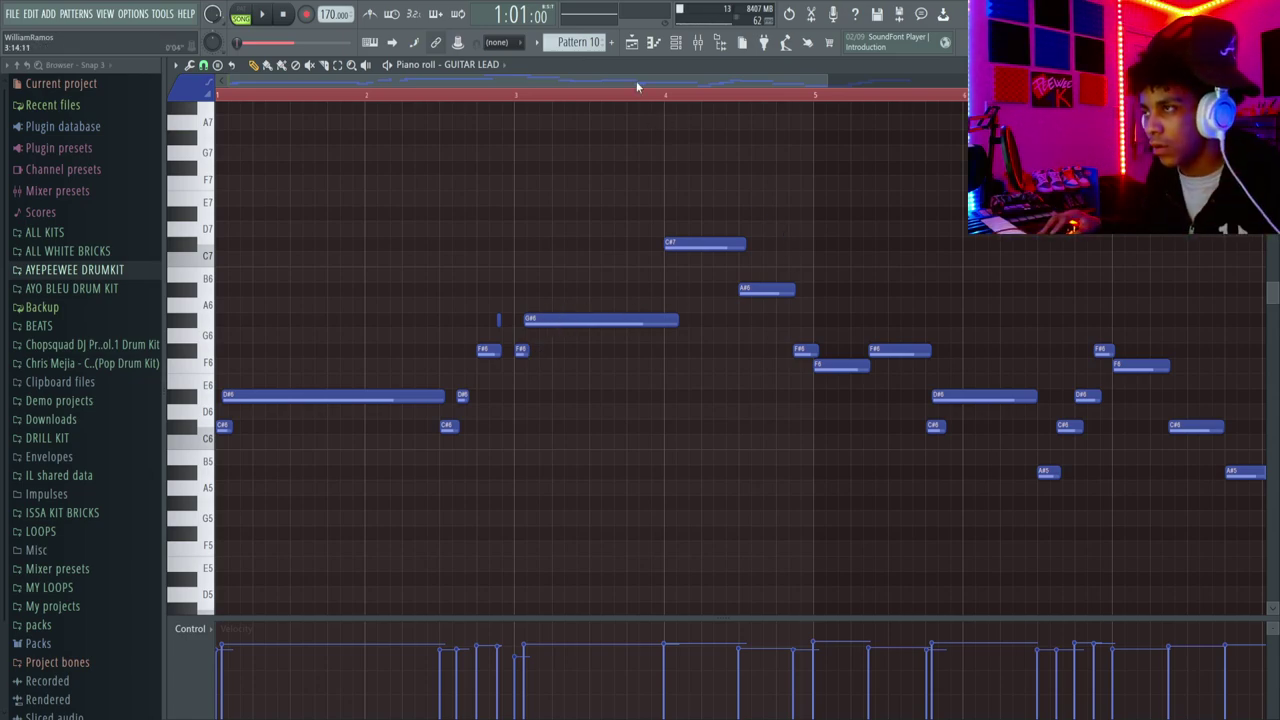
pyautogui.moveTo(636, 86); pyautogui.dragTo(849, 70)
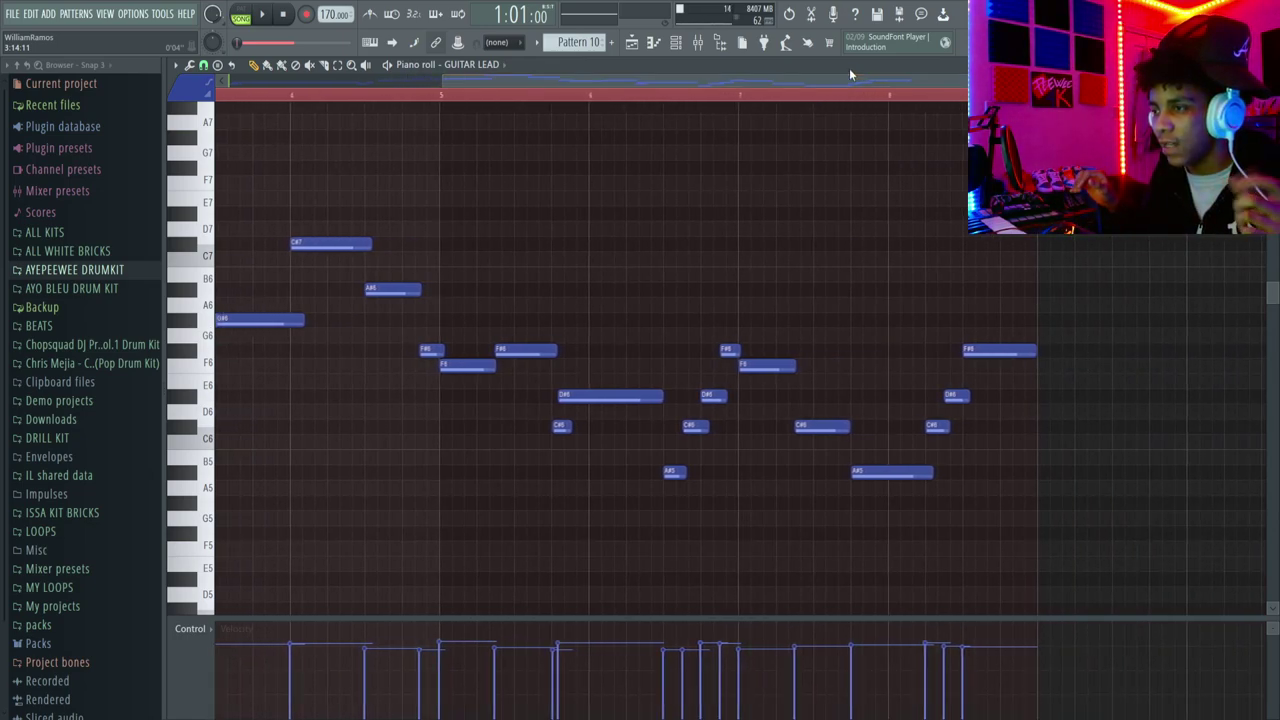
pyautogui.hscroll(-5, 434, 129)
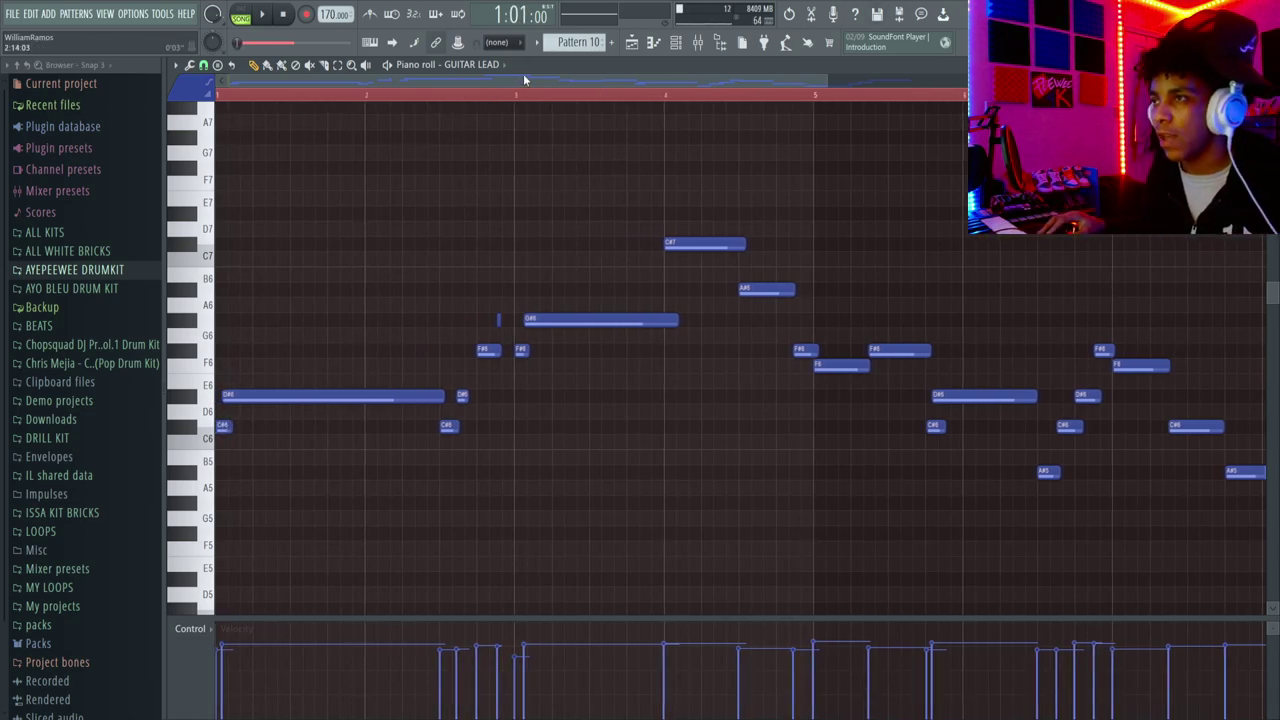
# - Pull the GUITAR LEAD mixer volume fully down, play the beat, and bring the volume up to 91% (-2.1 dB)
pyautogui.click(695, 50)
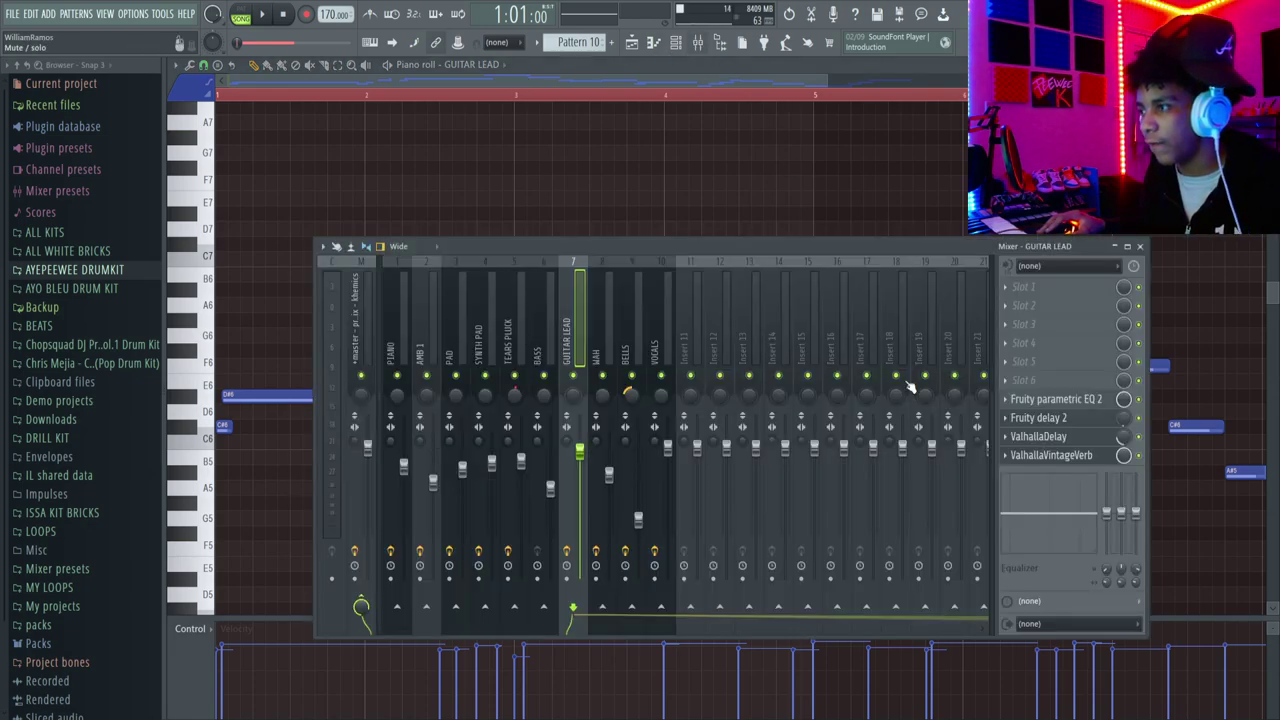
pyautogui.click(1070, 457)
pyautogui.click(1070, 457)
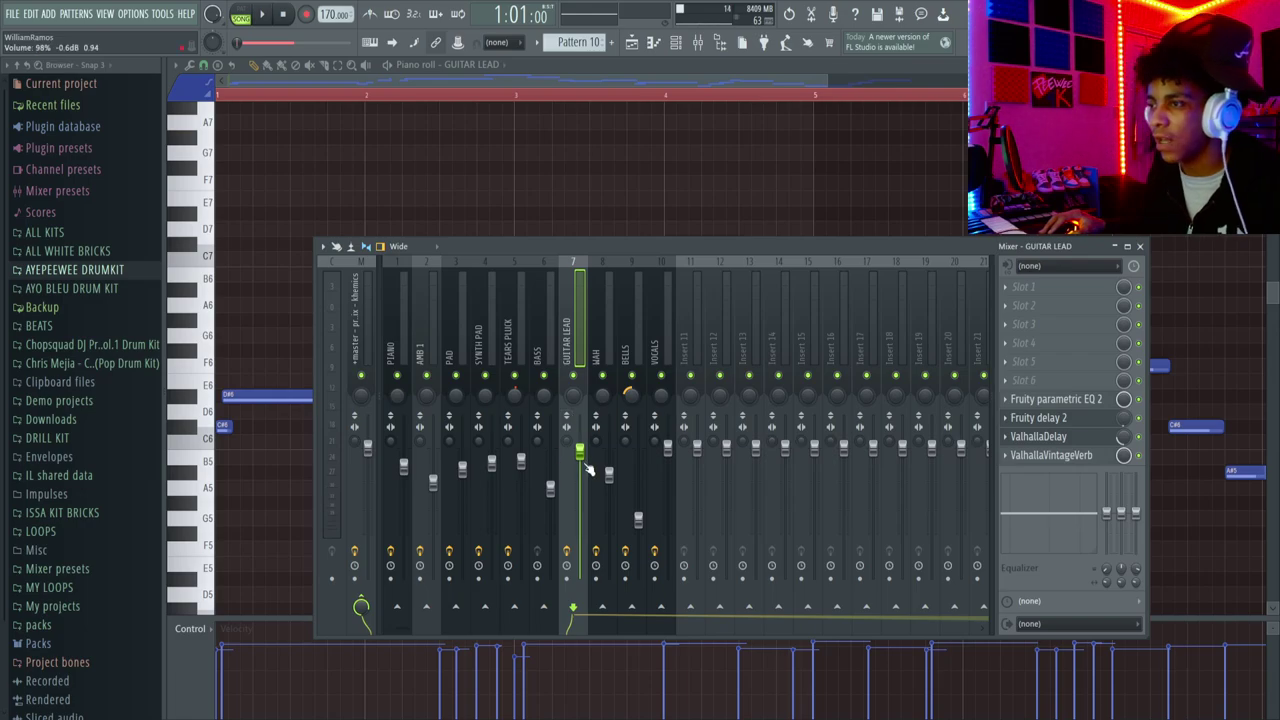
pyautogui.moveTo(586, 462); pyautogui.dragTo(582, 578)
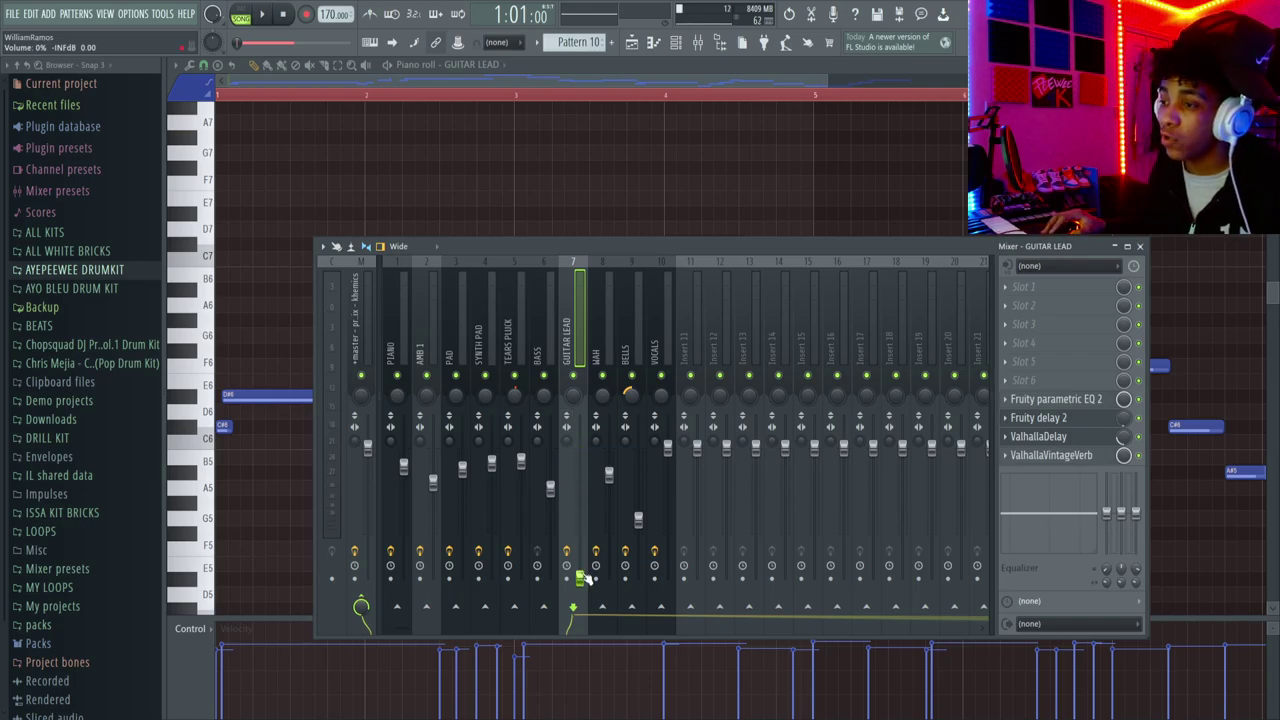
pyautogui.click(580, 81)
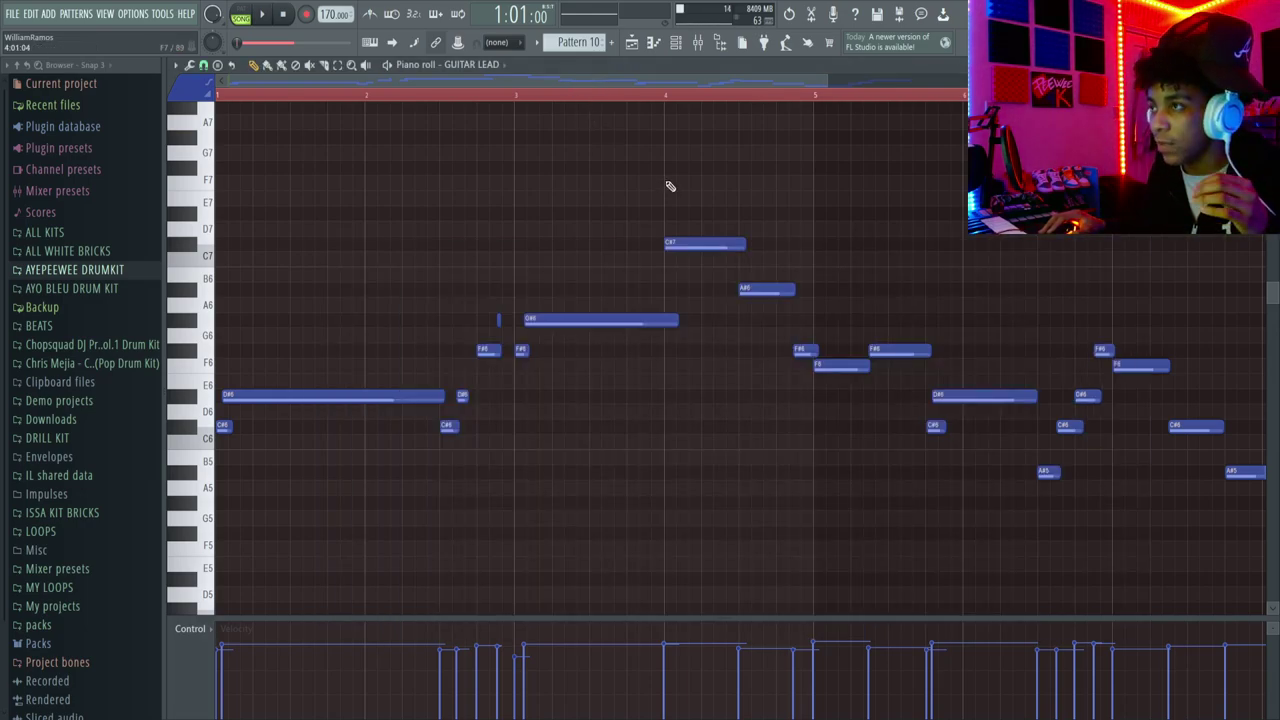
pyautogui.press('F9')
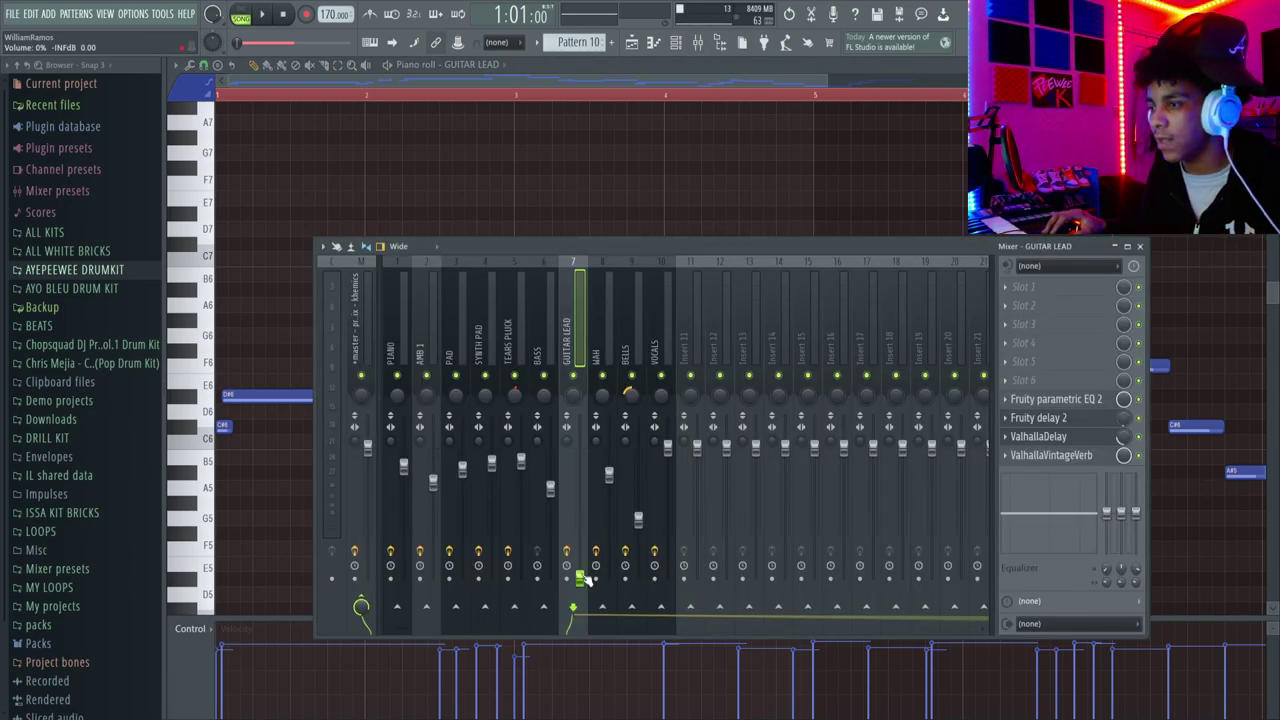
pyautogui.press('space')
pyautogui.moveTo(579, 568); pyautogui.dragTo(579, 459)
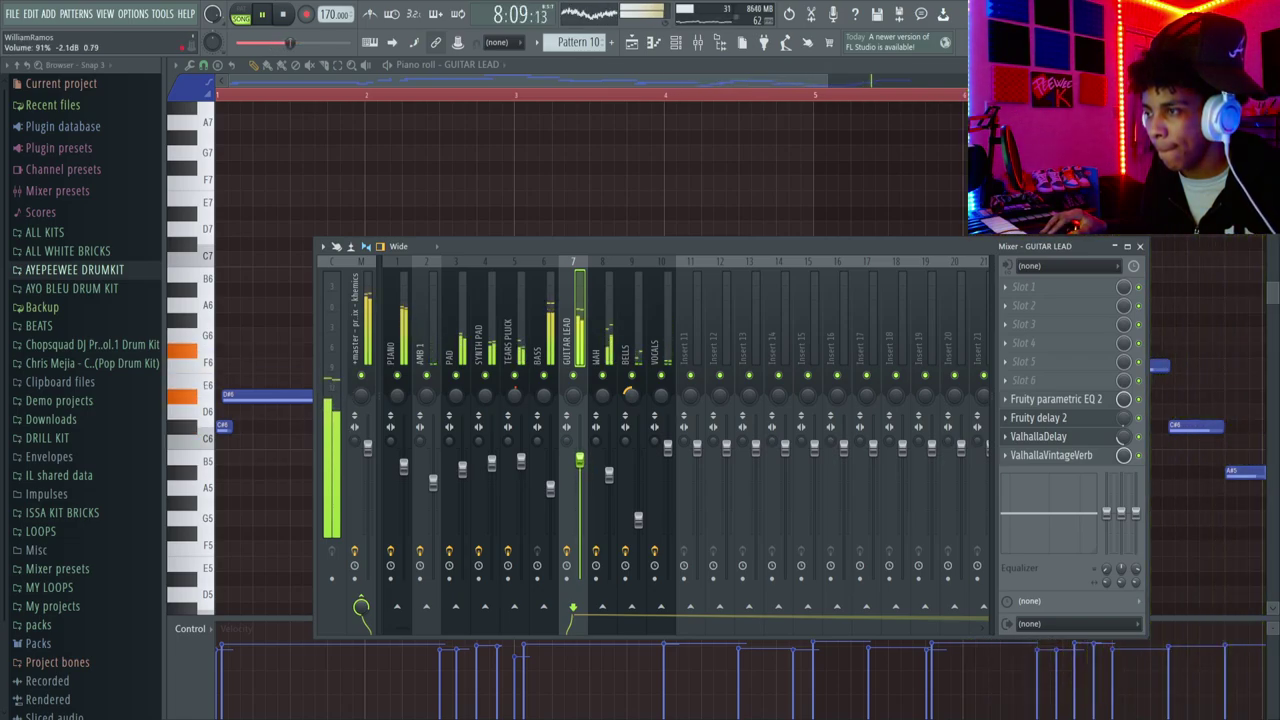
pyautogui.press('space')
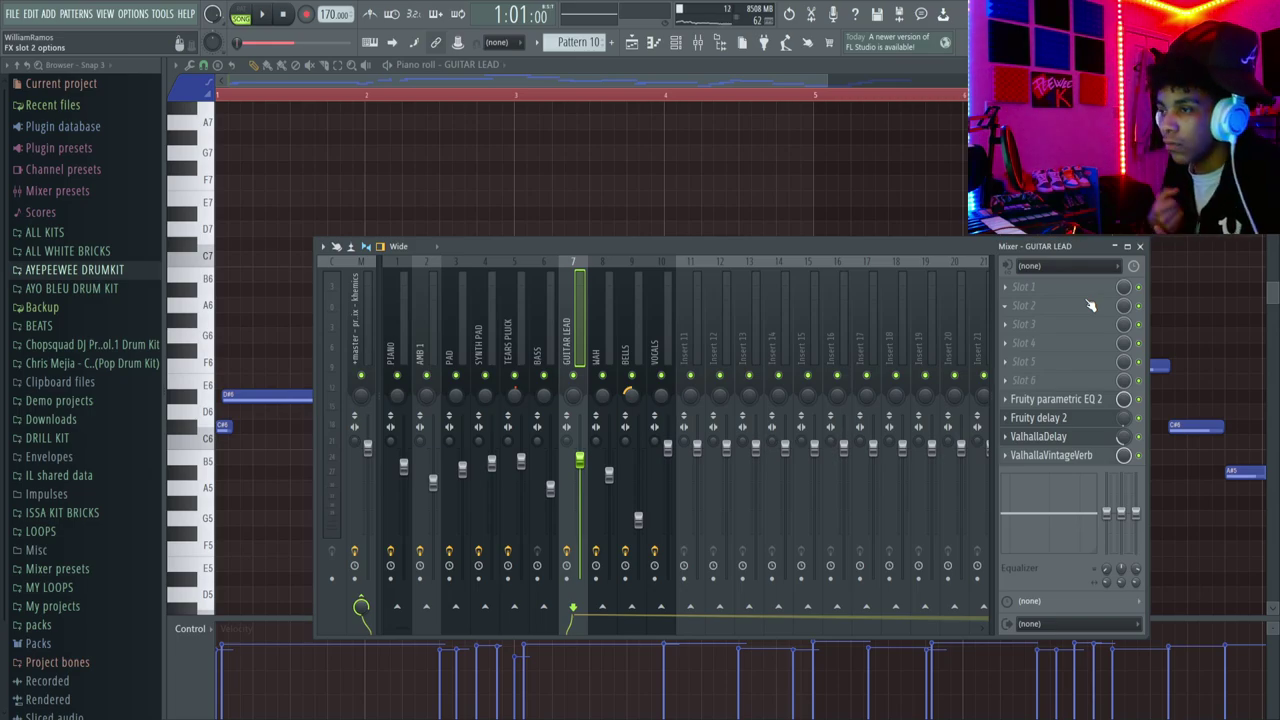
# - Check the low-cut curve in Fruity parametric EQ 2 on the GUITAR LEAD track
pyautogui.click(1030, 398)
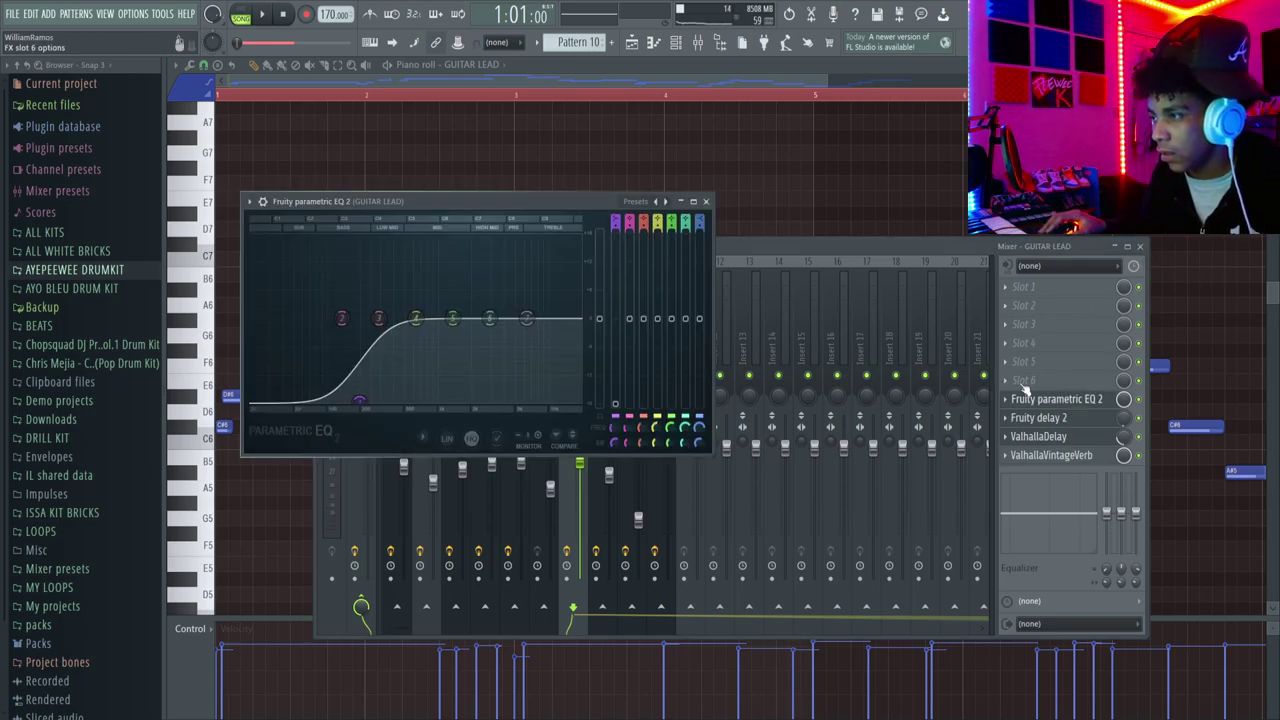
pyautogui.click(705, 202)
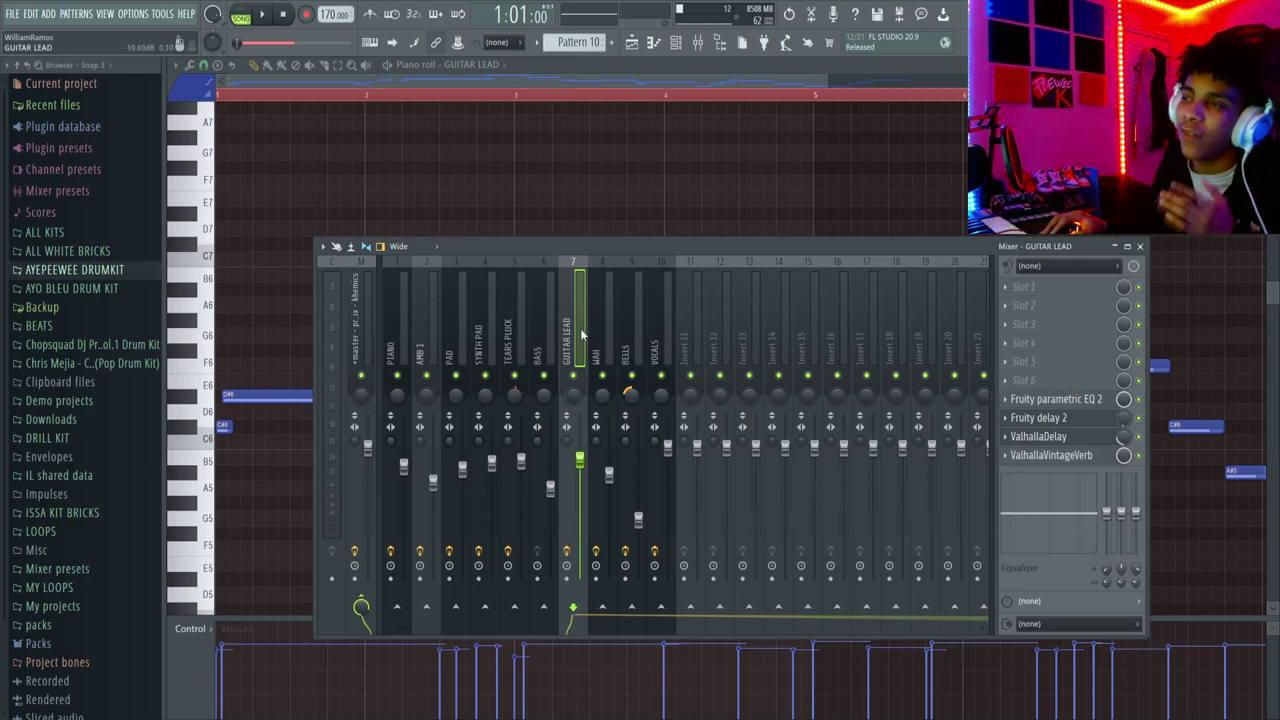
# - Show the playlist and clear the time selection over bars 1 to 8
pyautogui.press('F5')
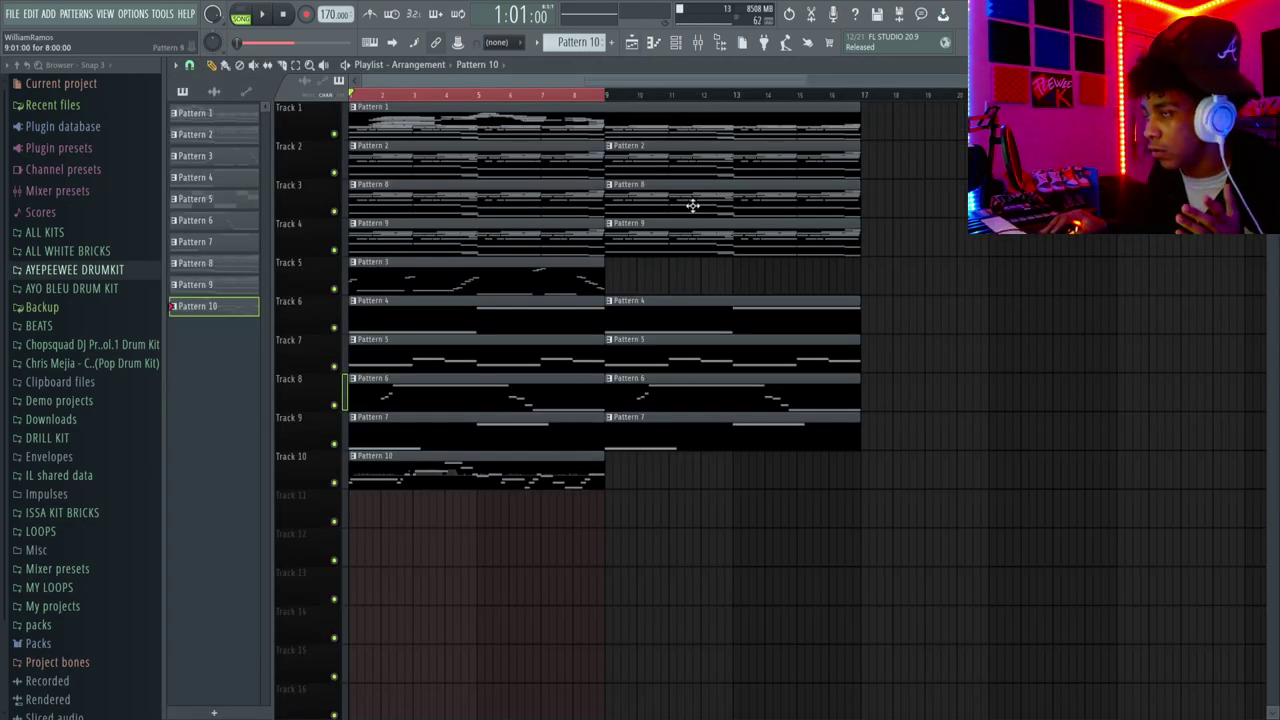
pyautogui.press('F9')
pyautogui.click(608, 88)
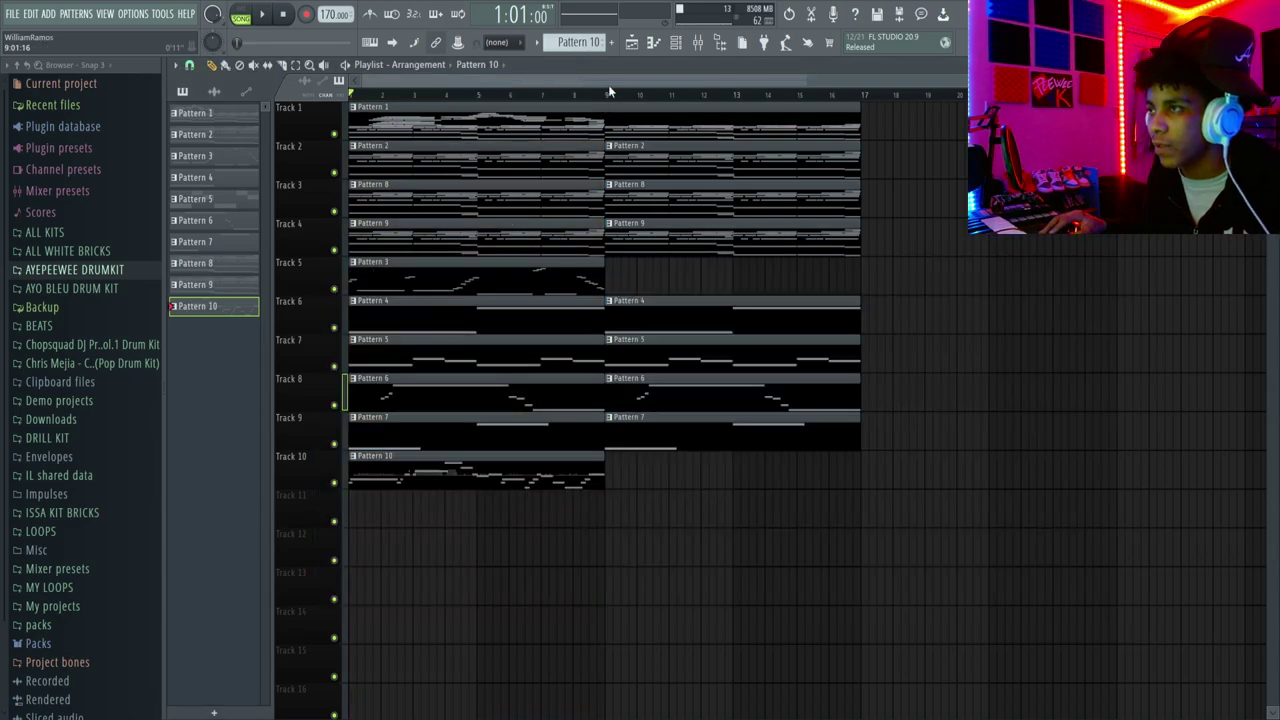
# - Try the Pattern 10 clip on Track 10 at bar 9, and move it back to bar 1
pyautogui.moveTo(480, 105); pyautogui.dragTo(949, 551)
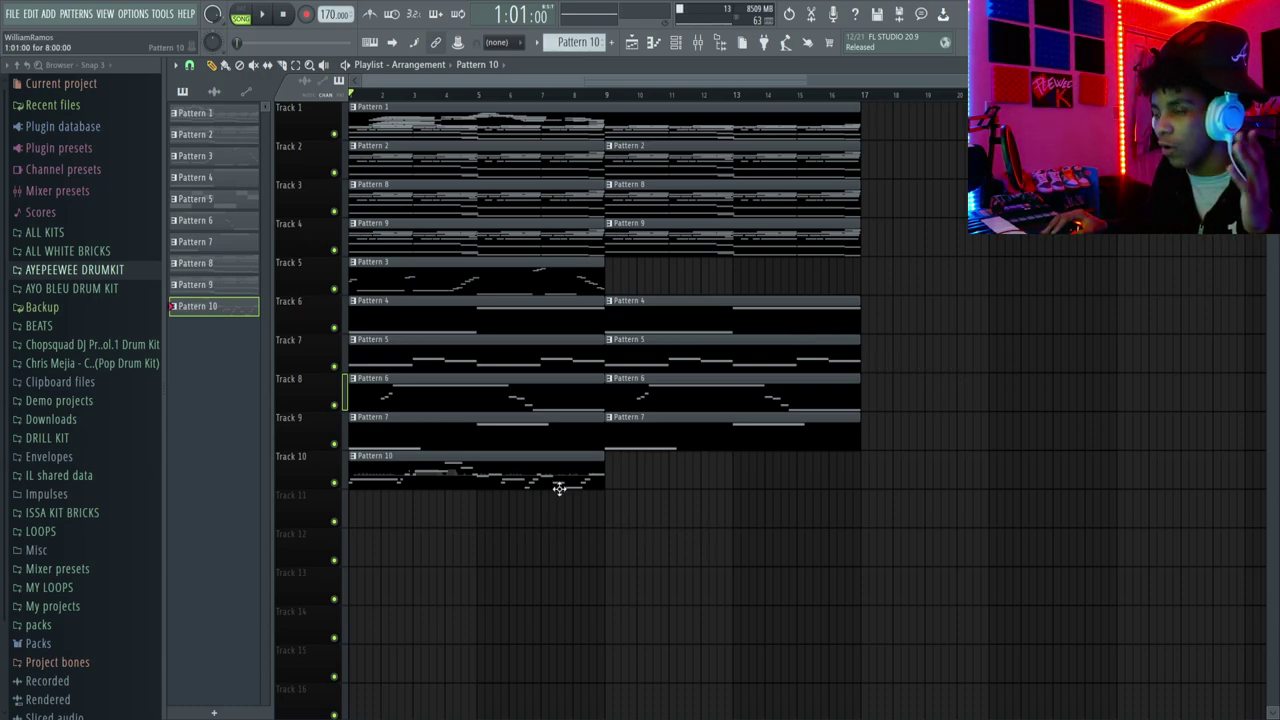
pyautogui.moveTo(563, 480); pyautogui.dragTo(815, 462)
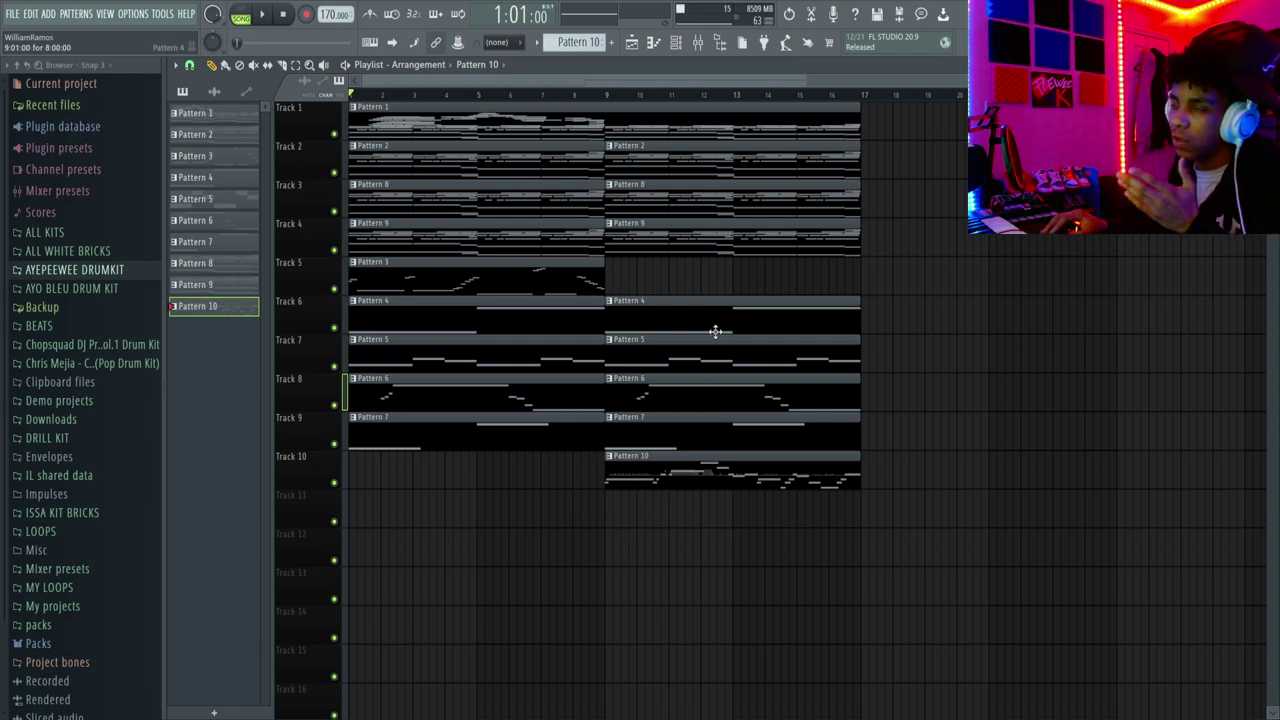
pyautogui.moveTo(667, 481); pyautogui.dragTo(123, 460)
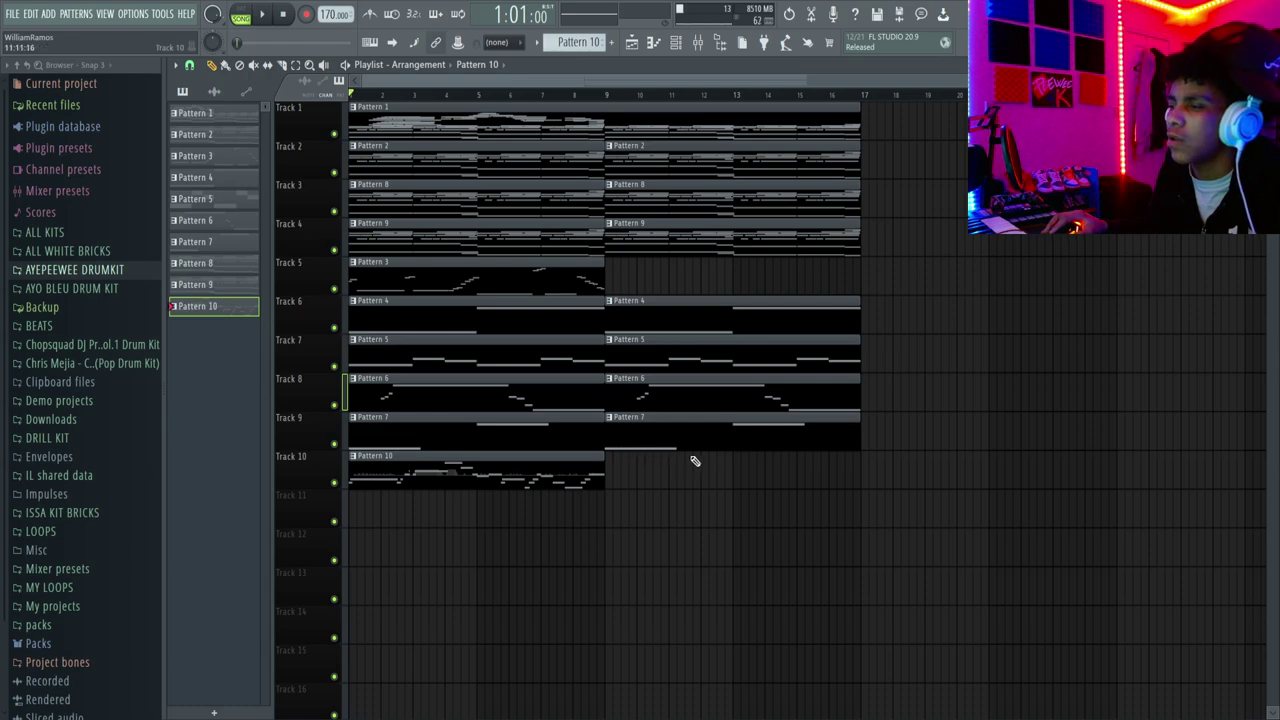
pyautogui.click(698, 42)
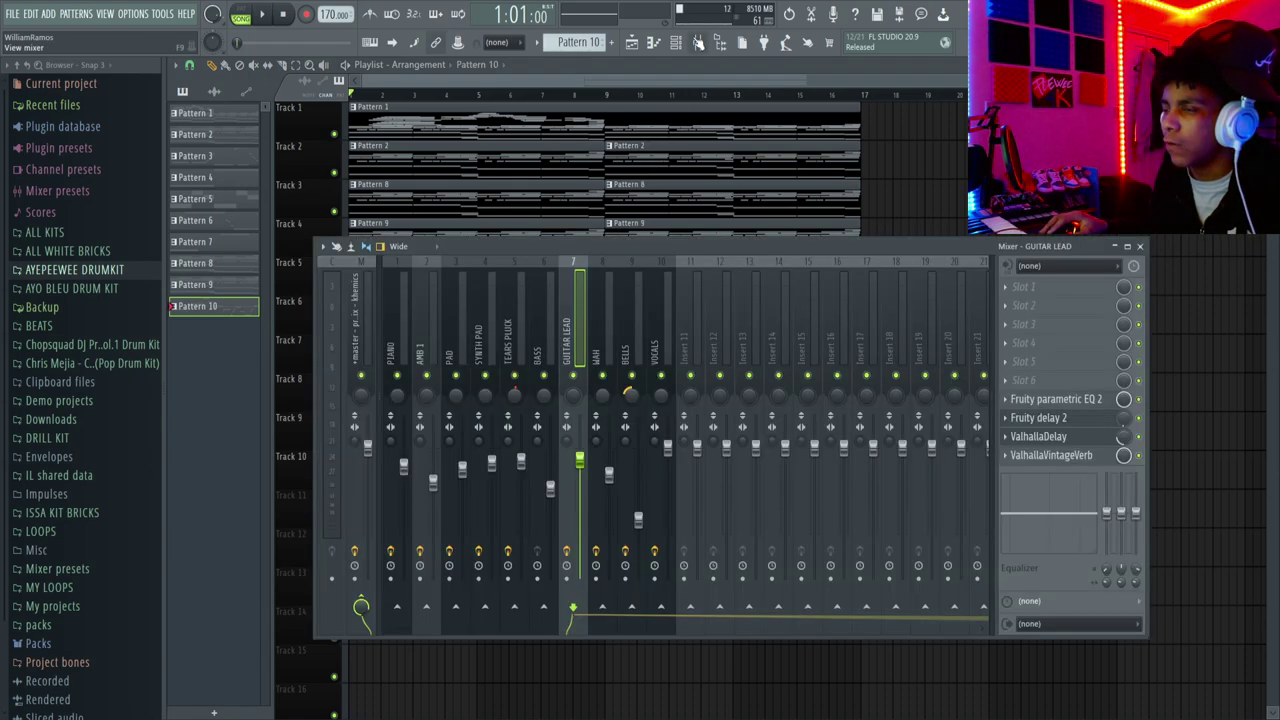
pyautogui.click(698, 42)
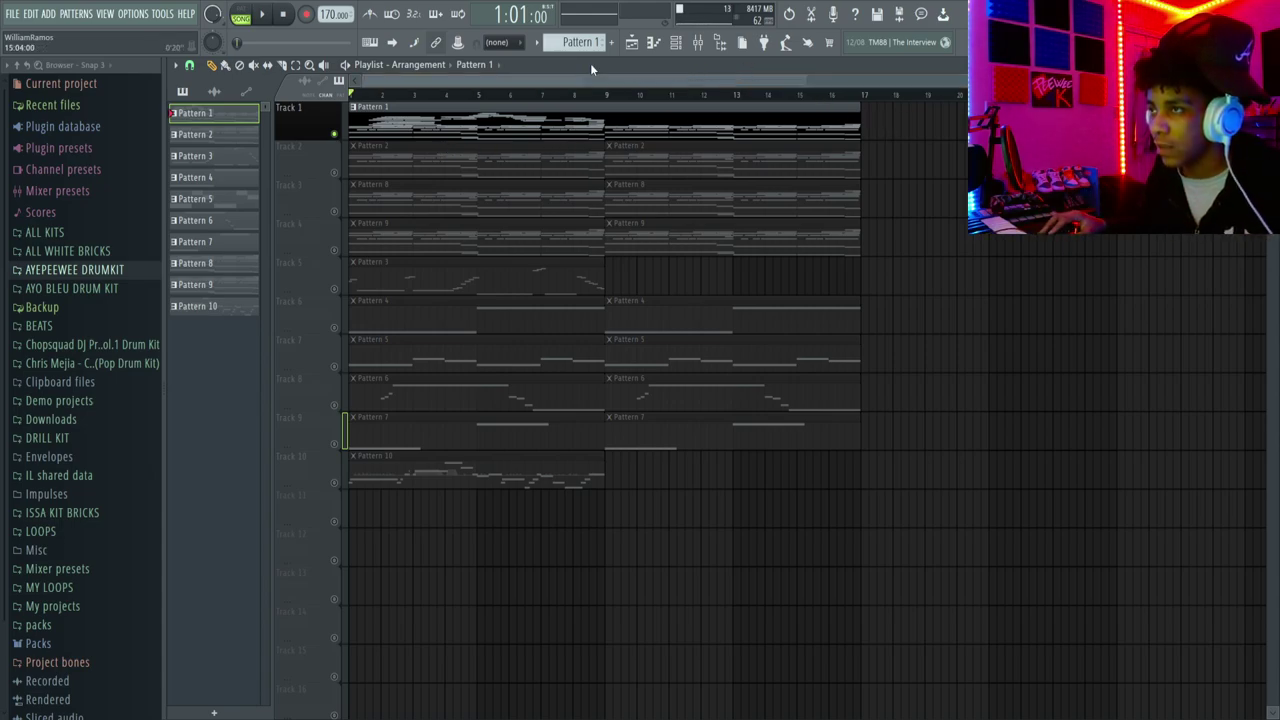
# - Open the PIANO channel's Keyscape instrument and review the main and compressor settings of the LA Custom C7 - Hard patch
pyautogui.click(677, 45)
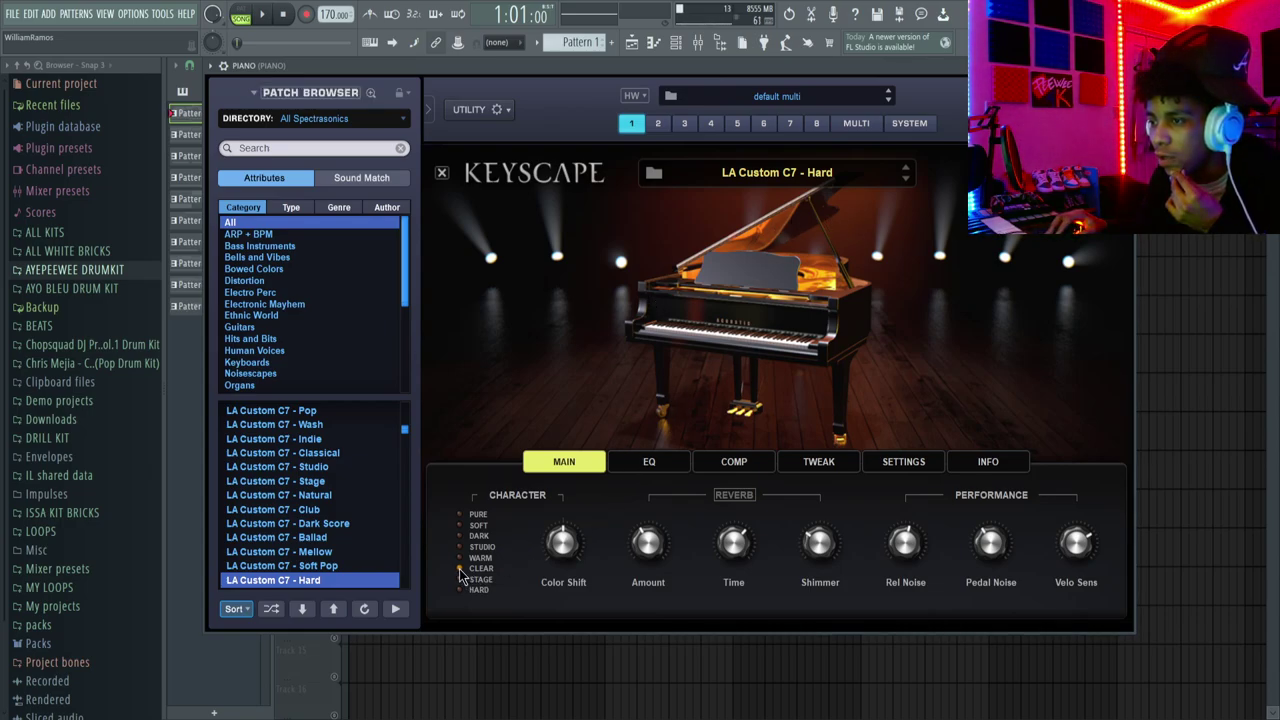
pyautogui.click(712, 463)
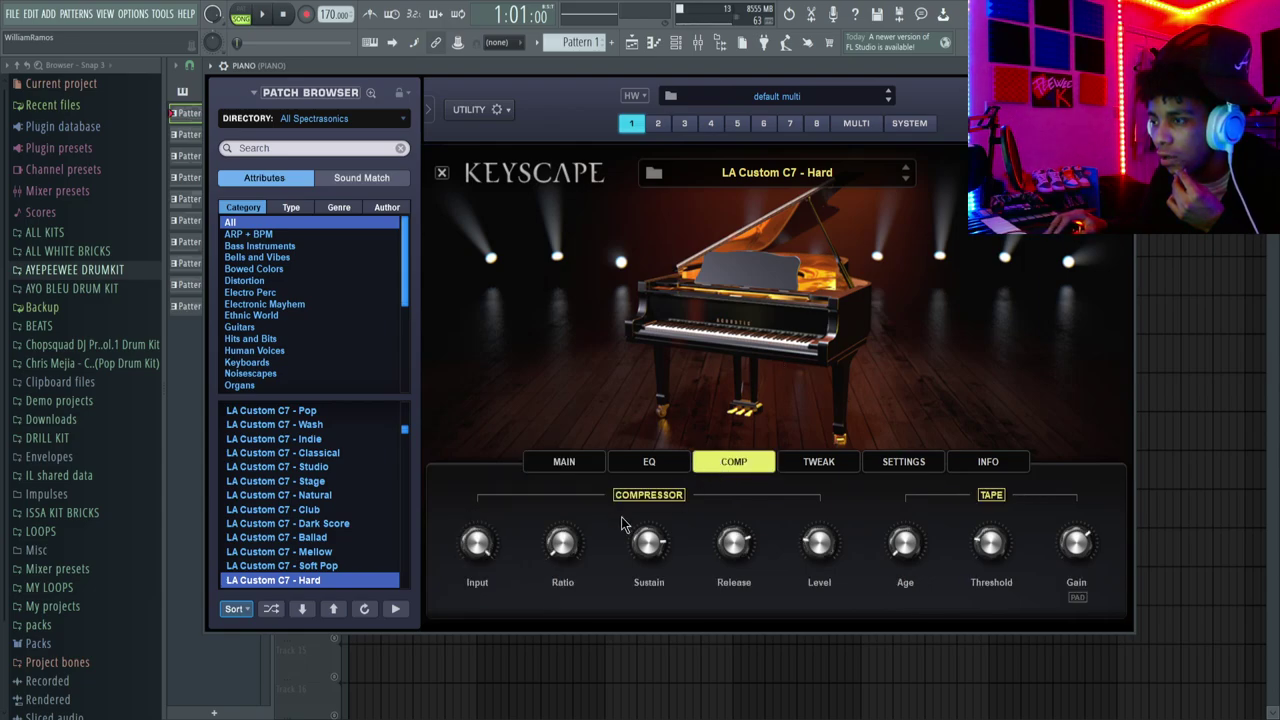
pyautogui.click(588, 470)
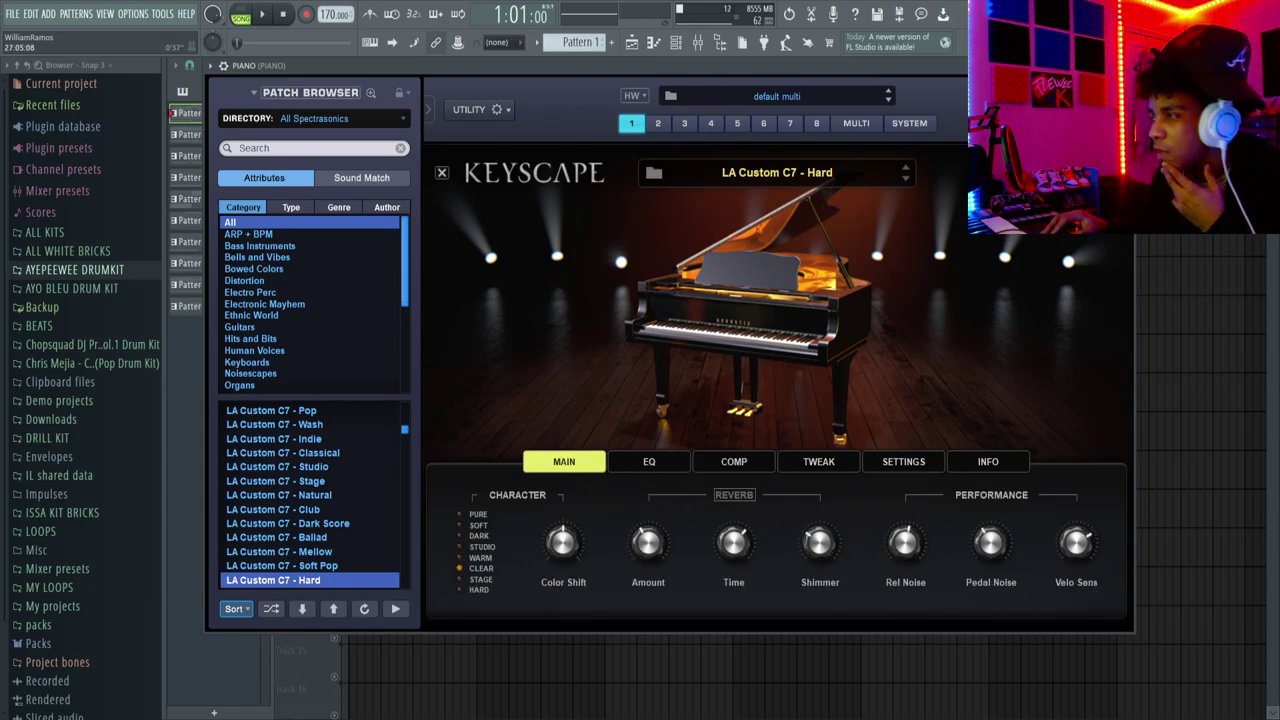
pyautogui.press('Escape')
# - Review the ValhallaVintageVerb, Fruity parametric EQ 2 and Fruity delay 2 settings on the PIANO mixer track
pyautogui.click(697, 44)
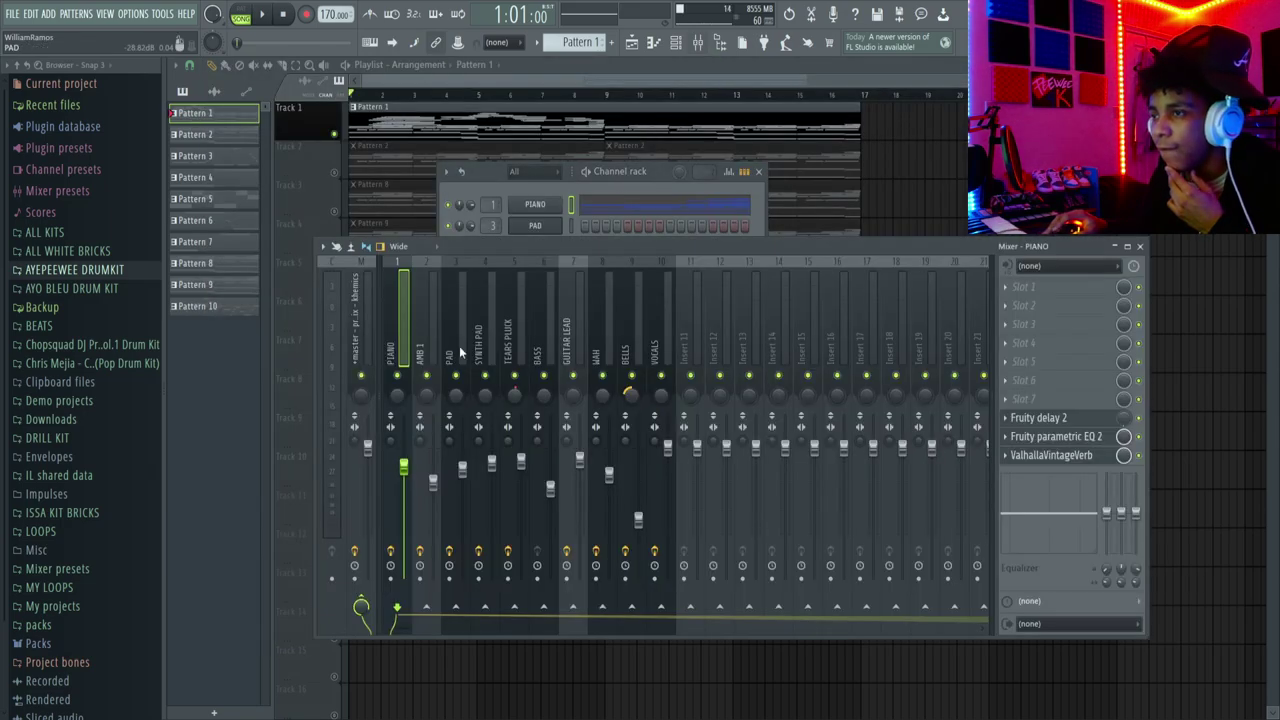
pyautogui.click(1060, 456)
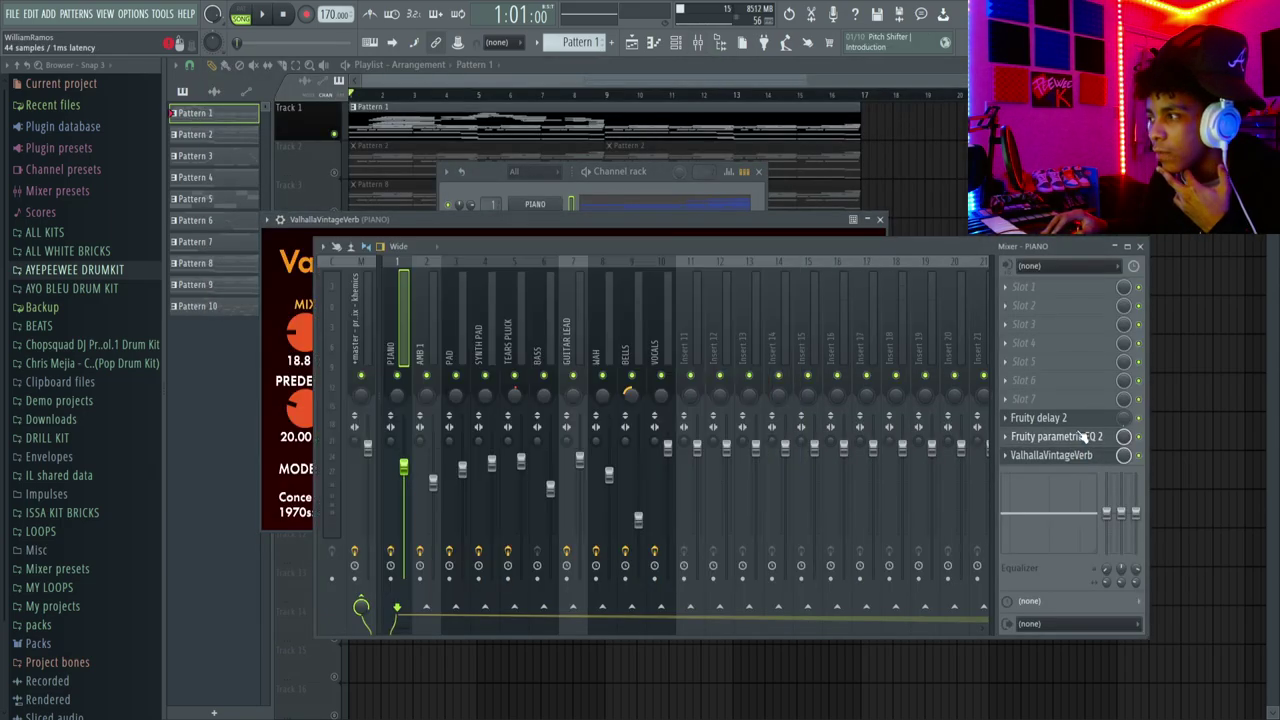
pyautogui.click(1086, 438)
pyautogui.click(1045, 418)
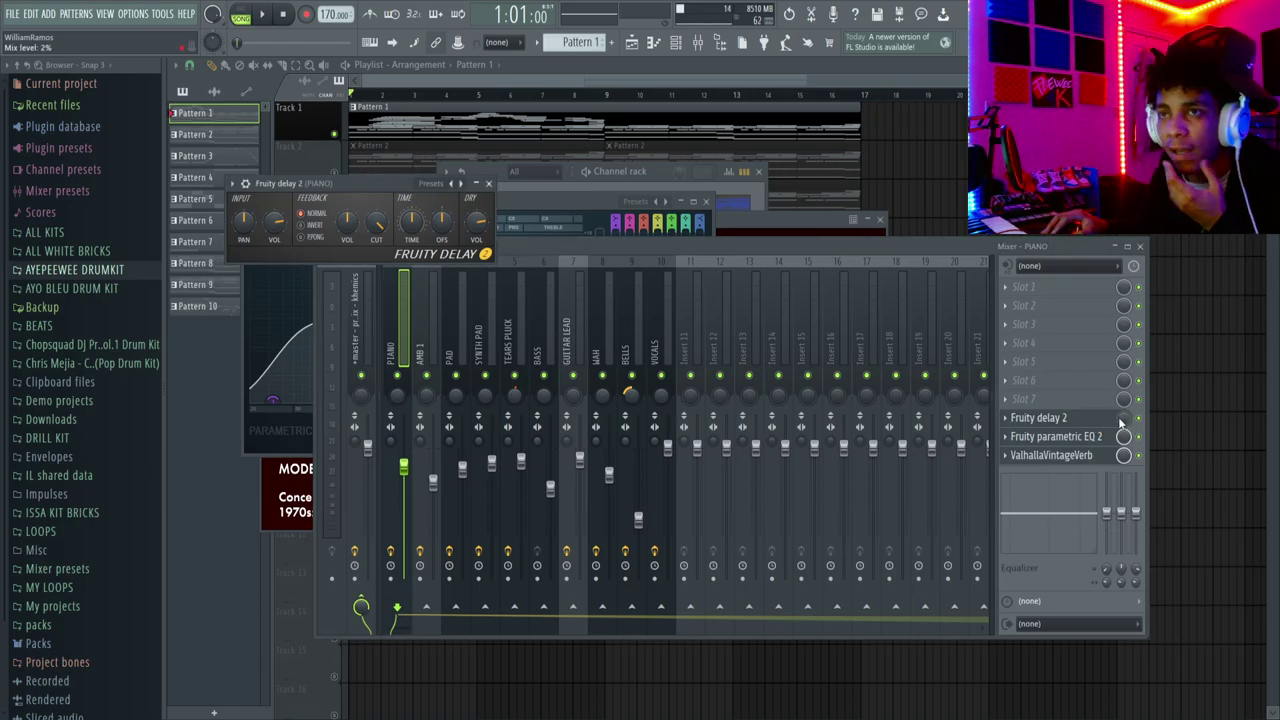
pyautogui.click(1102, 440)
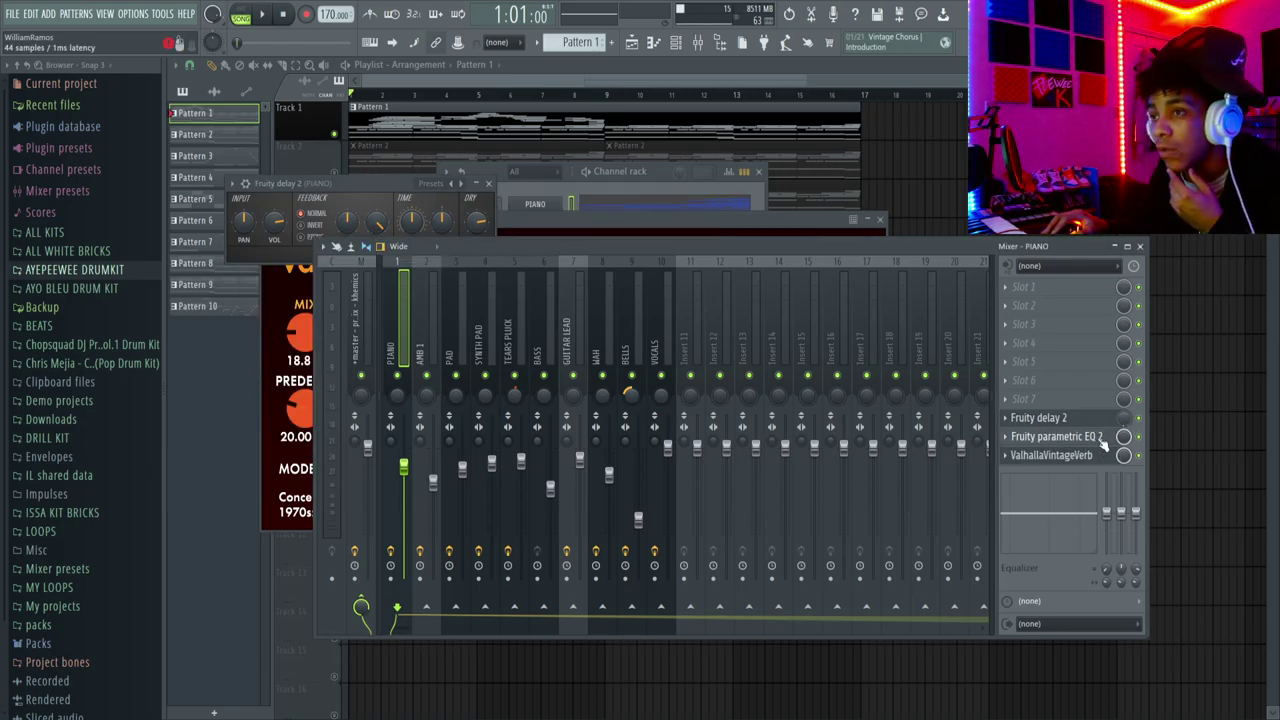
pyautogui.click(1100, 438)
pyautogui.click(1096, 455)
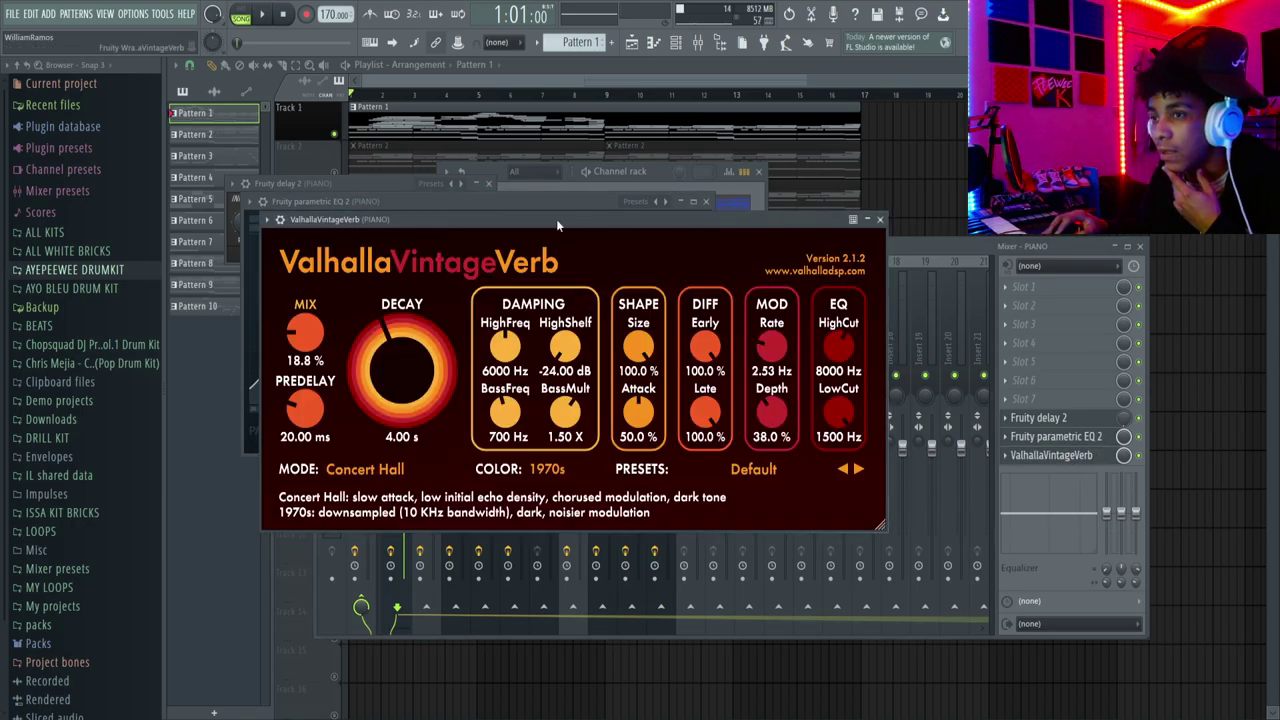
# - Open the Pattern 1 PIANO notes in the piano roll and look over their full 16-bar length
pyautogui.click(470, 115)
pyautogui.doubleClick(449, 126)
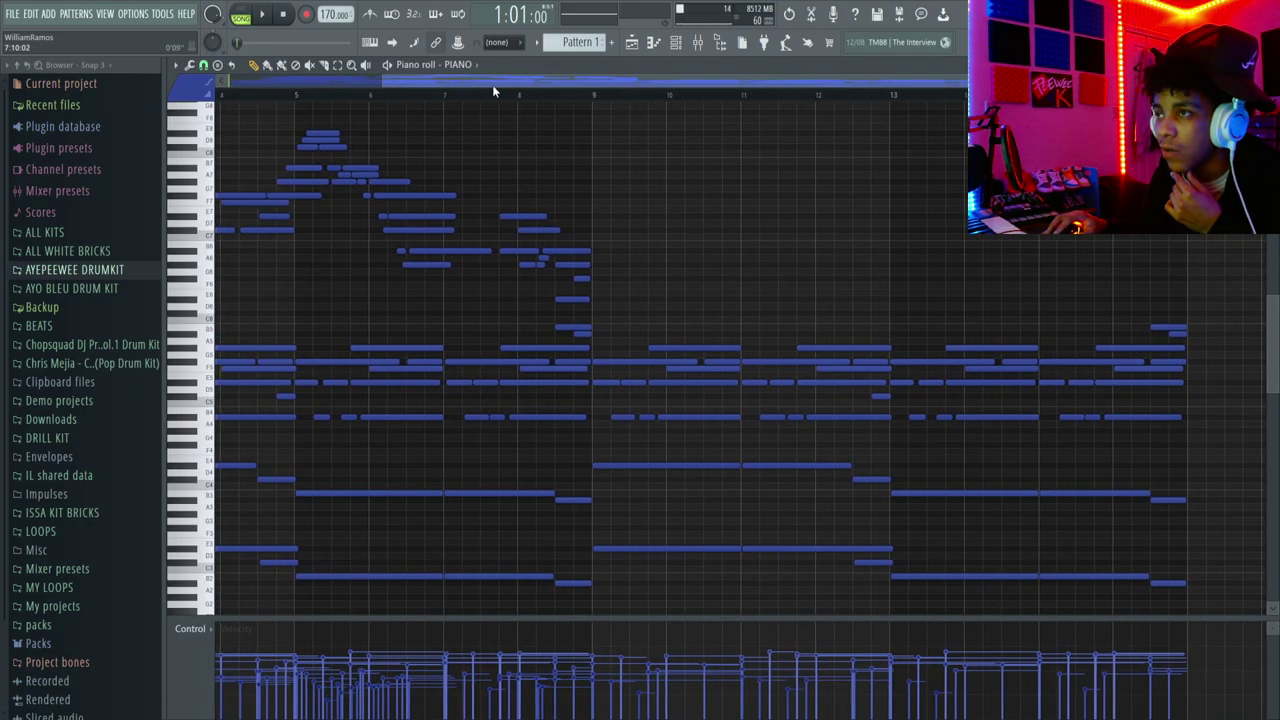
pyautogui.hscroll(-3, 500, 171)
pyautogui.scroll(-1, 623, 214)
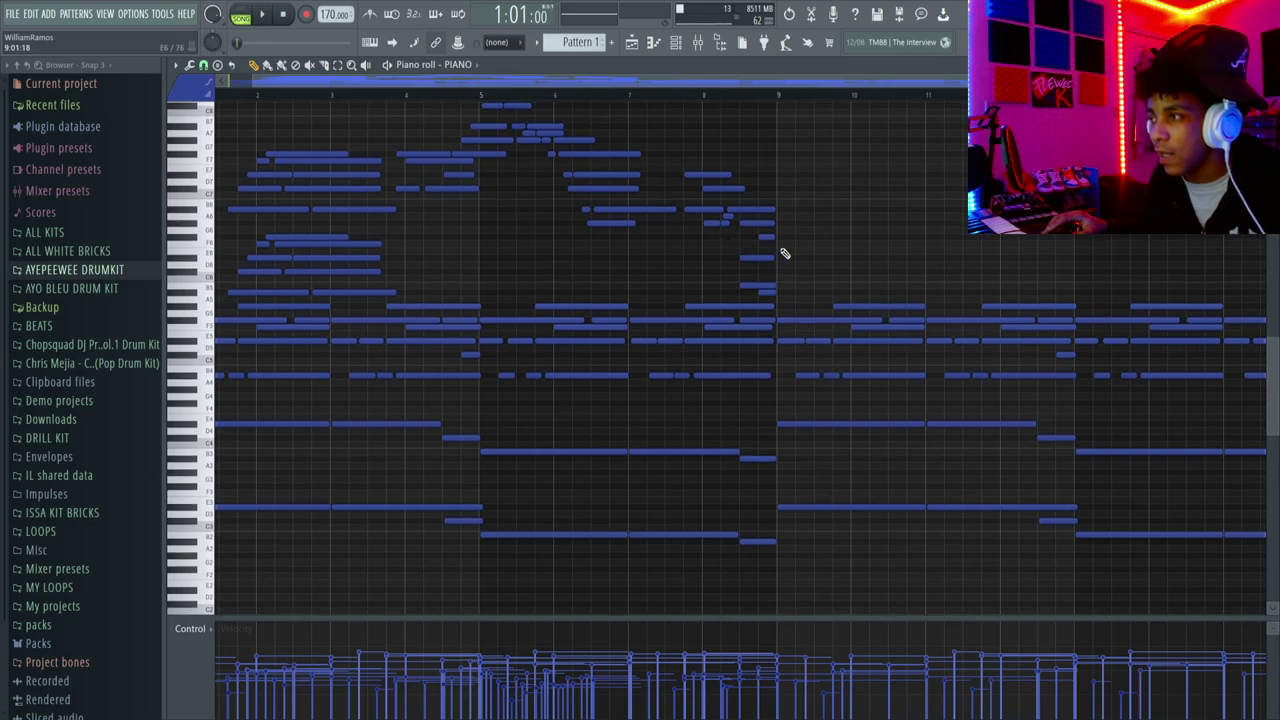
pyautogui.scroll(-2, 862, 300)
pyautogui.scroll(1, 560, 171)
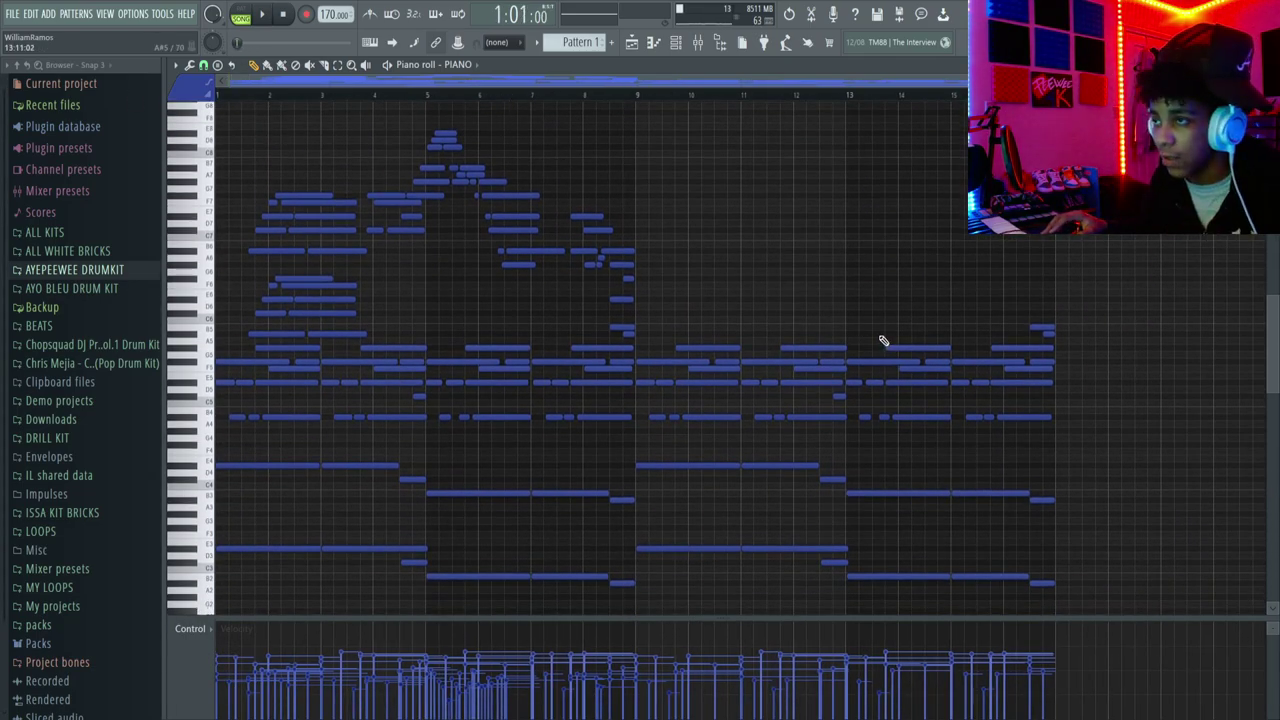
# - Play Pattern 1 and follow its playback in the playlist and in the PIANO piano roll
pyautogui.press('space')
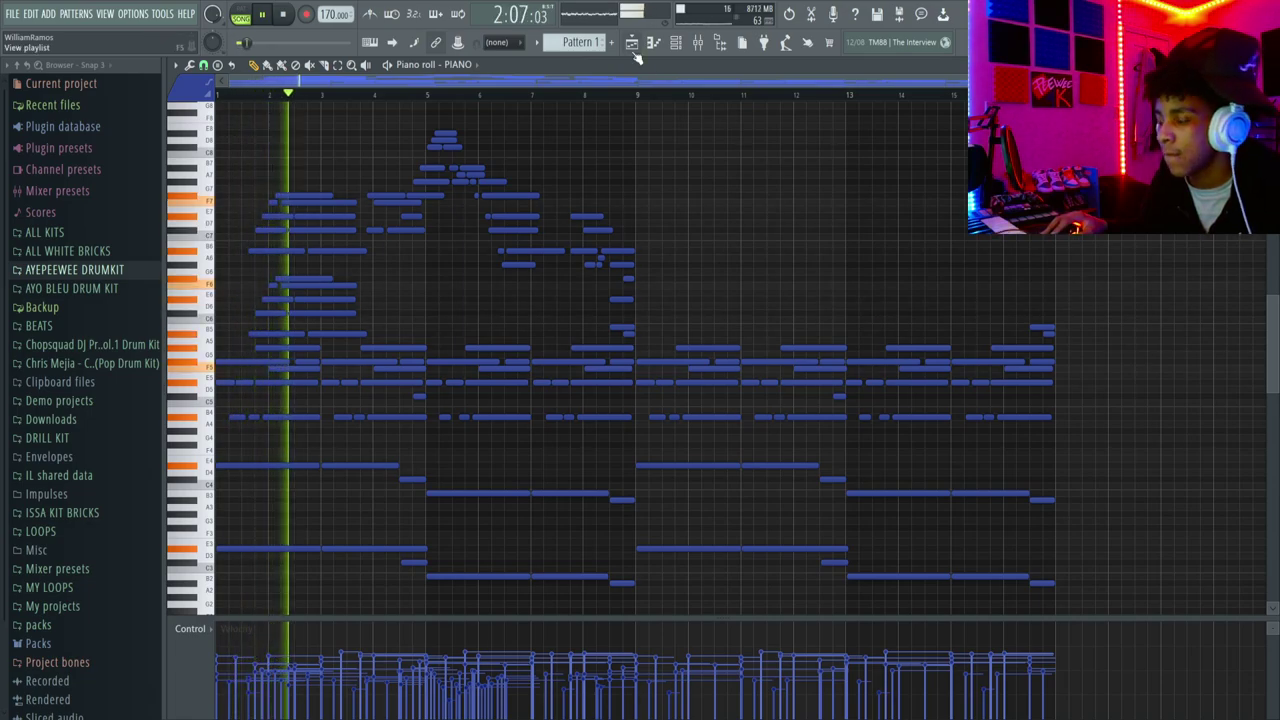
pyautogui.press('F5')
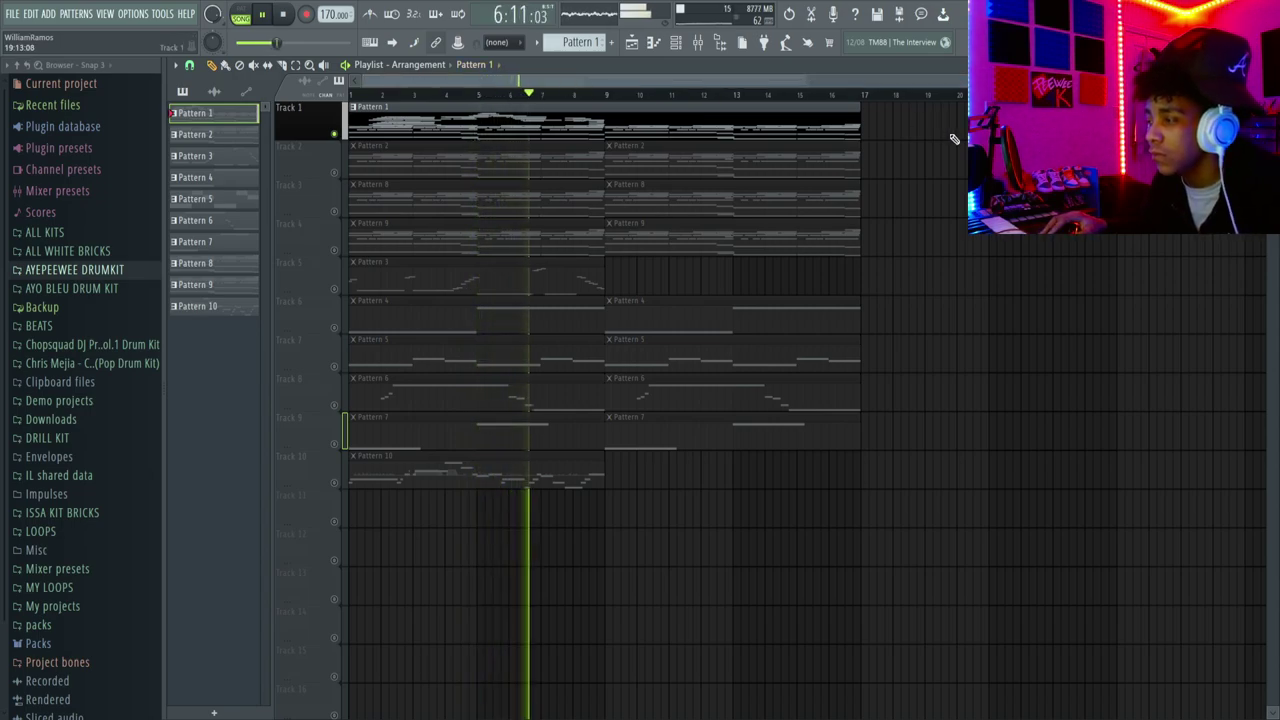
pyautogui.press('F7')
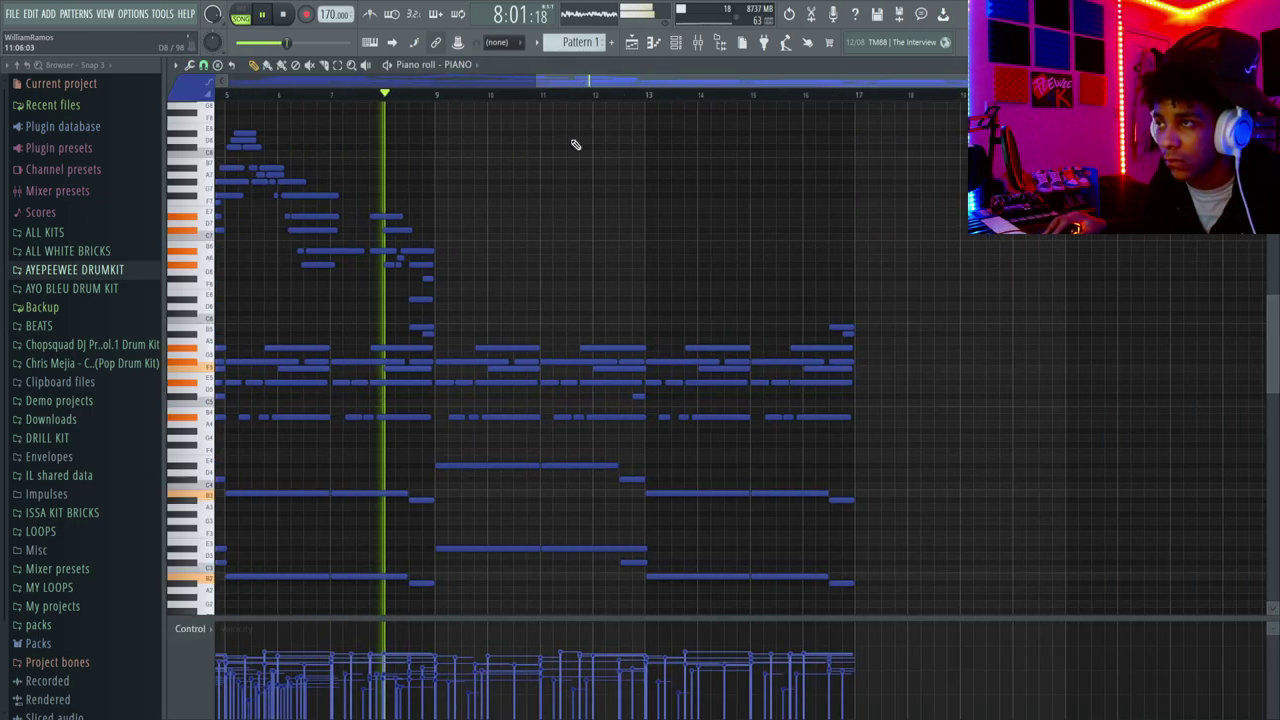
pyautogui.moveTo(588, 80); pyautogui.dragTo(594, 211)
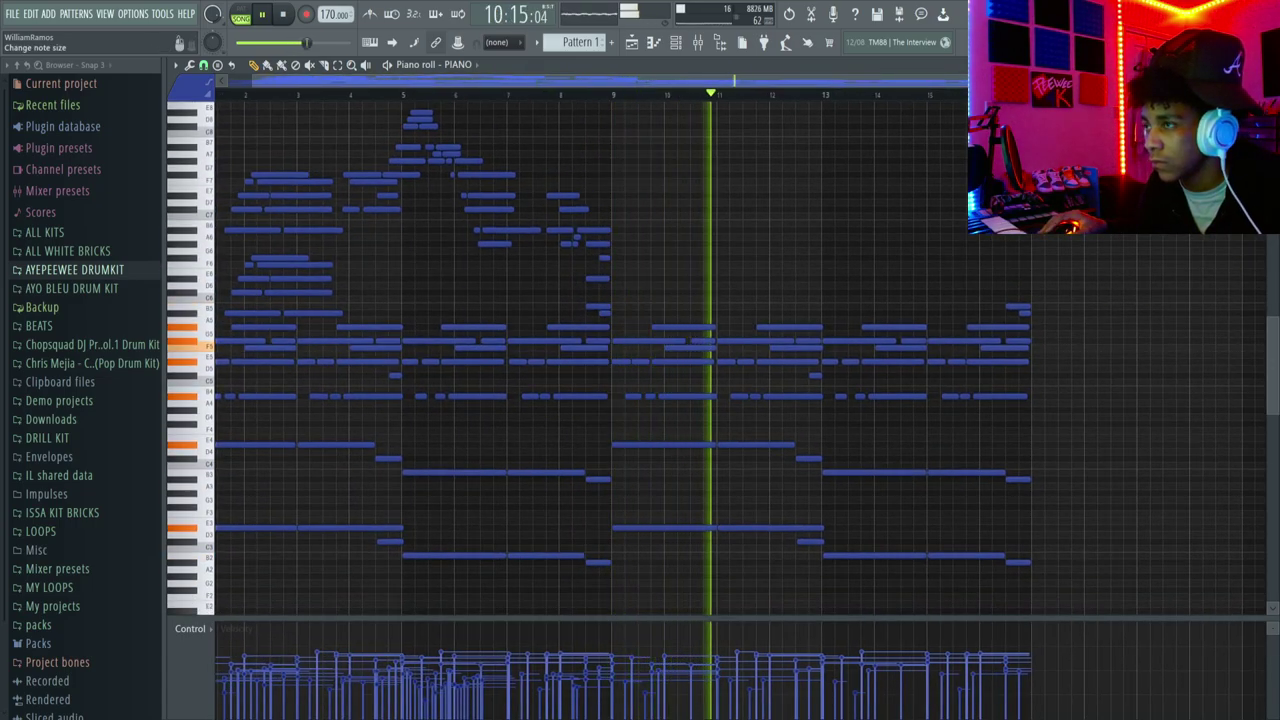
# - Examine the PIANO melody, chord and bass notes up close during playback, and stop the playback
pyautogui.scroll(4, 683, 197)
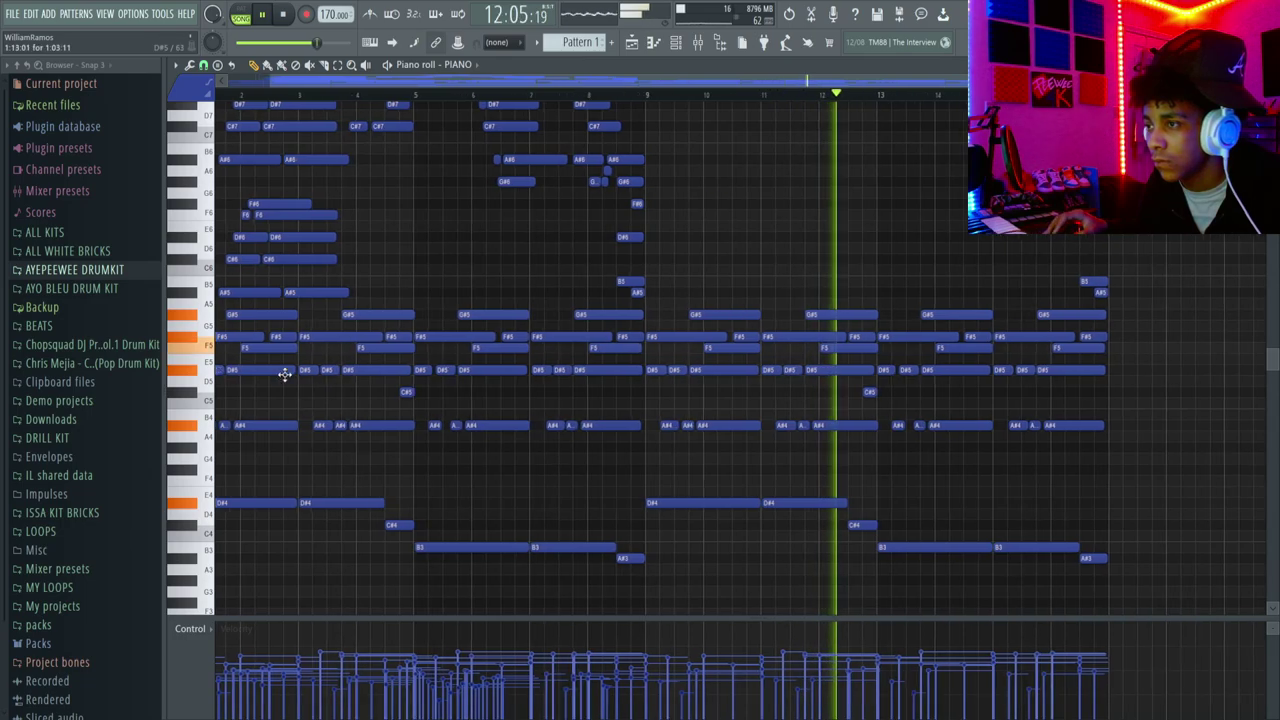
pyautogui.scroll(2, 285, 374)
pyautogui.scroll(4, 343, 371)
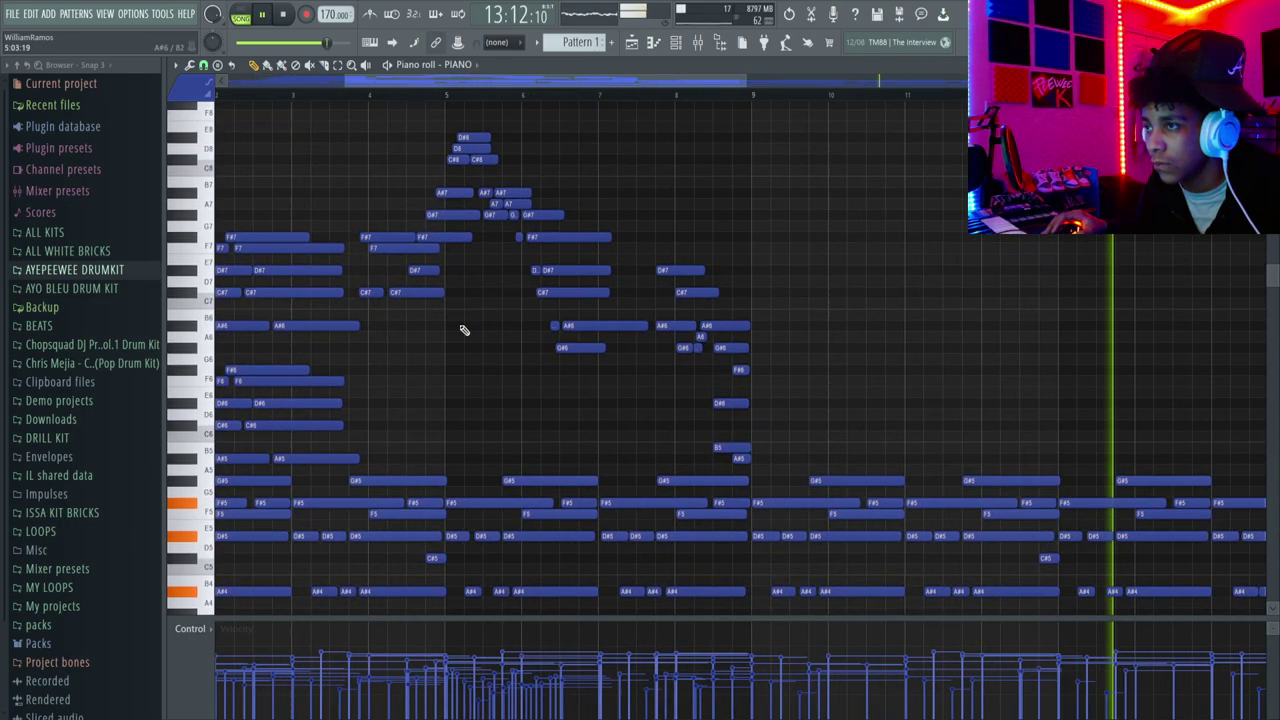
pyautogui.scroll(3, 464, 330)
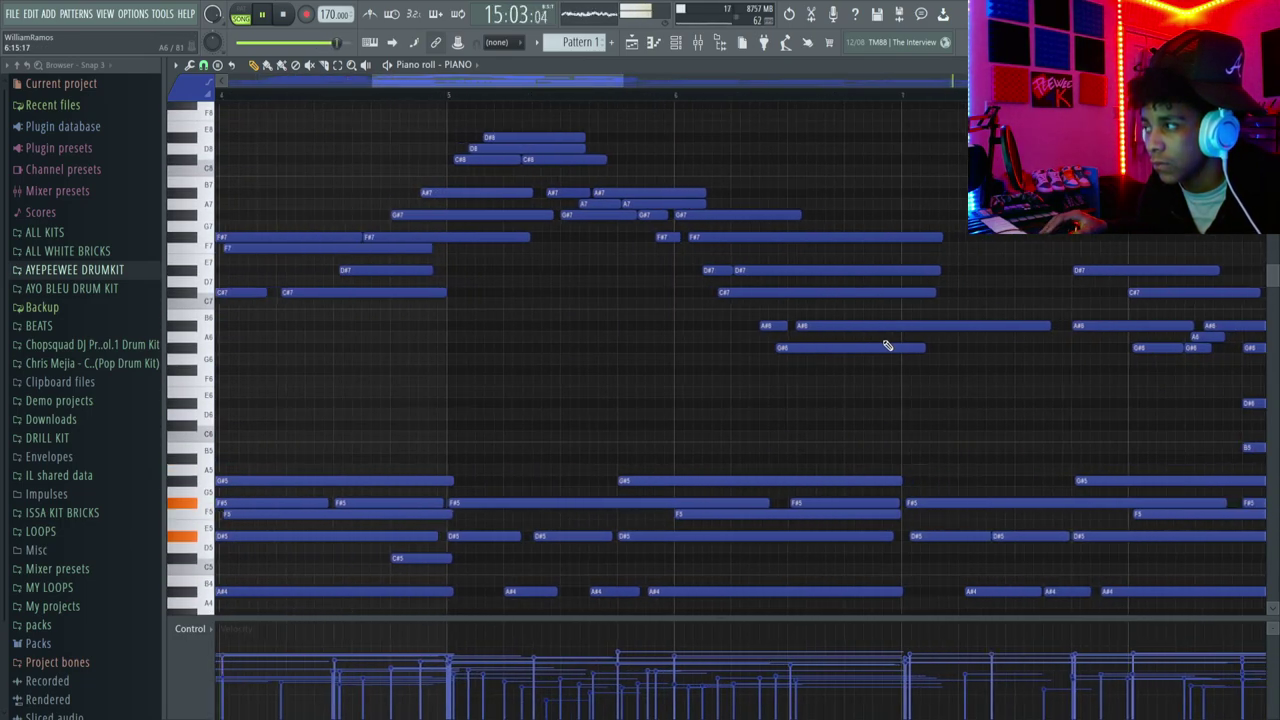
pyautogui.scroll(-3, 886, 346)
pyautogui.scroll(-2, 888, 348)
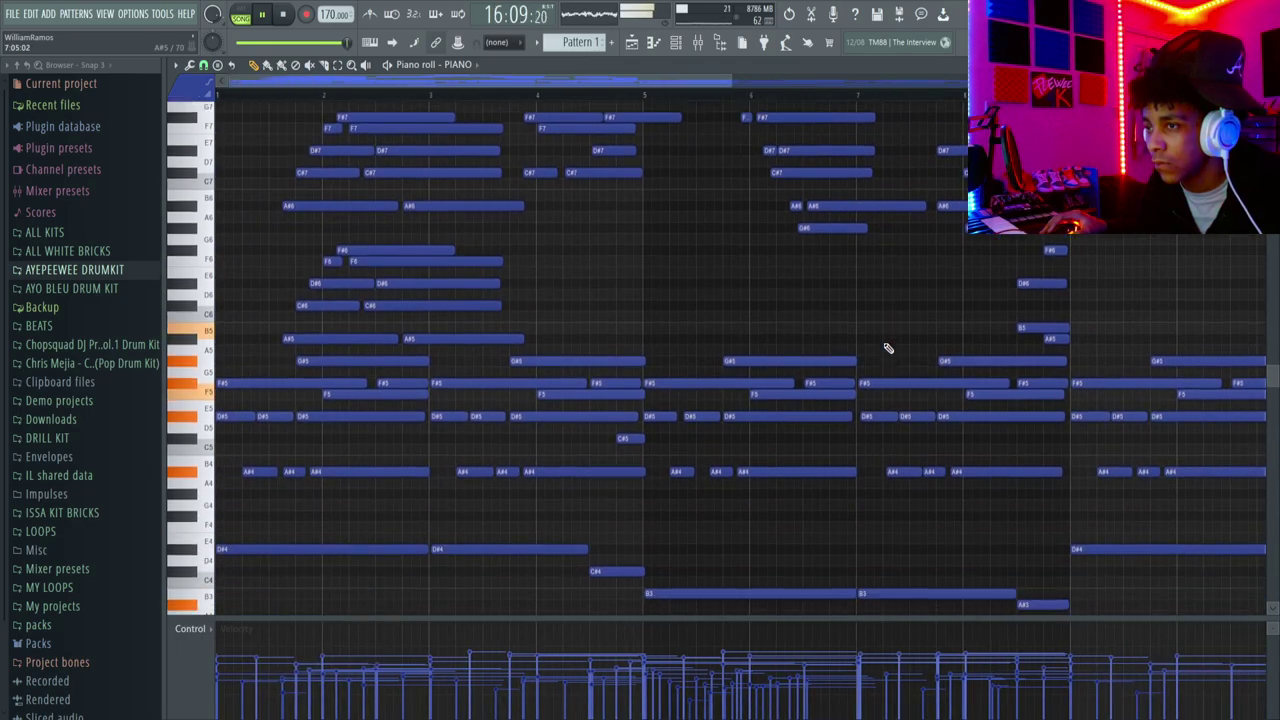
pyautogui.scroll(-5, 888, 350)
pyautogui.press('space')
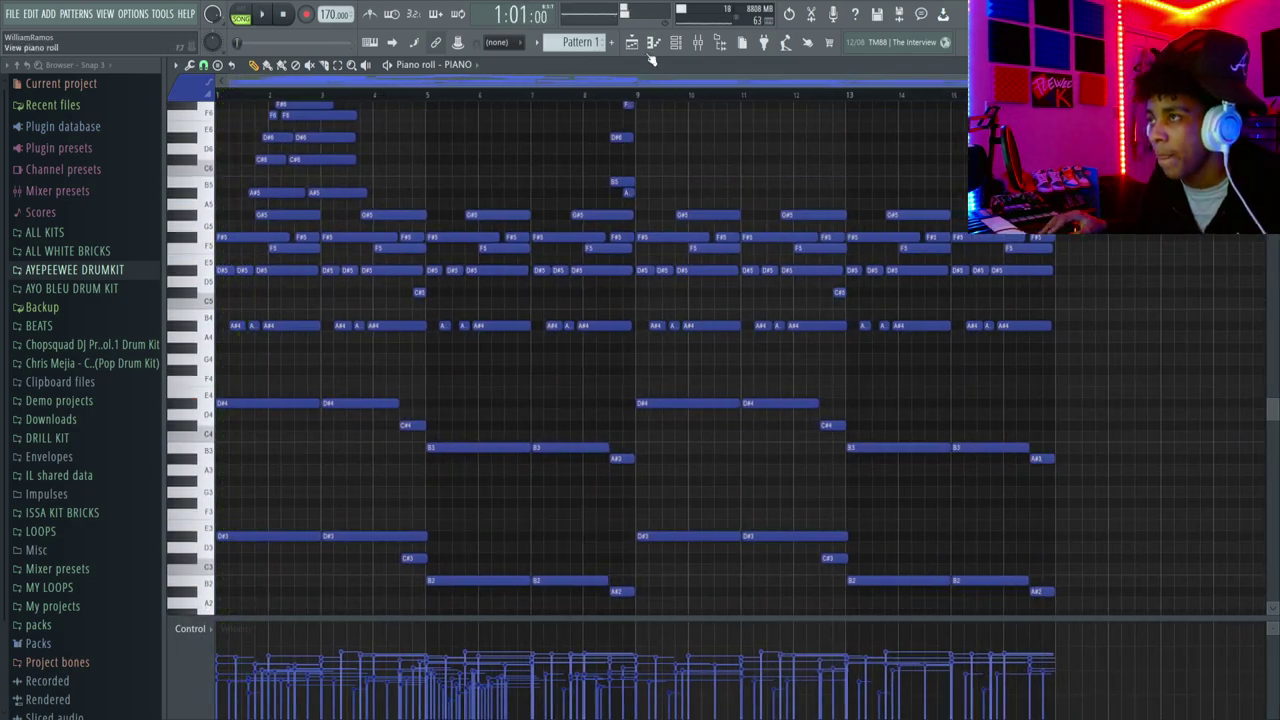
# - Solo Track 2 in the playlist, and review the notes and layers of the PAD channel's Omnisphere patch Pillowy Pad Piano
pyautogui.click(632, 42)
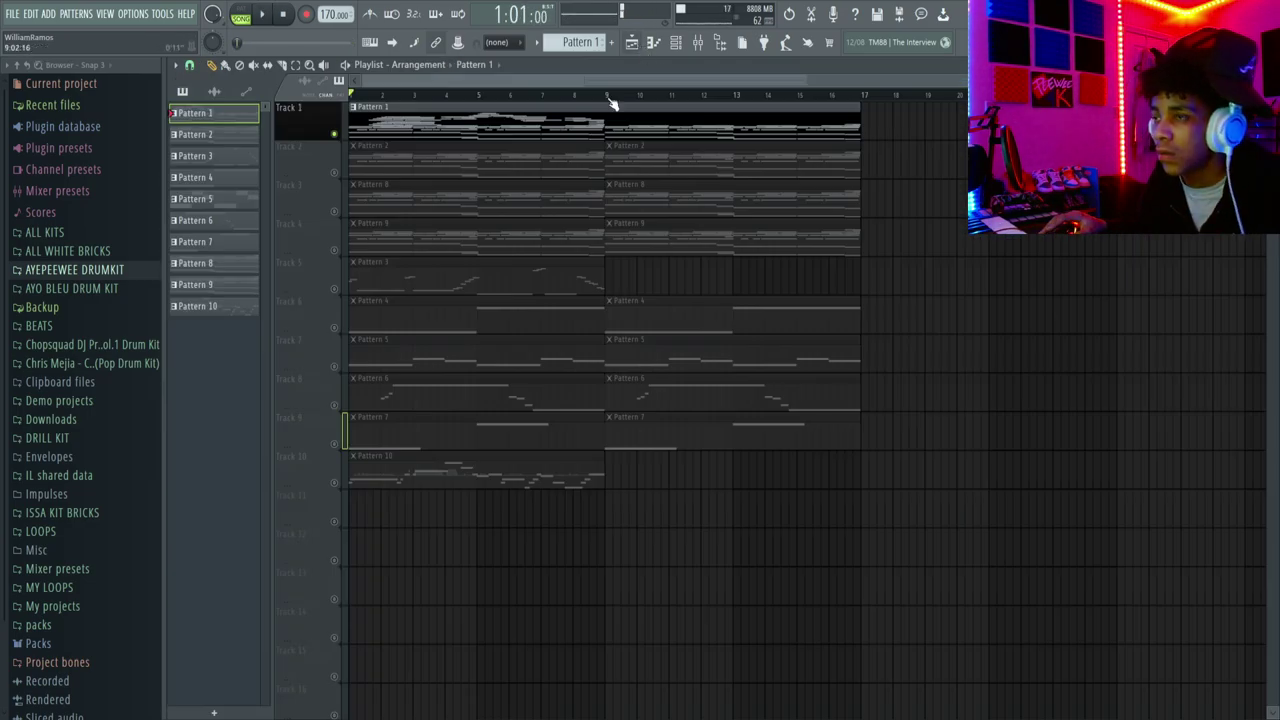
pyautogui.rightClick(334, 172)
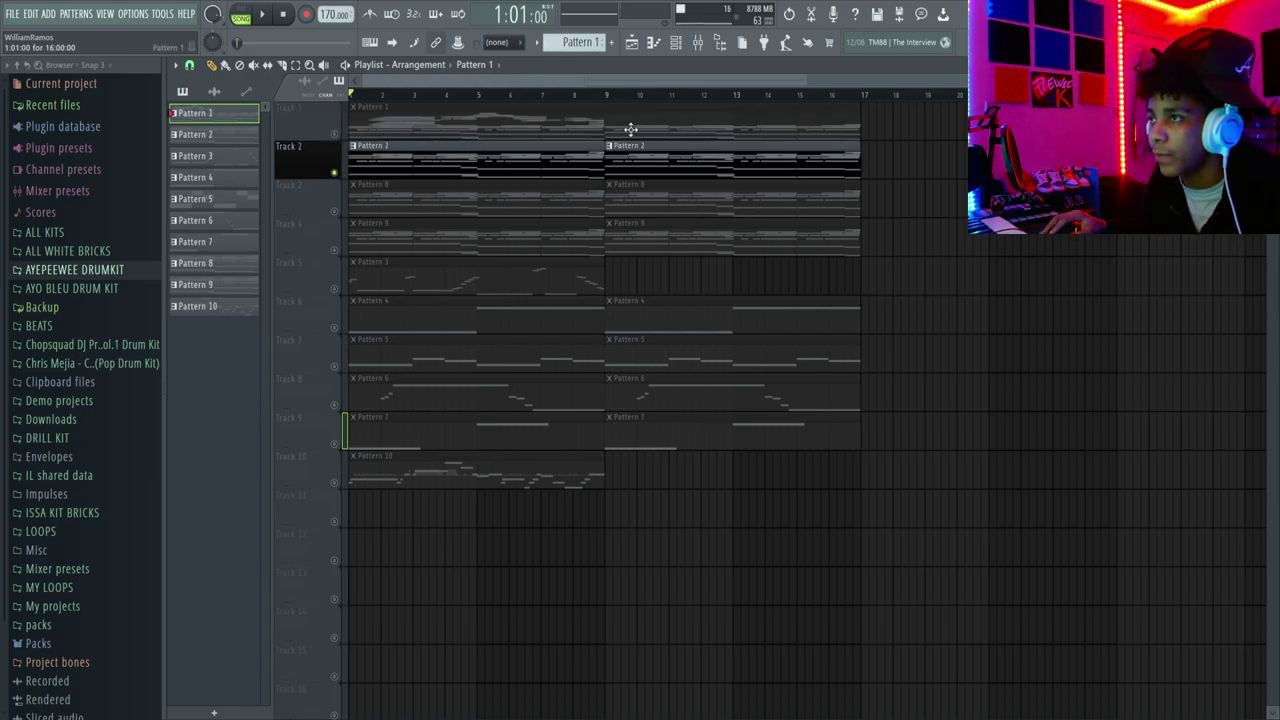
pyautogui.press('F6')
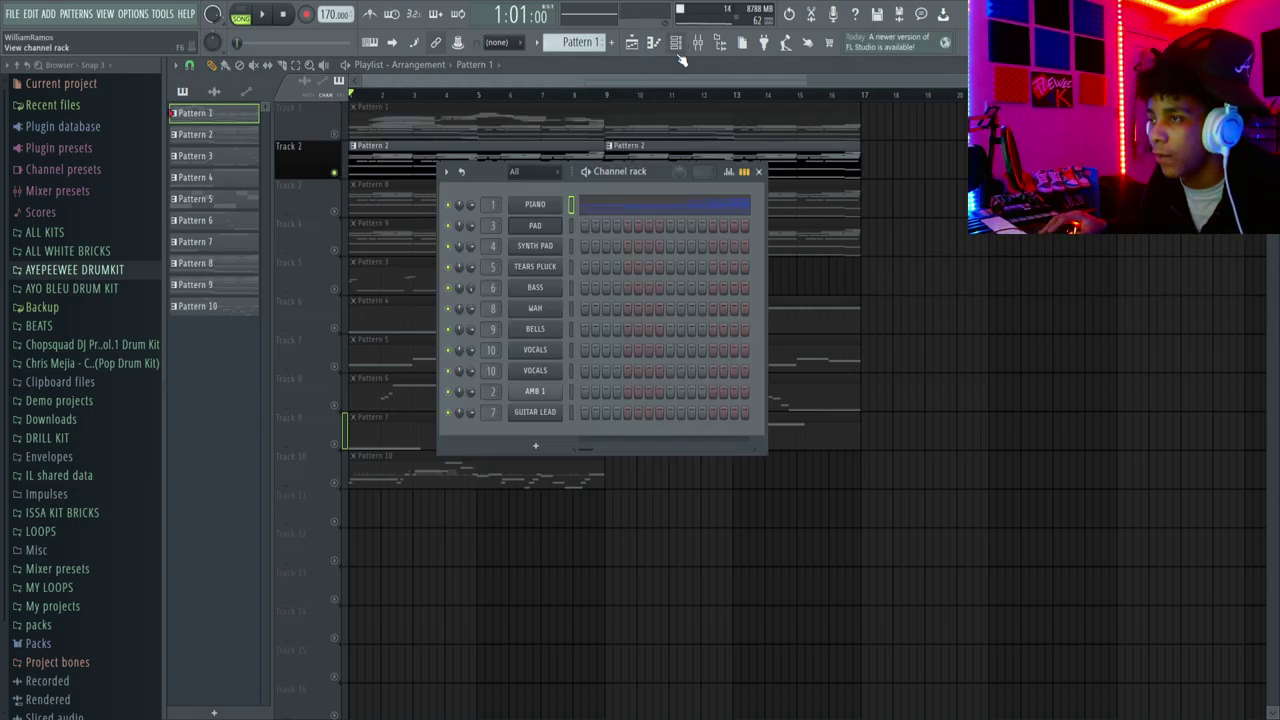
pyautogui.click(558, 225)
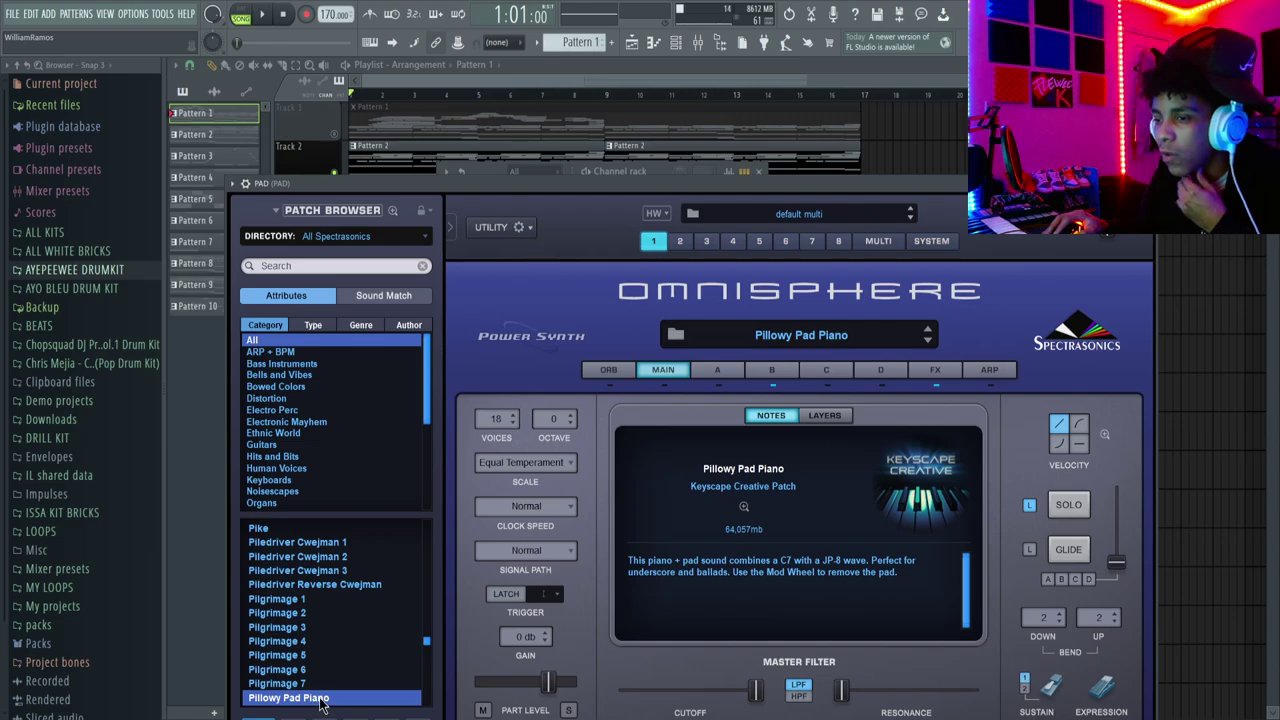
pyautogui.click(826, 416)
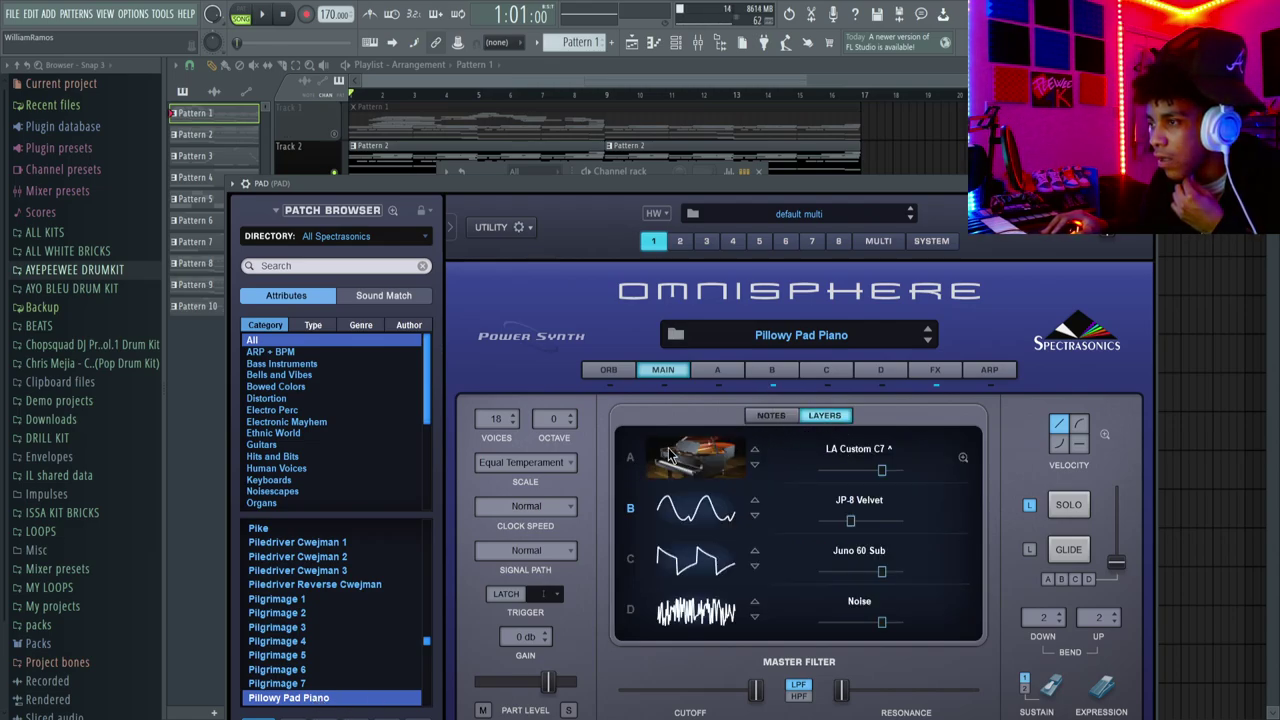
pyautogui.click(1150, 183)
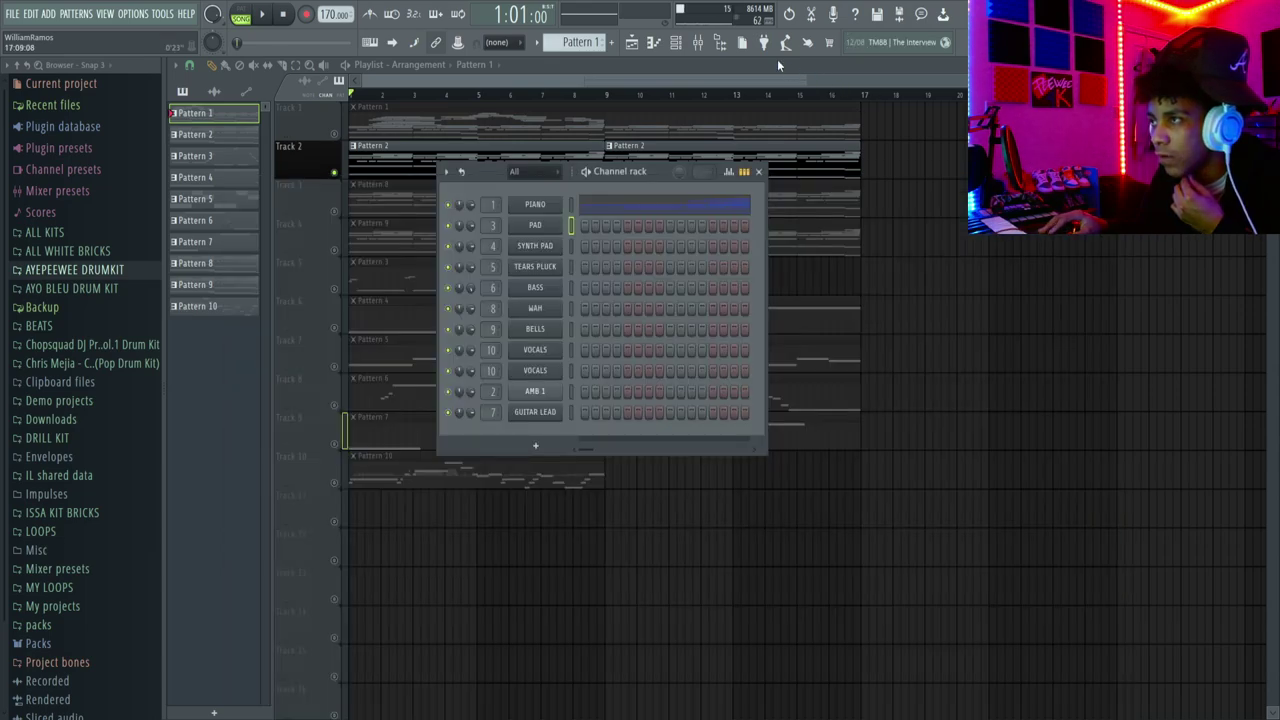
# - Review the ValhallaVintageVerb, ValhallaDelay, Fruity delay 2 and Fruity parametric EQ 2 settings on the PAD mixer track
pyautogui.click(698, 42)
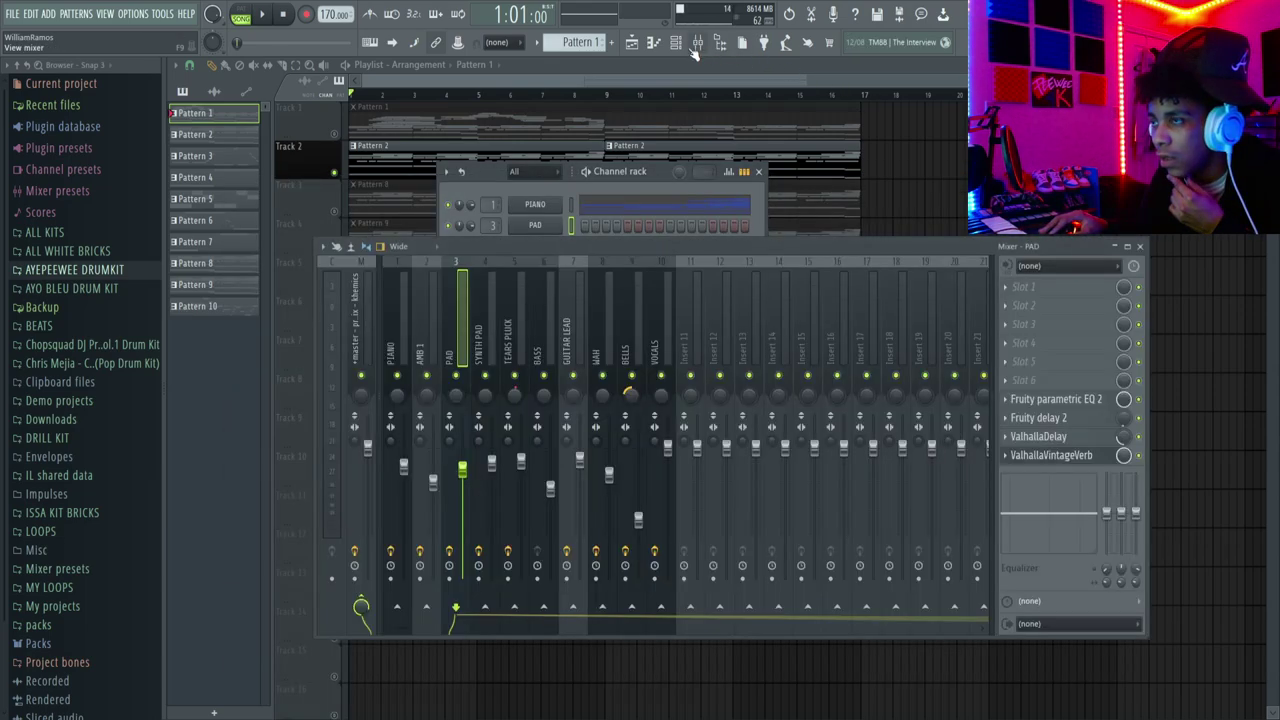
pyautogui.click(1060, 455)
pyautogui.click(1082, 448)
pyautogui.click(1060, 437)
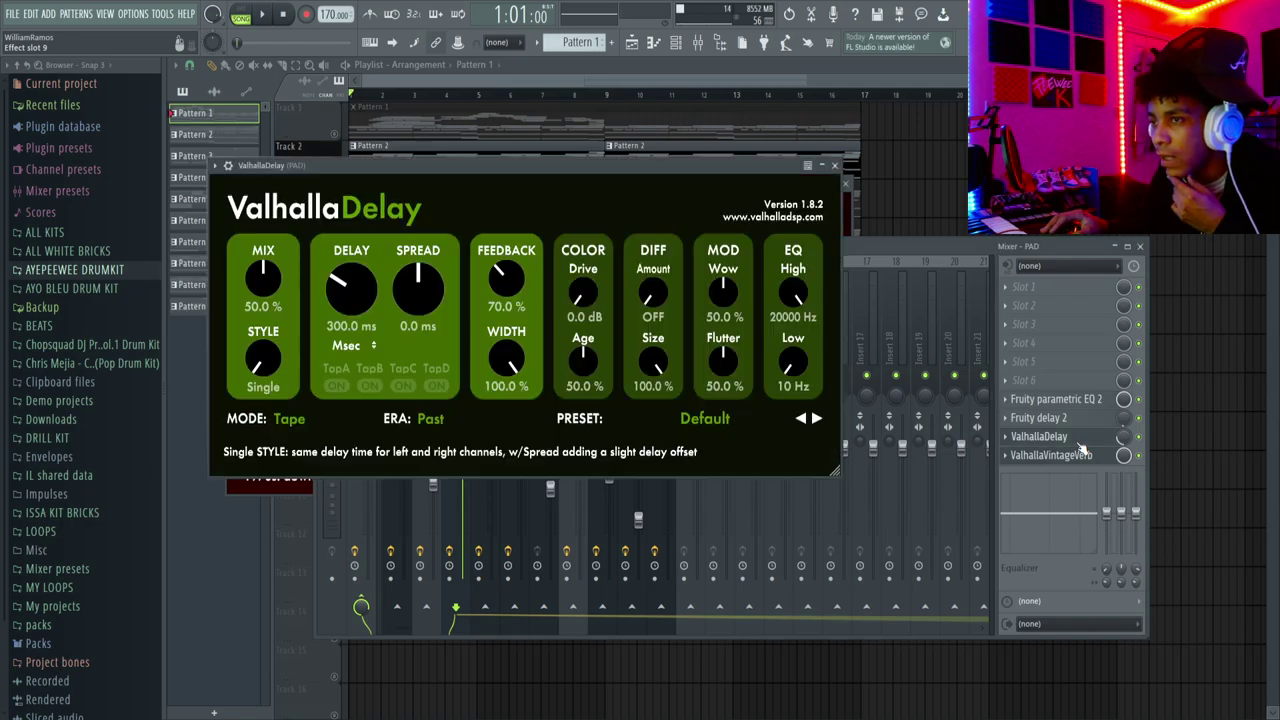
pyautogui.click(1090, 419)
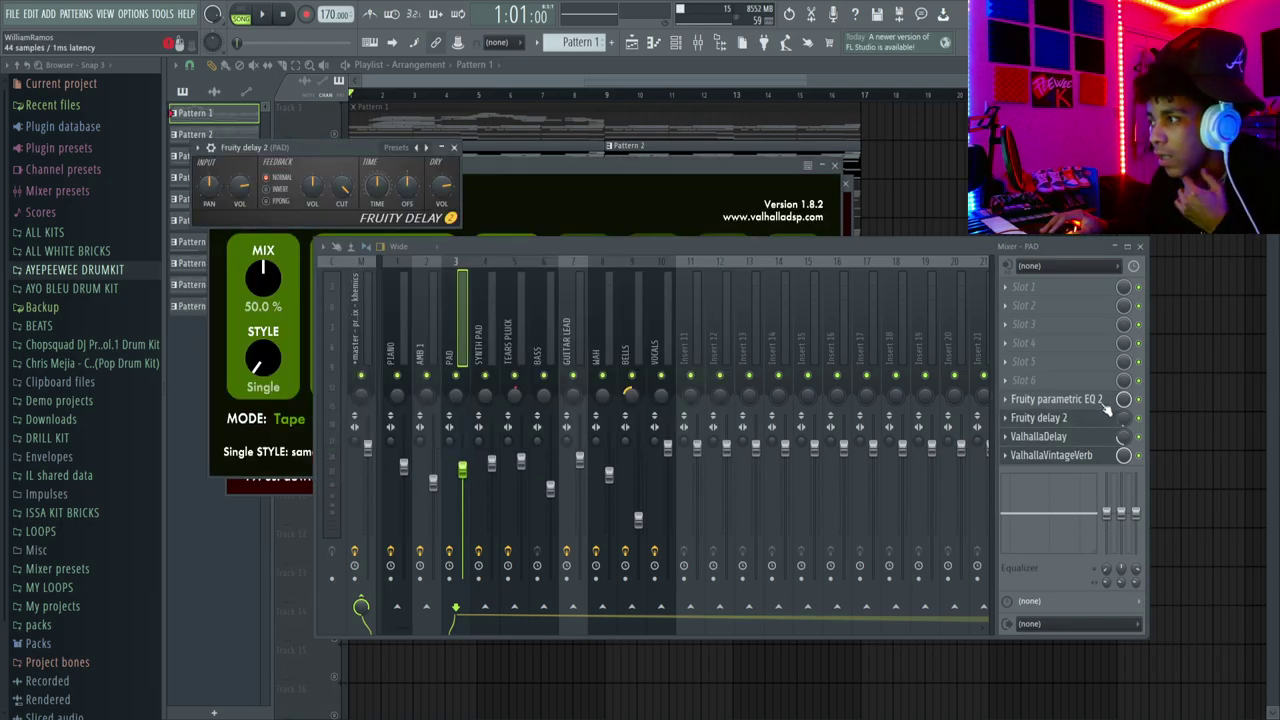
pyautogui.click(1080, 399)
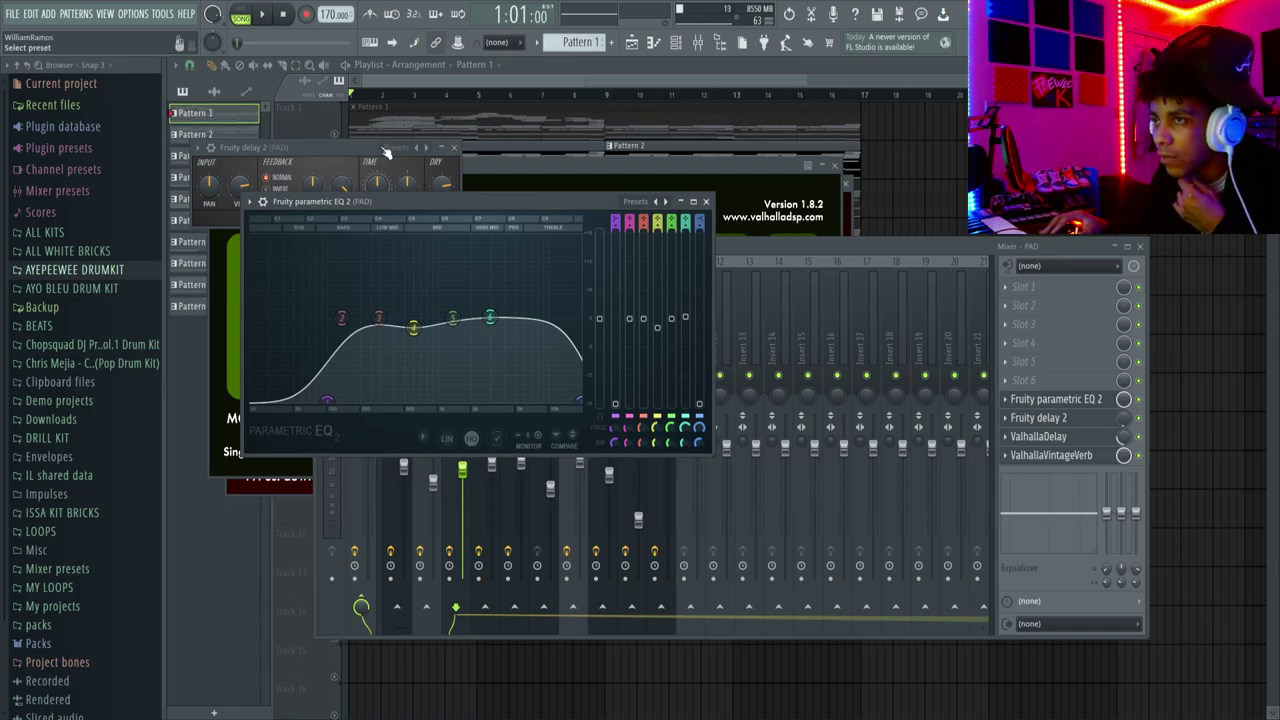
pyautogui.moveTo(382, 149); pyautogui.dragTo(504, 176)
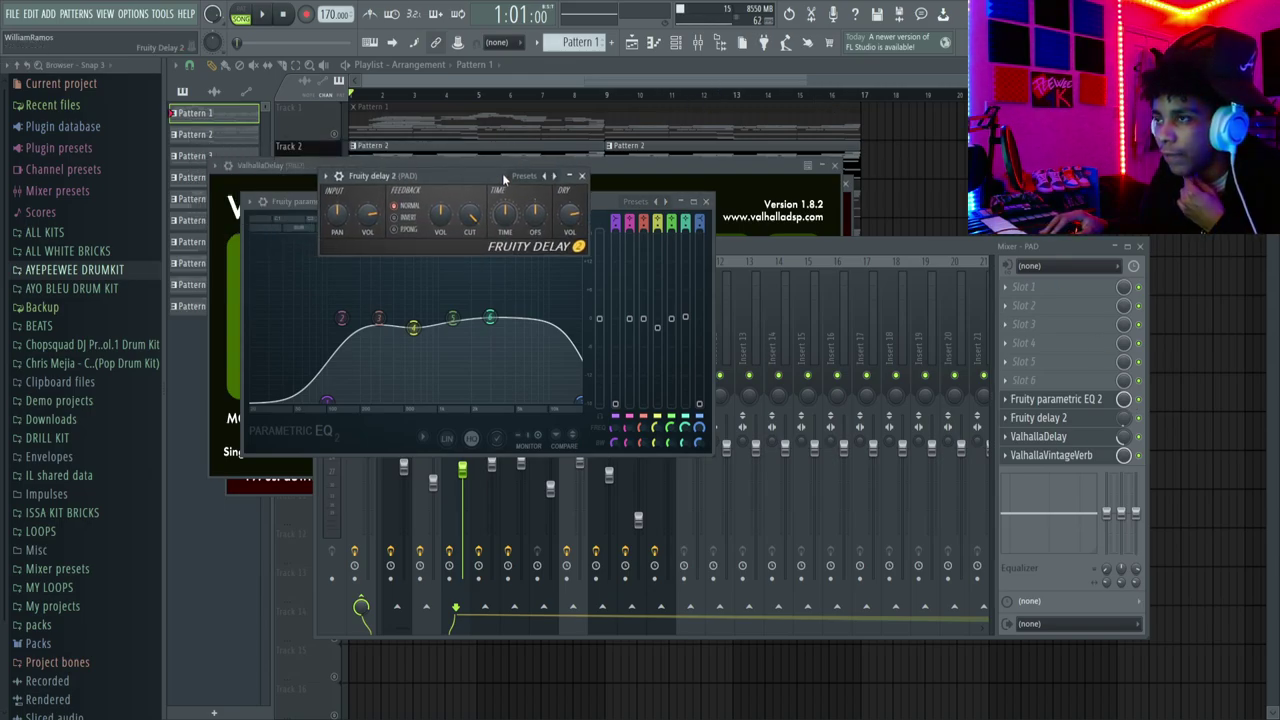
pyautogui.click(584, 176)
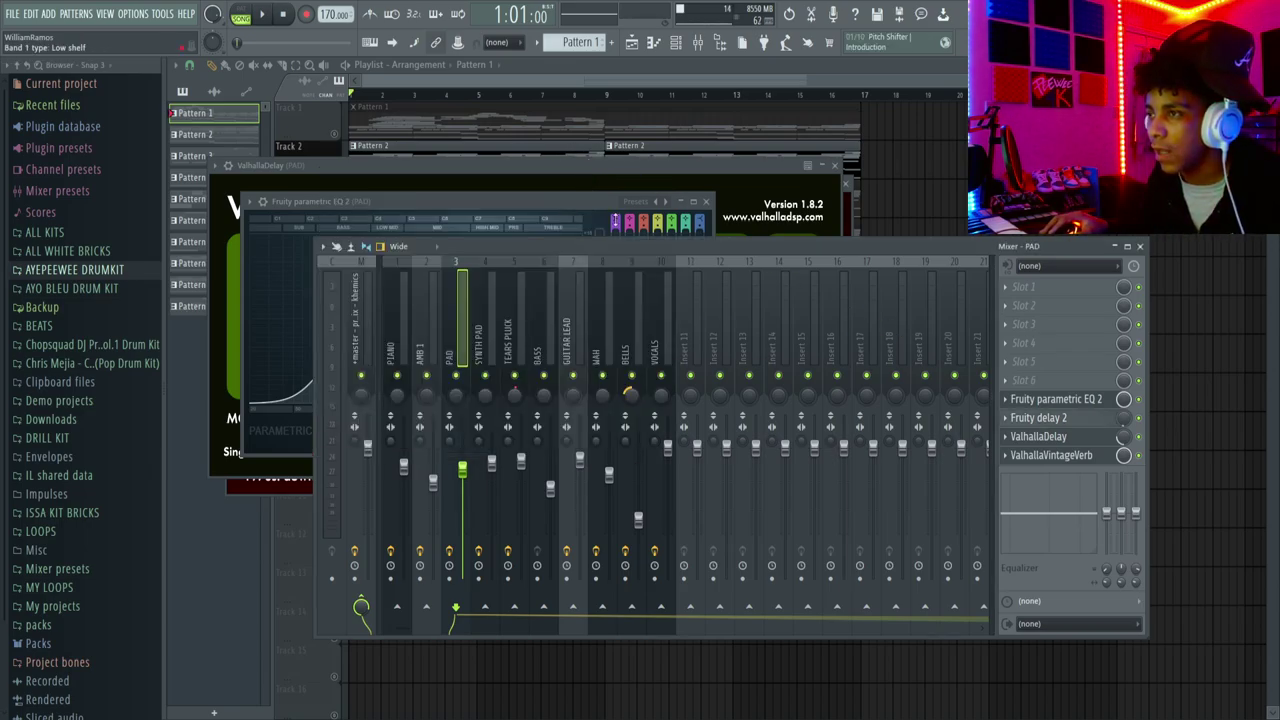
# - Close all open windows over the playlist and listen to the soloed Track 2 with Pattern 2
pyautogui.press('F12')
pyautogui.press('space')
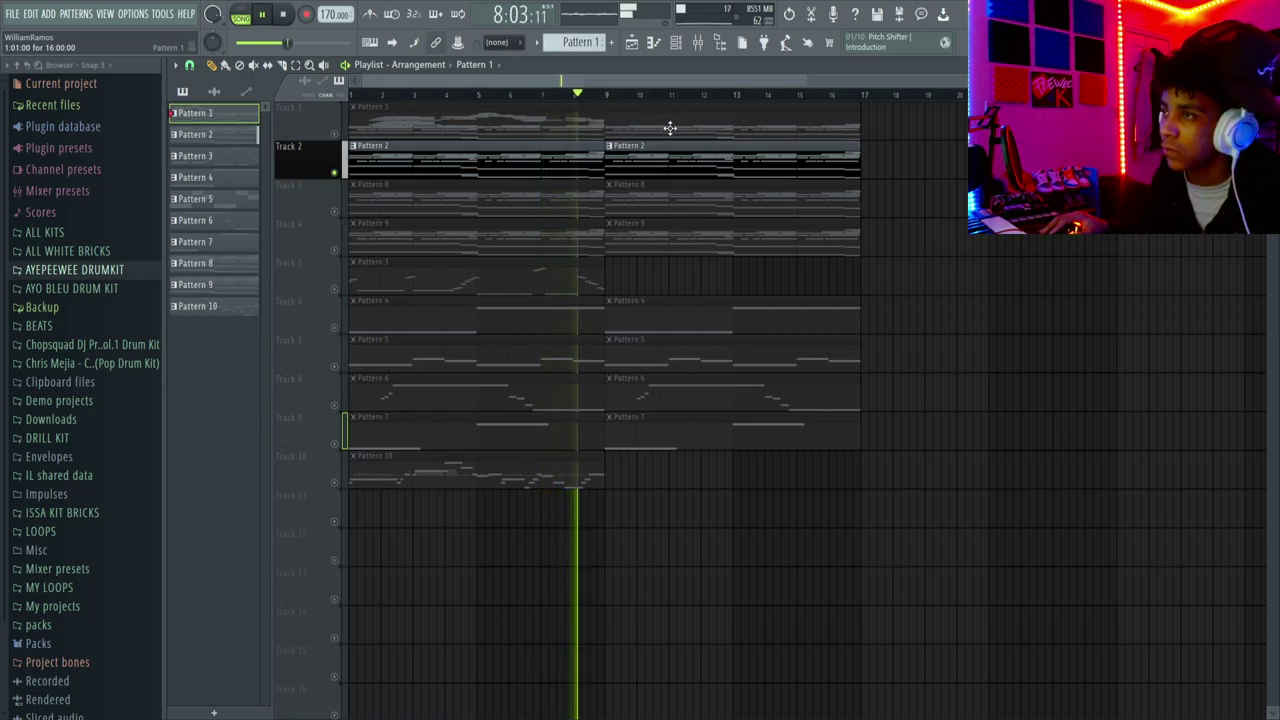
pyautogui.press('space')
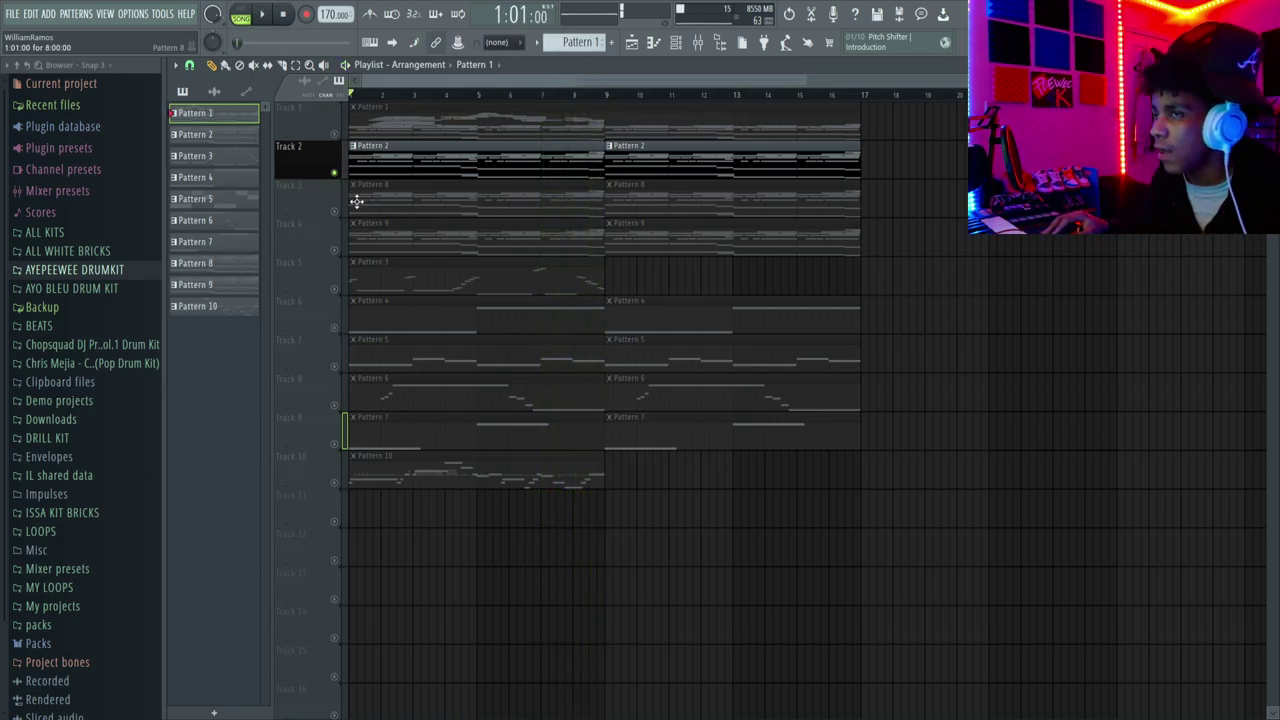
# - Mute Track 2 and unmute Track 3, and review the SYNTH PAD channel's Analog Lab V preset Synth - 80s Iconic
pyautogui.click(335, 173)
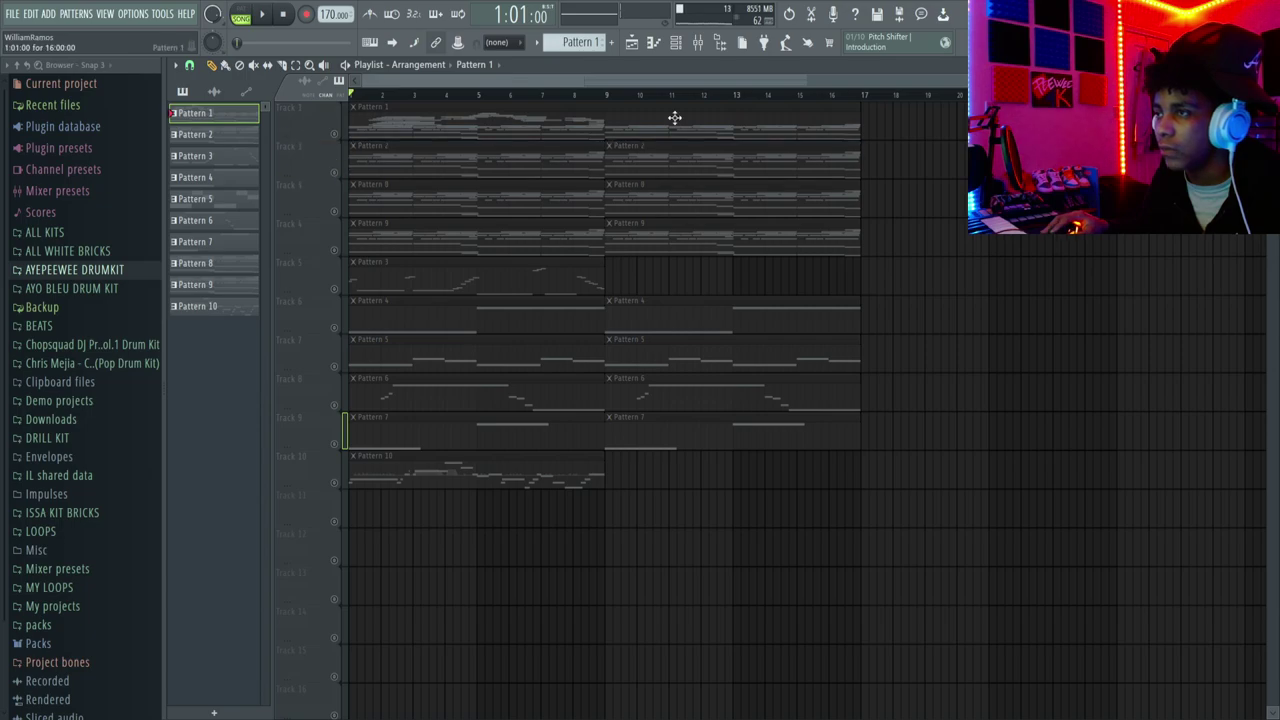
pyautogui.click(336, 212)
pyautogui.click(687, 46)
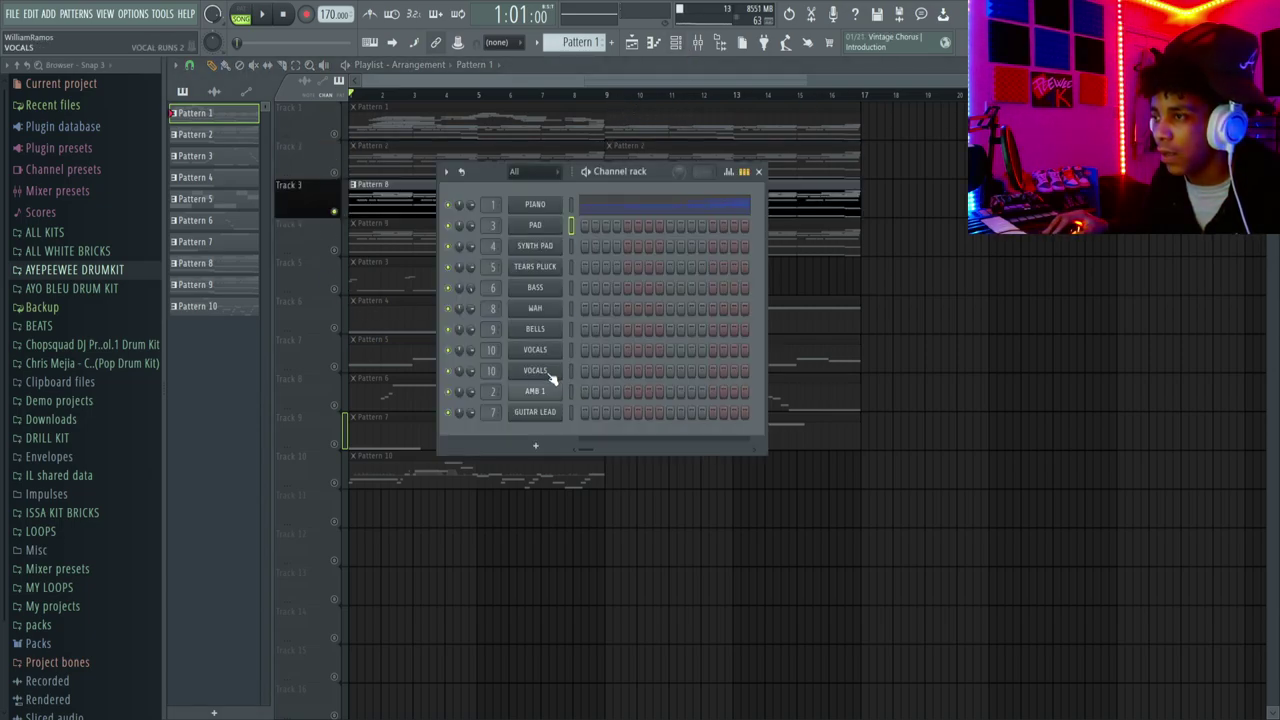
pyautogui.click(536, 246)
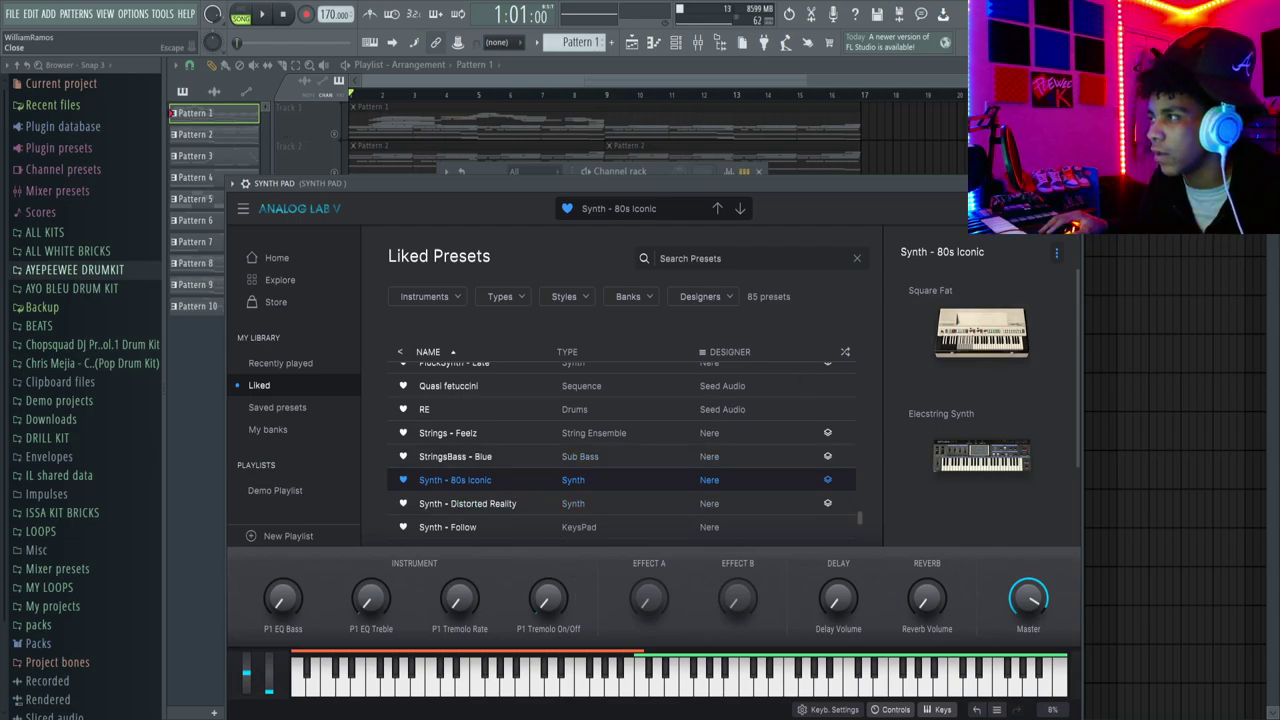
pyautogui.click(1078, 183)
# - Review the Fruity parametric EQ 2, ValhallaVintageVerb and Fruity delay 2 settings on the SYNTH PAD mixer track
pyautogui.click(713, 42)
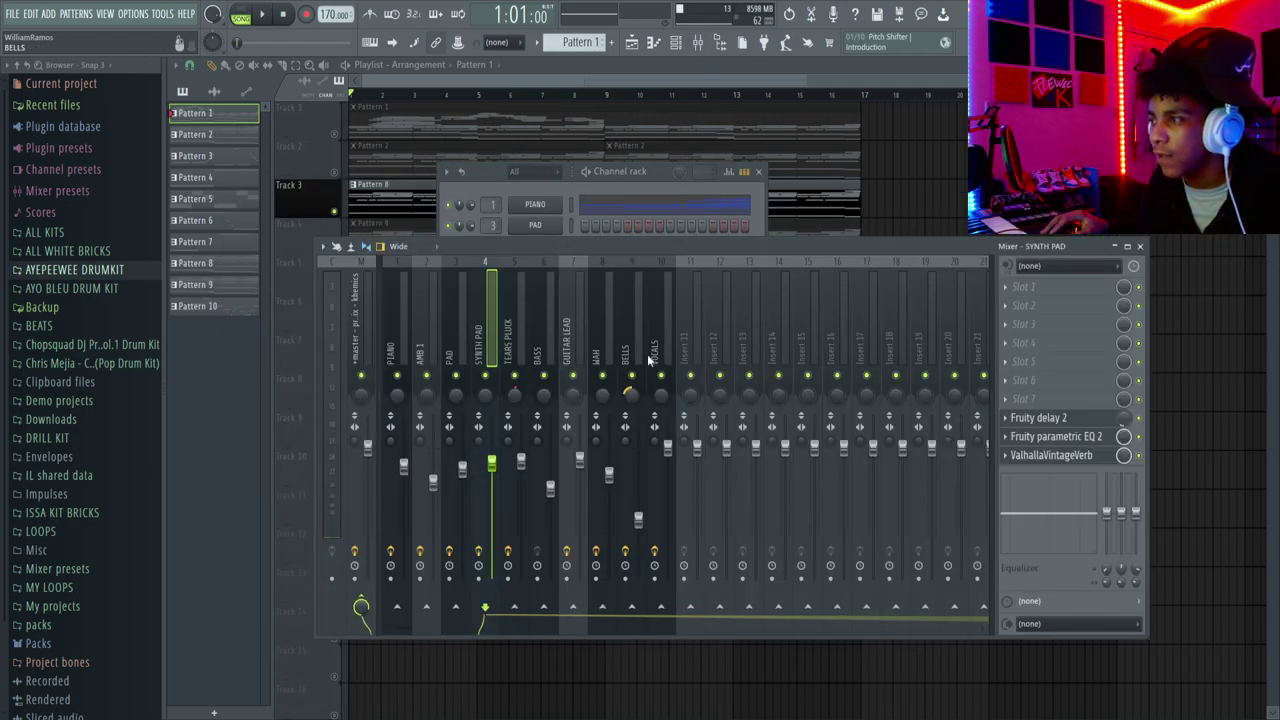
pyautogui.click(1058, 437)
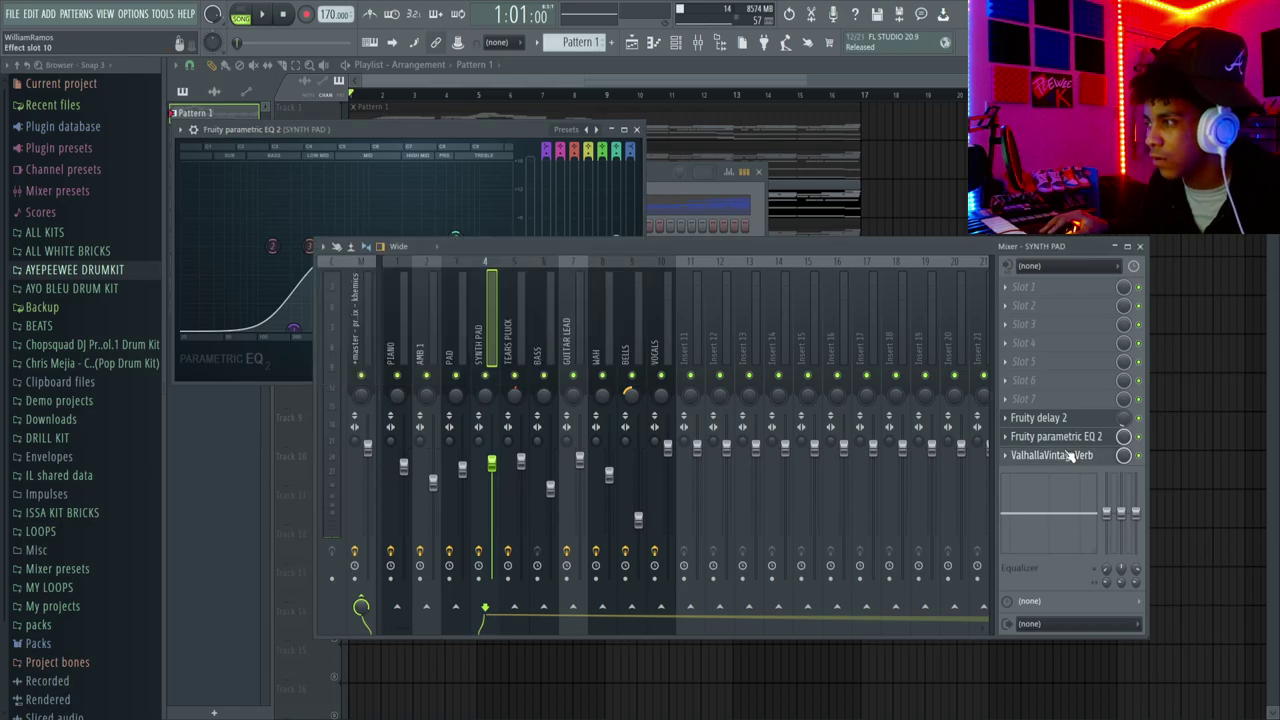
pyautogui.click(1071, 456)
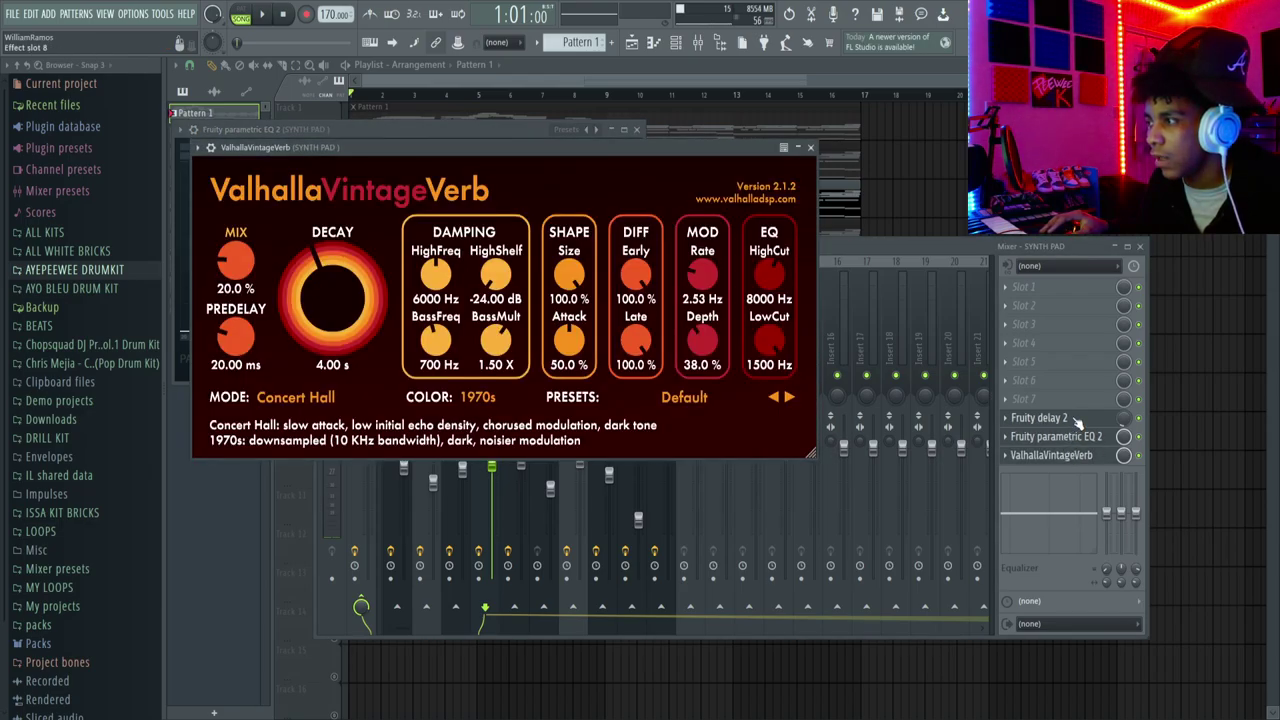
pyautogui.click(1077, 420)
# - Close the plugin and mixer windows and listen to Track 3 with Pattern 8 on its own
pyautogui.press('F12')
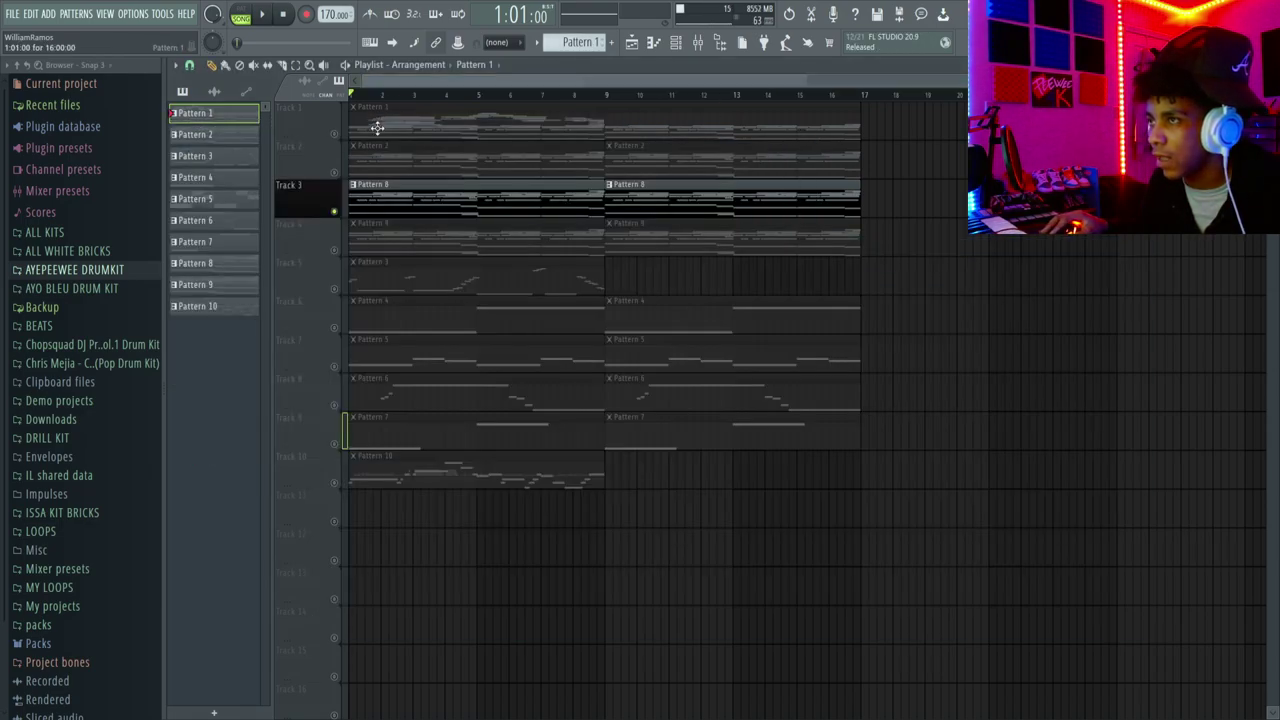
pyautogui.press('space')
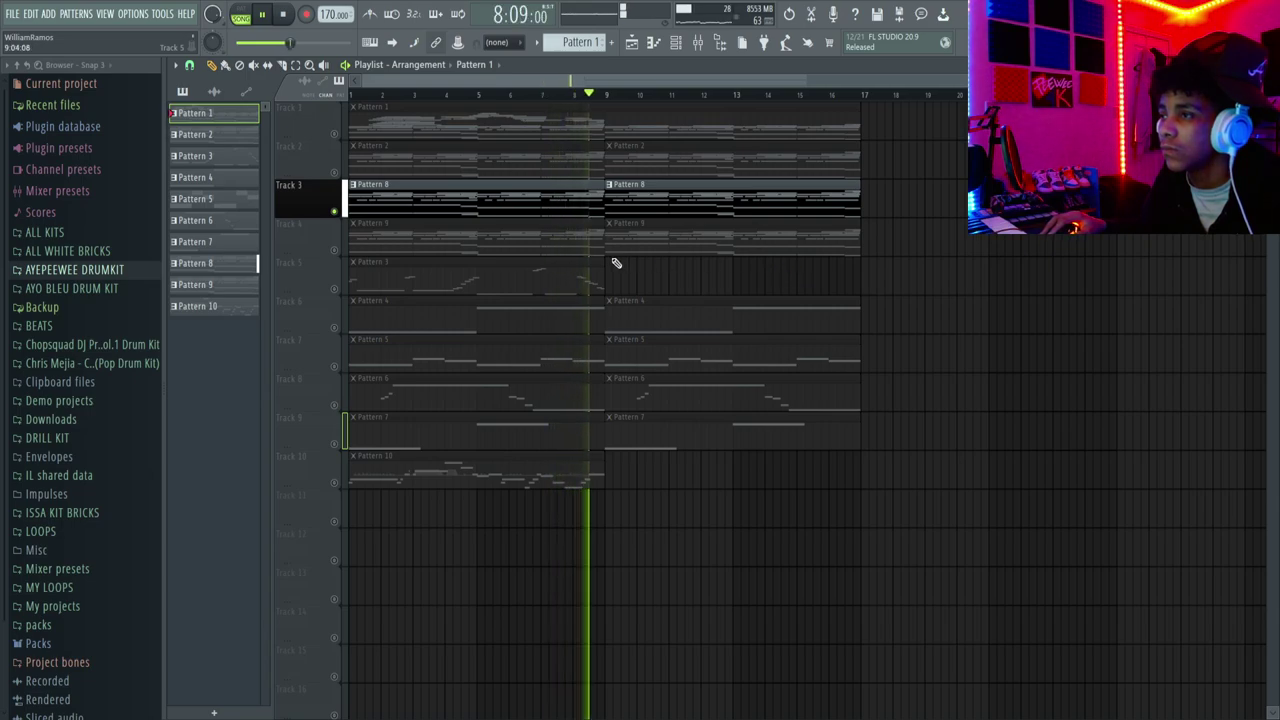
pyautogui.press('space')
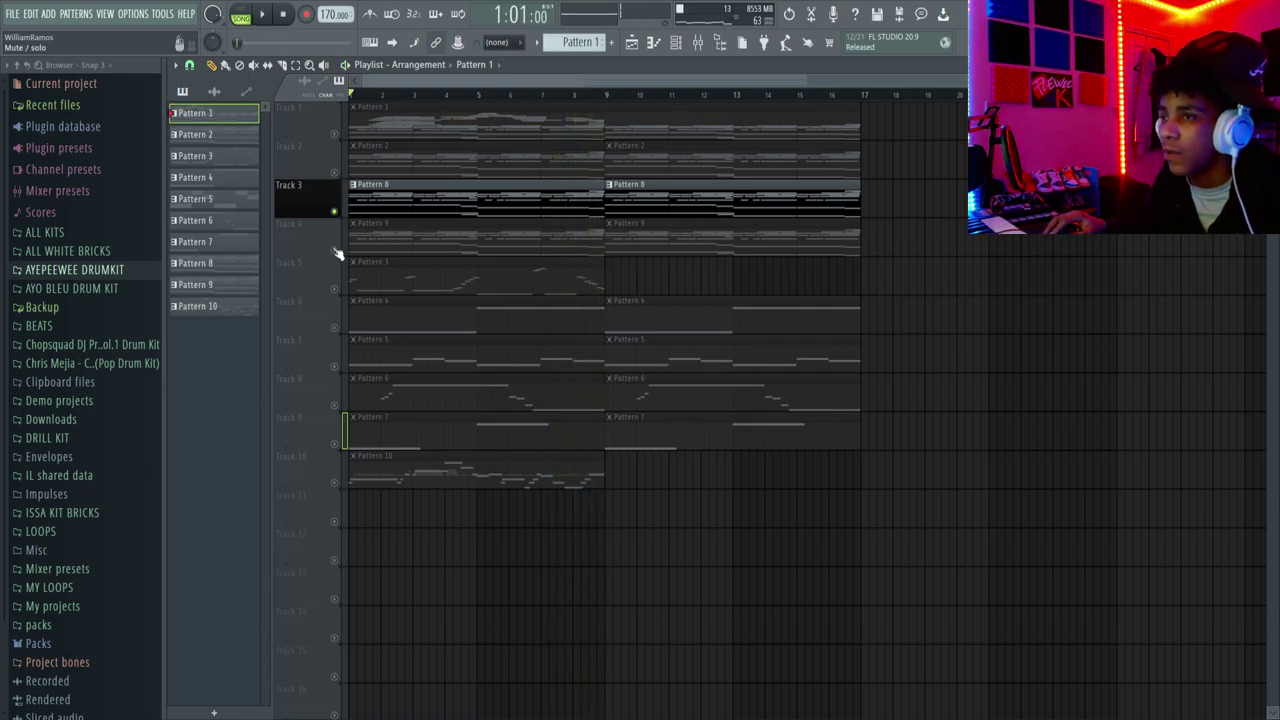
# - Solo Track 4 and review the TEARS PLUCK channel's Analog Lab V preset and its mixer effects, from PanMan through ValhallaVintageVerb
pyautogui.click(676, 42)
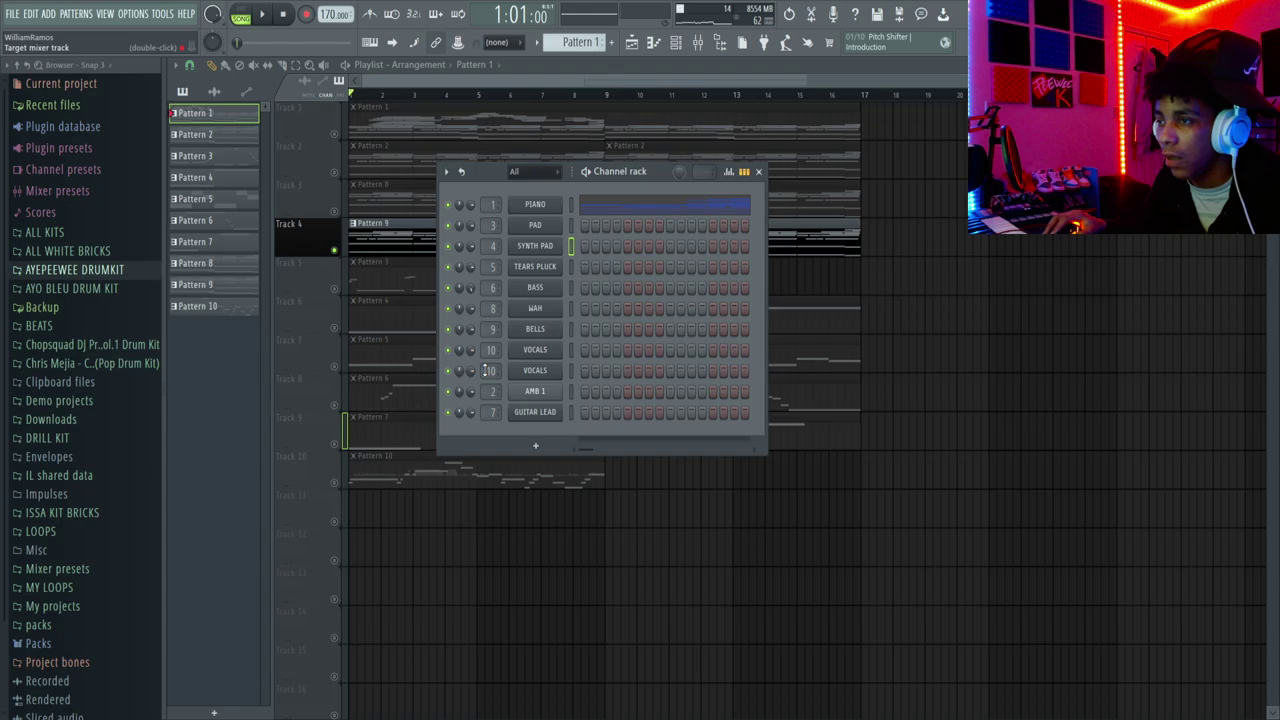
pyautogui.click(551, 271)
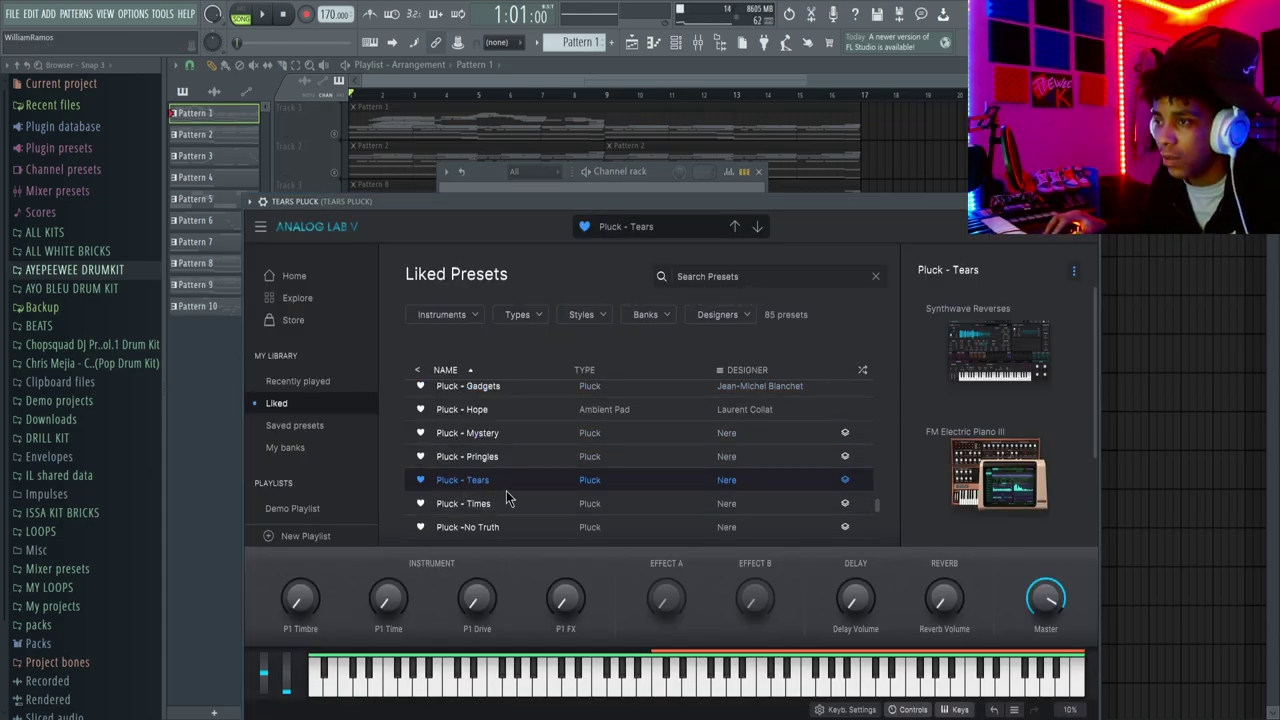
pyautogui.click(699, 44)
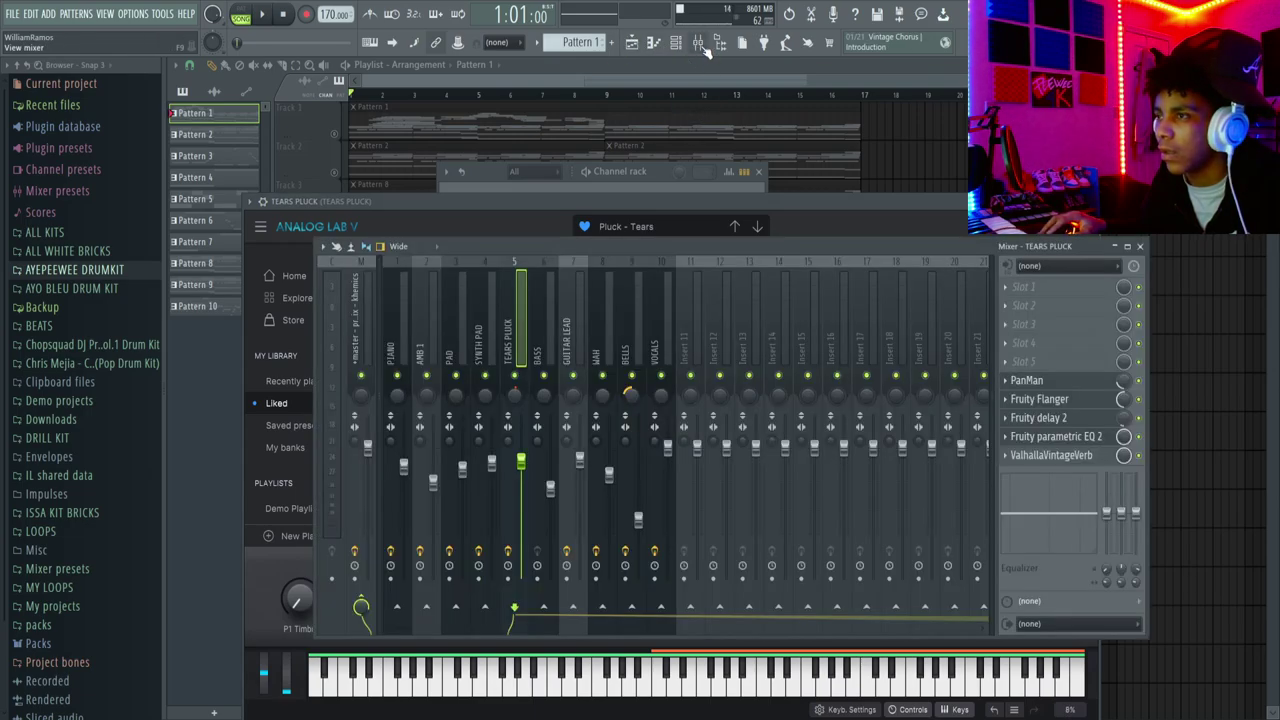
pyautogui.click(1060, 382)
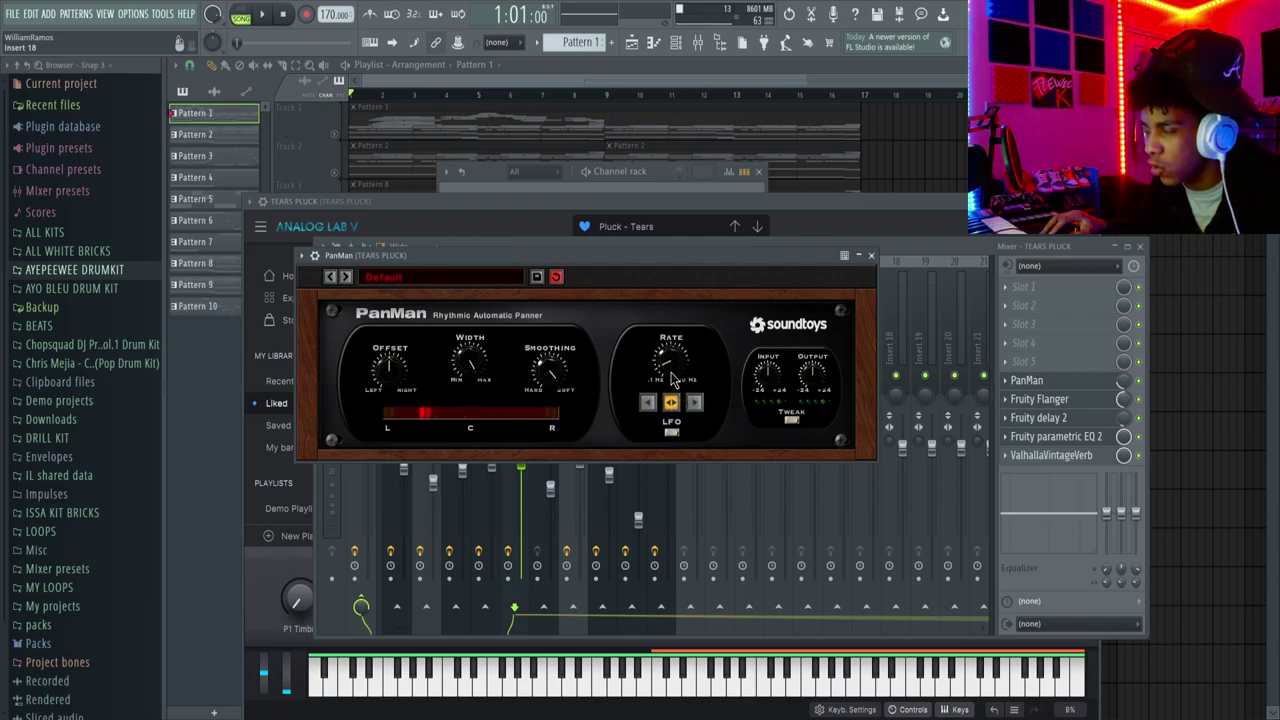
pyautogui.click(1064, 400)
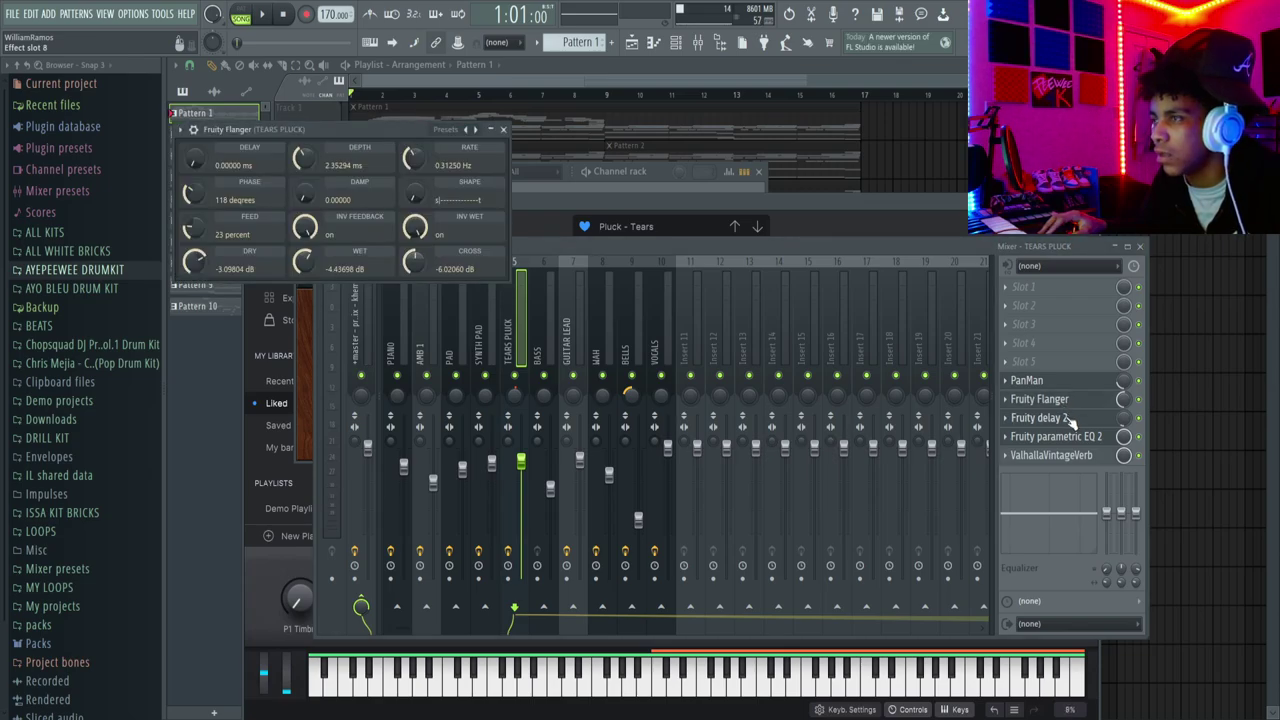
pyautogui.click(1050, 418)
pyautogui.click(1060, 437)
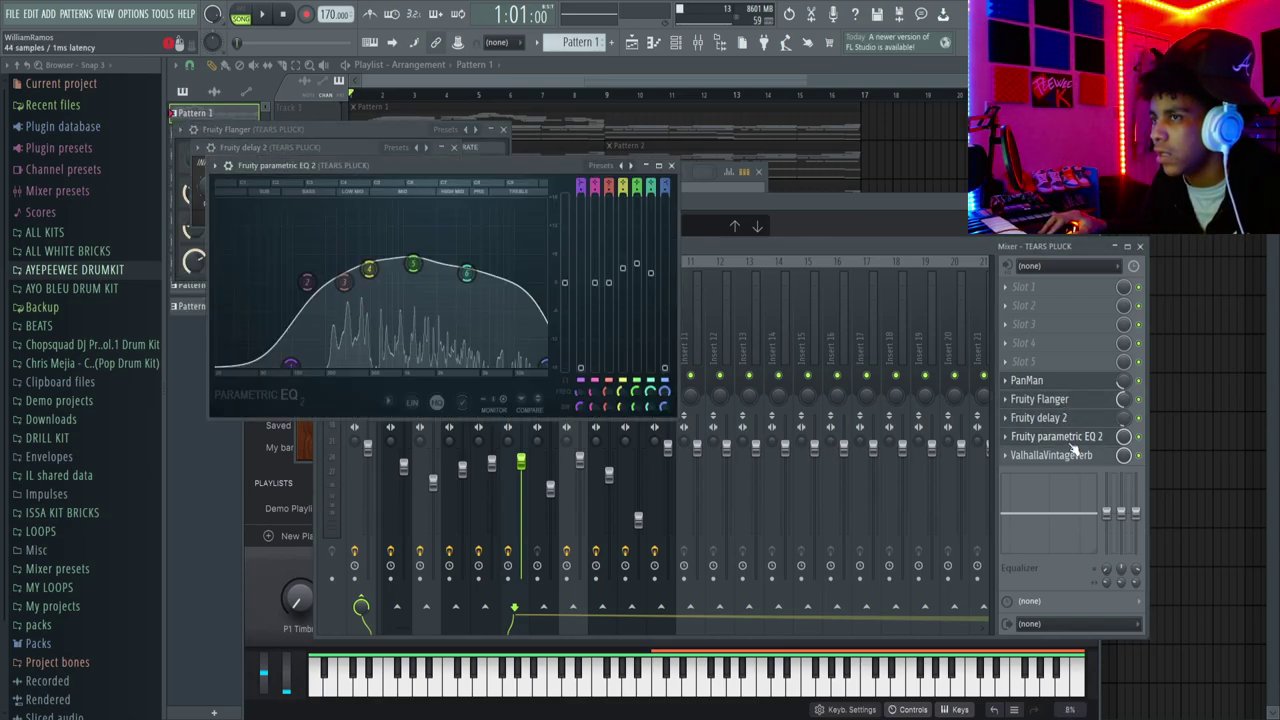
pyautogui.click(1060, 456)
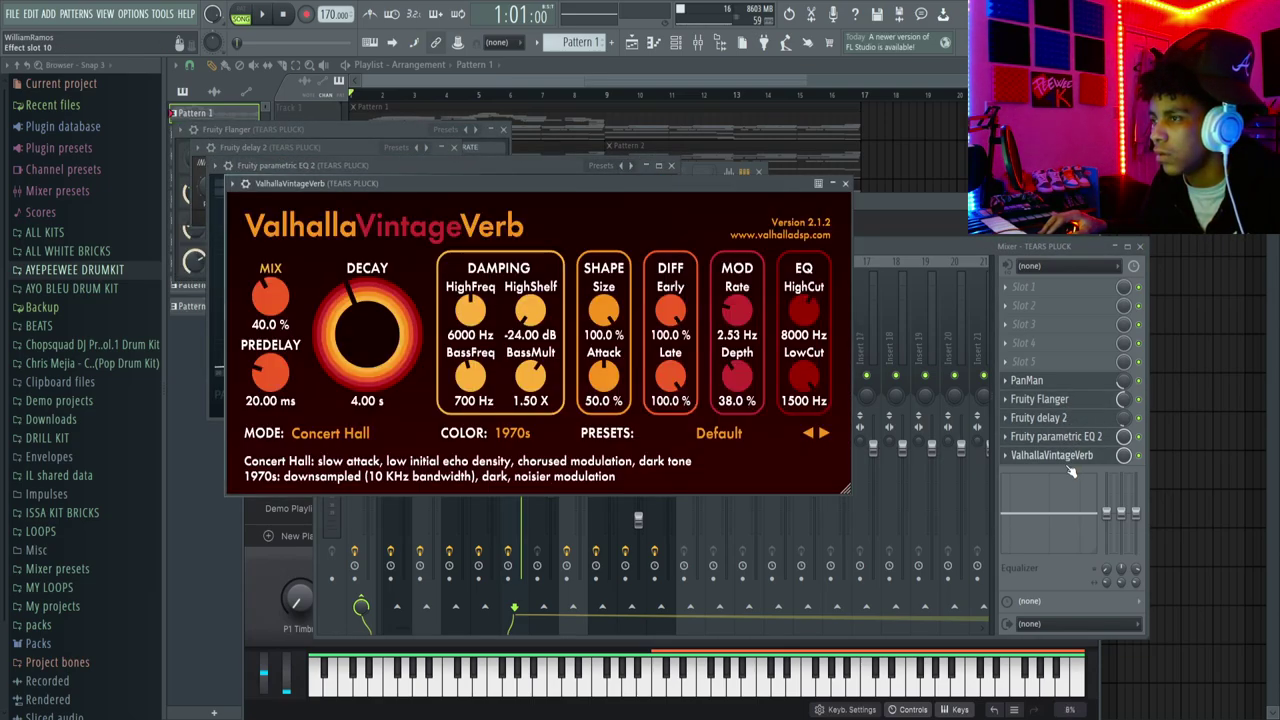
# - Close the plugin and mixer windows and listen to the soloed Track 4 with Pattern 9
pyautogui.click(849, 147)
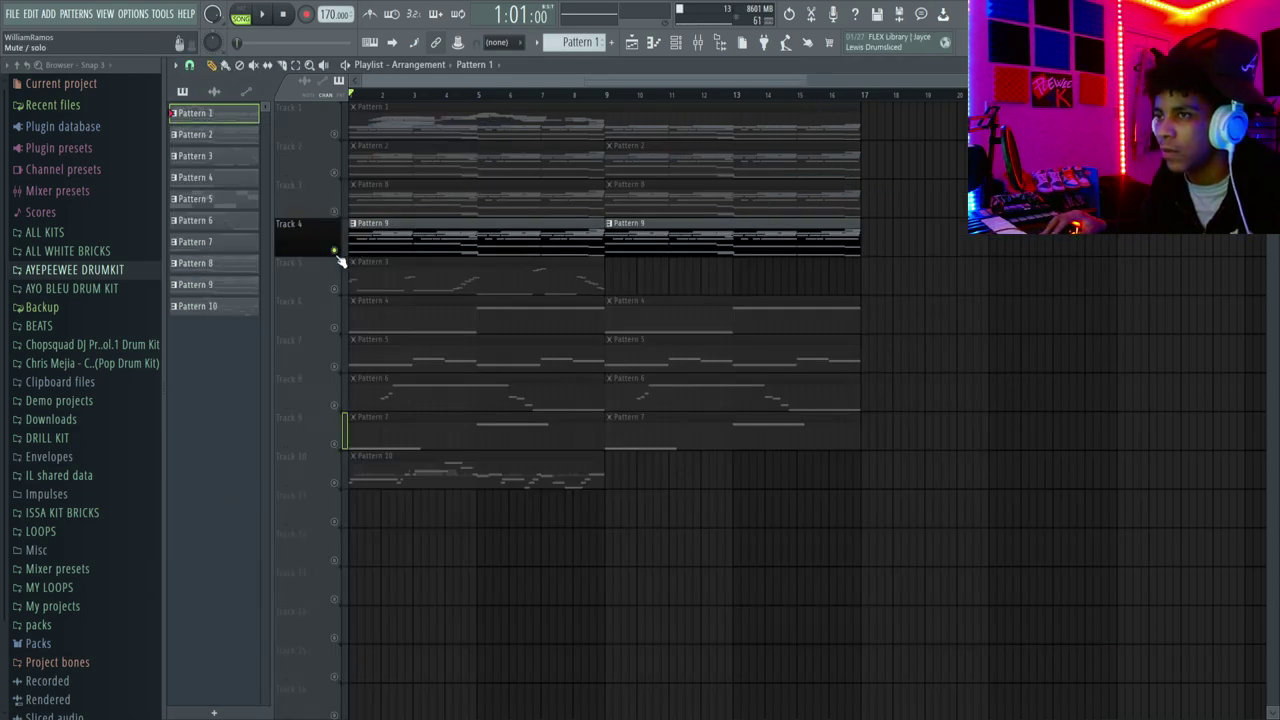
pyautogui.press('space')
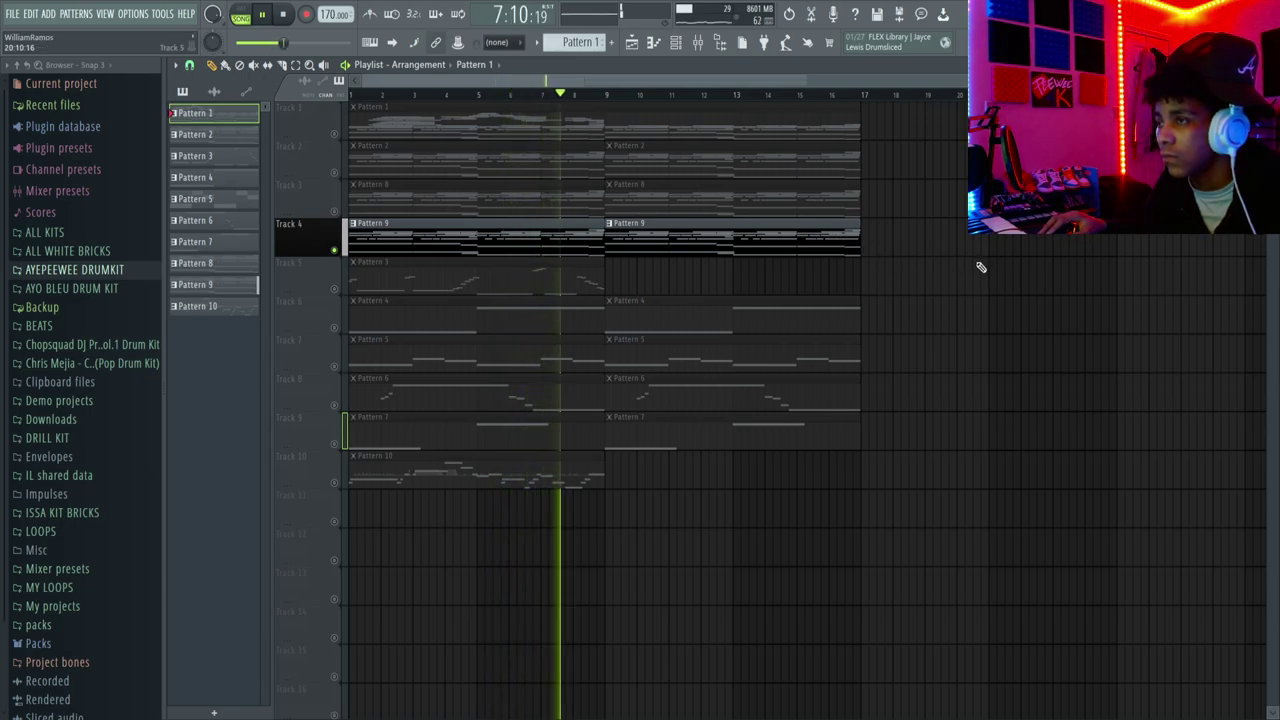
pyautogui.press('space')
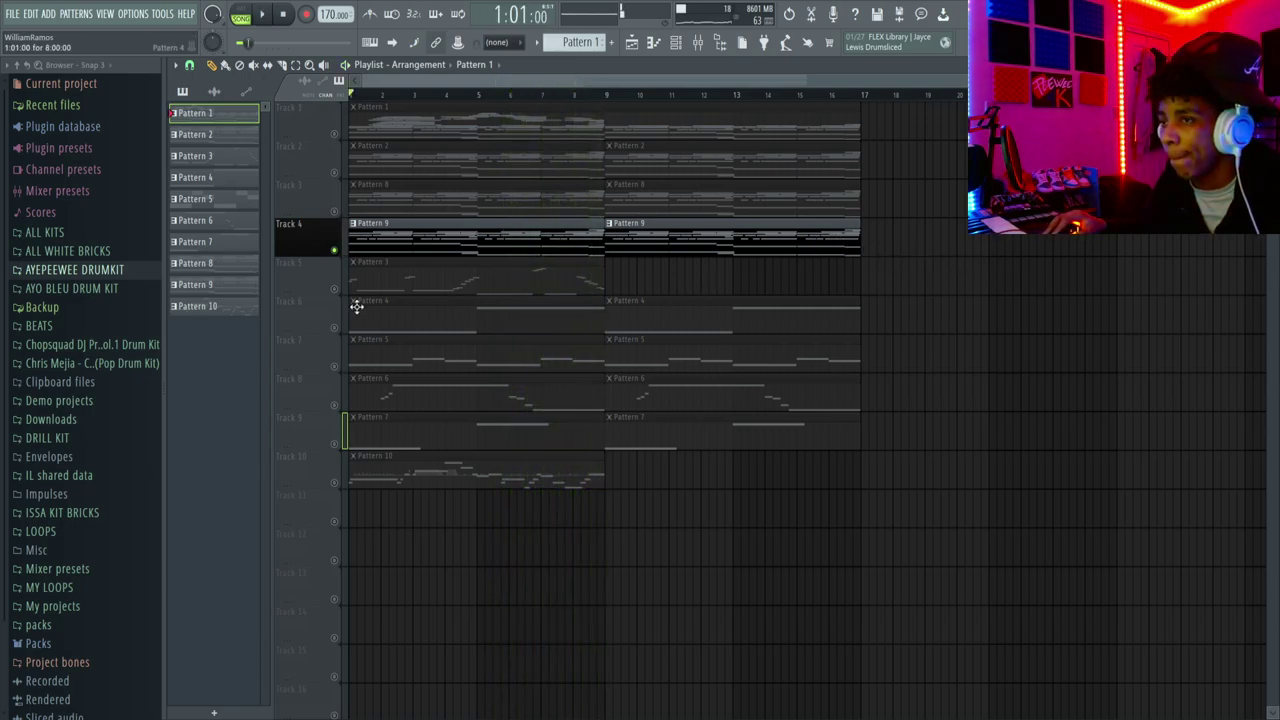
# - Solo Track 5, review the BASS channel's Scarbee Rickenbacker Bass instrument in Kontakt, and close its window
pyautogui.keyDown('ctrl'); pyautogui.click(335, 290); pyautogui.keyUp('ctrl')
pyautogui.click(684, 44)
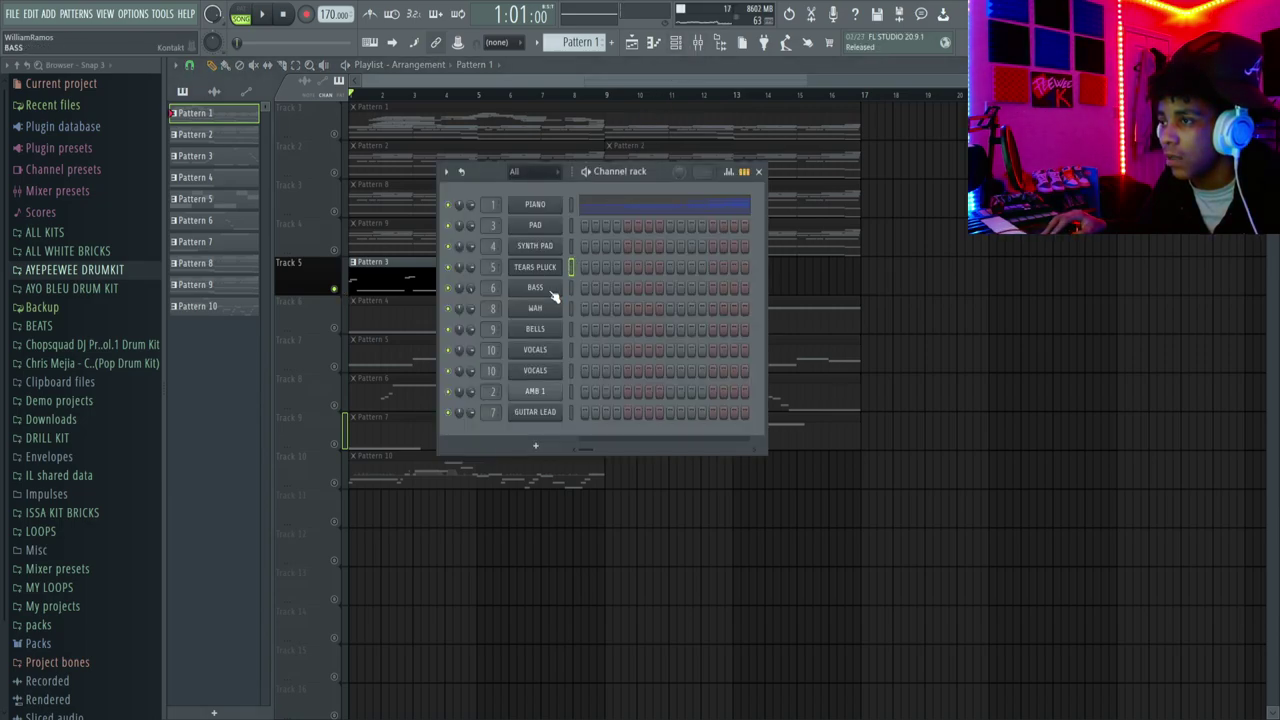
pyautogui.click(553, 290)
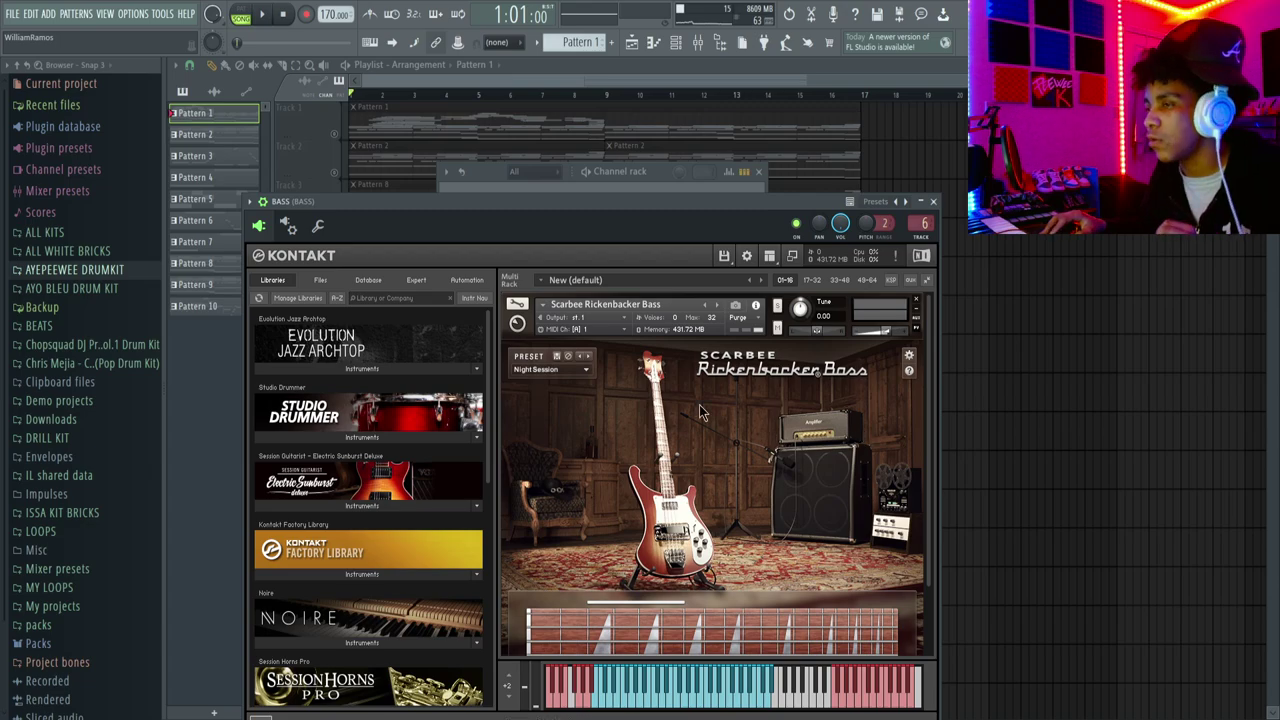
pyautogui.moveTo(712, 202); pyautogui.dragTo(746, 162)
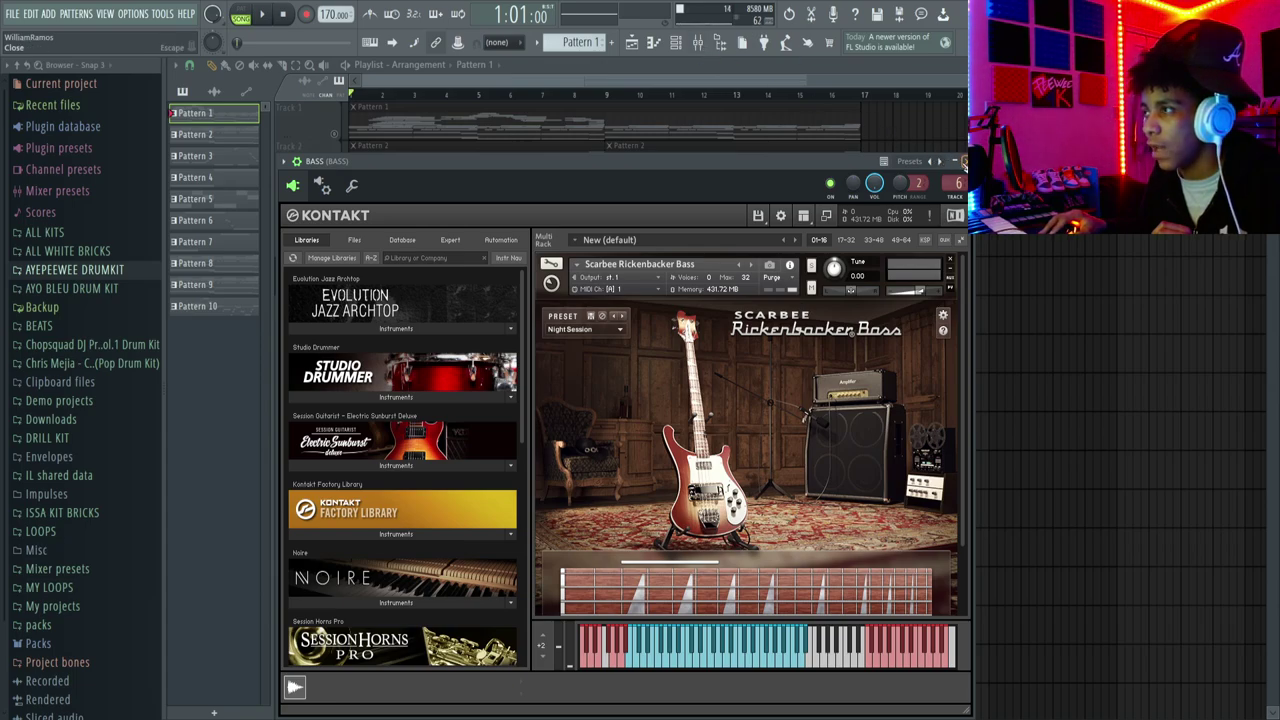
pyautogui.press('Escape')
# - Examine the BASS notes of Pattern 3 in the piano roll, including the long root notes and the runs between them
pyautogui.press('F7')
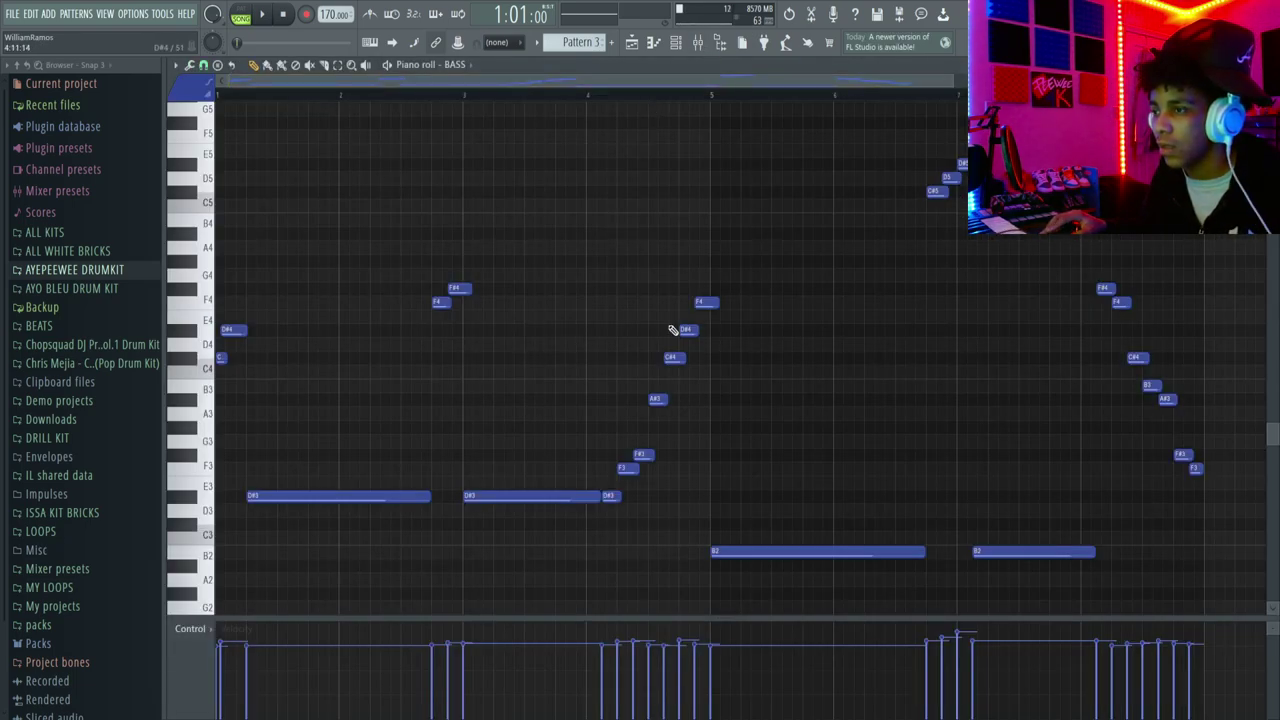
pyautogui.scroll(-2, 623, 351)
pyautogui.scroll(3, 625, 354)
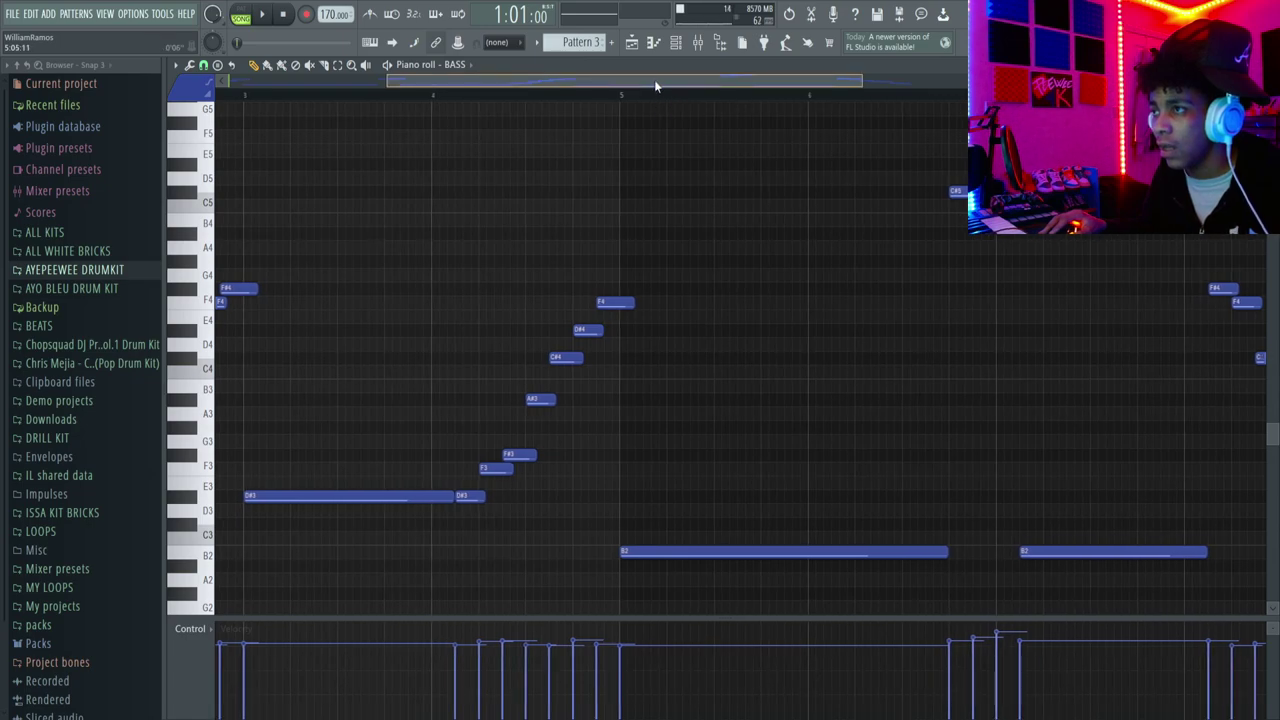
pyautogui.moveTo(655, 86); pyautogui.dragTo(323, 306)
pyautogui.scroll(-3, 237, 297)
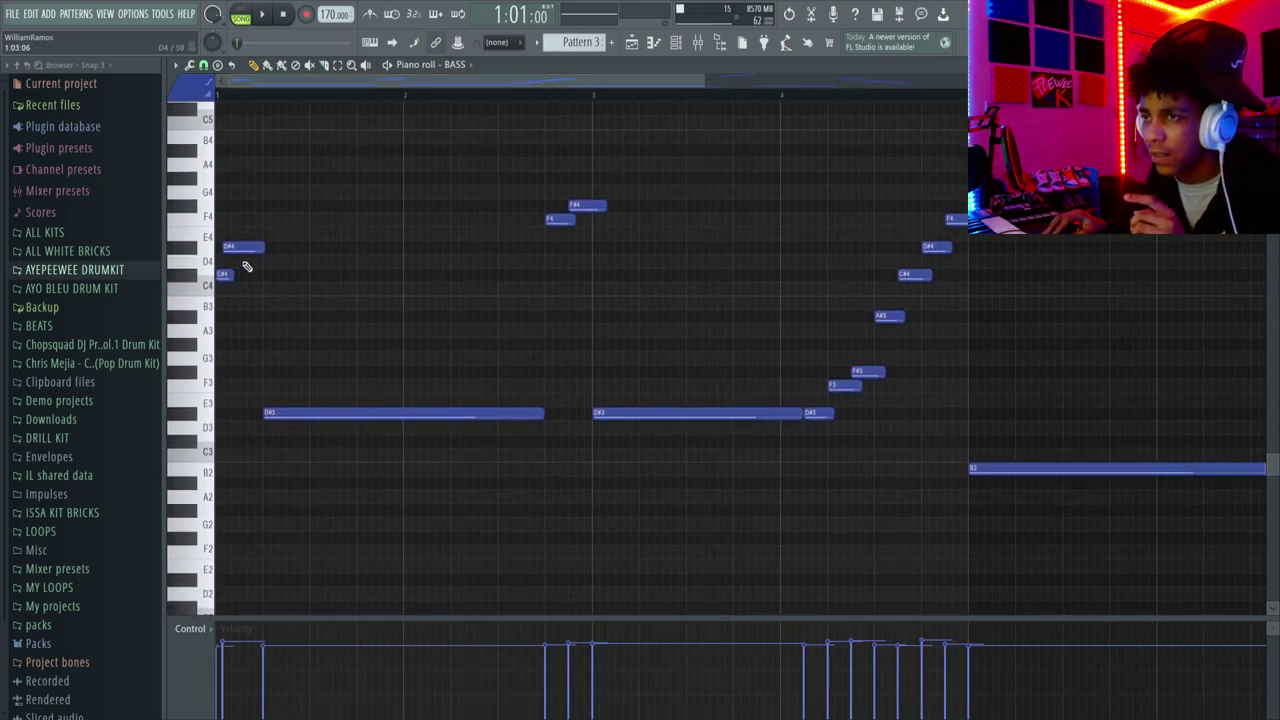
pyautogui.scroll(3, 607, 256)
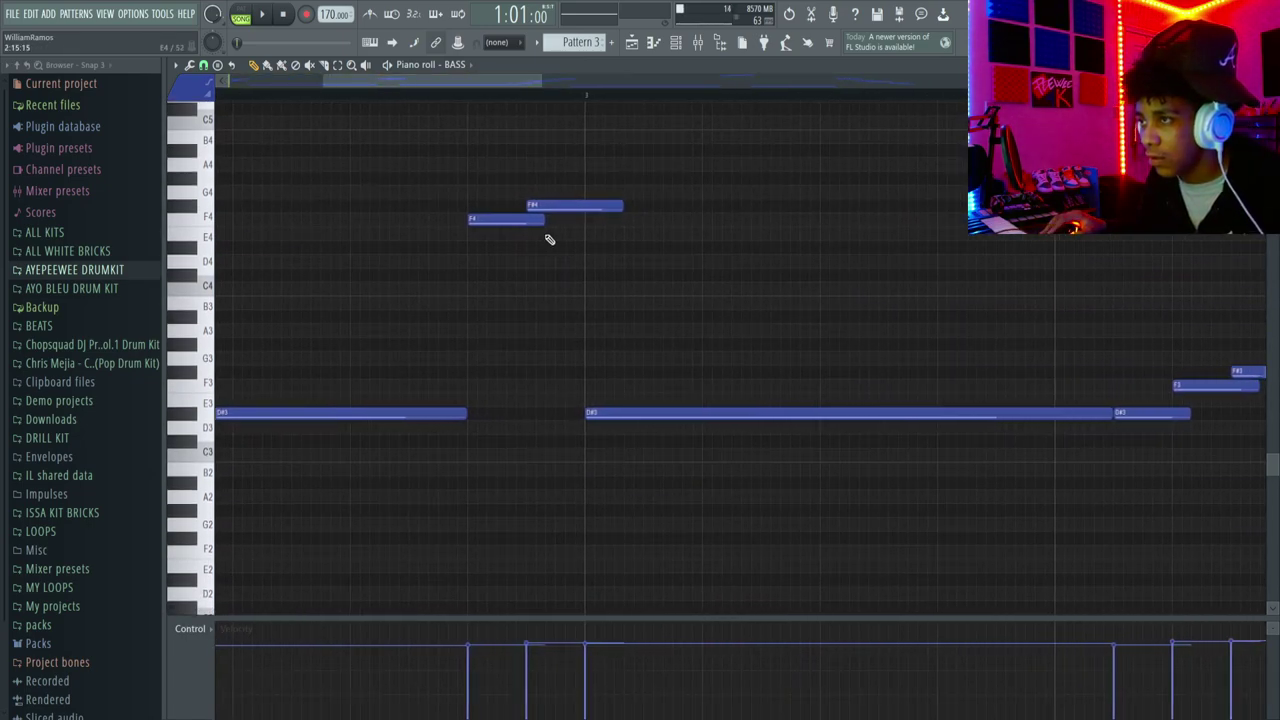
pyautogui.scroll(-4, 489, 317)
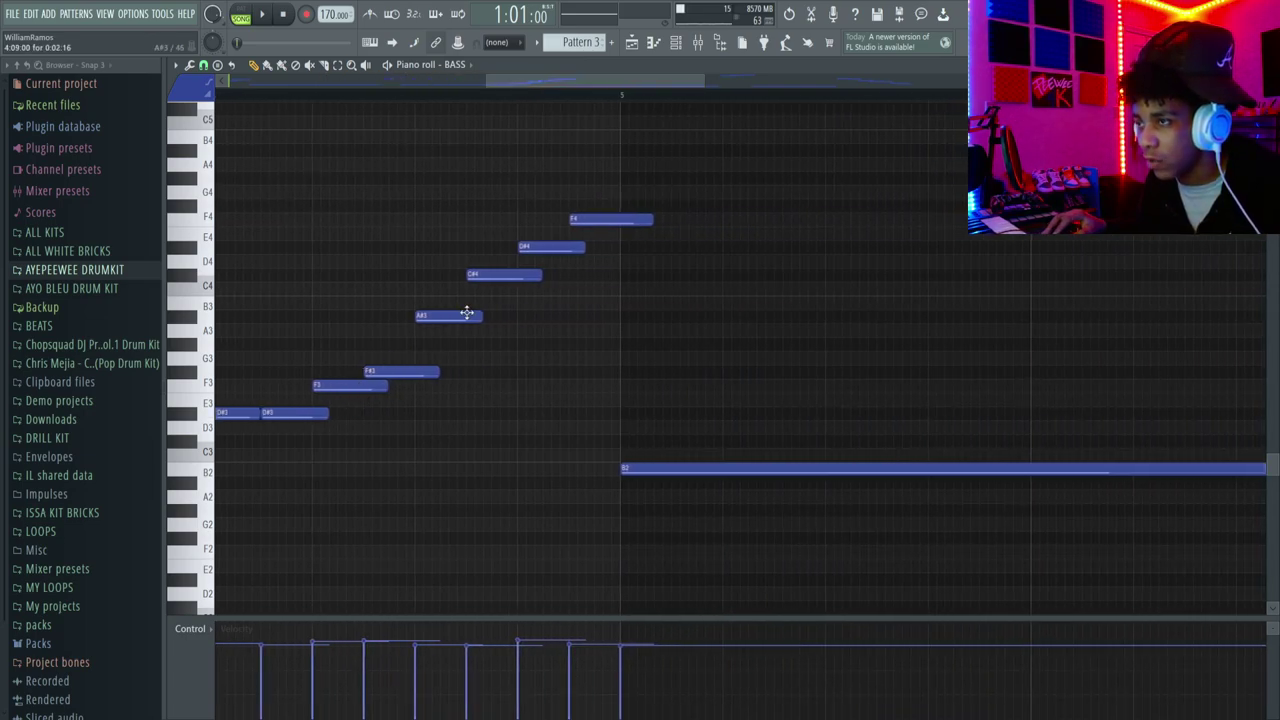
pyautogui.scroll(-2, 889, 317)
pyautogui.scroll(3, 889, 317)
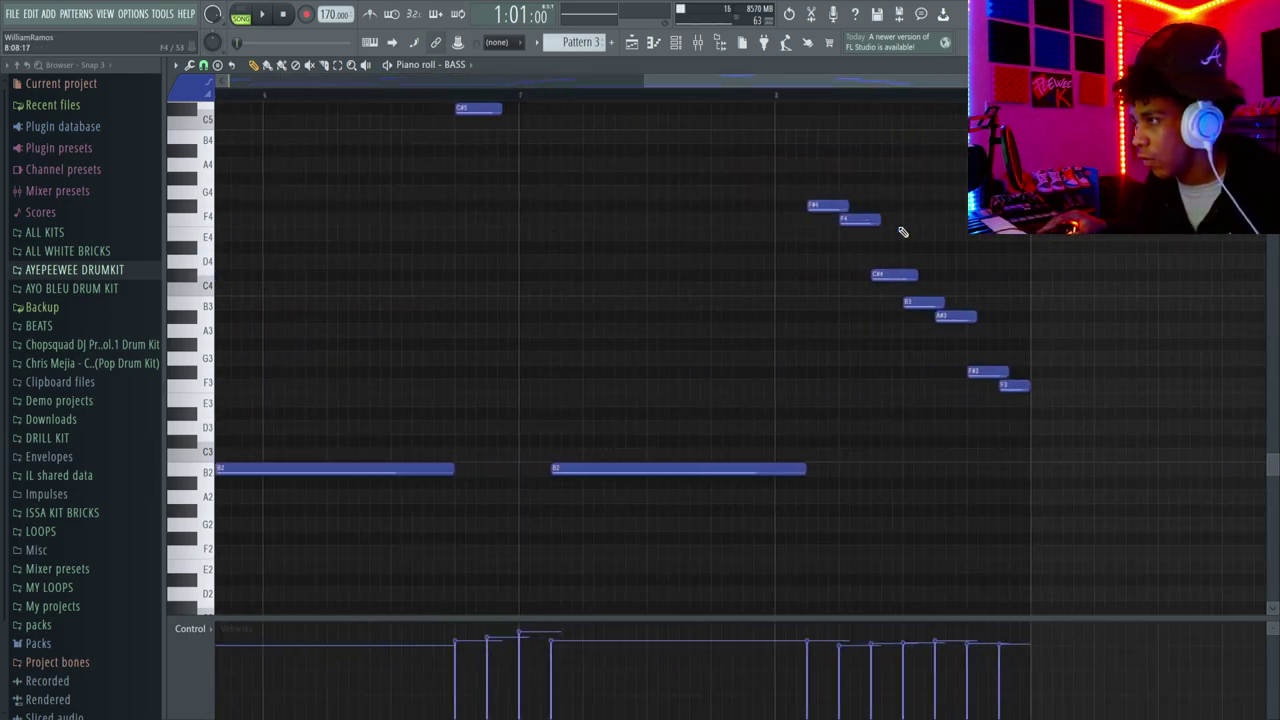
pyautogui.scroll(-4, 893, 280)
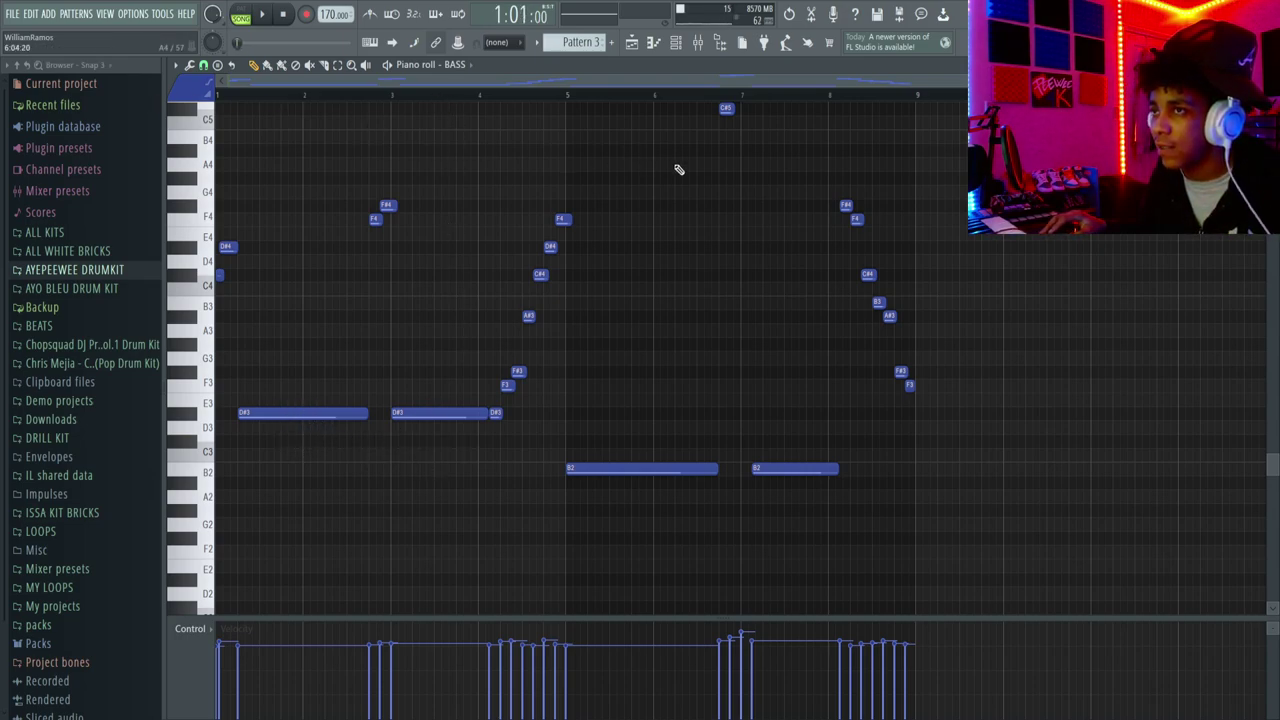
pyautogui.scroll(2, 996, 284)
# - Play the soloed bass while following its notes in the piano roll, and return to the playlist
pyautogui.press('space')
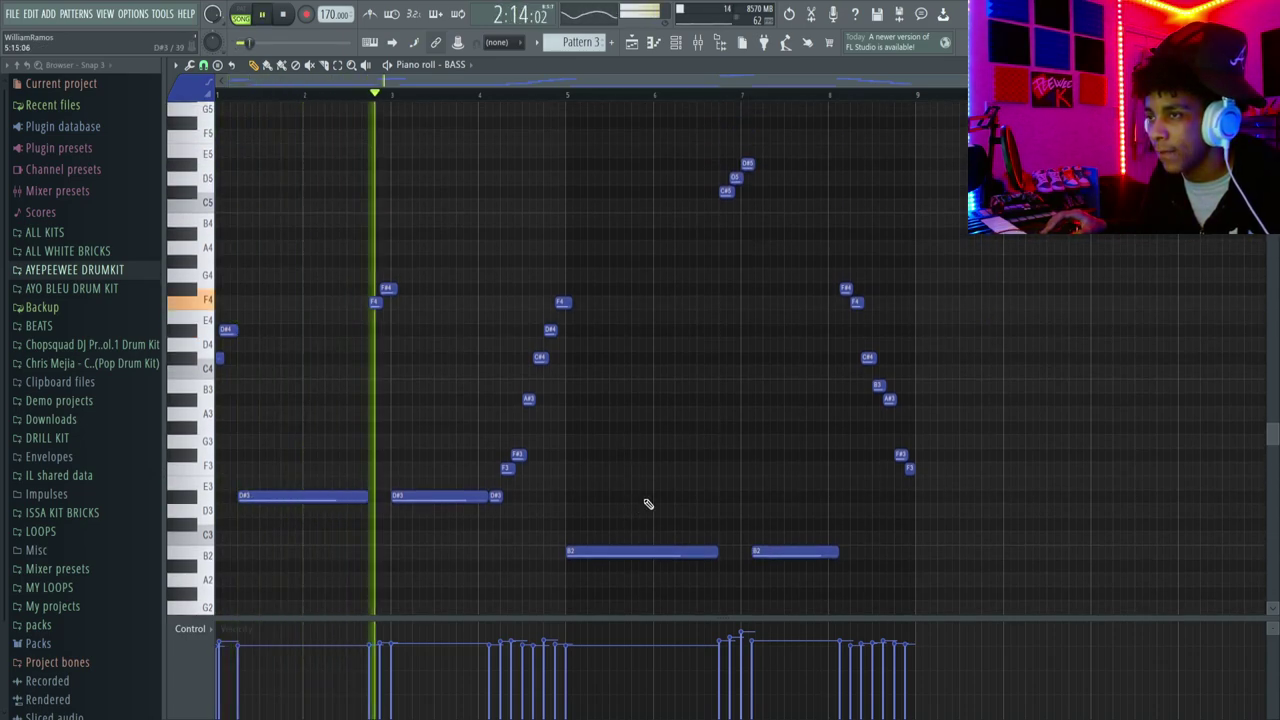
pyautogui.scroll(2, 729, 489)
pyautogui.scroll(1, 729, 489)
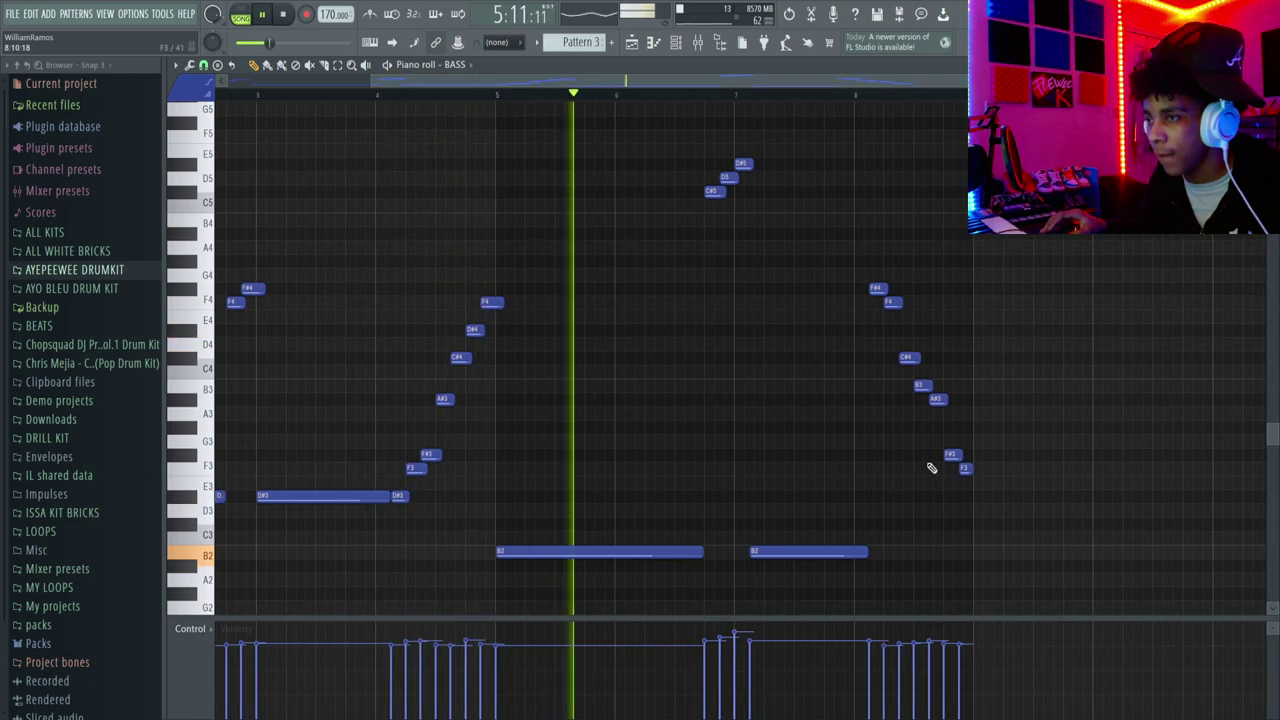
pyautogui.scroll(3, 495, 452)
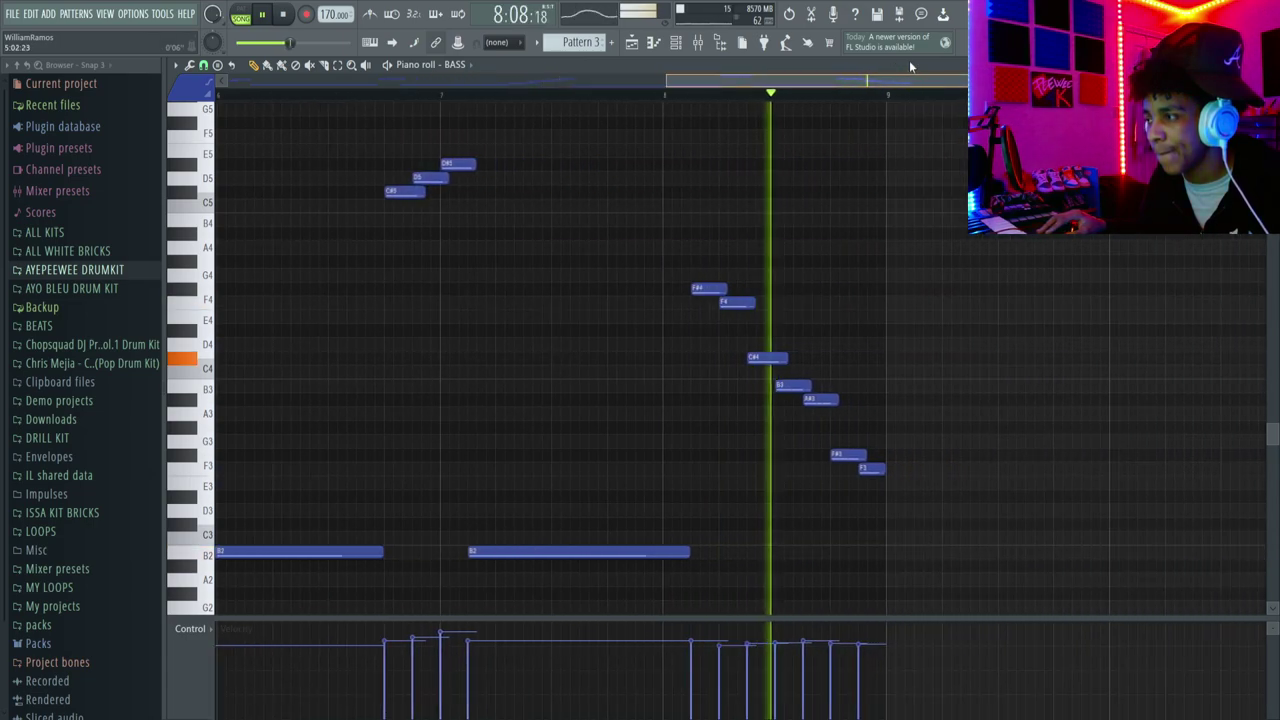
pyautogui.press('space')
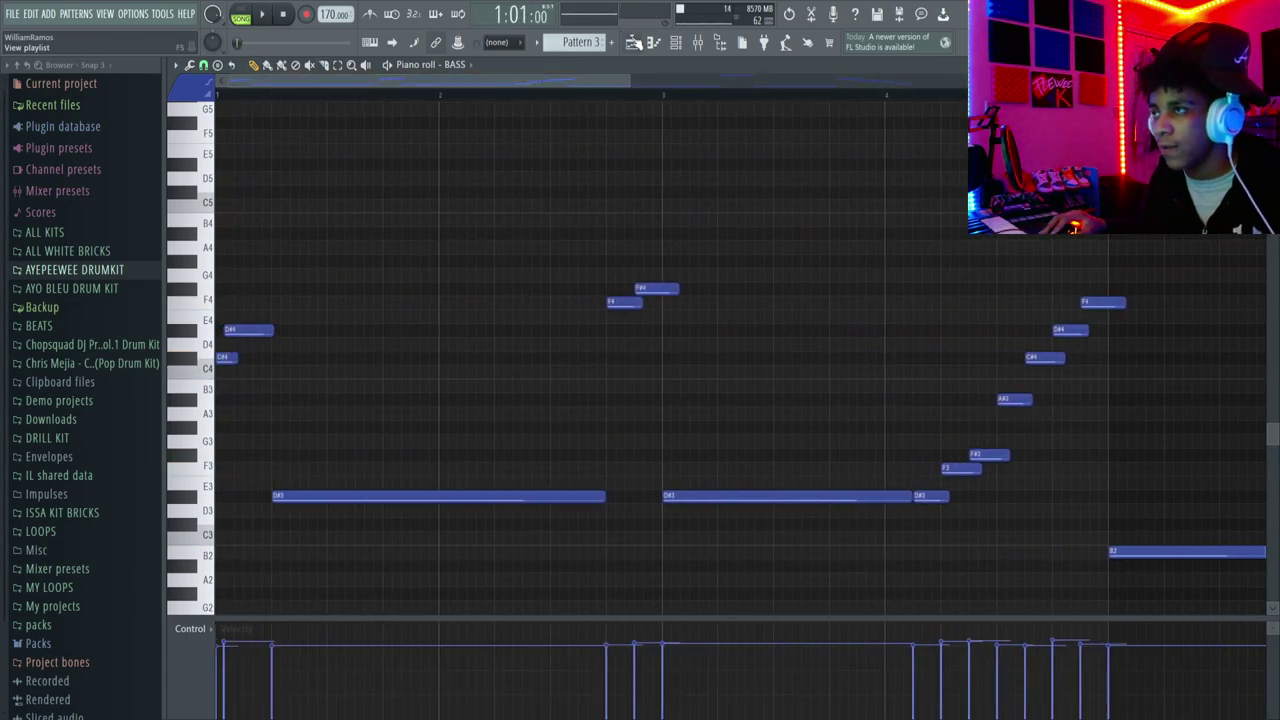
pyautogui.press('F5')
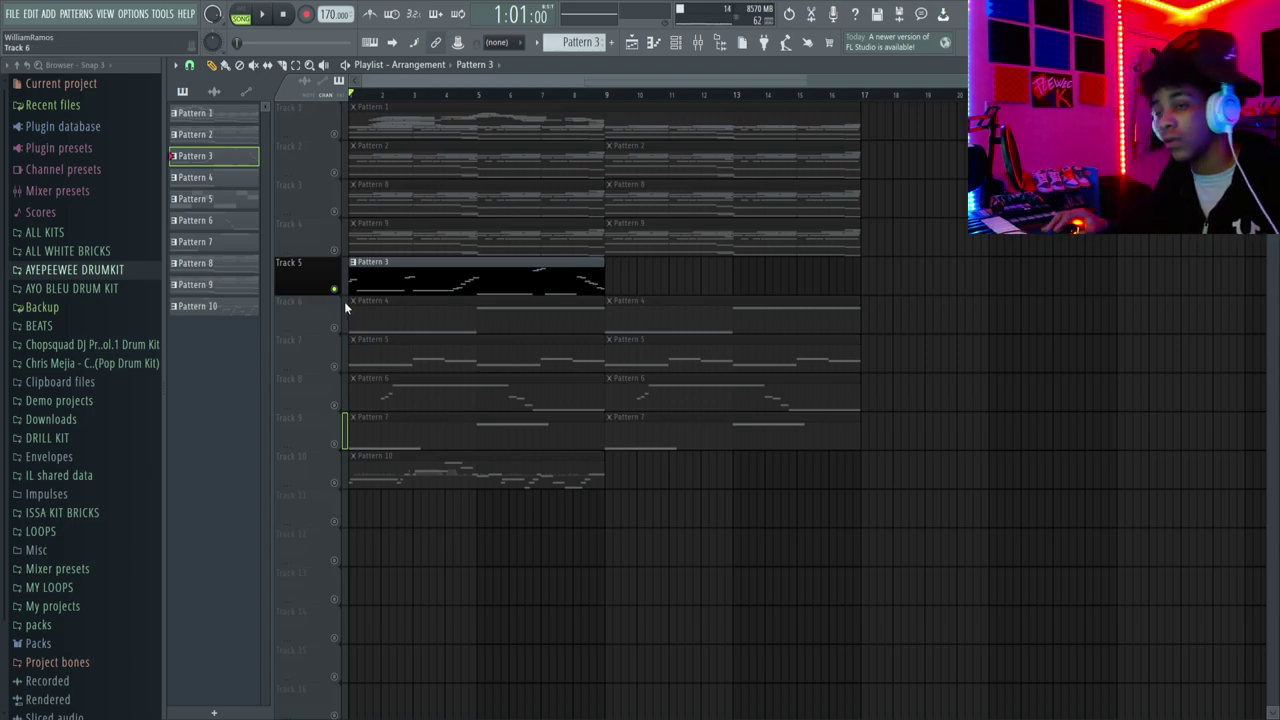
# - Solo Track 6 and listen to Pattern 4 while viewing the Vocal Runs 2 instruments on both VOCALS channels
pyautogui.click(344, 327)
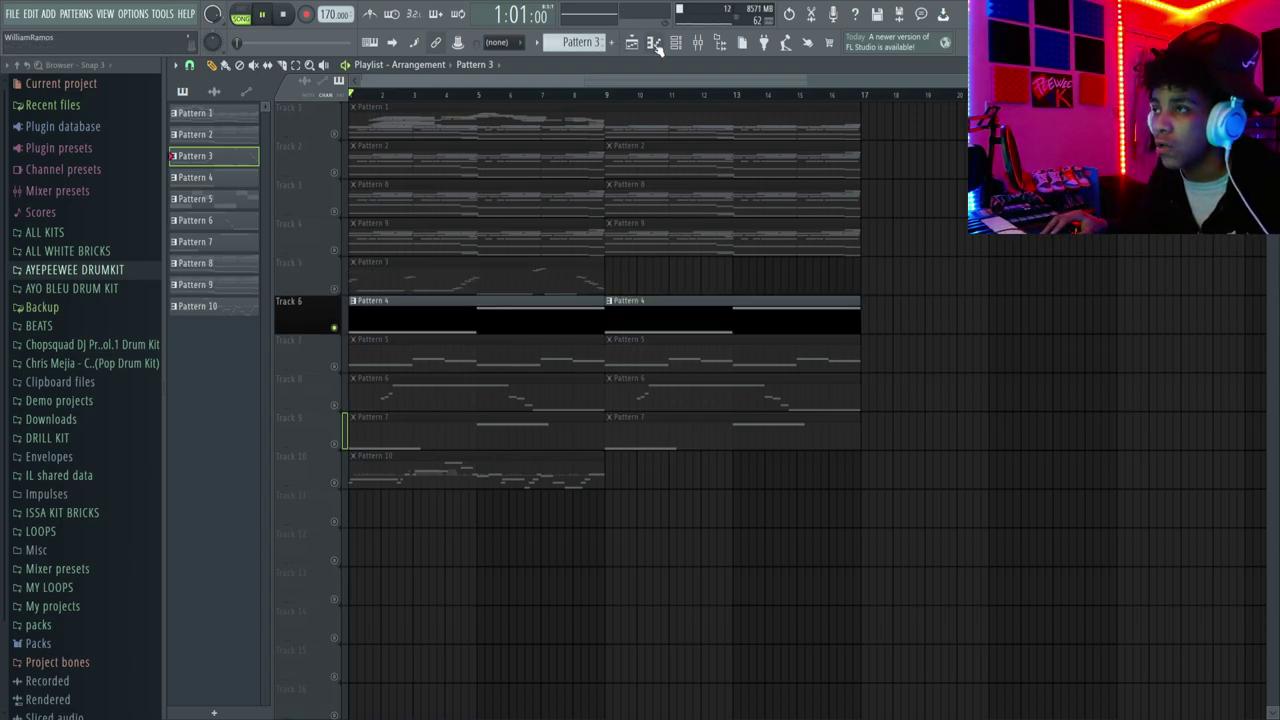
pyautogui.press('space')
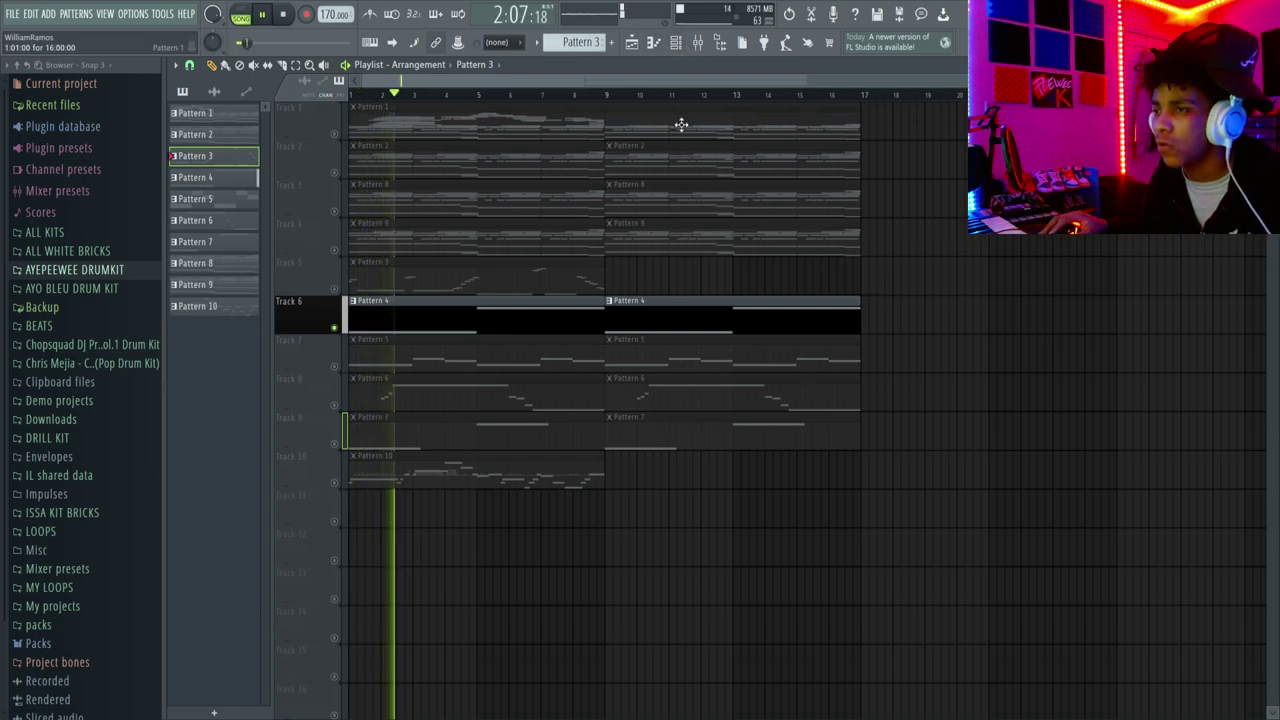
pyautogui.press('F6')
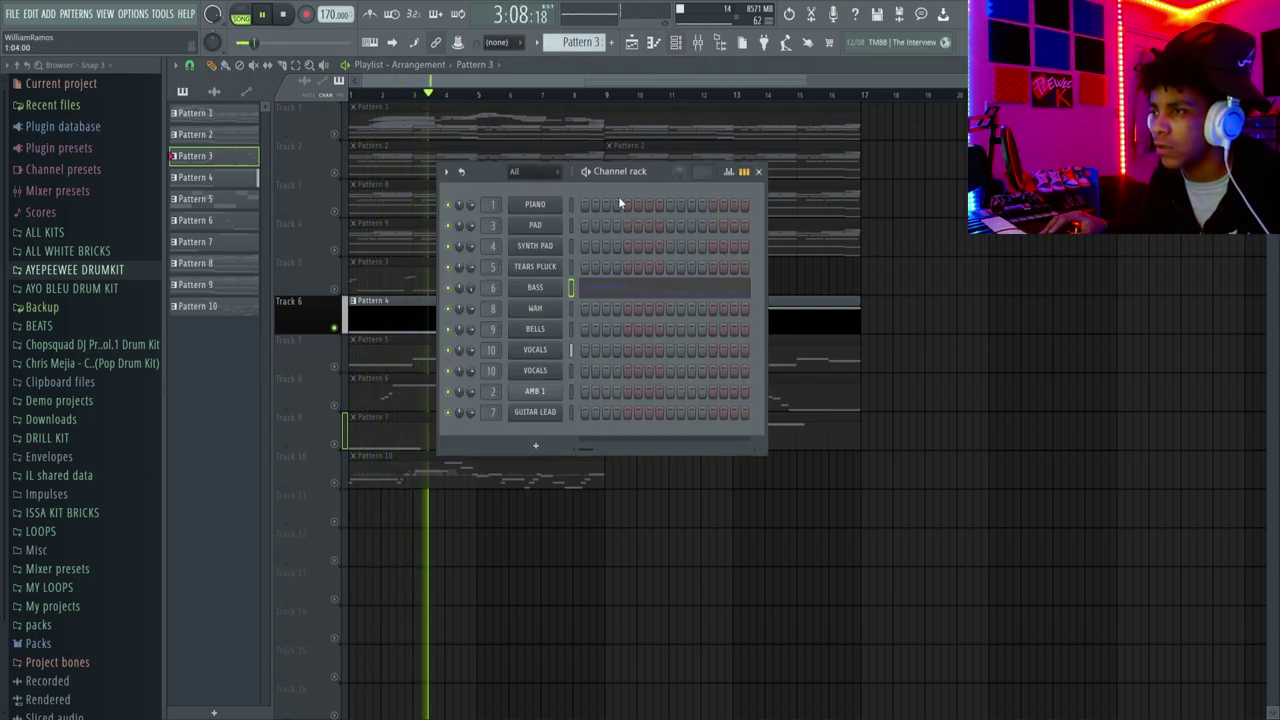
pyautogui.click(540, 372)
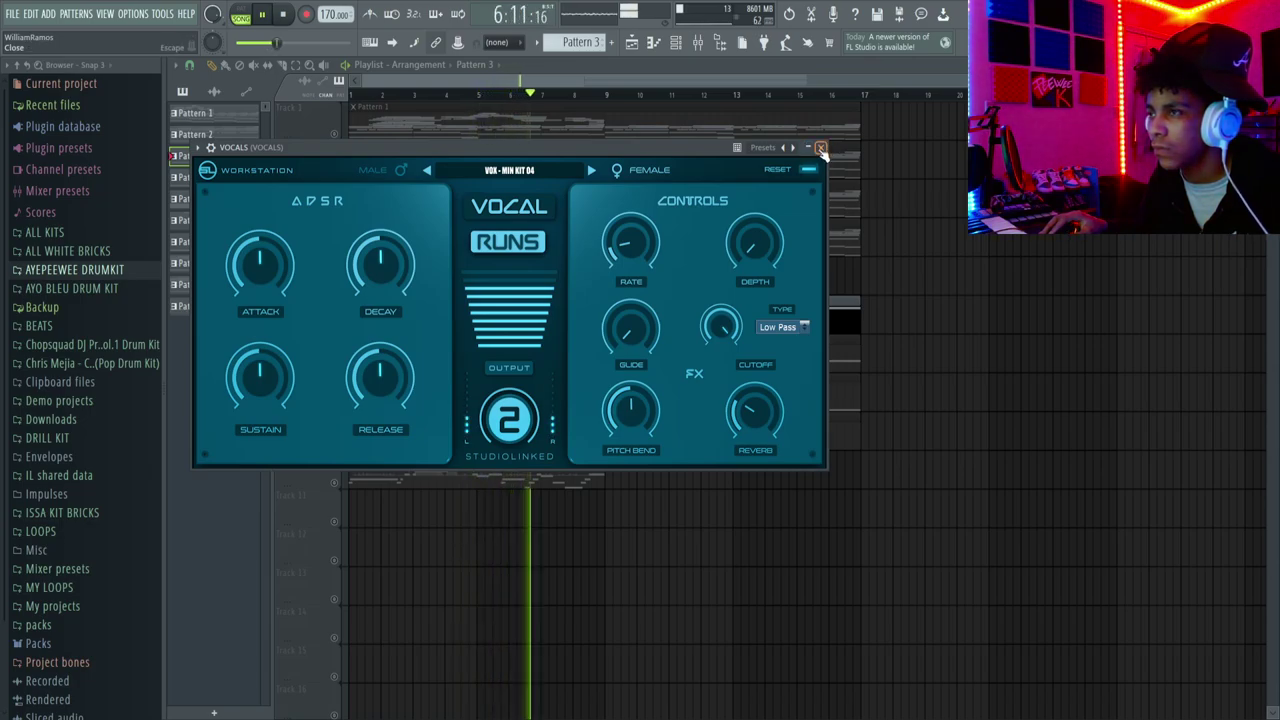
pyautogui.click(820, 148)
pyautogui.click(540, 372)
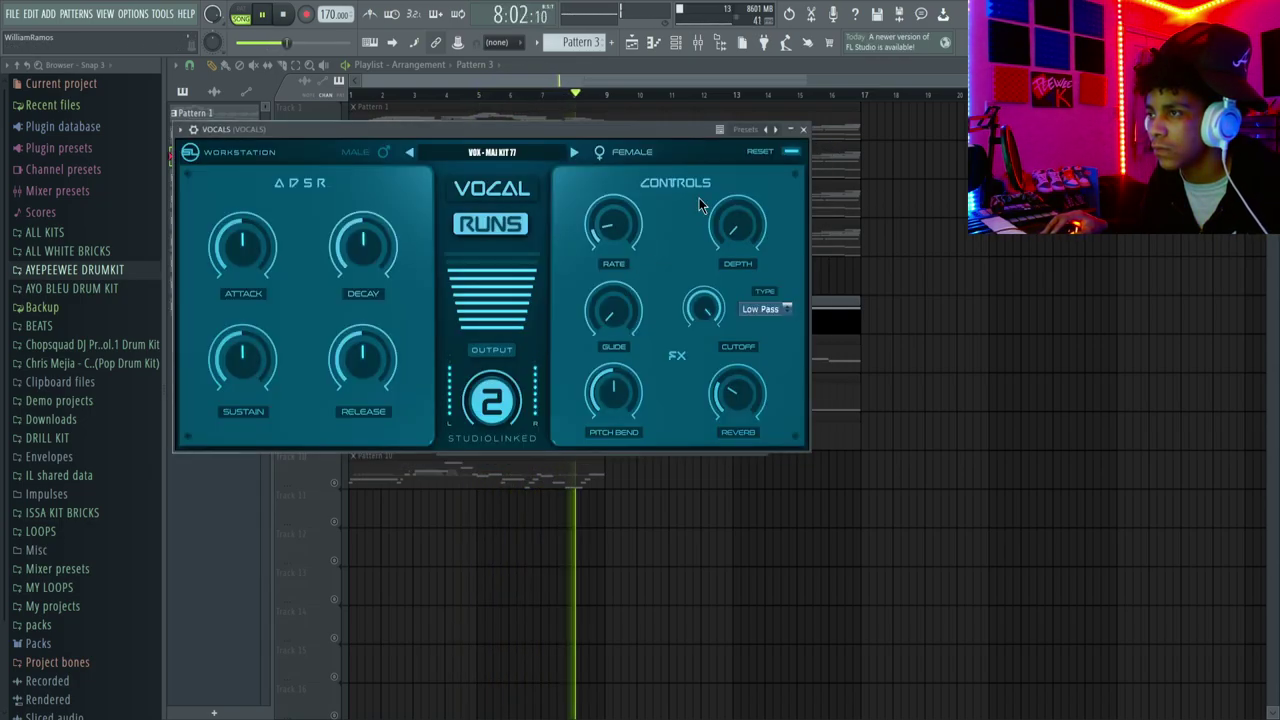
pyautogui.click(802, 129)
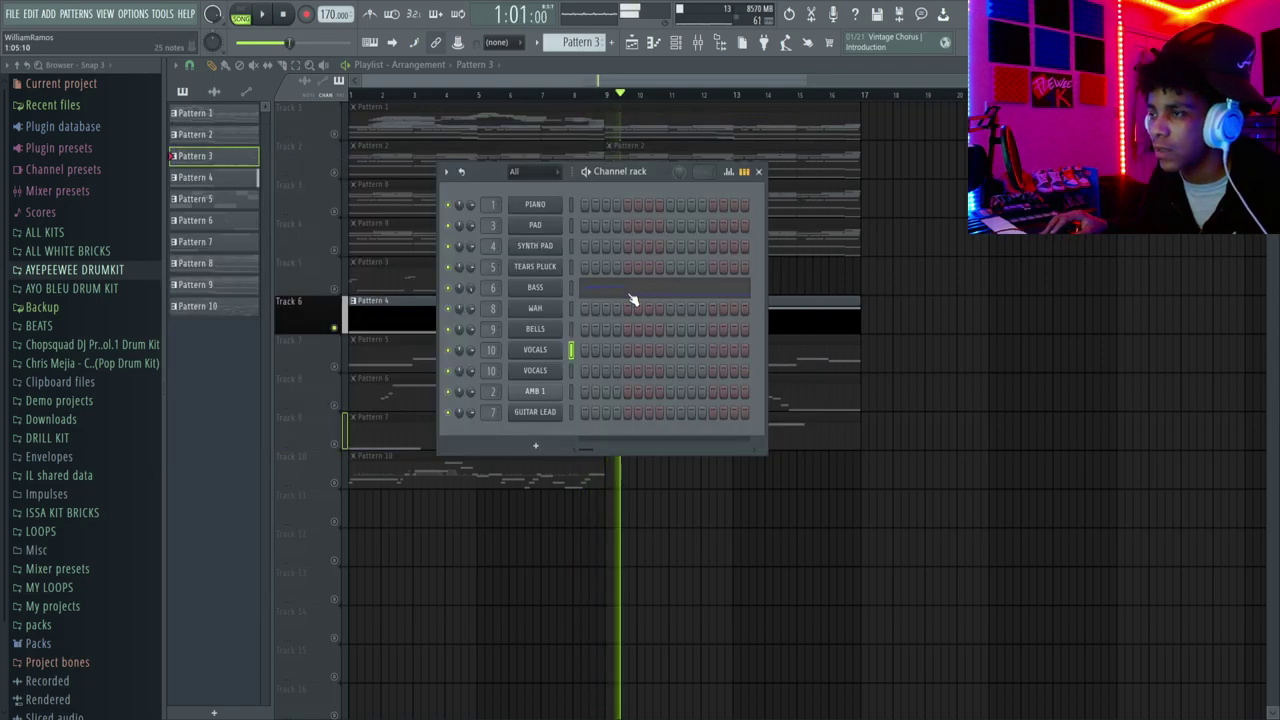
pyautogui.press('space')
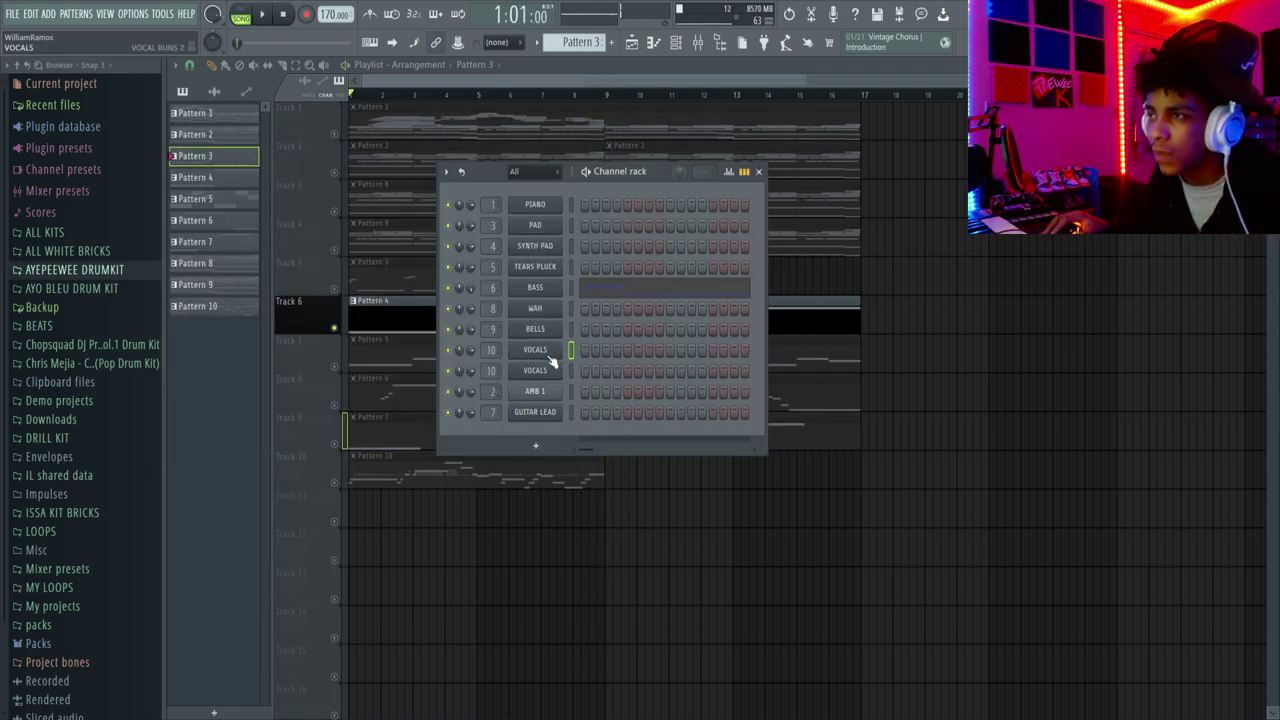
# - With playback stopped, check the two VOCALS channels' presets, Vox - Maj Kit 77 and Vox - Min Kit 04, and close their windows
pyautogui.click(548, 356)
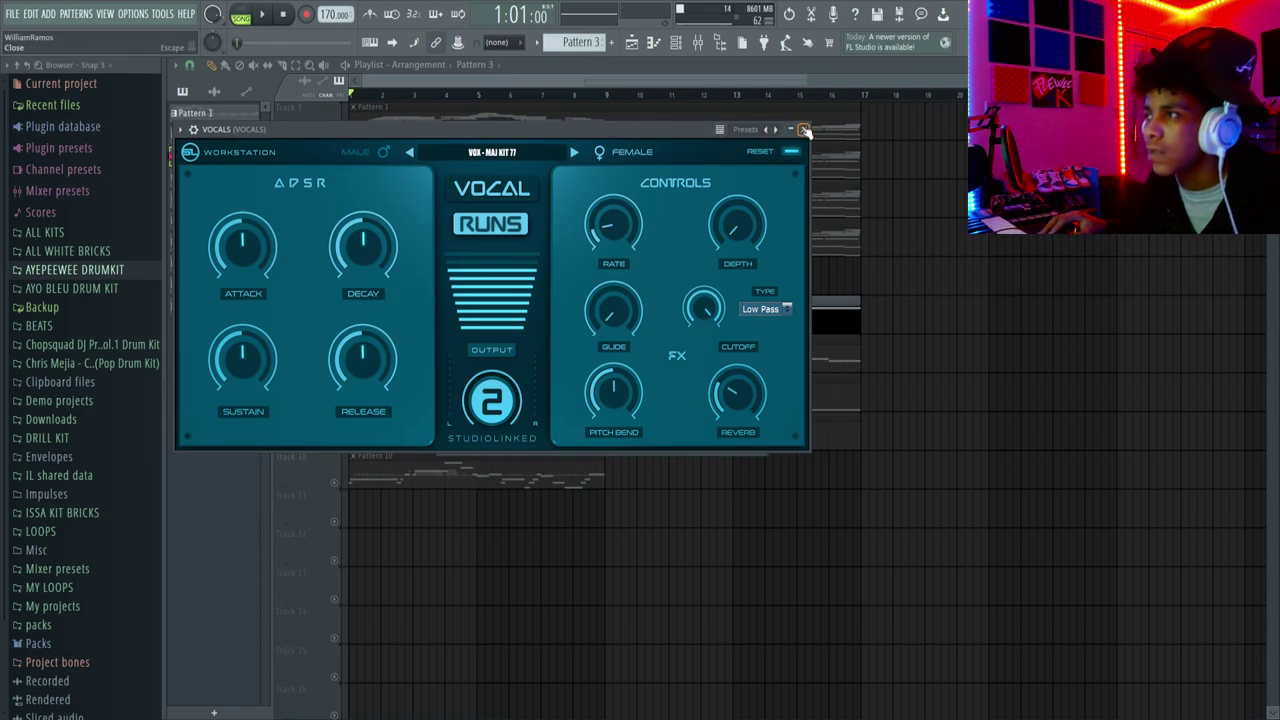
pyautogui.click(804, 130)
pyautogui.click(540, 371)
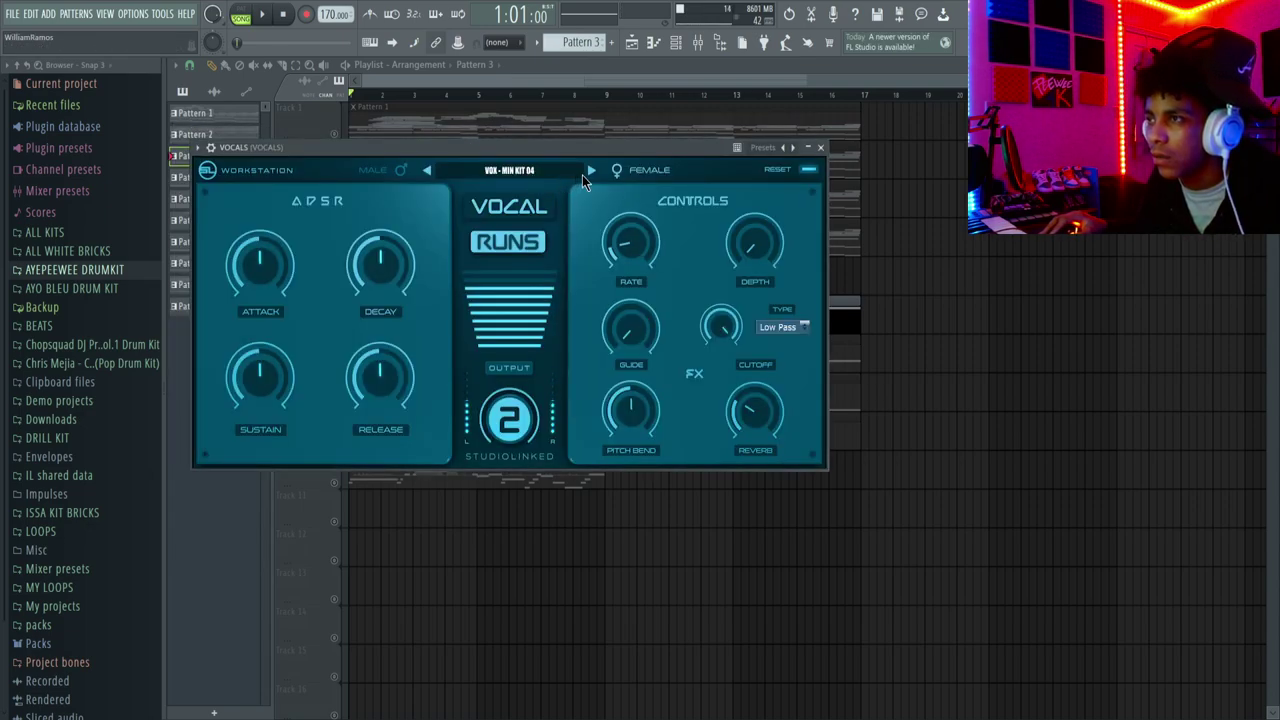
pyautogui.click(820, 148)
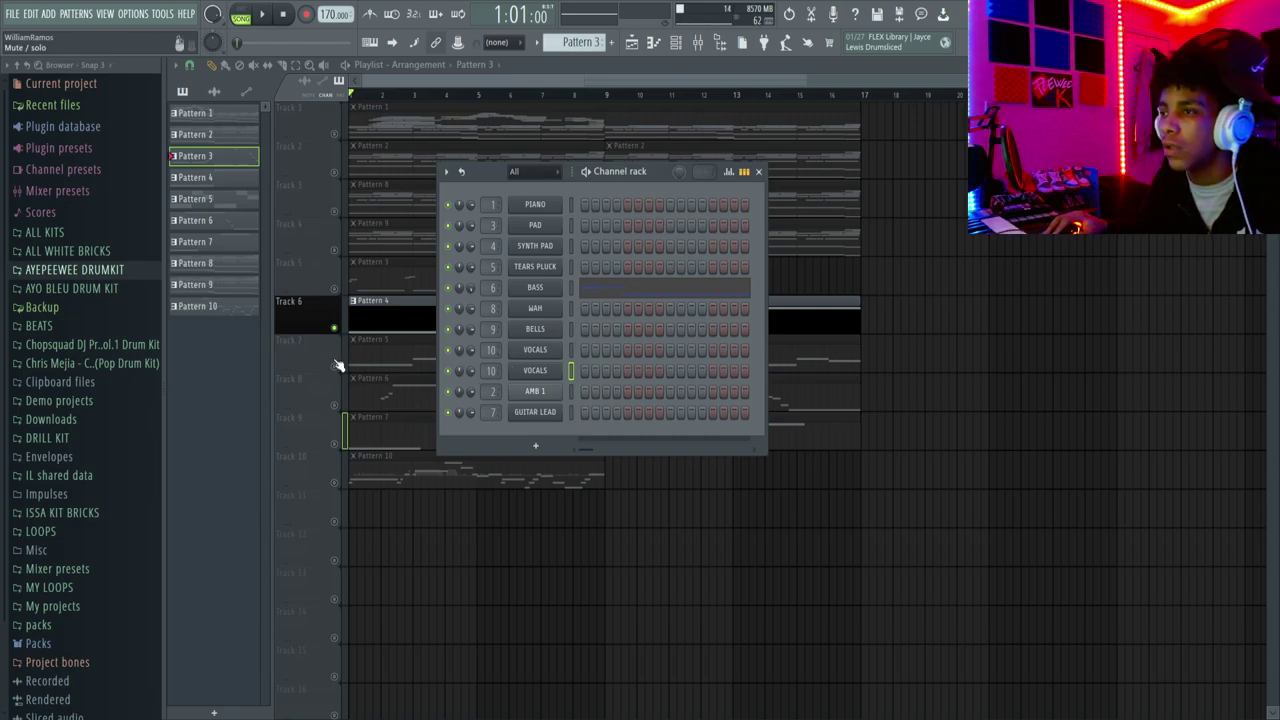
# - Review the VOCALS mixer track's ValhallaDelay, Fruity delay 2, Fruity parametric EQ 2 and ValhallaVintageVerb settings, and return to the playlist
pyautogui.click(700, 44)
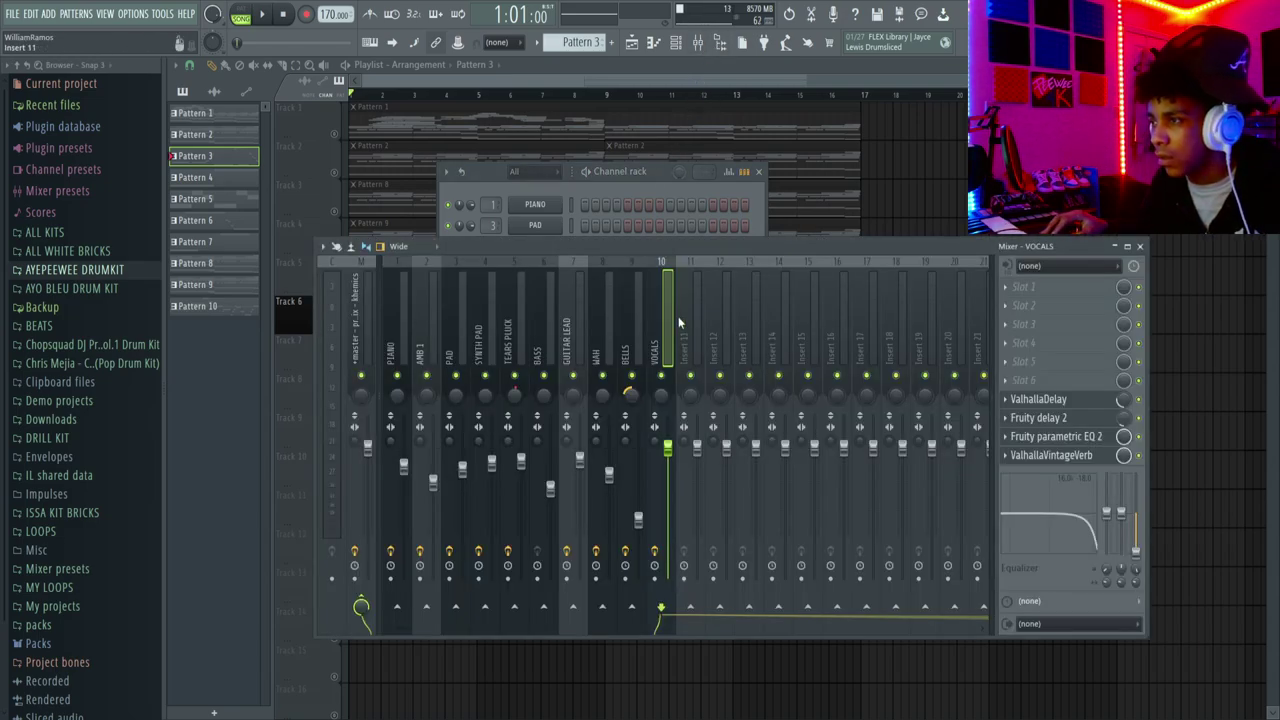
pyautogui.click(1040, 399)
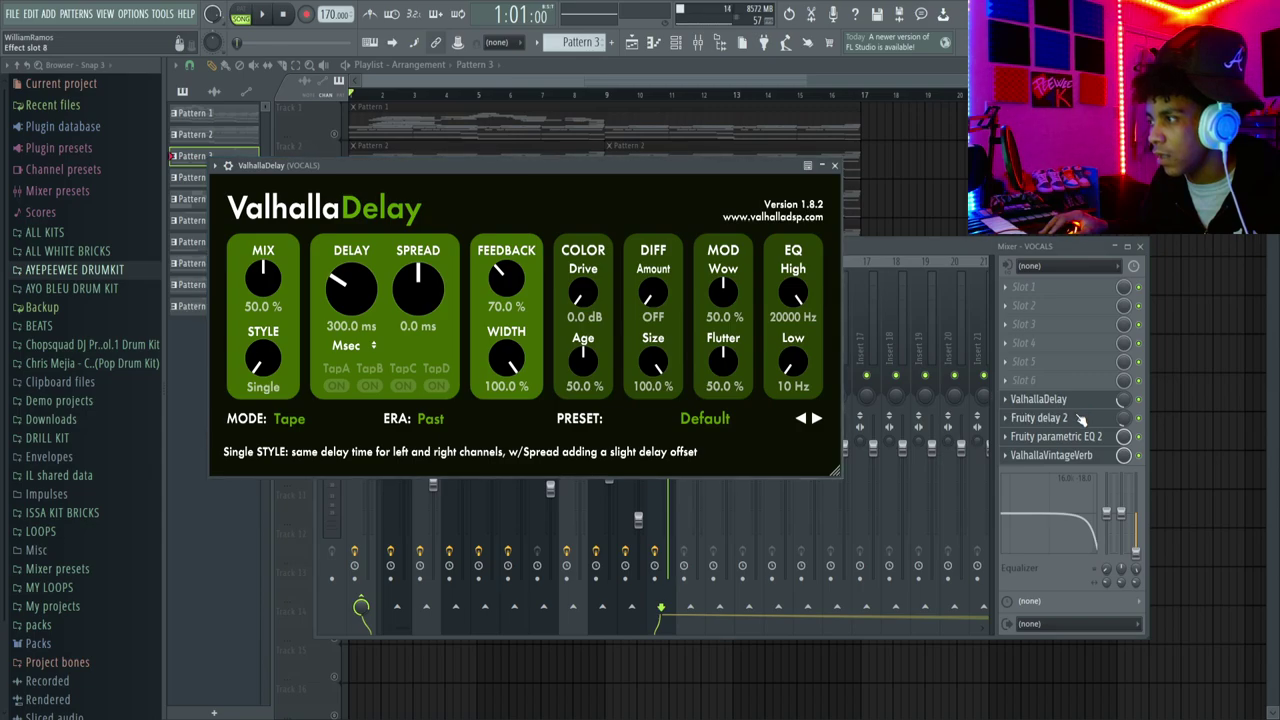
pyautogui.click(1075, 418)
pyautogui.click(1058, 437)
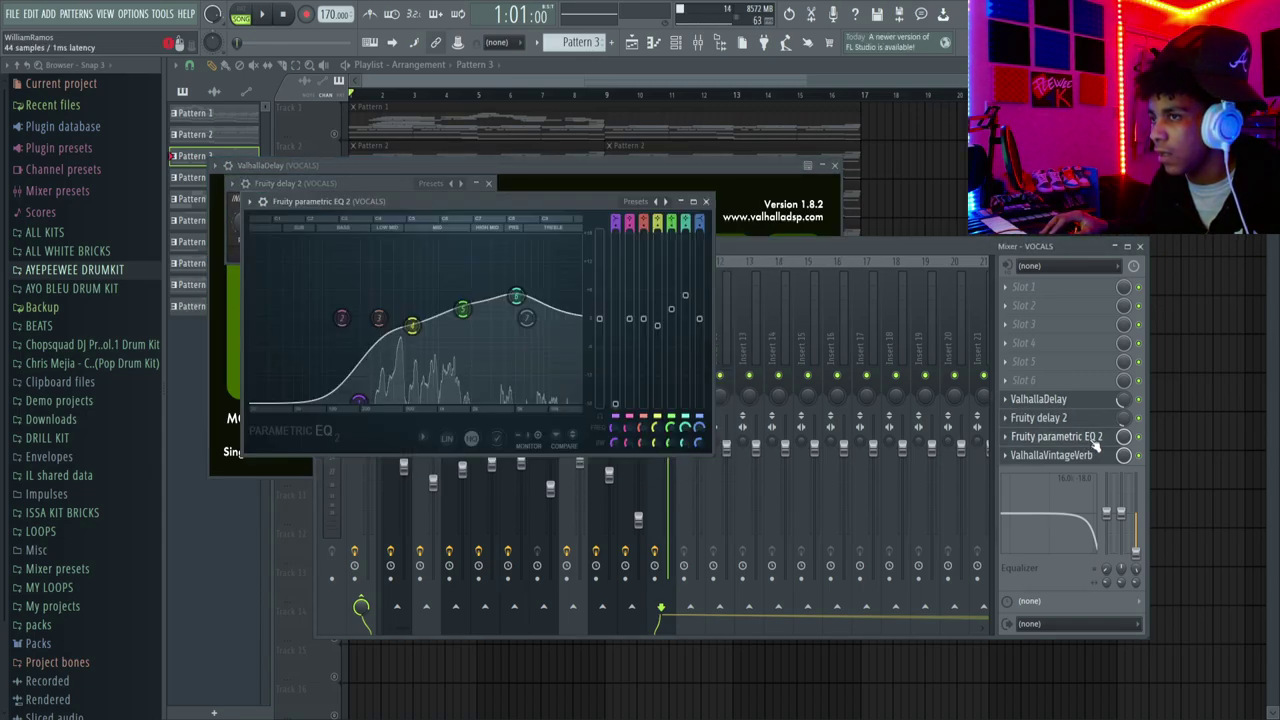
pyautogui.click(1051, 455)
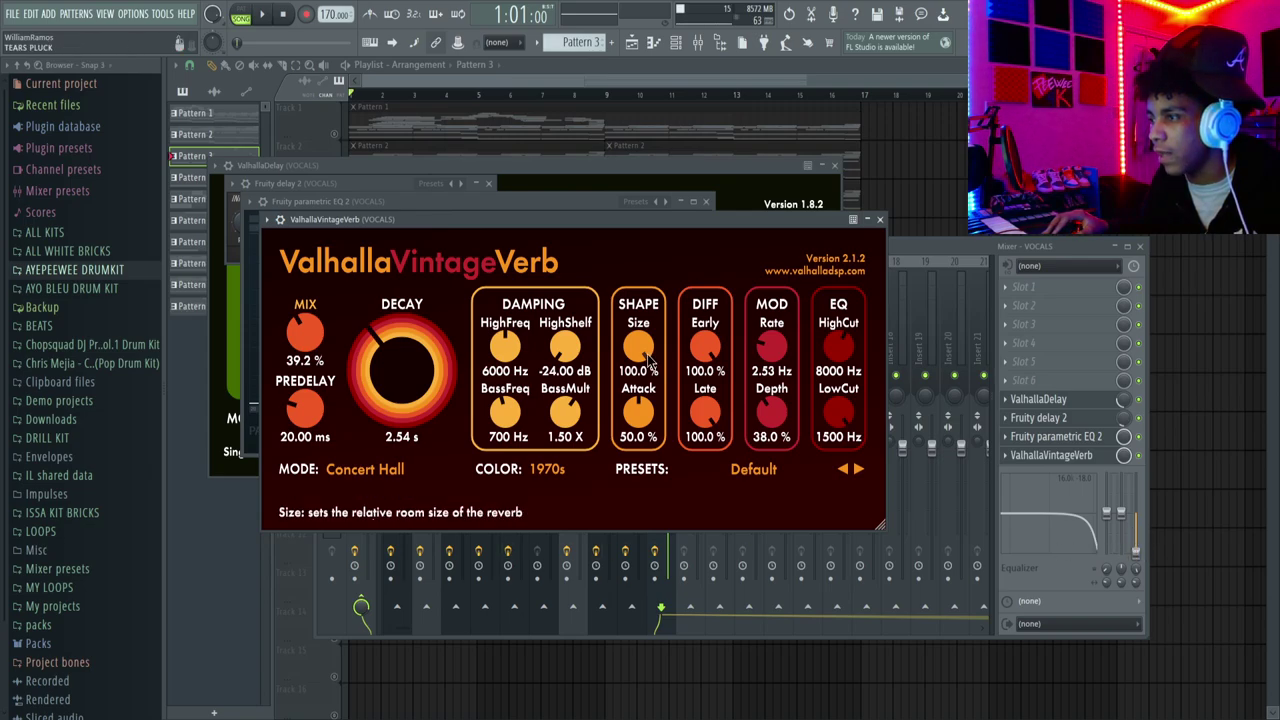
pyautogui.click(912, 249)
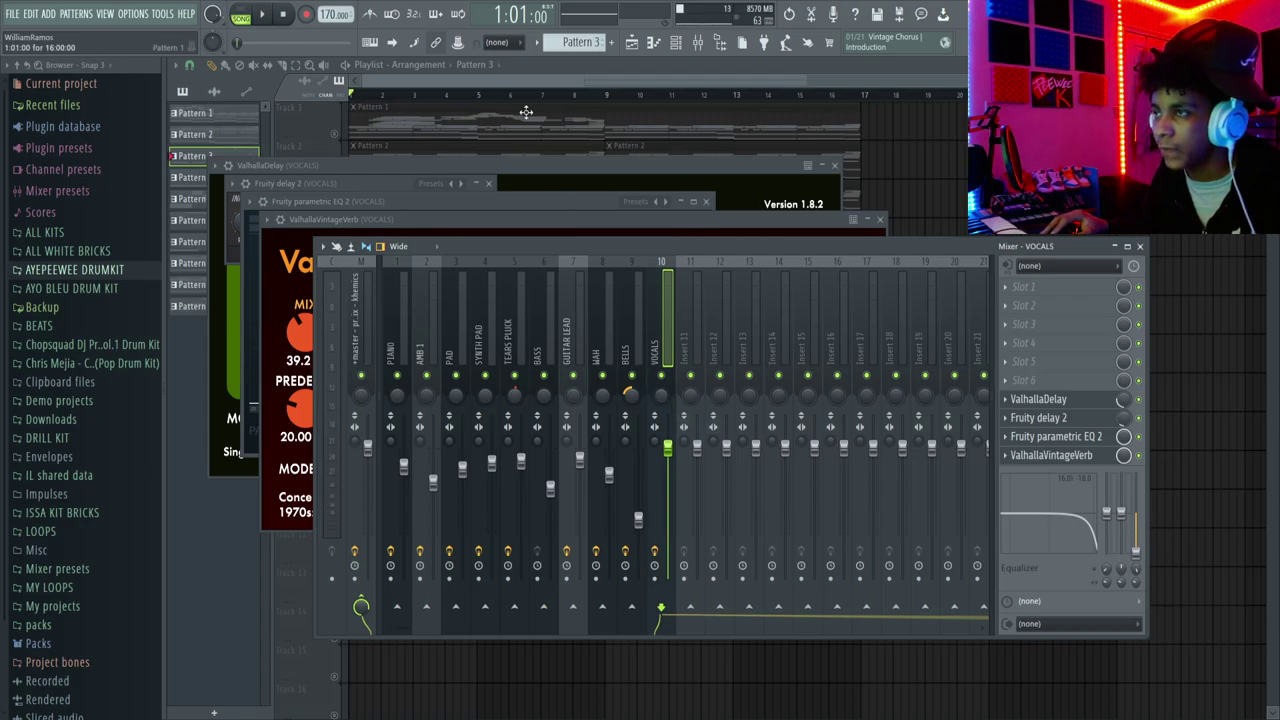
pyautogui.click(526, 112)
# - Solo Track 7 and listen to Pattern 5 while viewing the WAH channel's Xpand!2 instrument
pyautogui.rightClick(334, 366)
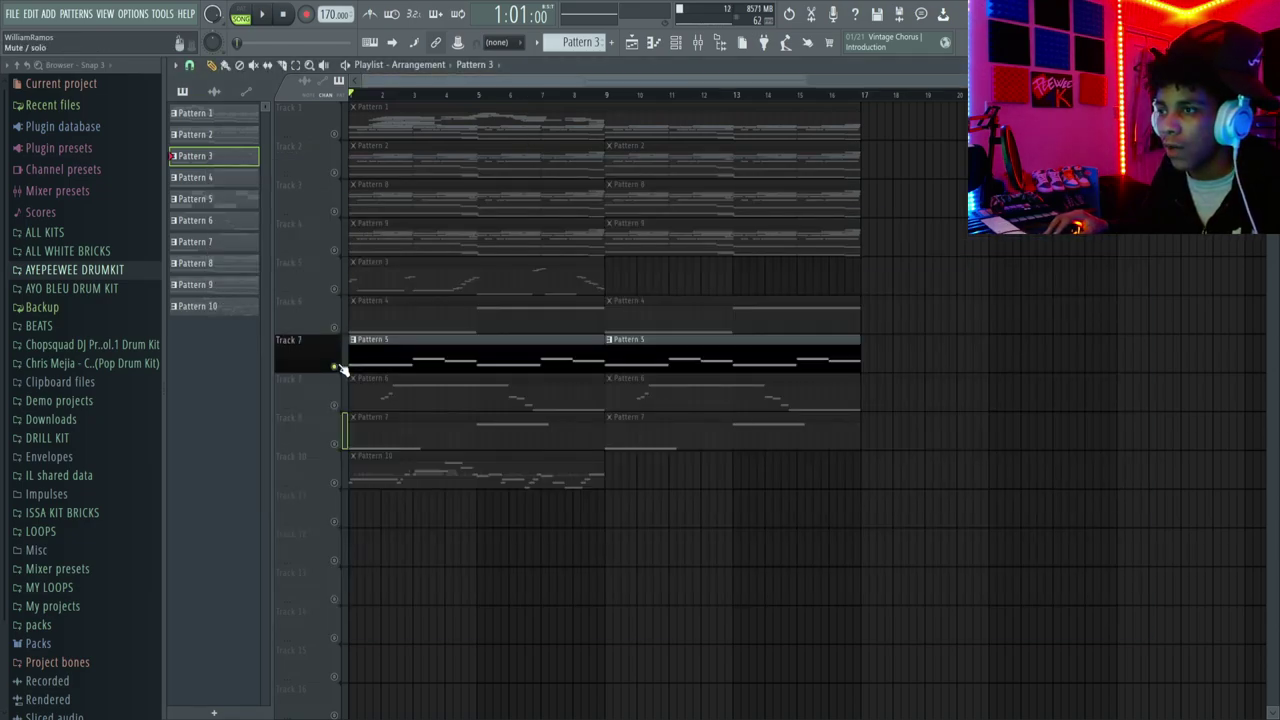
pyautogui.click(676, 44)
pyautogui.click(677, 45)
pyautogui.press('space')
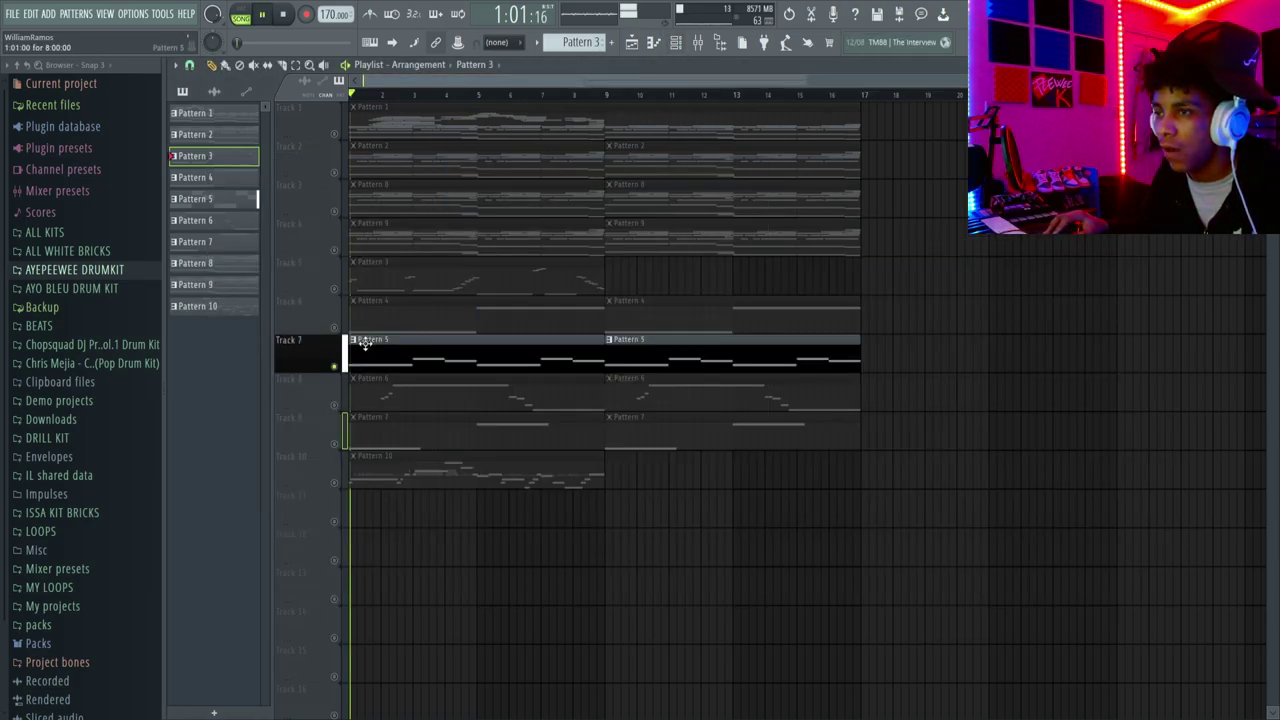
pyautogui.click(677, 44)
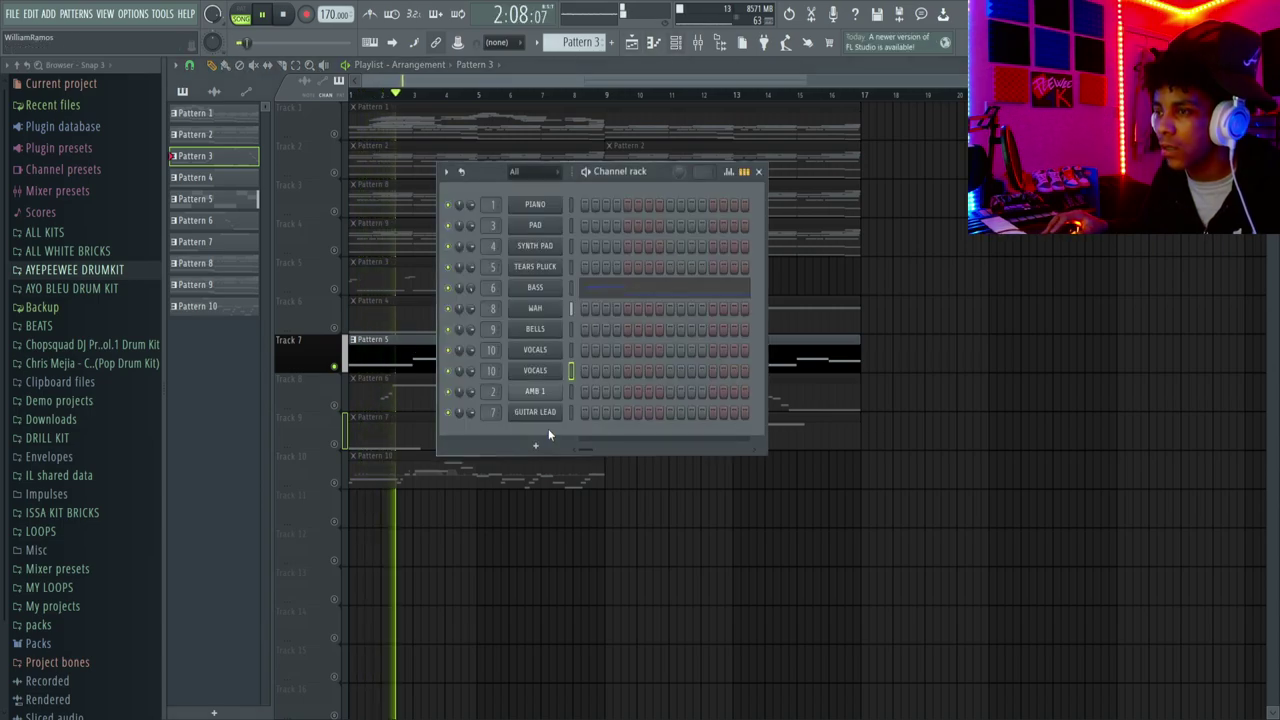
pyautogui.click(555, 310)
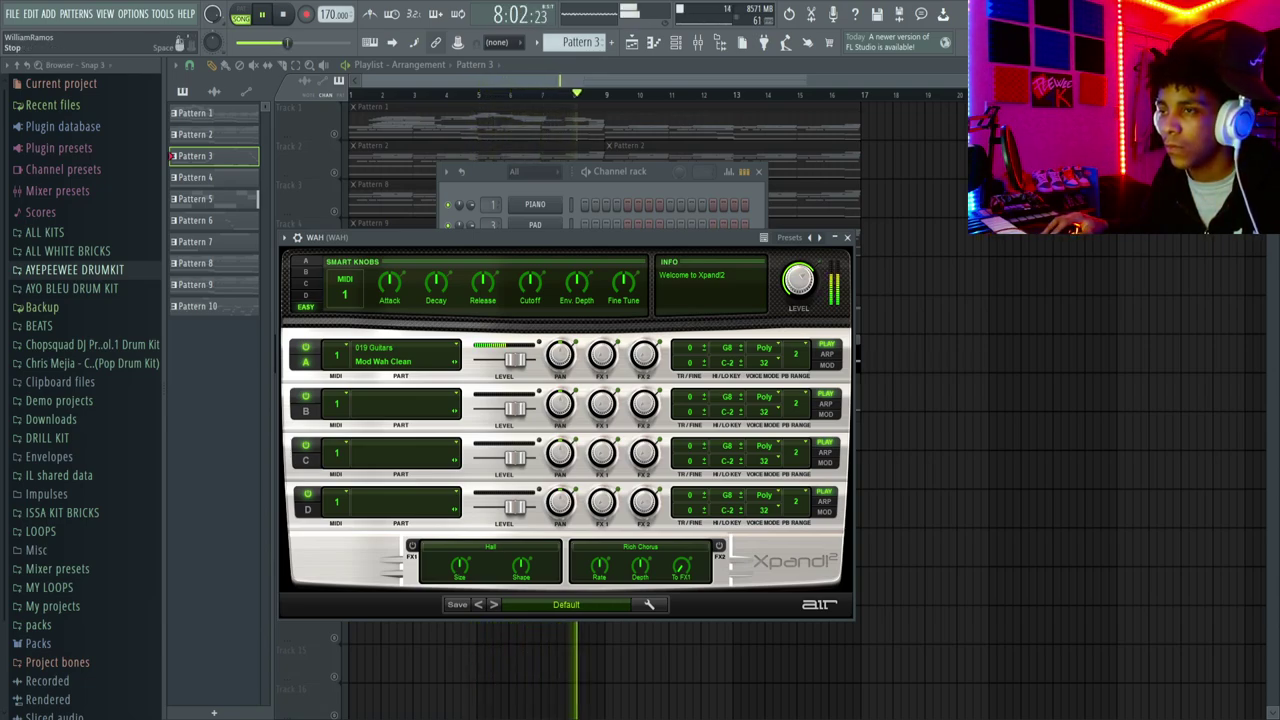
pyautogui.press('space')
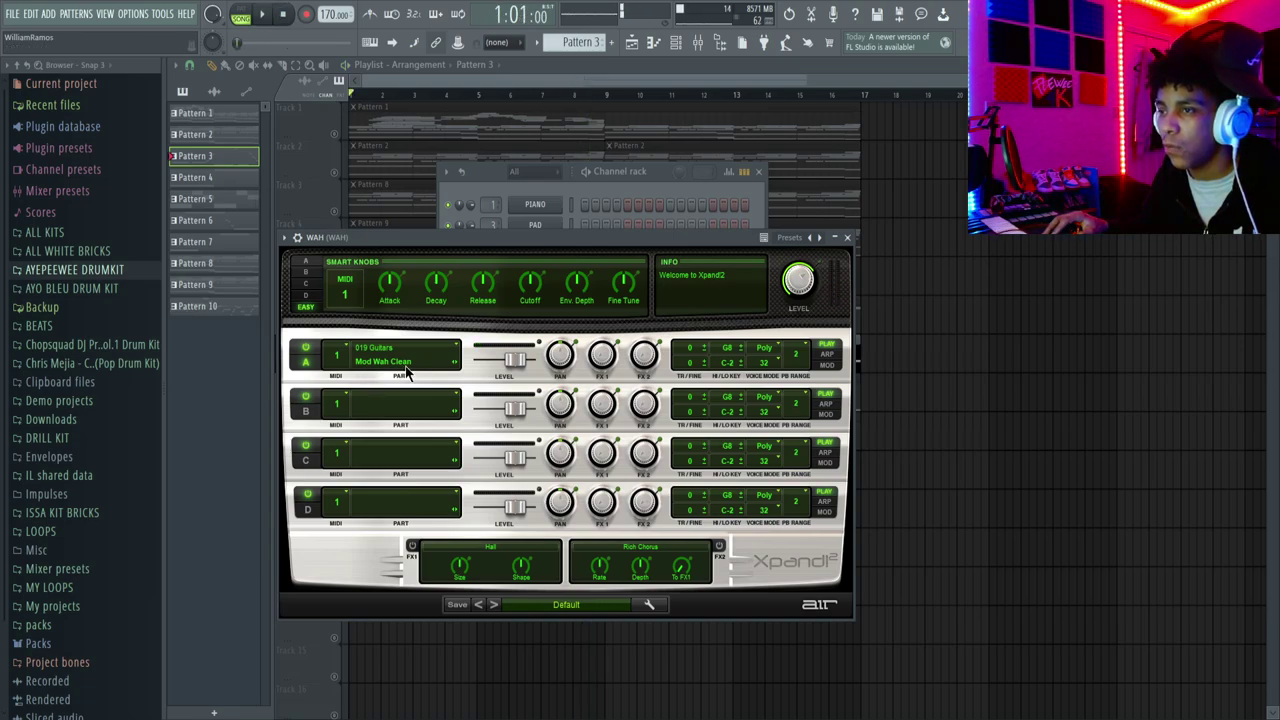
# - Review the WAH mixer track's Fruity delay 2, ValhallaVintageVerb, Fruity Chorus and Fruity parametric EQ 2 settings, and return to the playlist
pyautogui.press('F9')
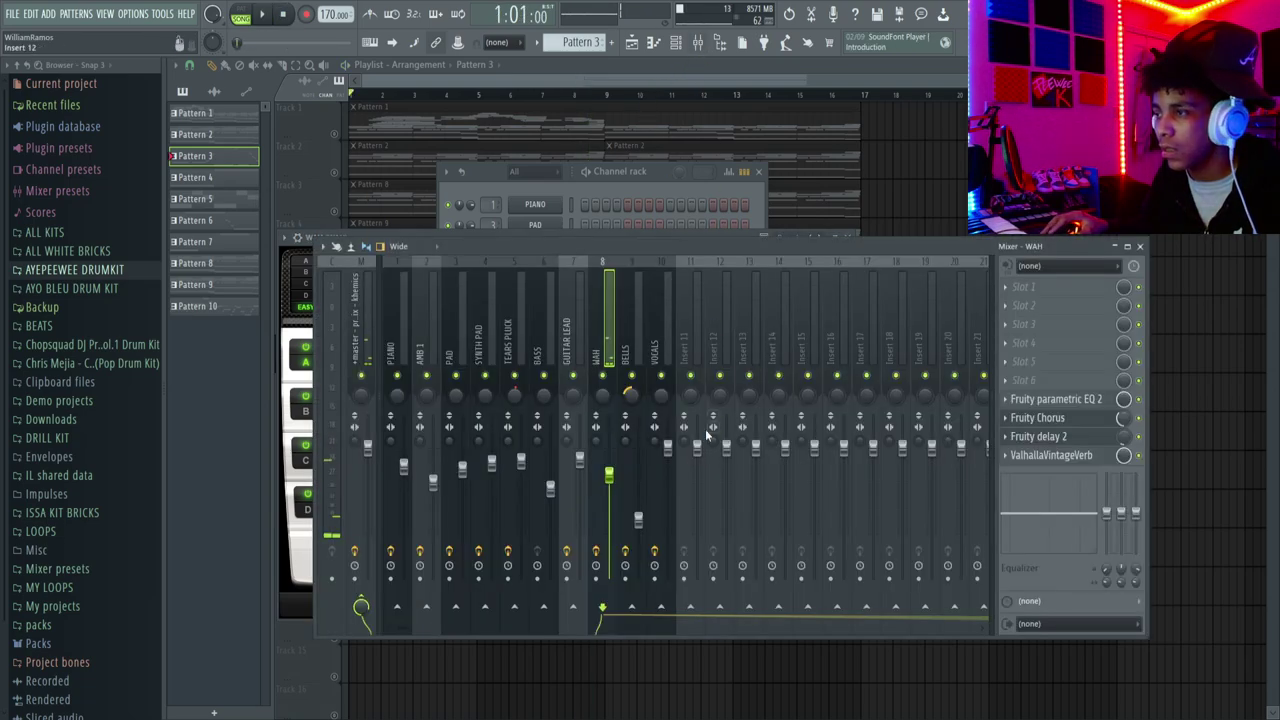
pyautogui.click(1090, 440)
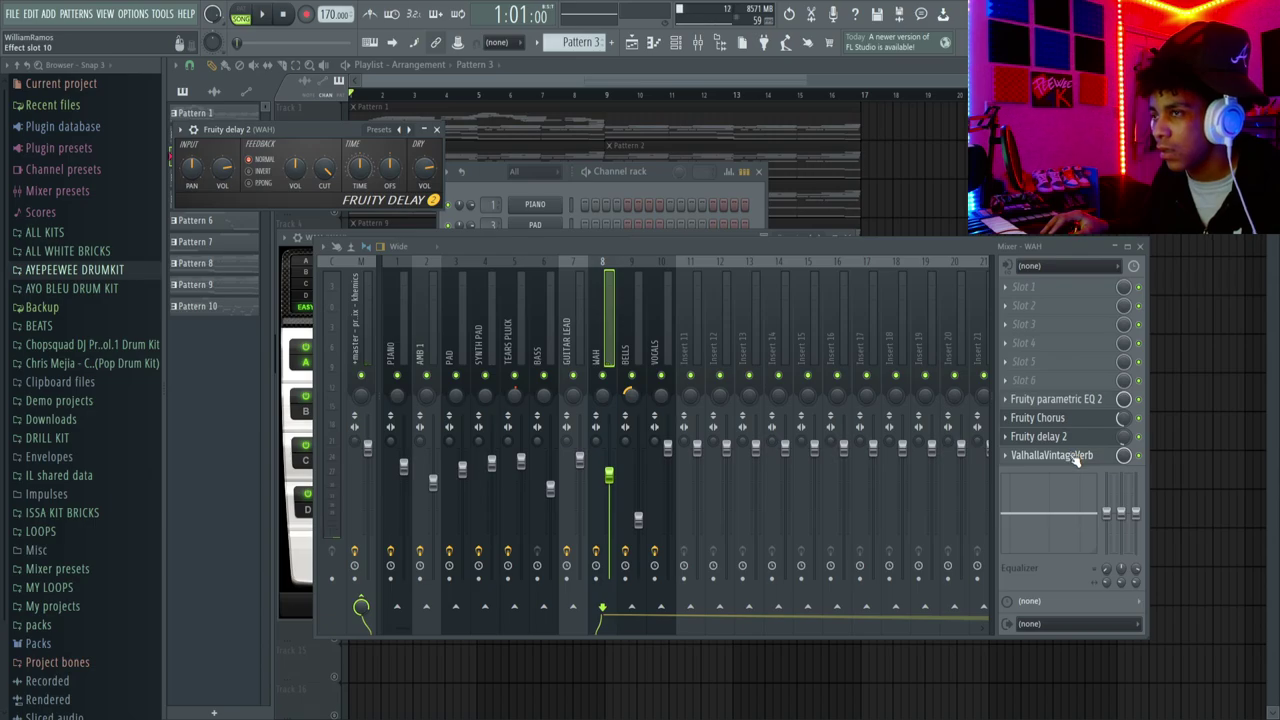
pyautogui.click(1076, 456)
pyautogui.click(1078, 418)
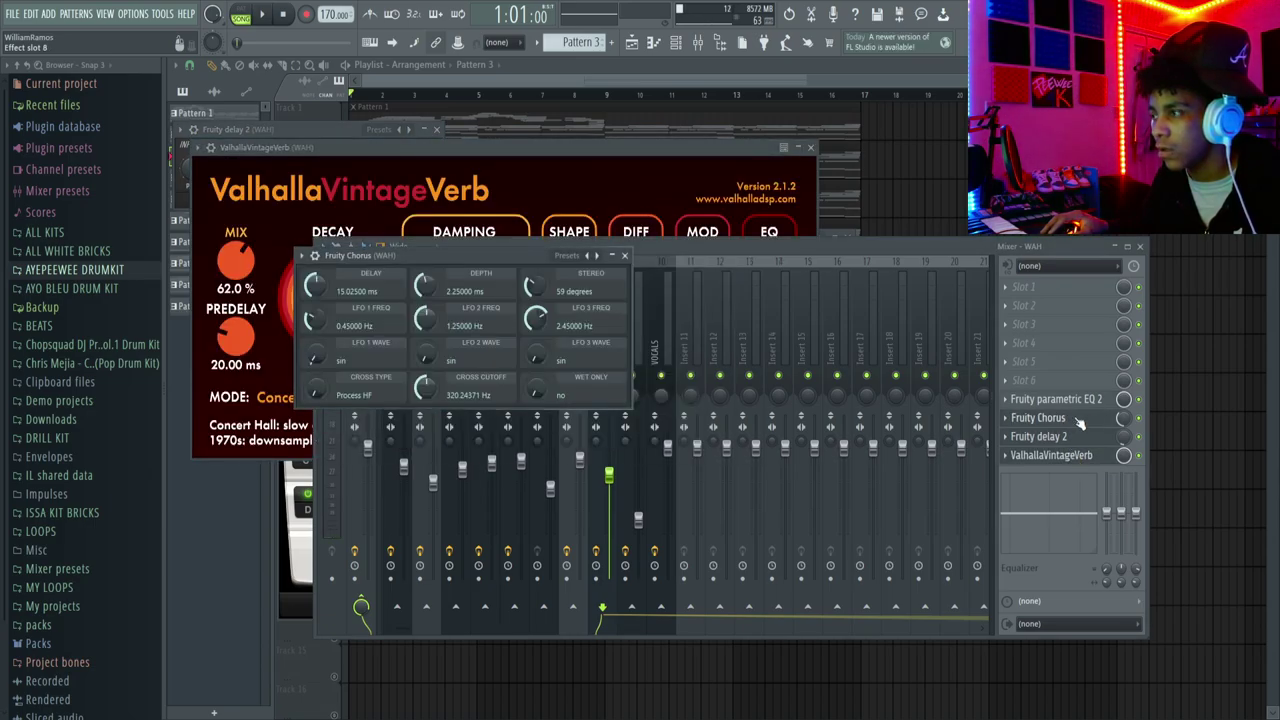
pyautogui.click(1056, 399)
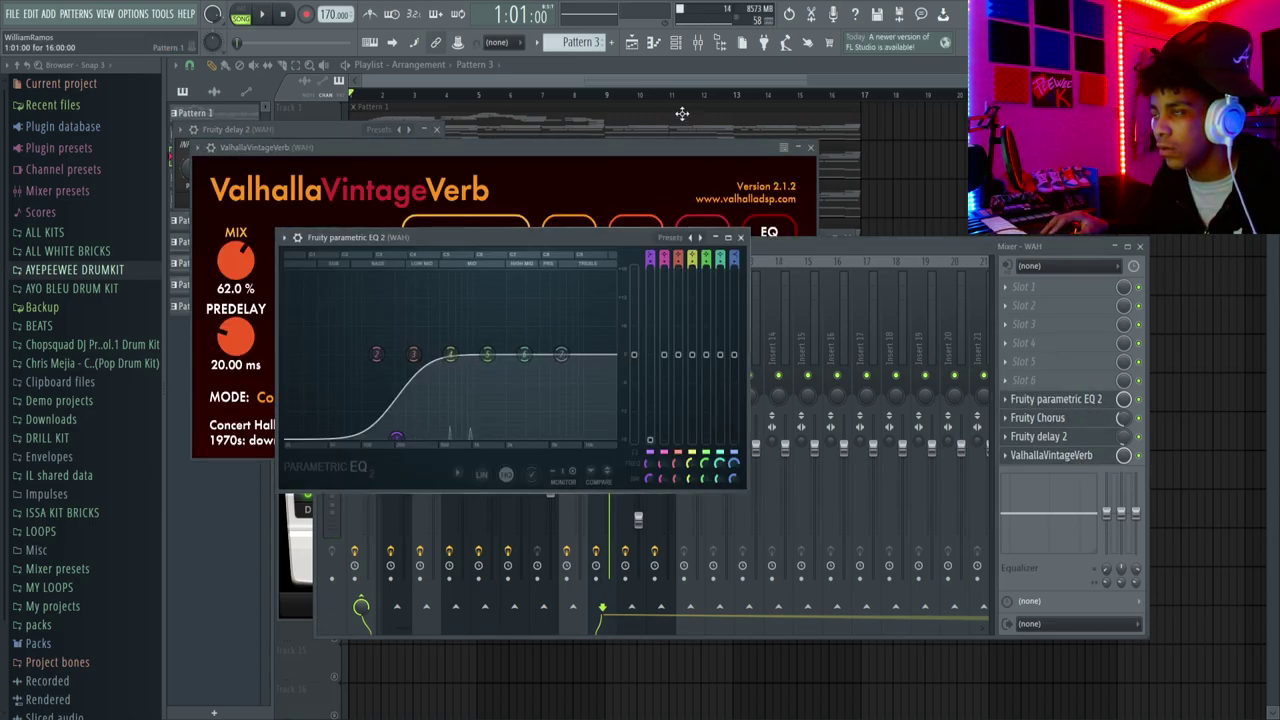
pyautogui.click(681, 113)
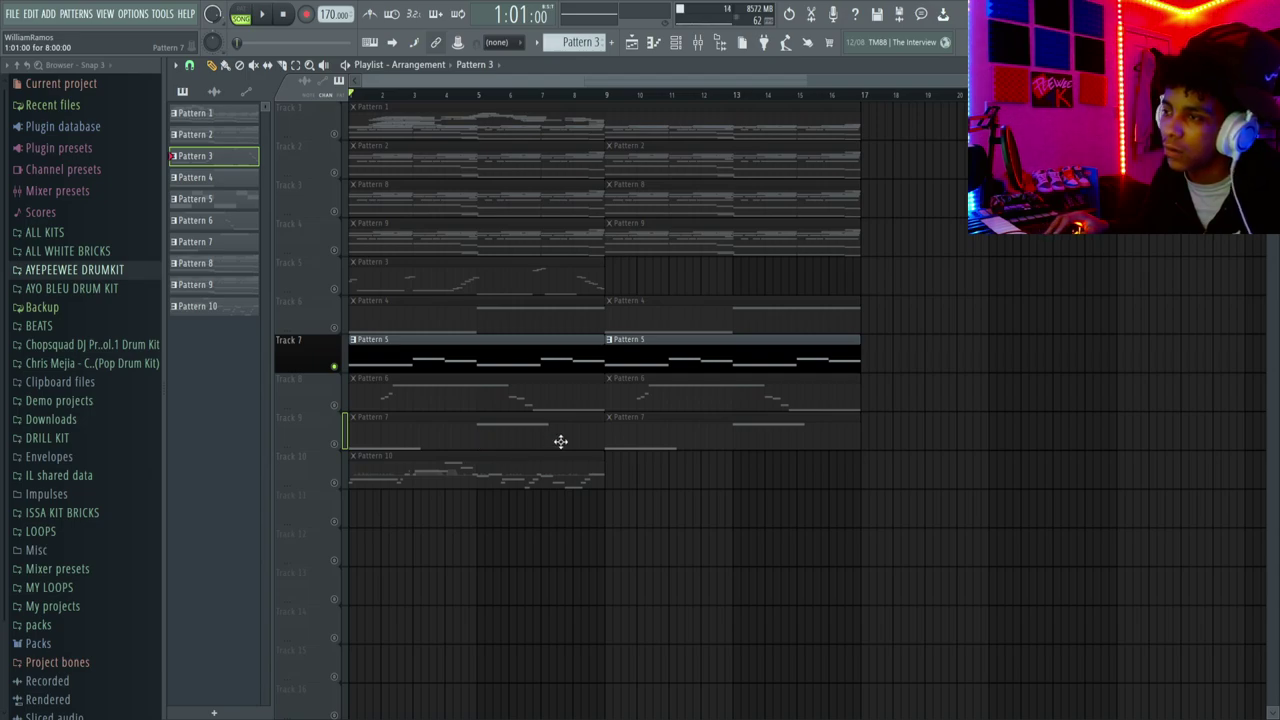
# - Solo Track 8, check the BELLS channel's Xpand!2 preset, and listen to Pattern 6 in the playlist
pyautogui.click(340, 405)
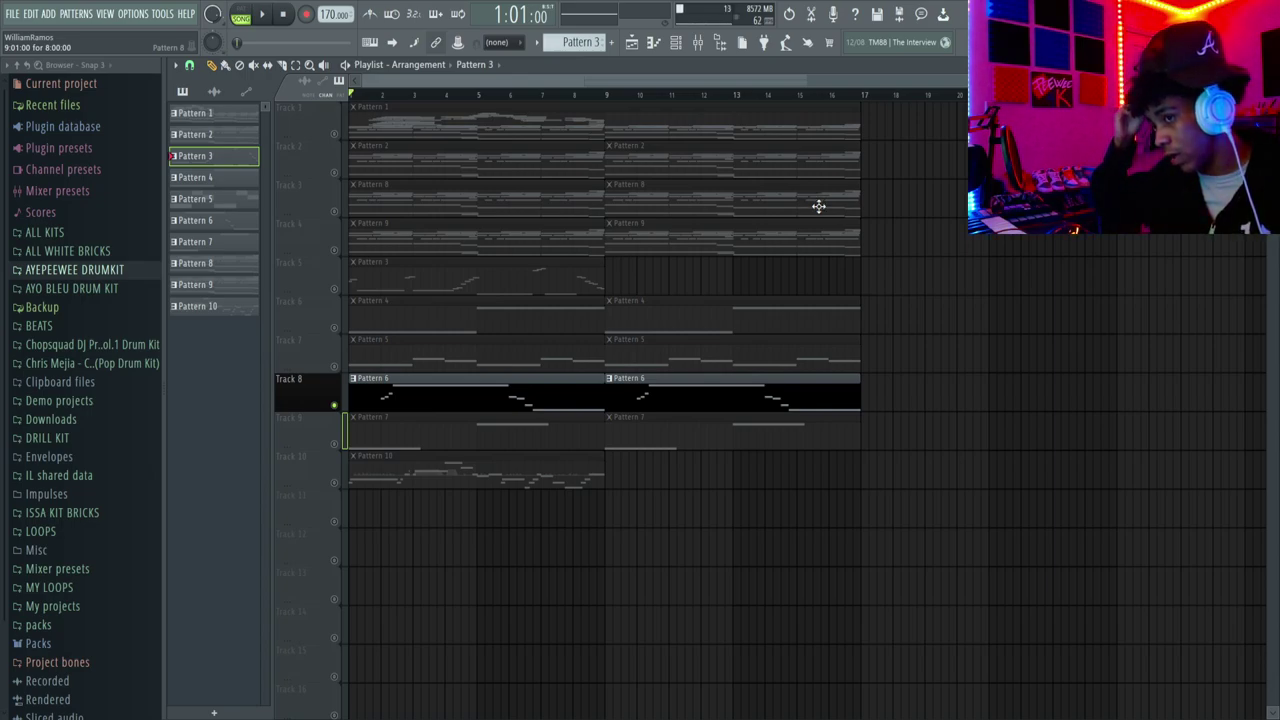
pyautogui.click(660, 42)
pyautogui.click(676, 42)
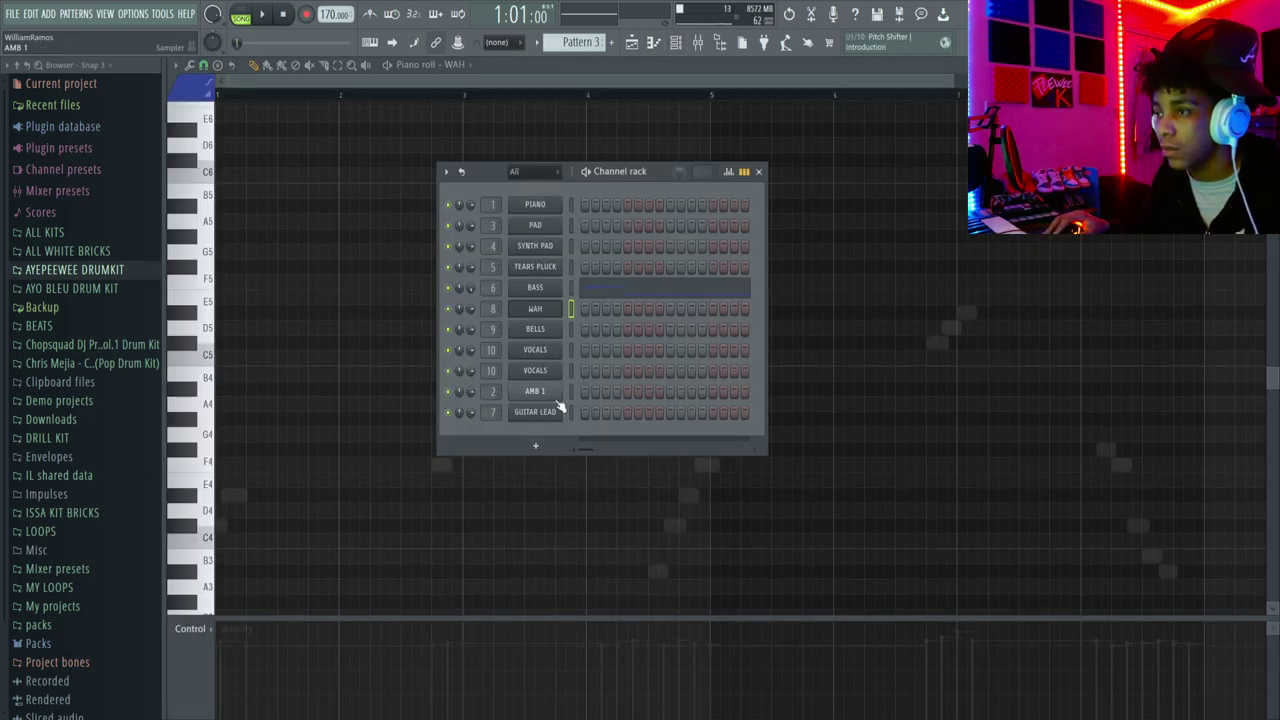
pyautogui.click(546, 337)
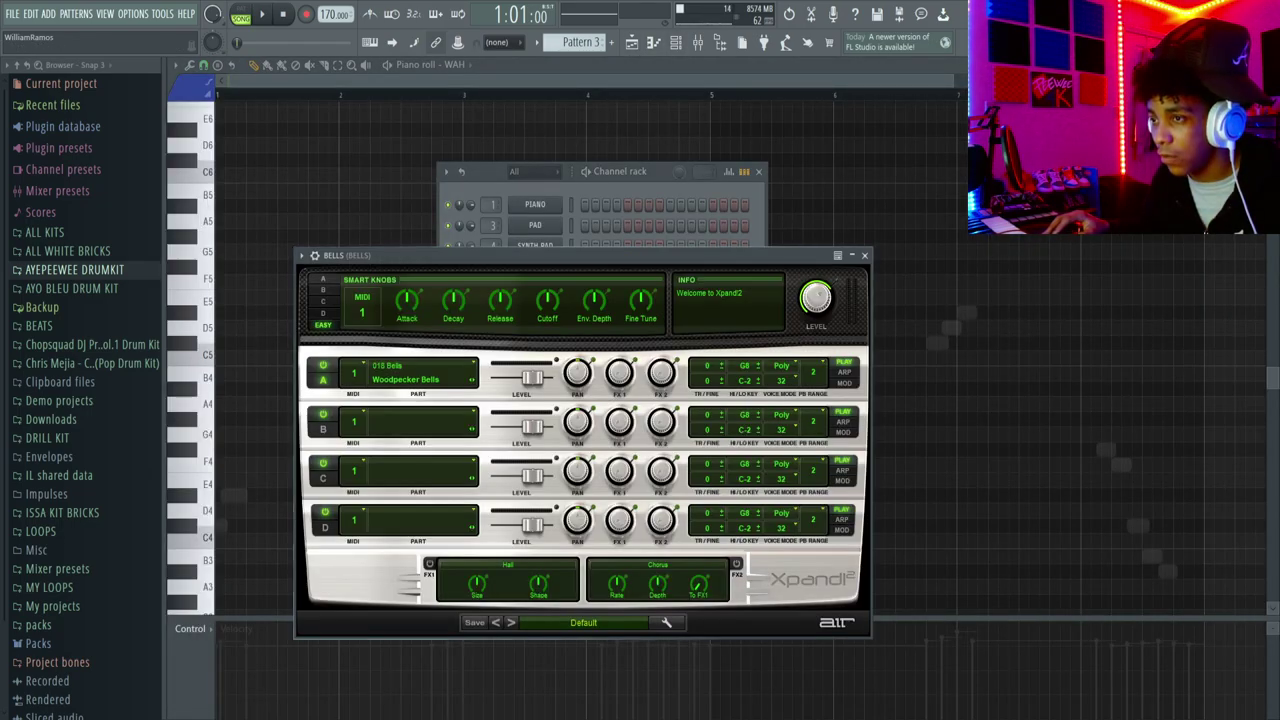
pyautogui.click(370, 42)
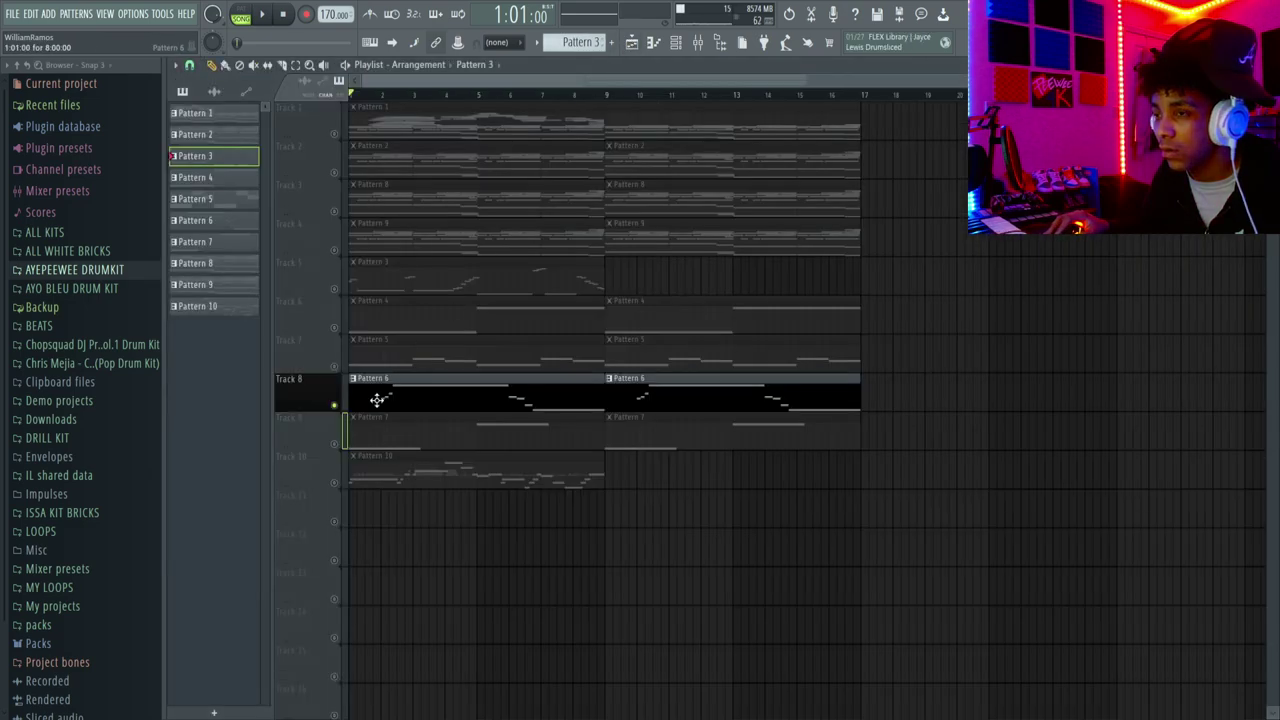
pyautogui.press('space')
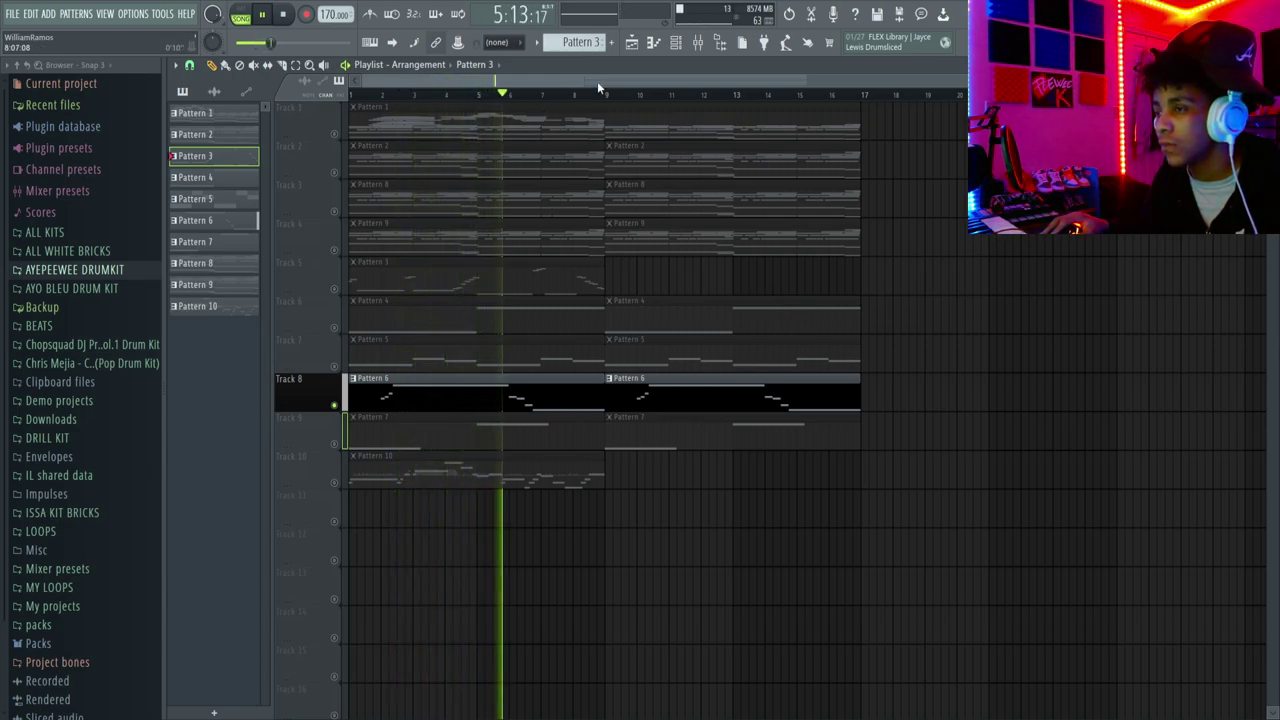
pyautogui.press('space')
# - Review the ValhallaVintageVerb and ValhallaDelay settings on the BELLS mixer track, and return to the playlist
pyautogui.click(716, 45)
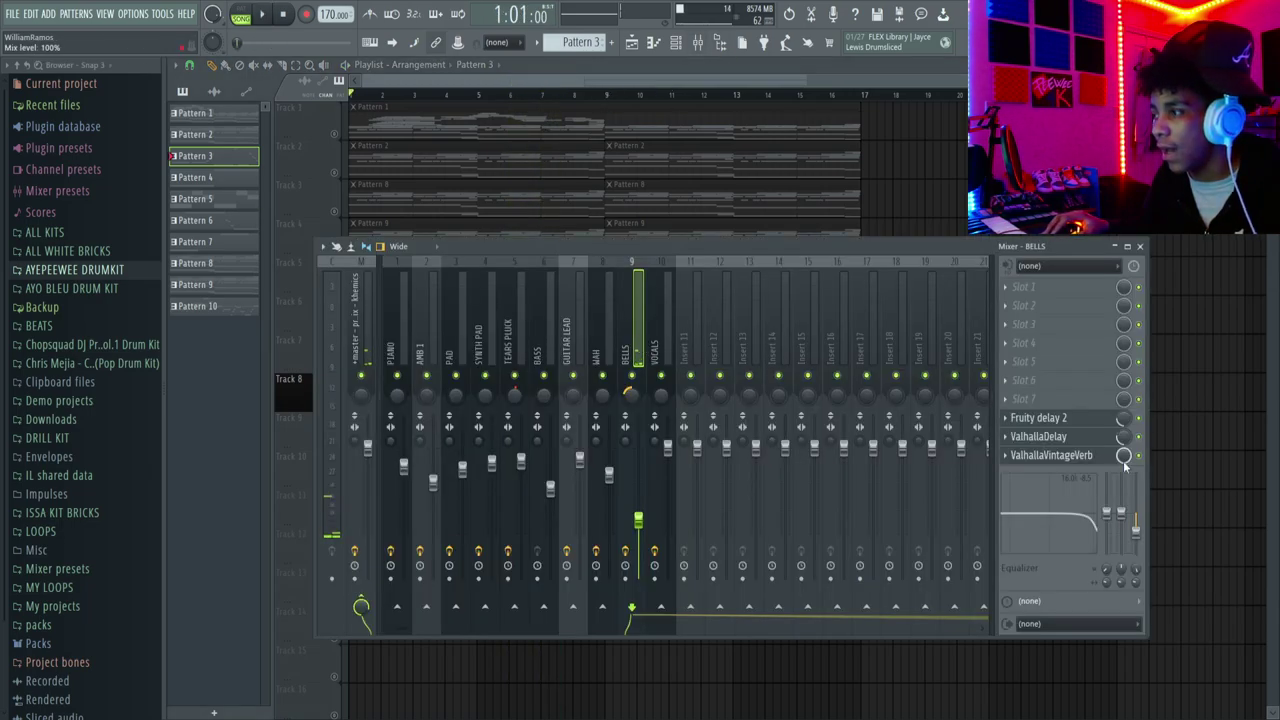
pyautogui.click(1105, 458)
pyautogui.click(1110, 436)
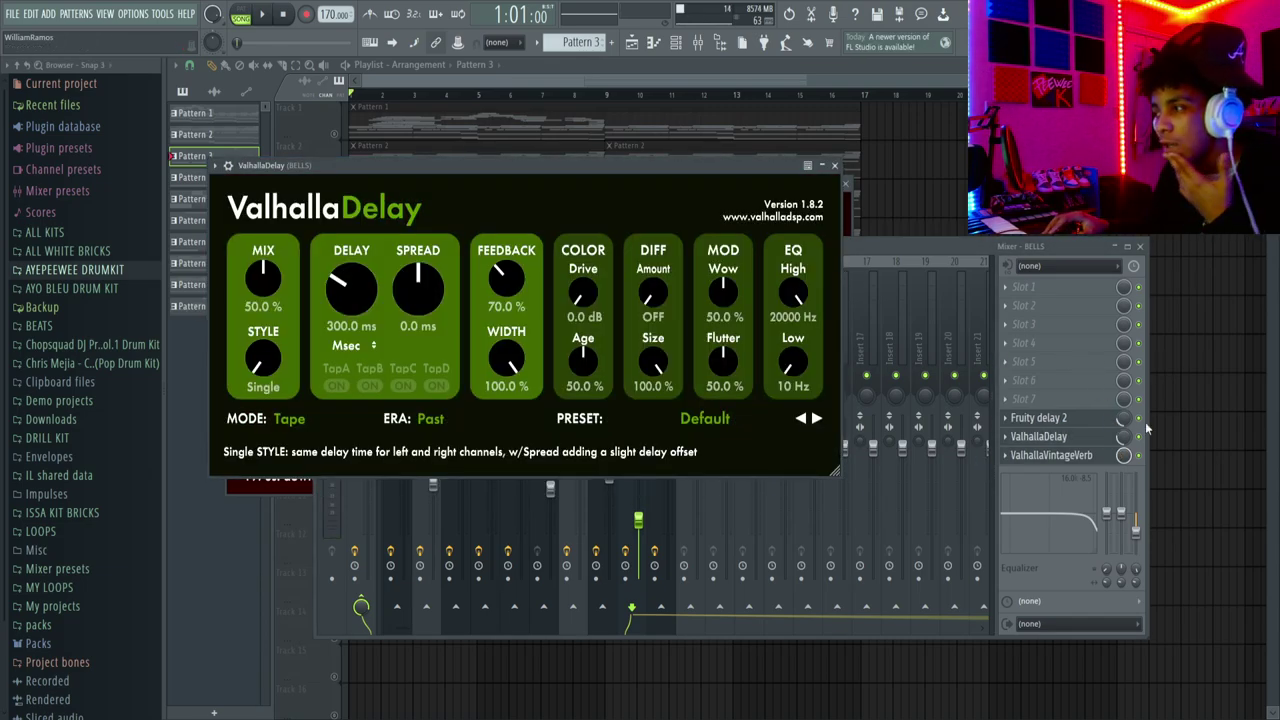
pyautogui.click(1058, 455)
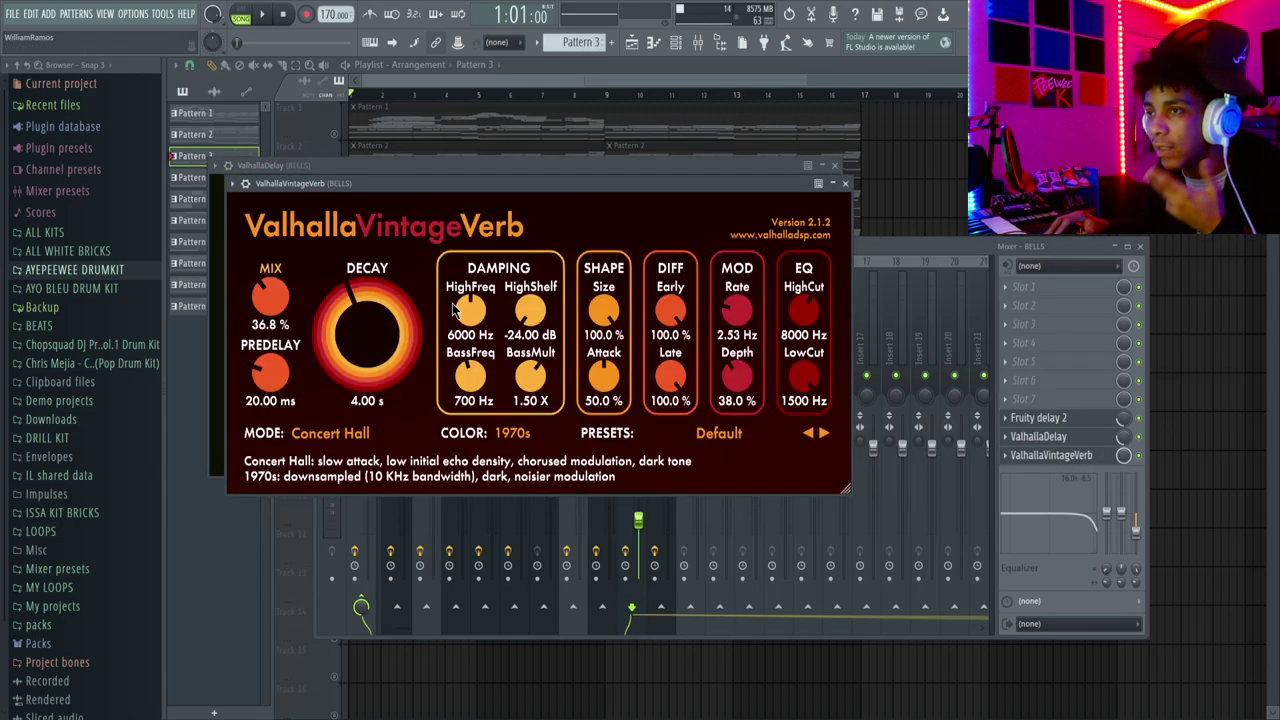
pyautogui.click(846, 184)
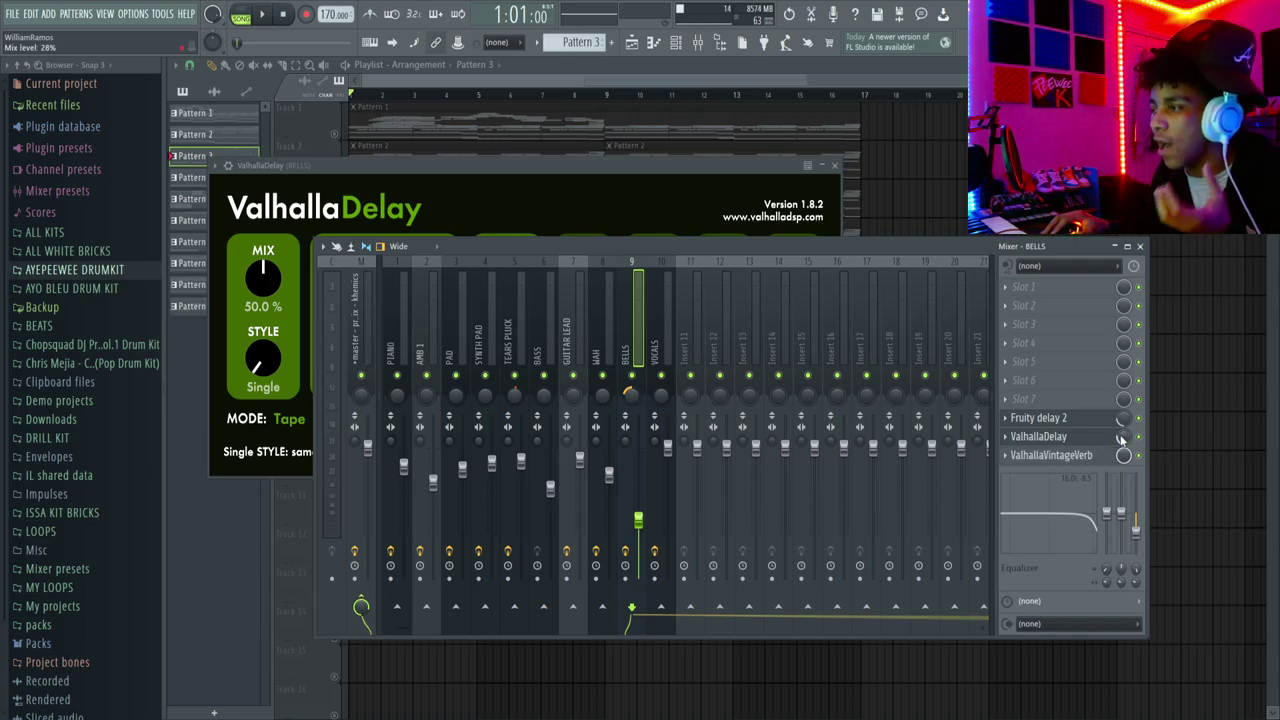
pyautogui.click(1088, 457)
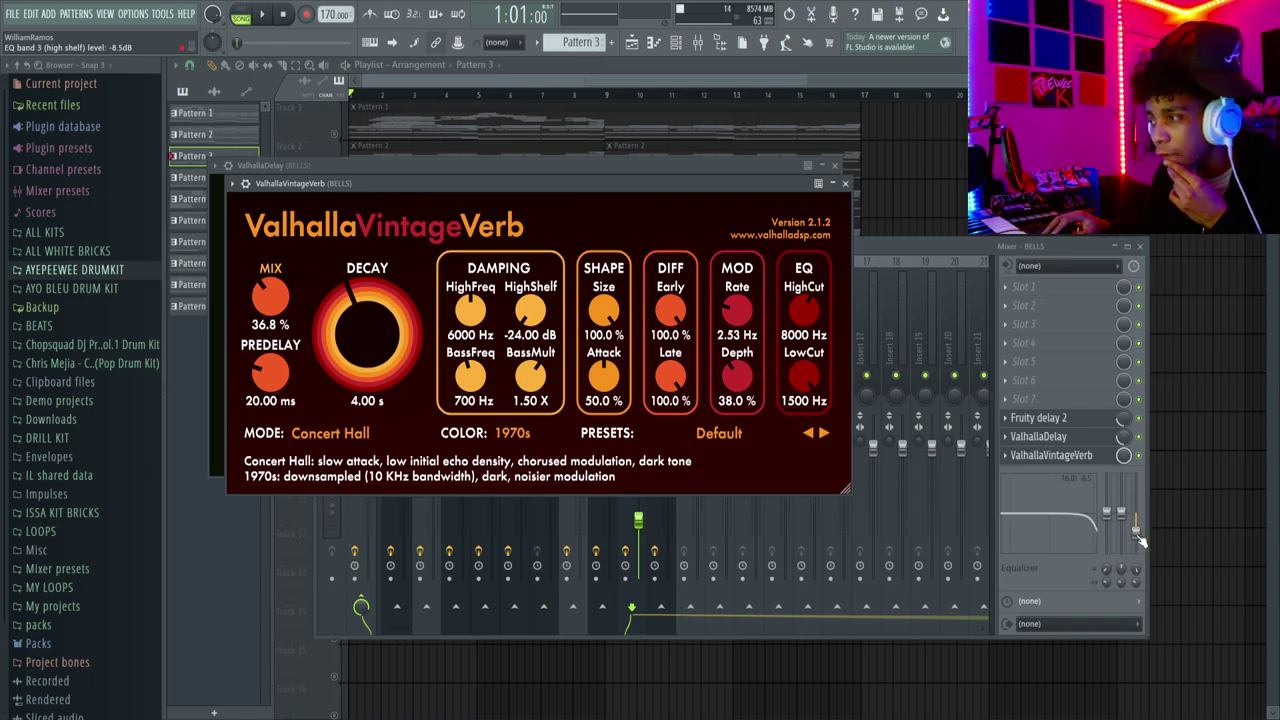
pyautogui.click(766, 140)
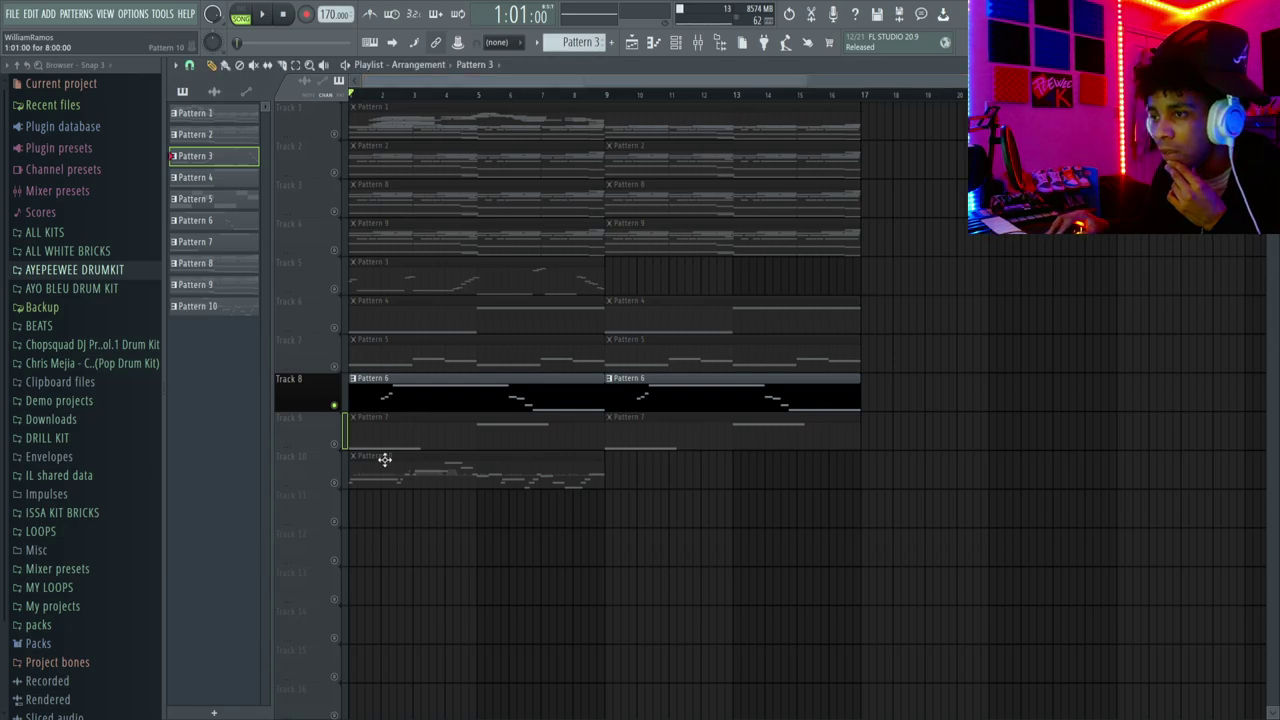
# - Solo Track 9 and briefly listen to Pattern 7
pyautogui.click(344, 446)
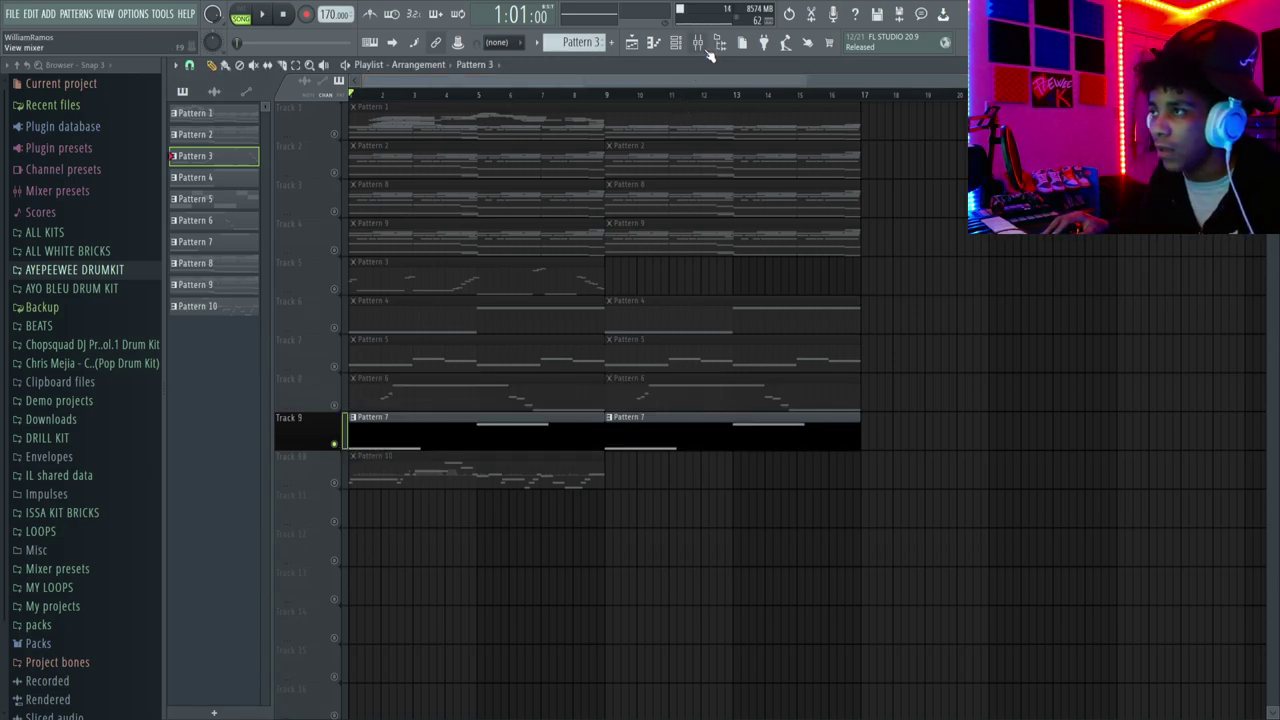
pyautogui.press('space')
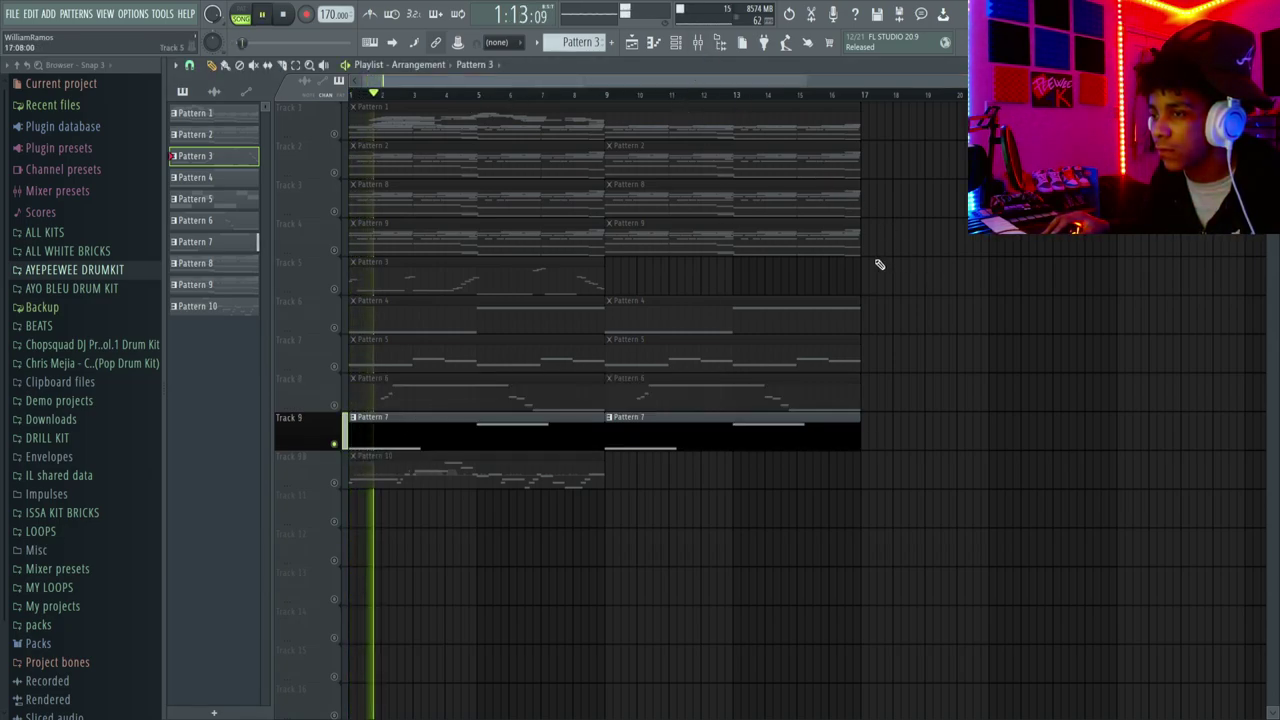
pyautogui.press('space')
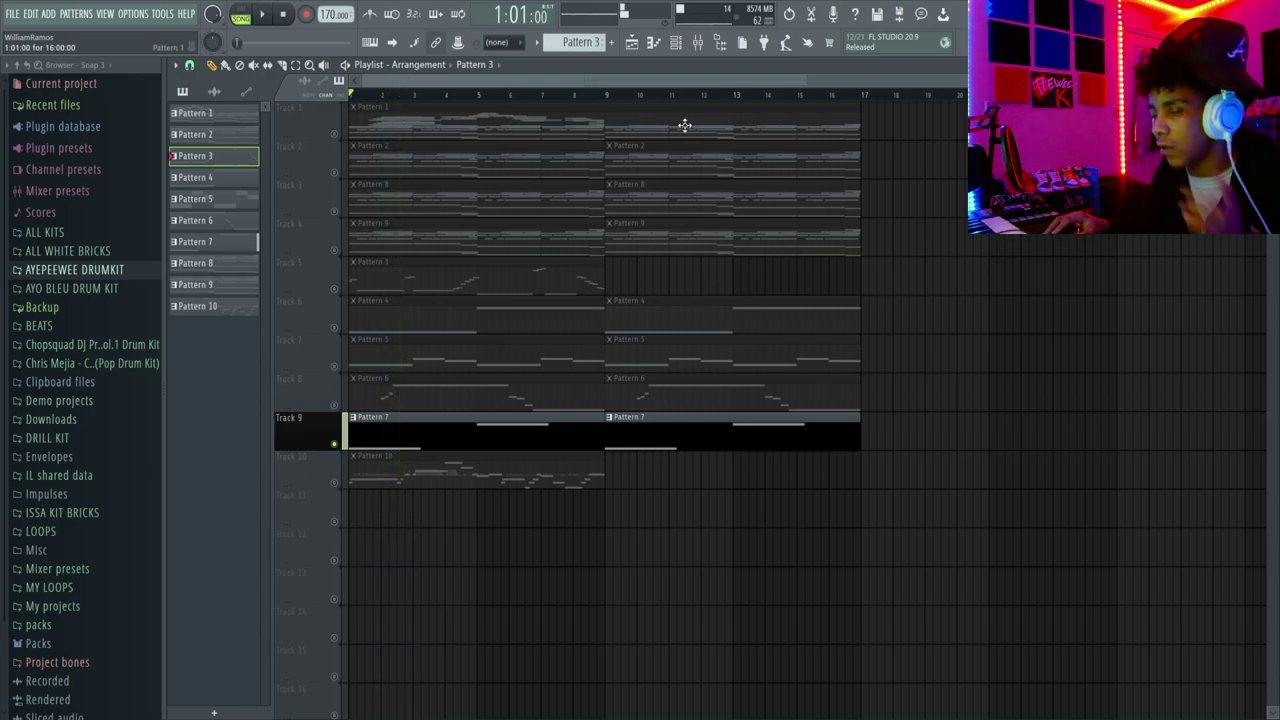
# - Solo Track 10 and play Pattern 10 with a closer view of its clip in the playlist
pyautogui.click(335, 487)
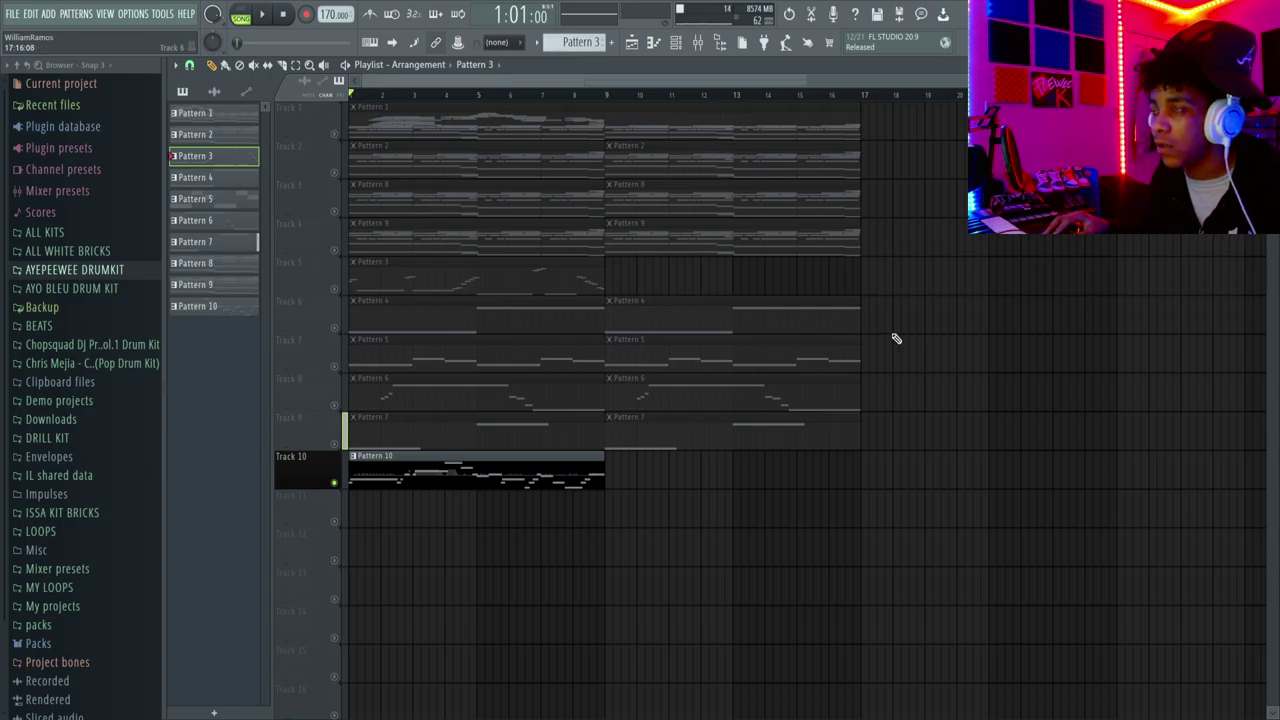
pyautogui.press('space')
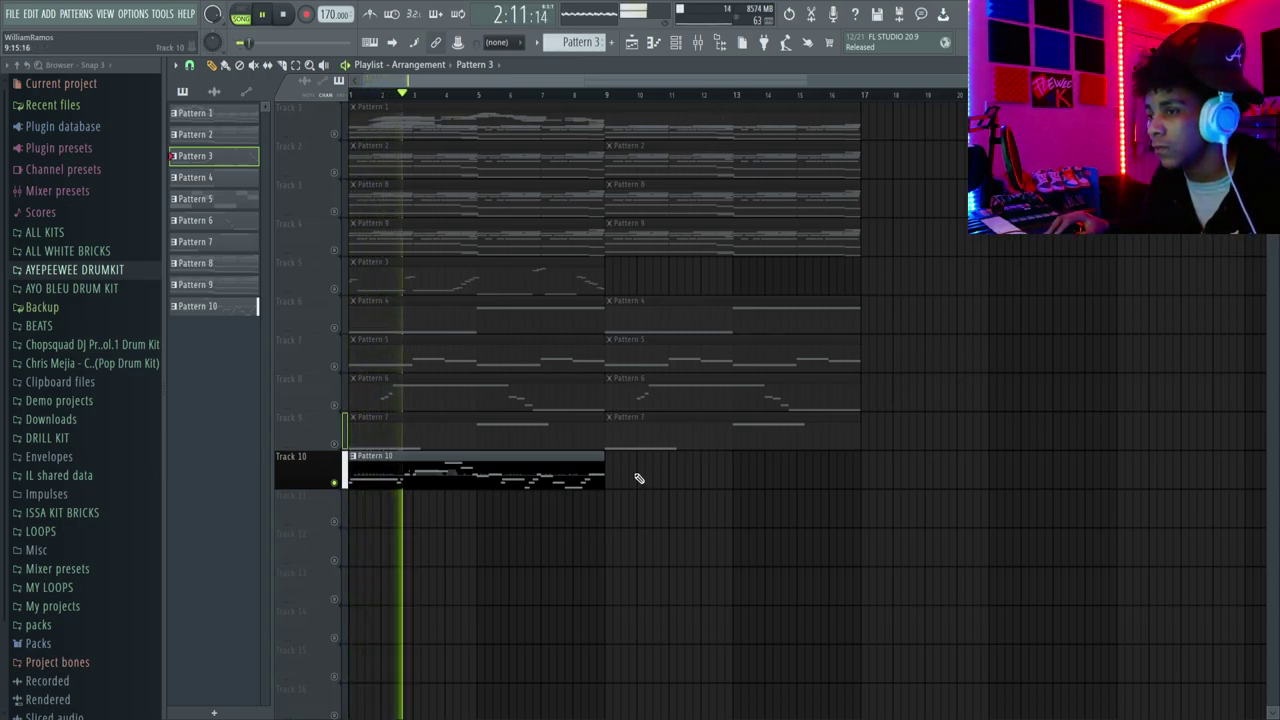
pyautogui.scroll(4, 334, 517)
pyautogui.scroll(2, 408, 513)
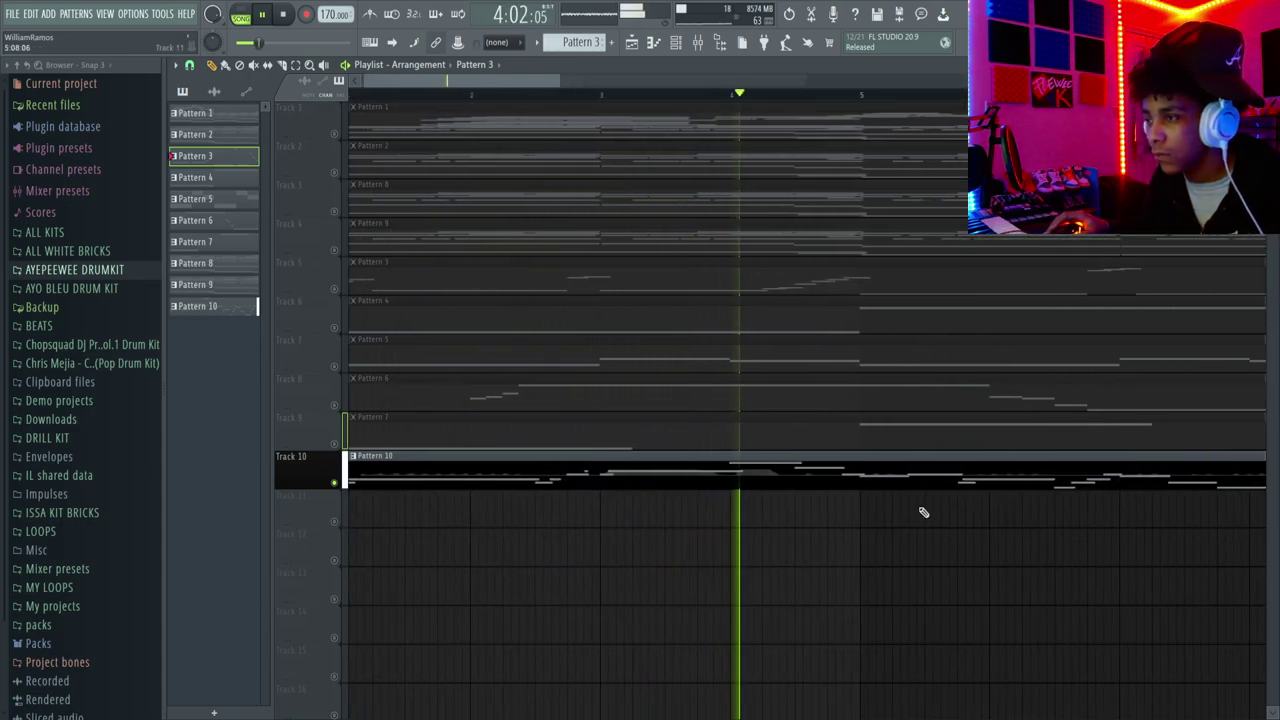
# - Follow the GUITAR LEAD notes of Pattern 10 in the piano roll during playback, and return to the stopped playlist
pyautogui.doubleClick(969, 476)
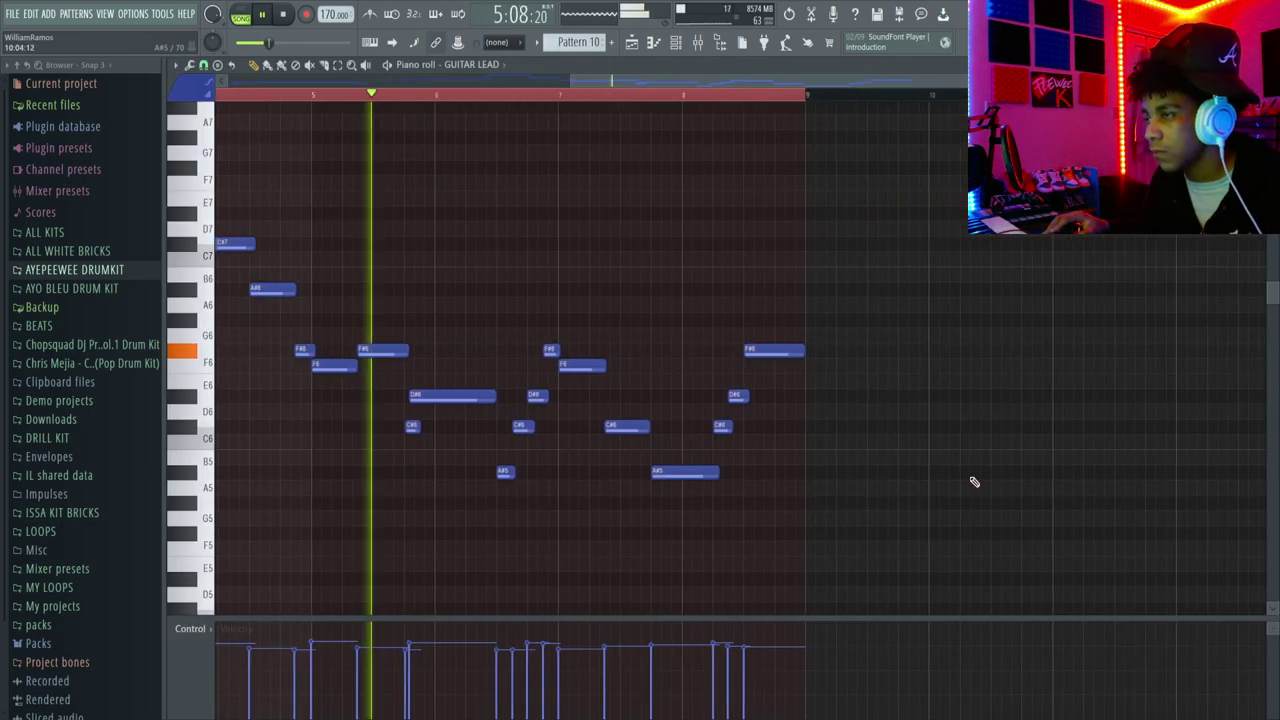
pyautogui.scroll(3, 820, 297)
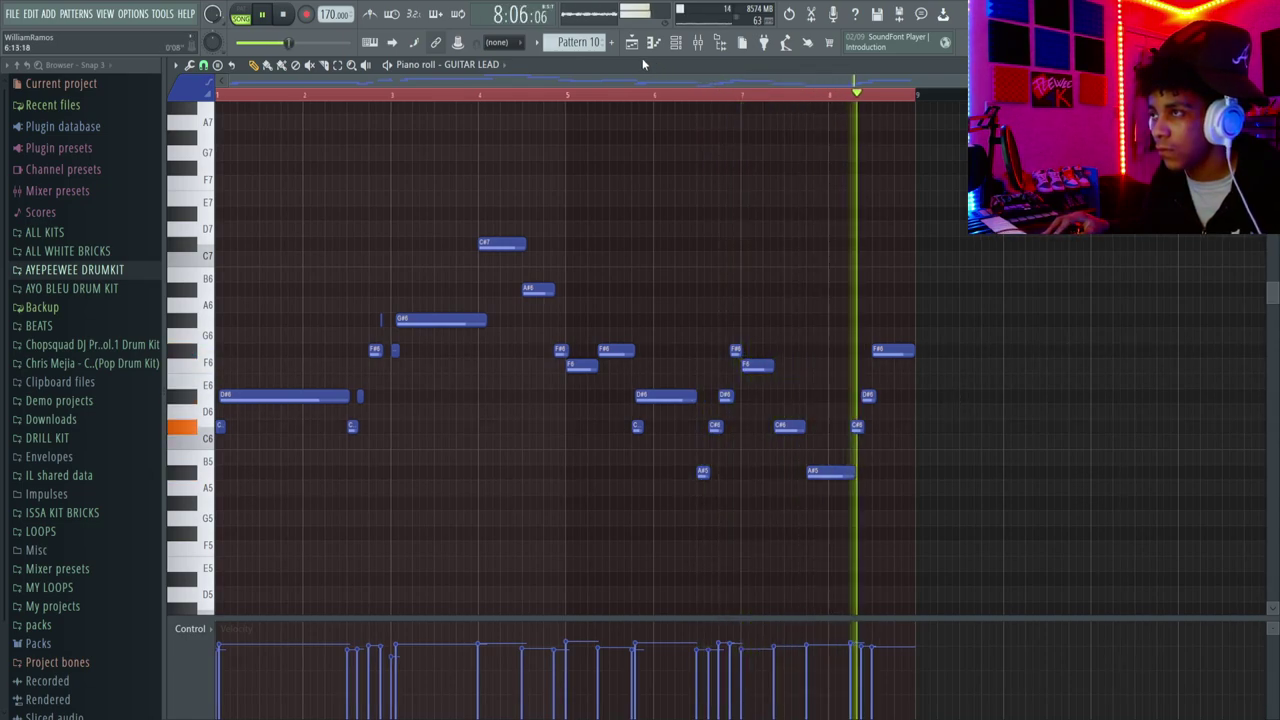
pyautogui.press('space')
pyautogui.press('F5')
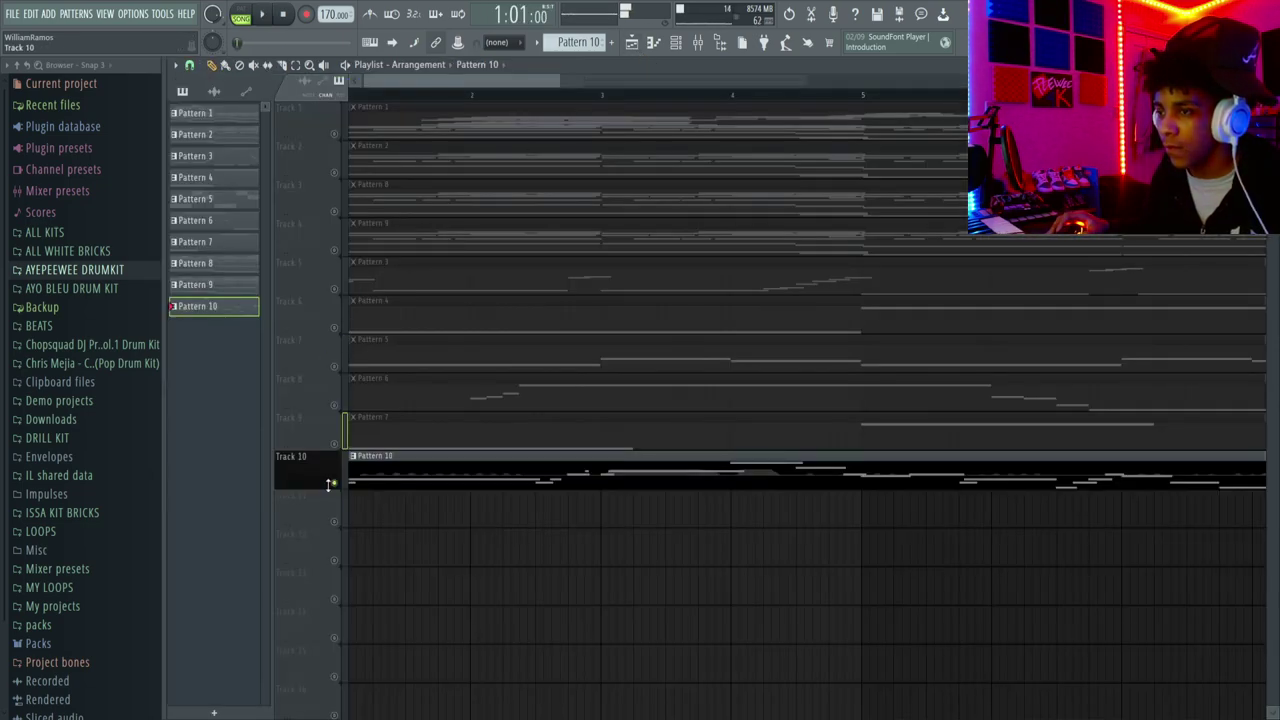
# - Examine the Pattern 10 clip up close and the GUITAR LEAD notes with their channel pitch events in an enlarged control lane
pyautogui.scroll(3, 377, 503)
pyautogui.scroll(1, 463, 467)
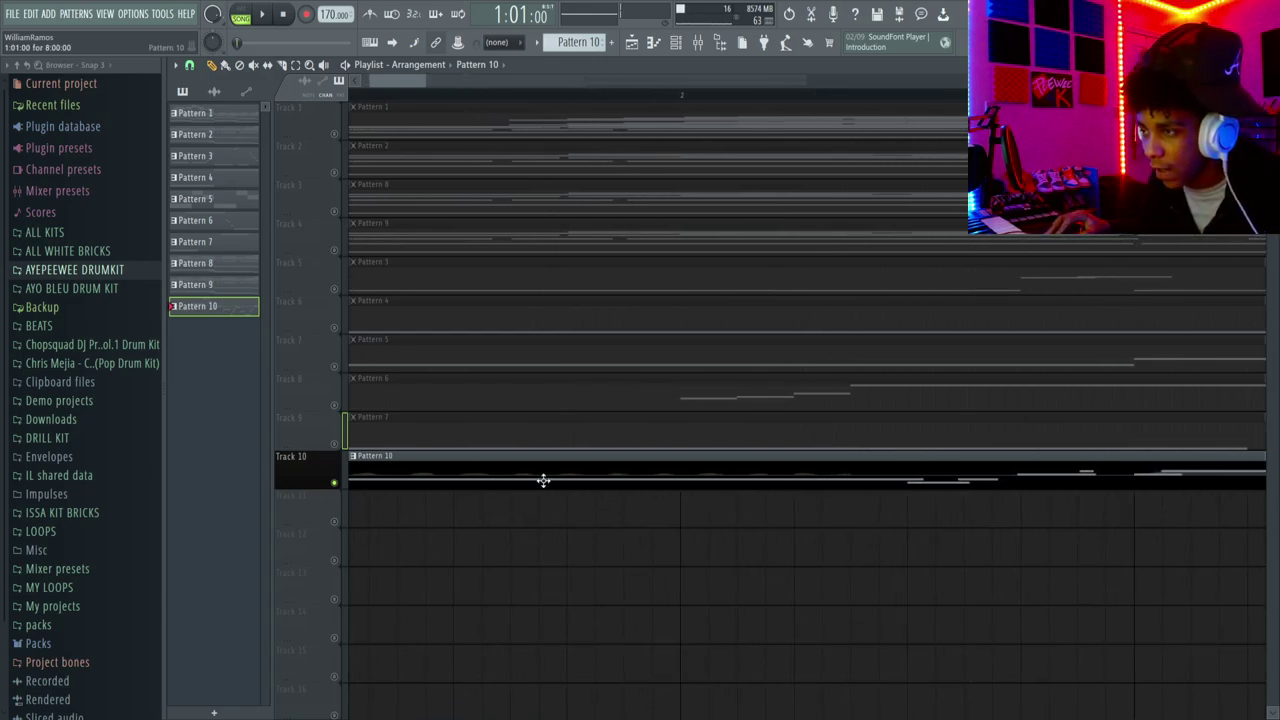
pyautogui.scroll(2, 566, 463)
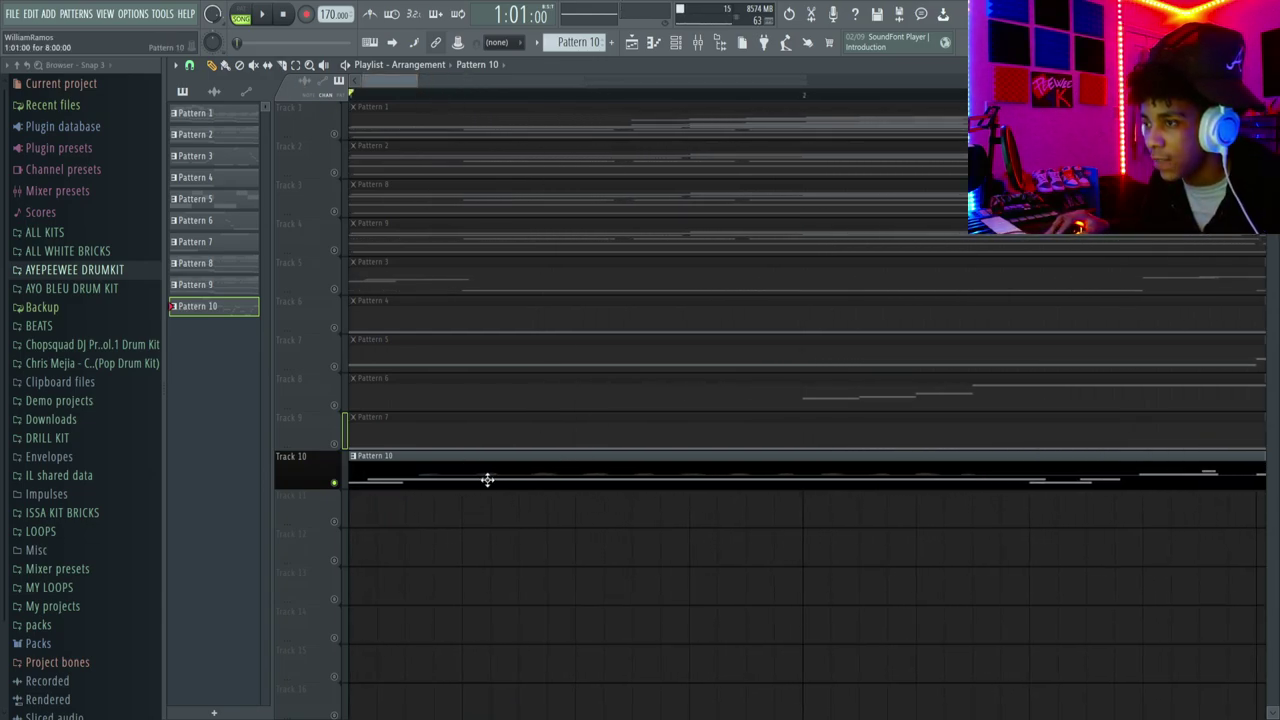
pyautogui.scroll(-4, 600, 487)
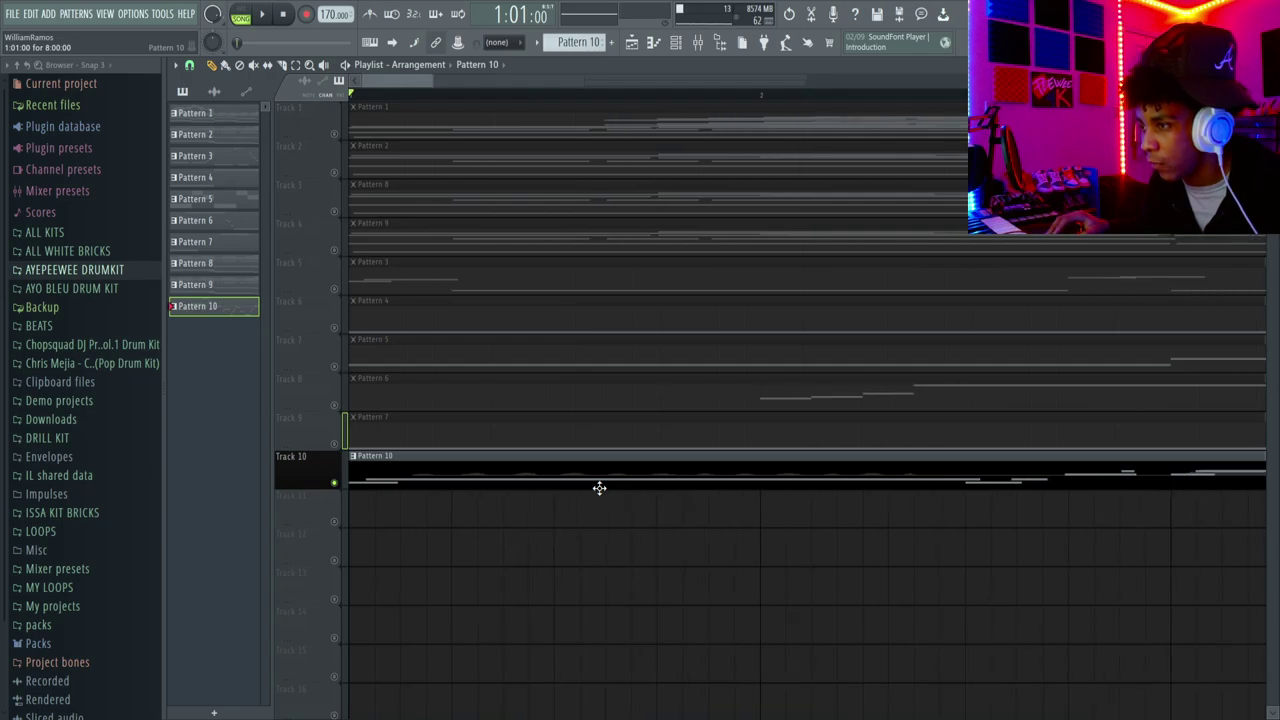
pyautogui.hscroll(5, 660, 496)
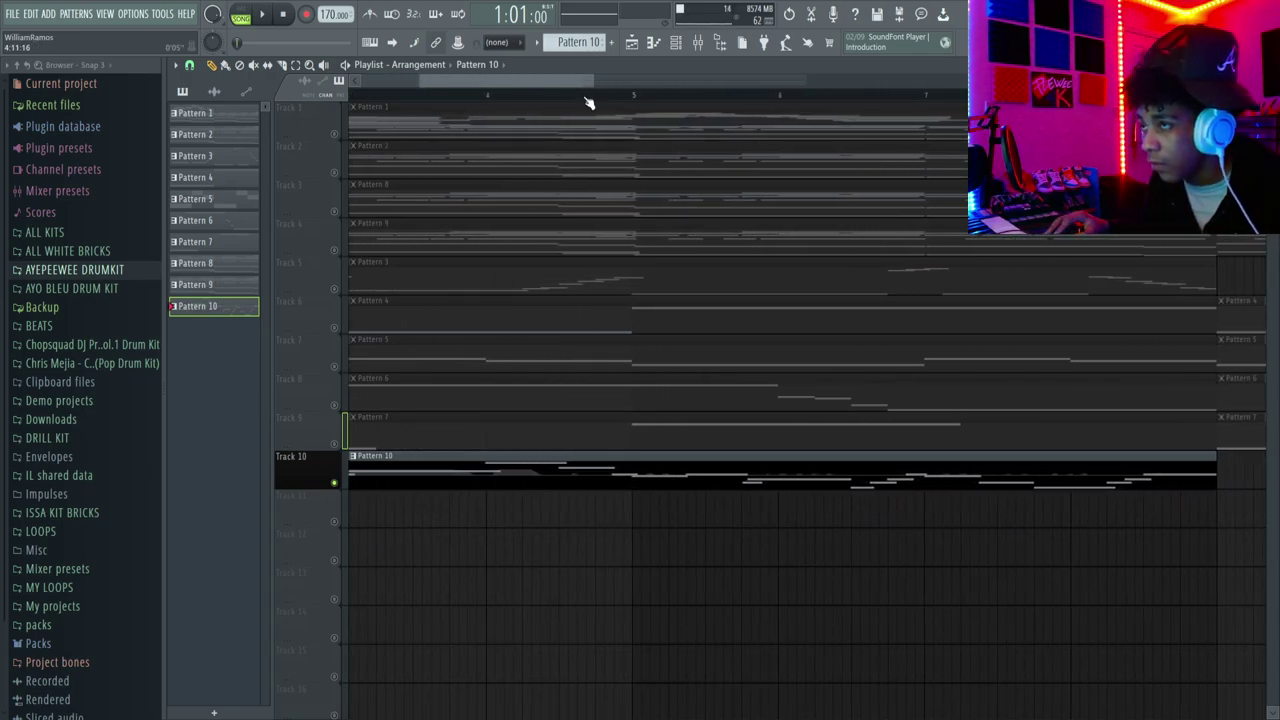
pyautogui.hscroll(-5, 394, 113)
pyautogui.doubleClick(441, 482)
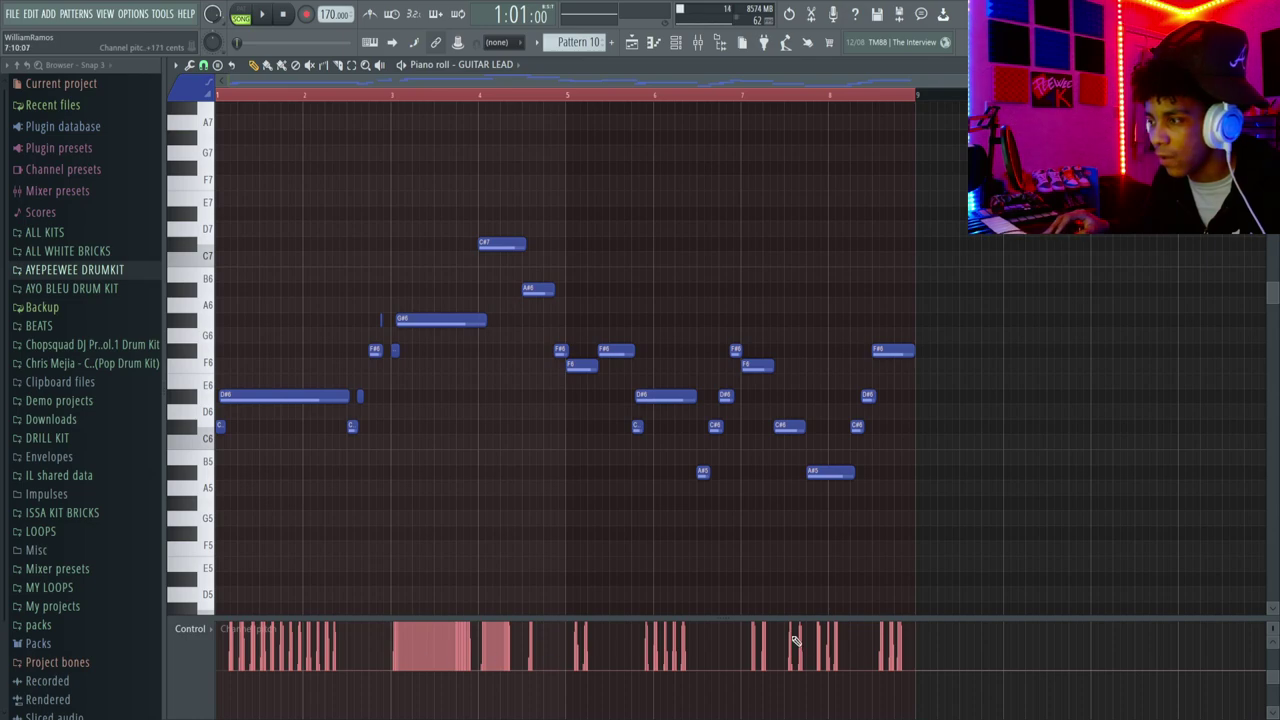
pyautogui.moveTo(680, 621); pyautogui.dragTo(715, 389)
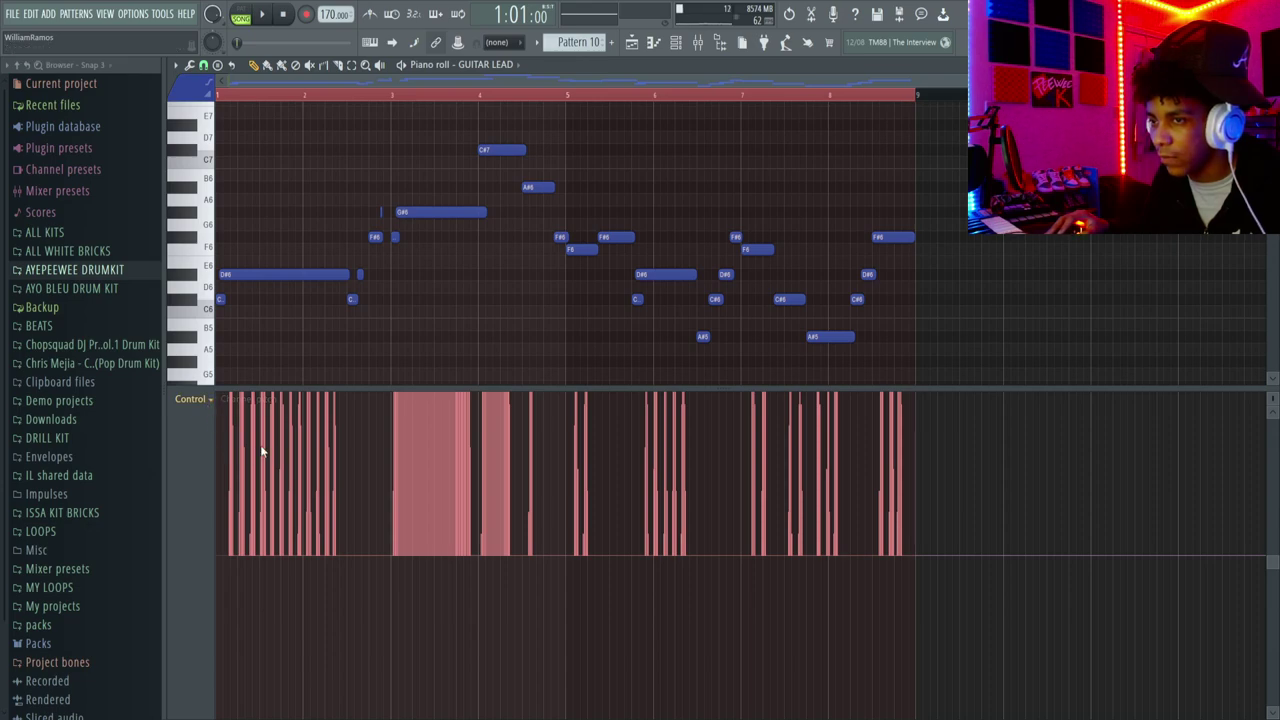
pyautogui.moveTo(517, 391); pyautogui.dragTo(491, 674)
pyautogui.press('Escape')
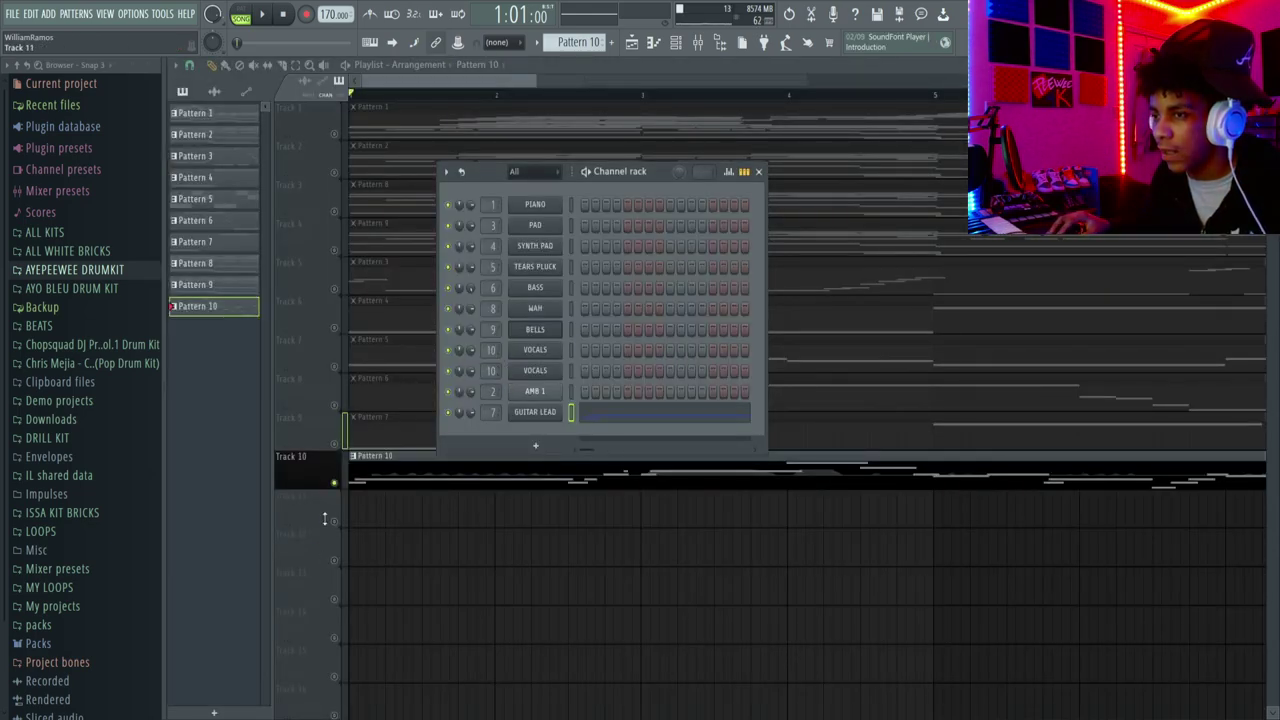
# - Bring all tracks back out of solo and play the full arrangement from the start, then stop playback
pyautogui.press('Escape')
pyautogui.scroll(-5, 591, 534)
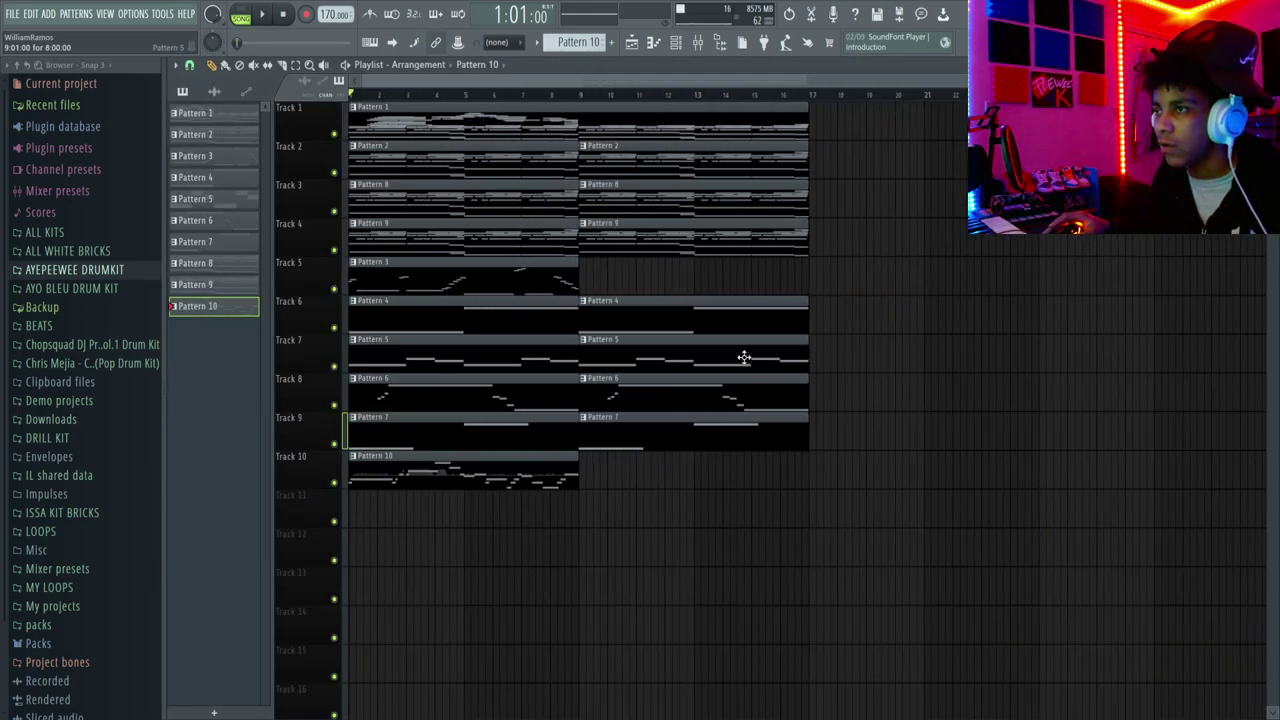
pyautogui.press('space')
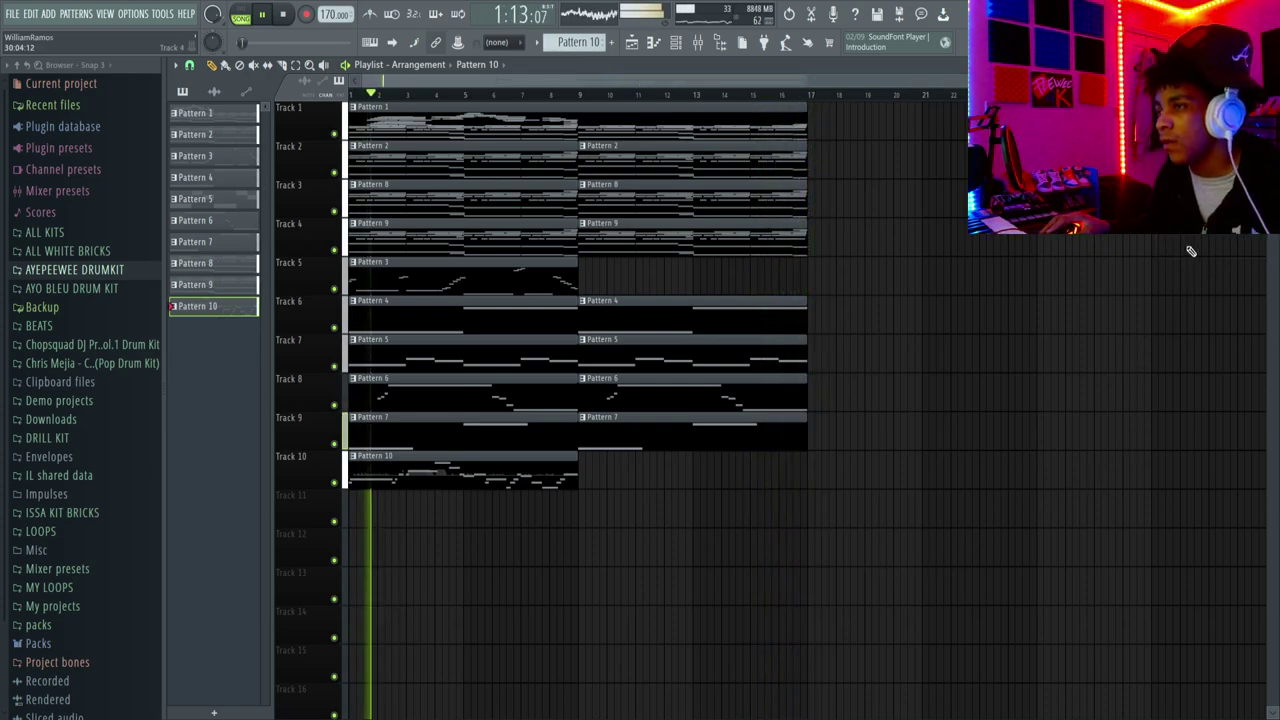
pyautogui.press('space')
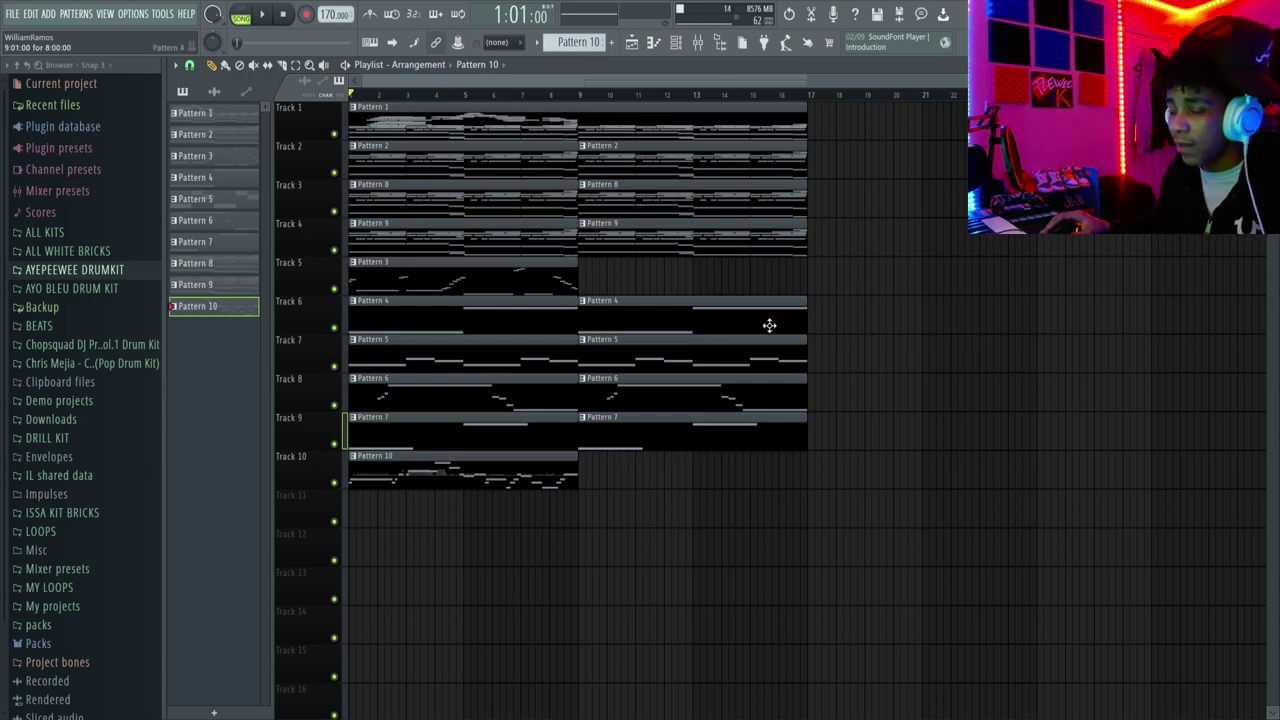
# - Look through the subfolders of the AYEPEEWEE DRUMKIT folder and collapse it again
pyautogui.click(90, 272)
pyautogui.scroll(-5, 103, 307)
pyautogui.scroll(6, 98, 302)
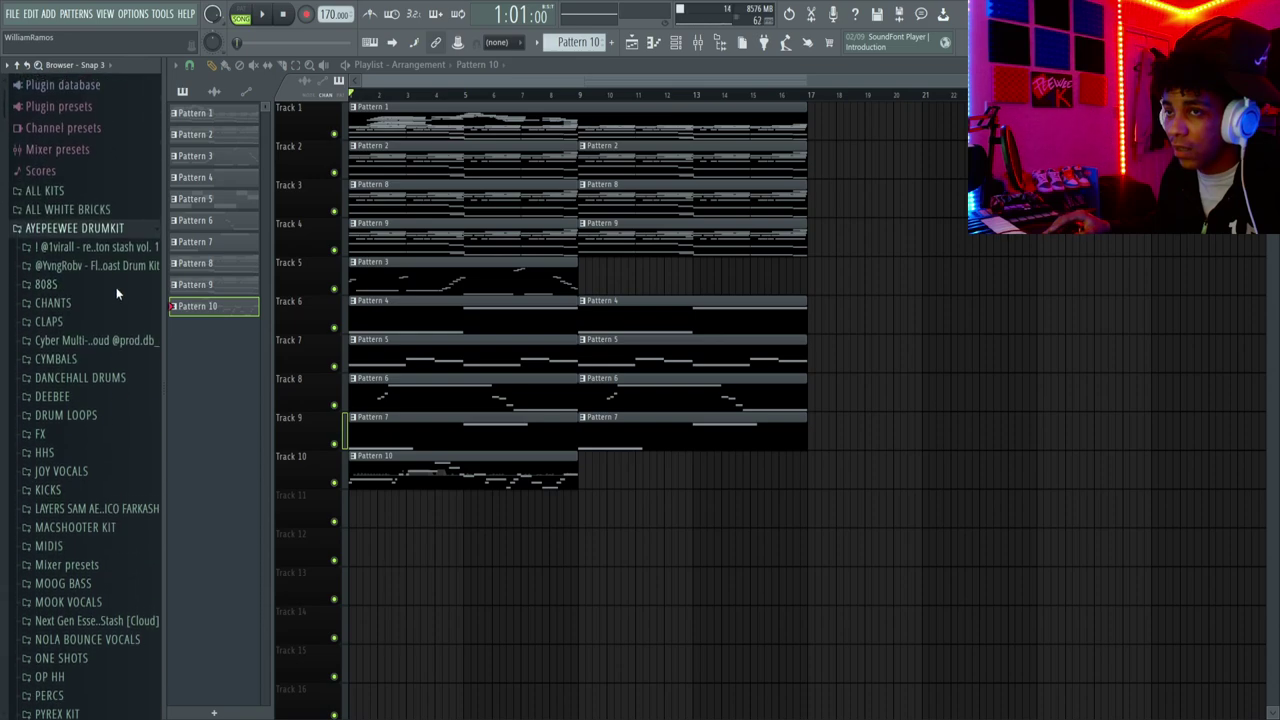
pyautogui.click(118, 270)
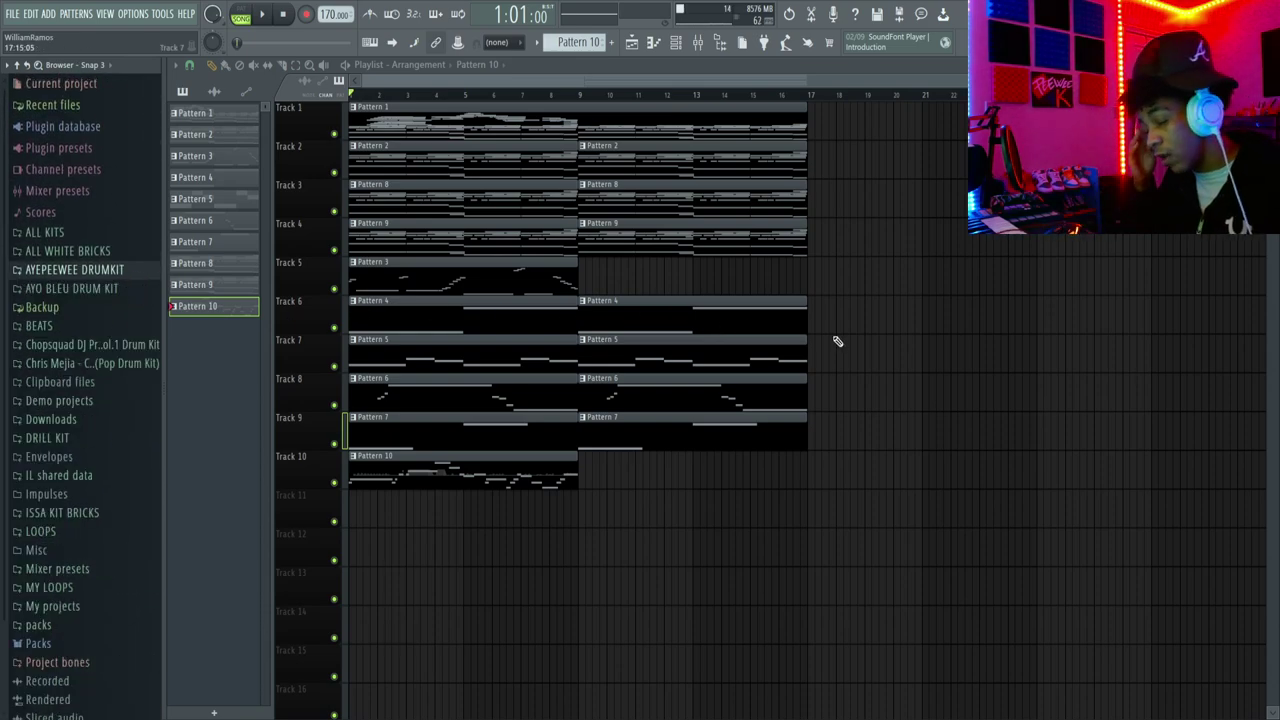